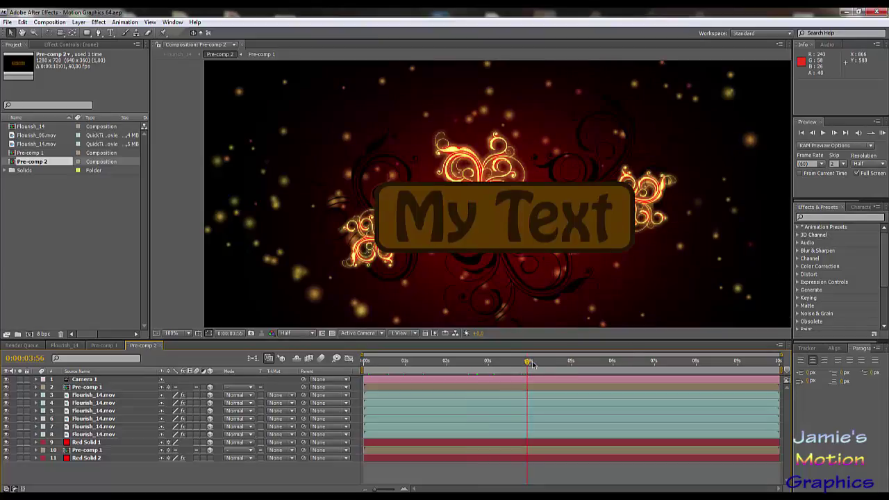
Review the flourish and particle animation in Pre-comp 2, the text plate in Pre-comp 1, and the main Flourish_14 composition
drag(529, 362, 564, 366)
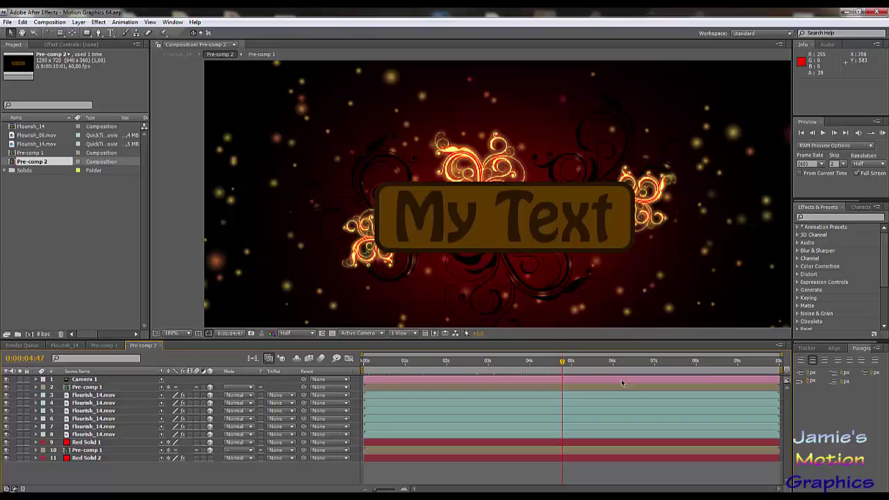
drag(562, 362, 623, 363)
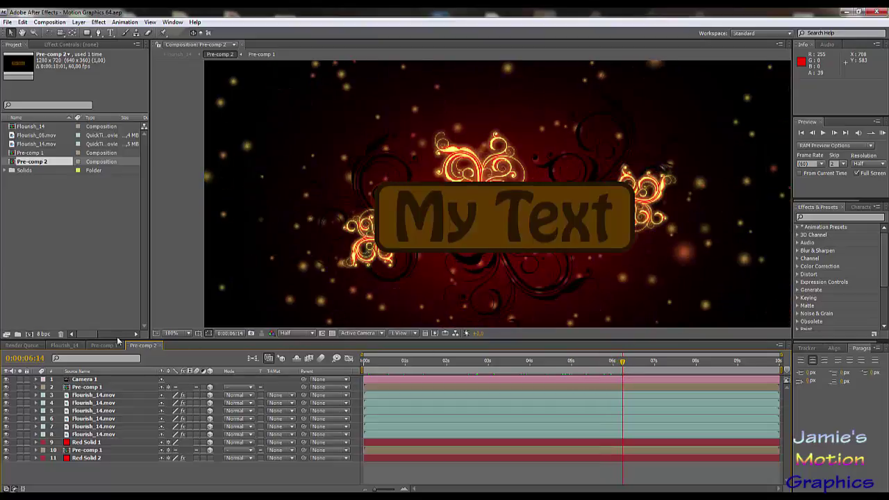
click(104, 345)
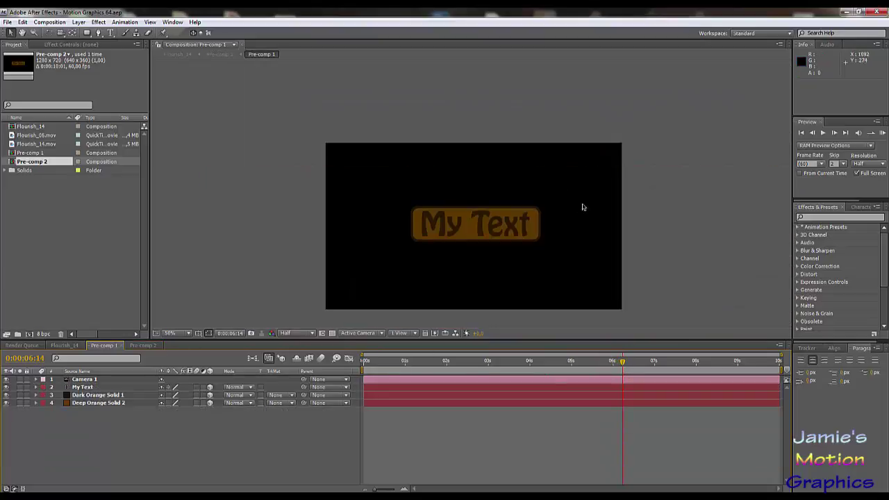
click(64, 345)
mouse_move(383, 363)
mouse_down()
mouse_move(372, 362)
mouse_move(386, 363)
mouse_up()
Examine the keyframed Y Rotation of the Pre-comp 2 layer in the Flourish_14 composition by scrubbing through the spin
click(108, 389)
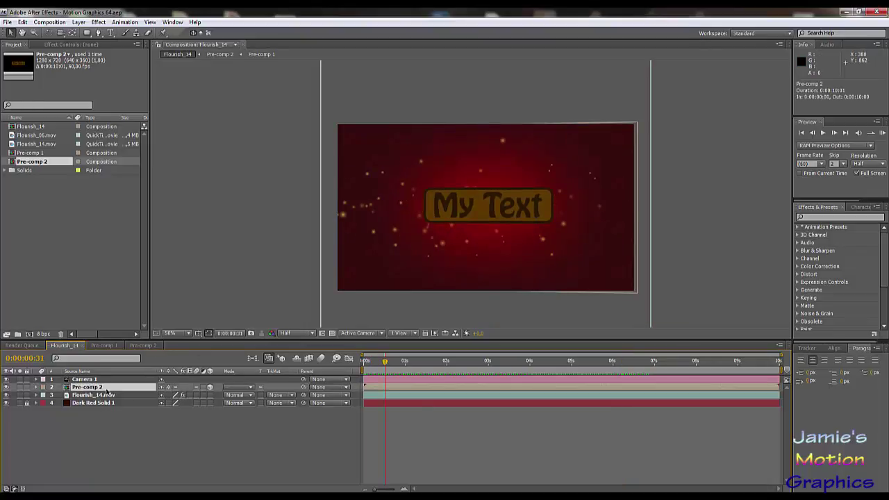
key(t)
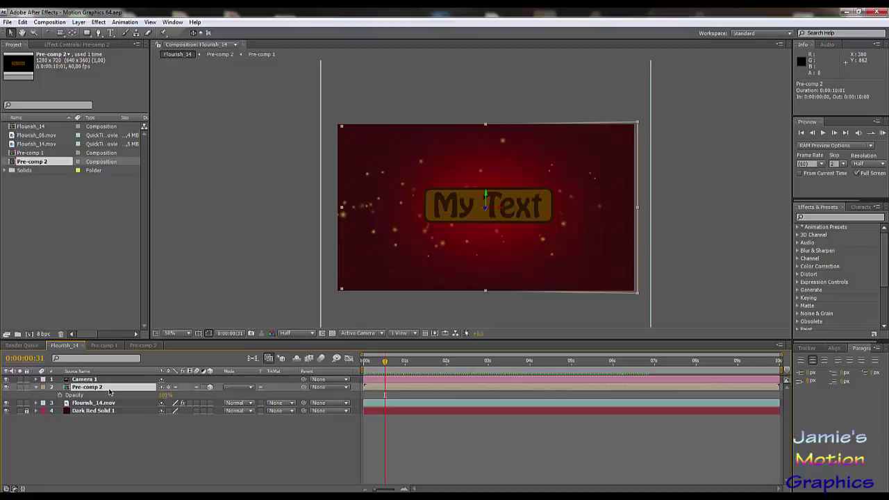
key(u)
drag(366, 361, 508, 374)
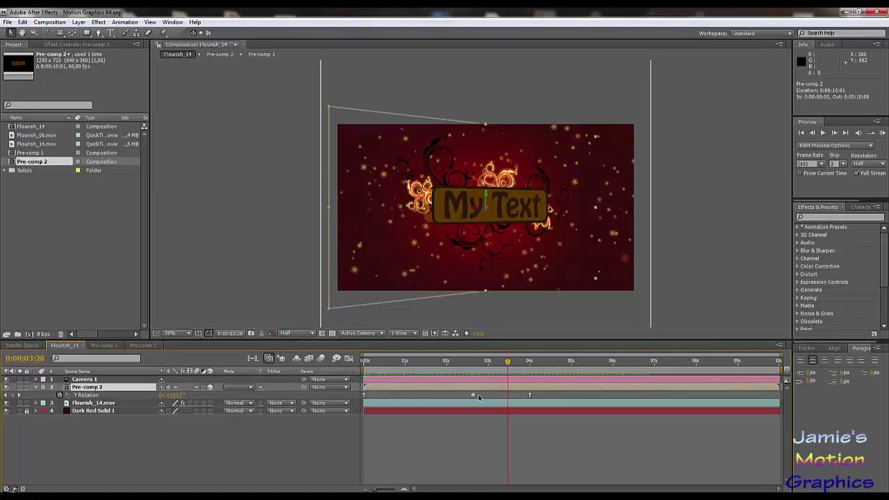
drag(458, 362, 515, 370)
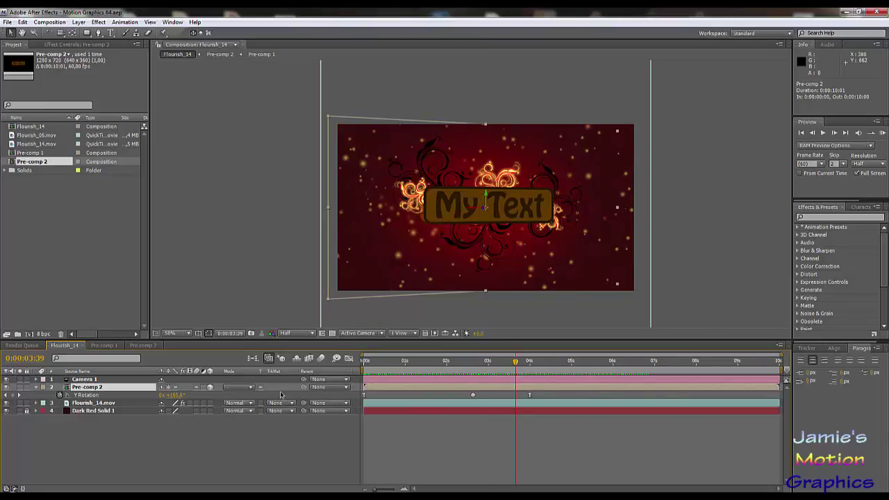
drag(419, 364, 413, 363)
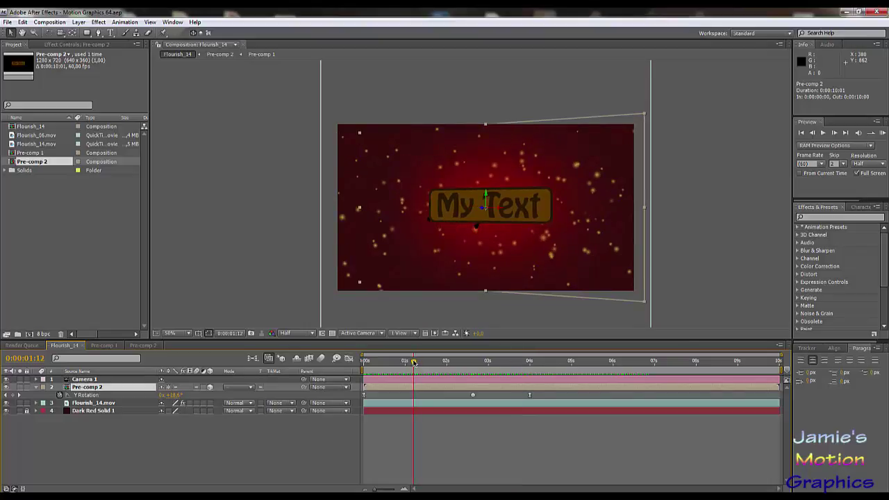
Try different CC Kaleida rotation values on the Flourish_14.mov layer and undo the change
click(90, 403)
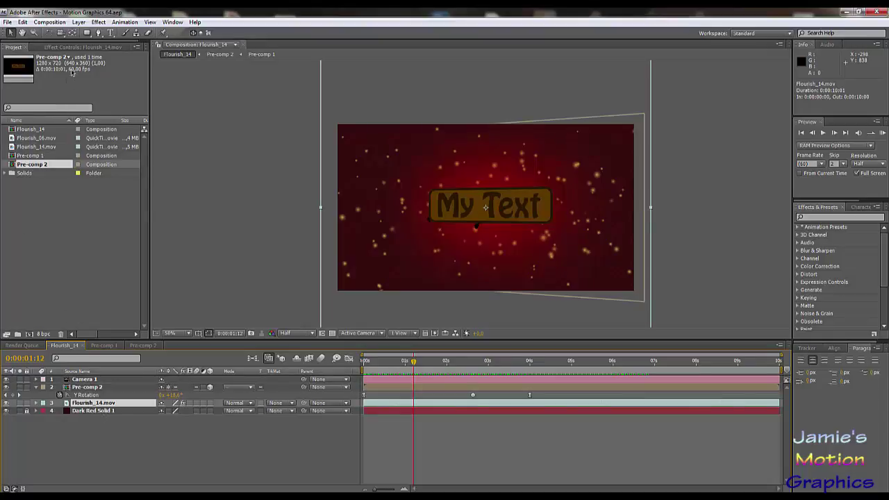
click(83, 47)
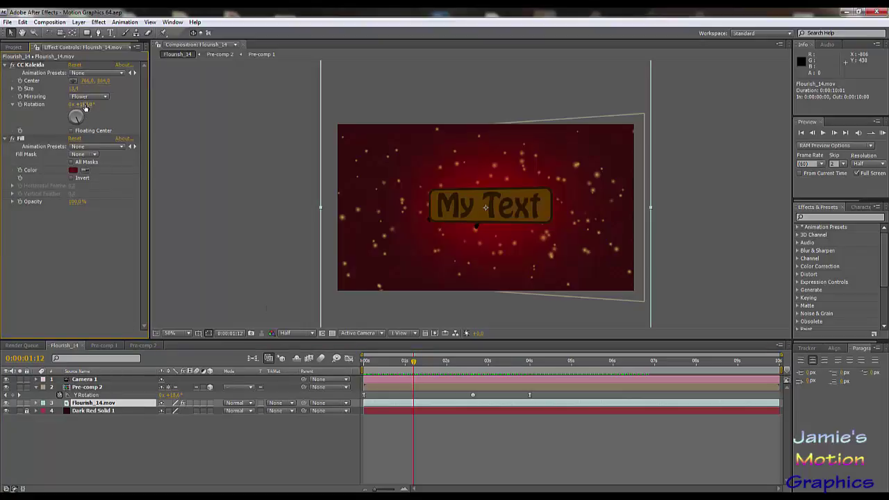
drag(85, 106, 97, 103)
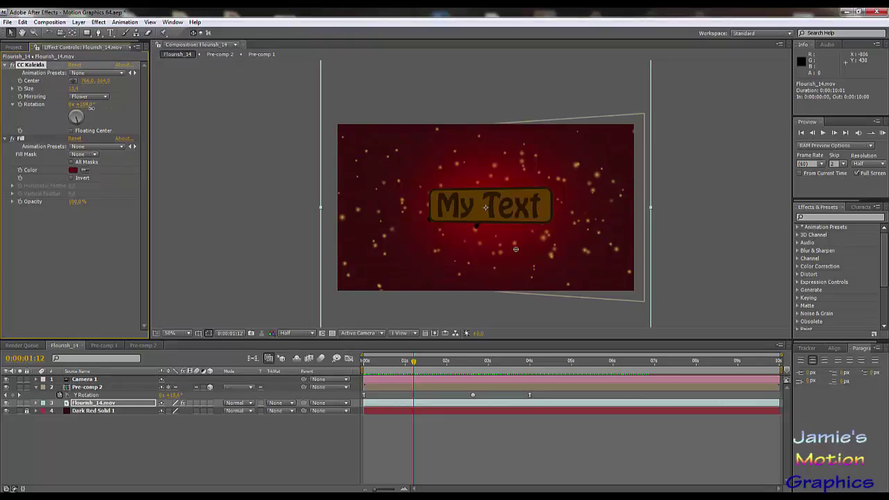
drag(74, 104, 46, 99)
drag(82, 105, 132, 86)
key(ctrl+z)
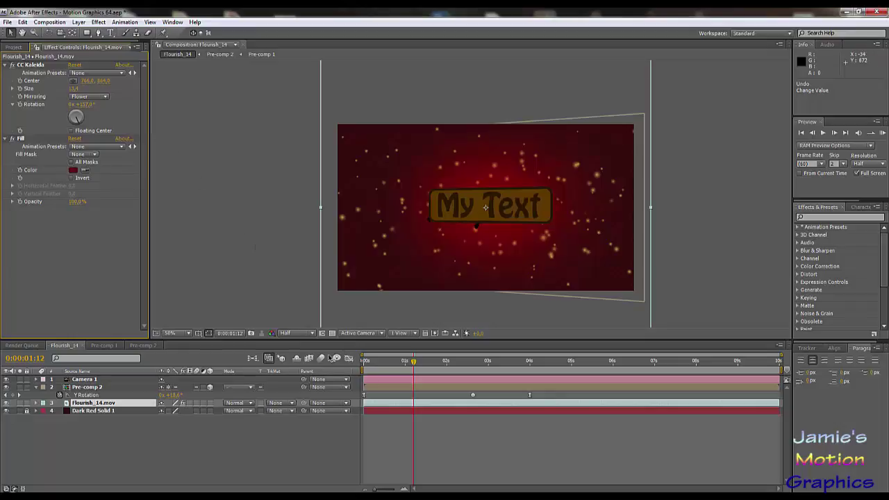
click(313, 443)
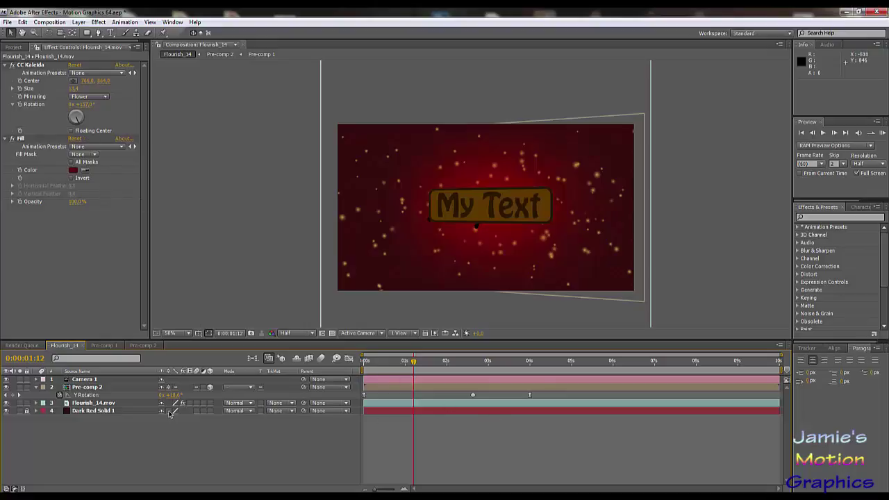
Inspect the Flourish_14.mov layer's properties and its Time Remap keyframe near the three-second mark
click(97, 403)
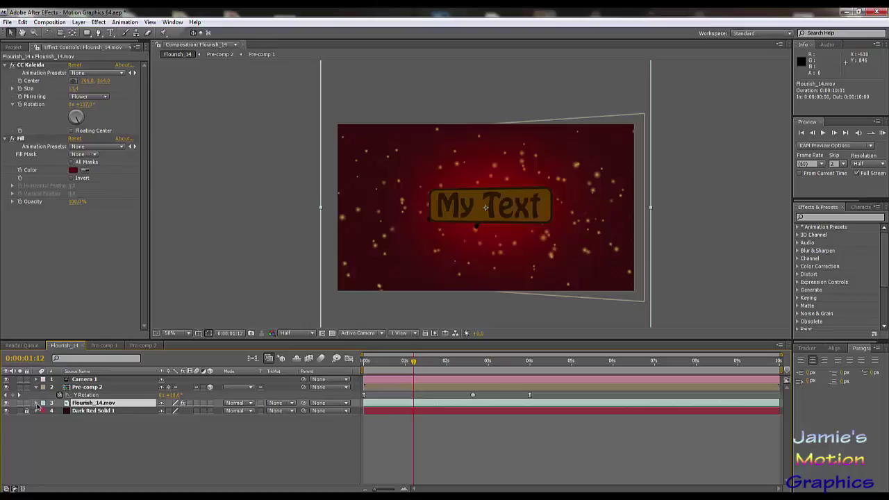
click(36, 404)
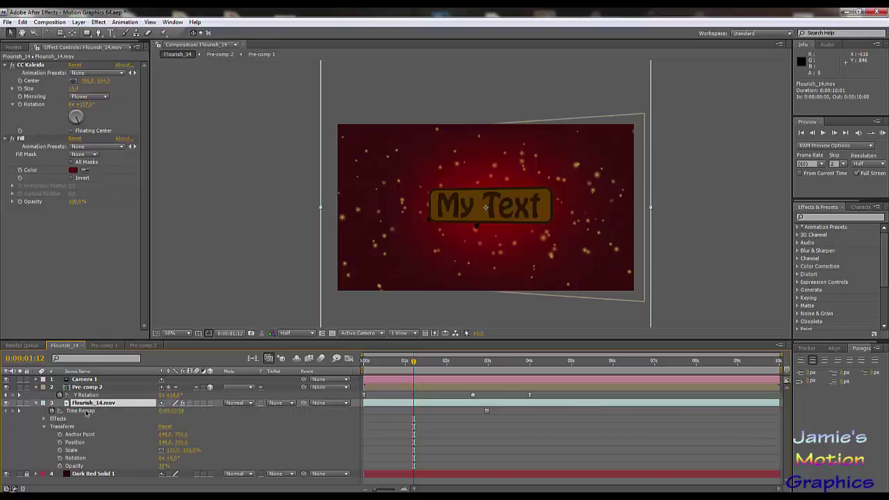
click(489, 369)
click(486, 369)
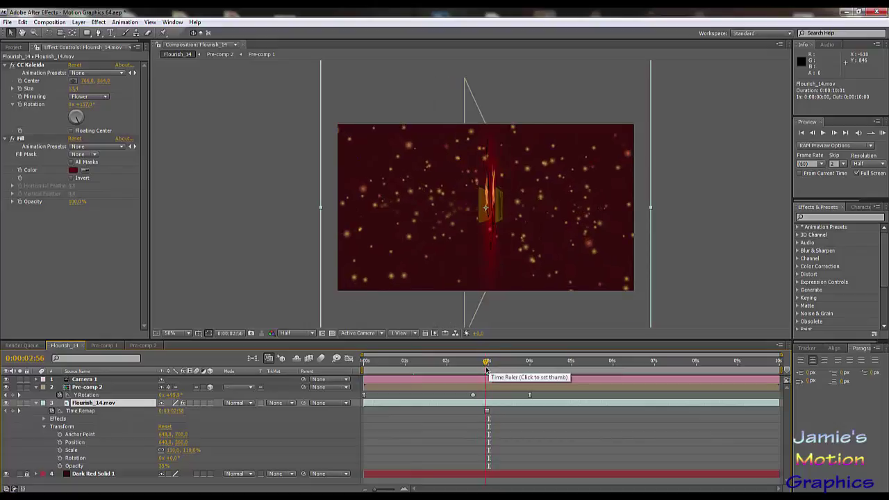
drag(486, 369, 486, 371)
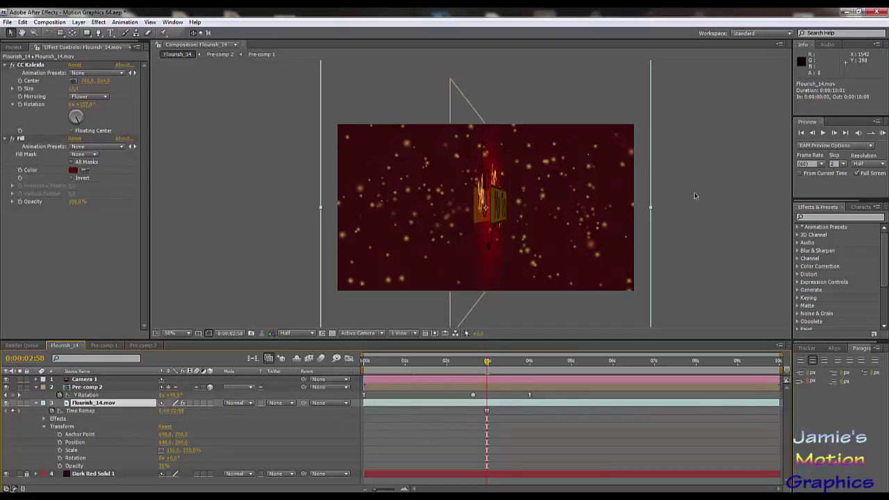
Close the open timelines of the Flourish_14, Pre-comp 1 and Pre-comp 2 compositions
click(84, 346)
click(81, 346)
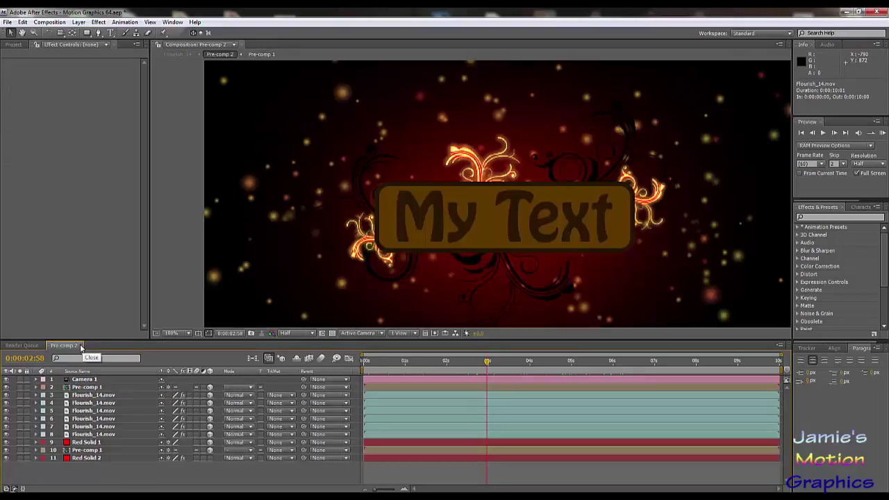
click(81, 345)
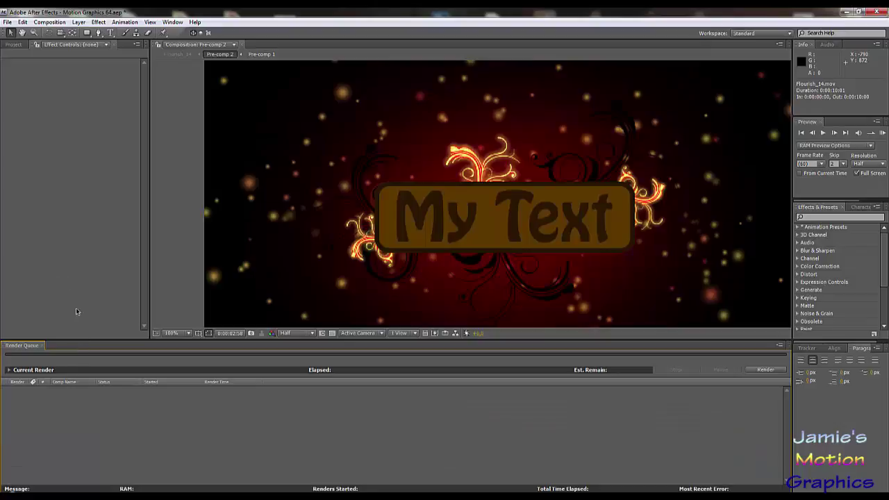
Create a new composition with a frame rate of 30 frames per second
click(13, 44)
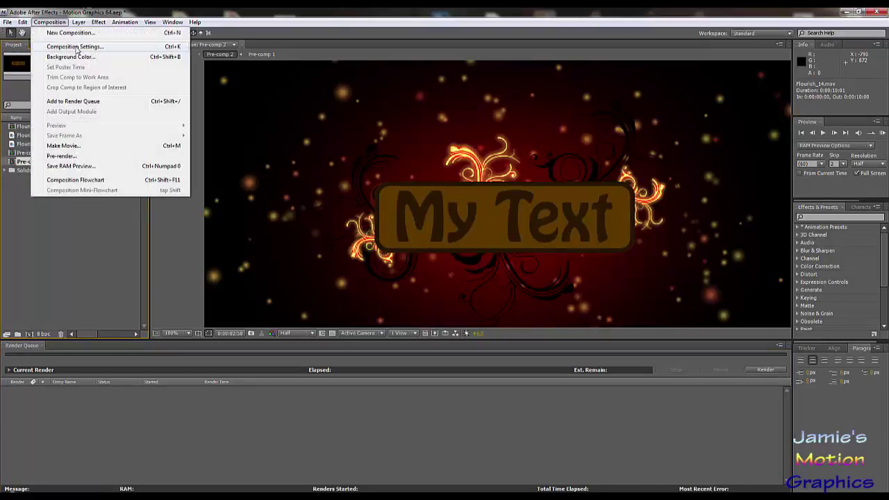
click(62, 22)
click(72, 33)
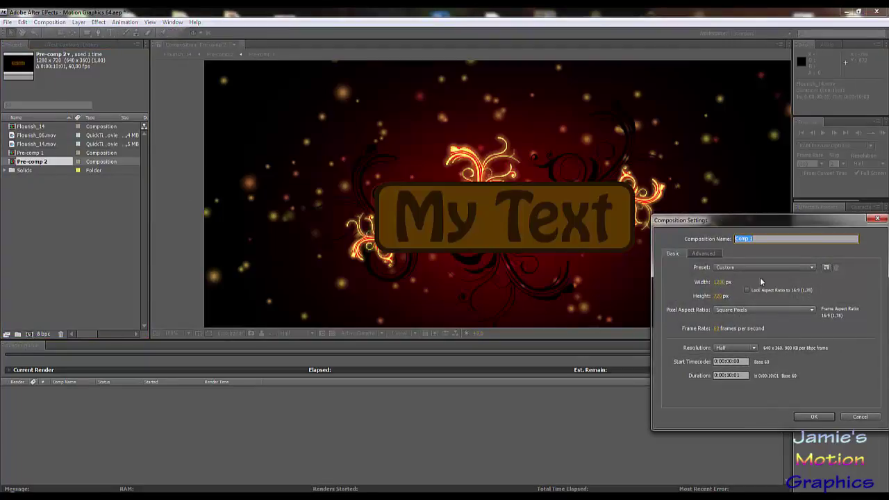
click(716, 328)
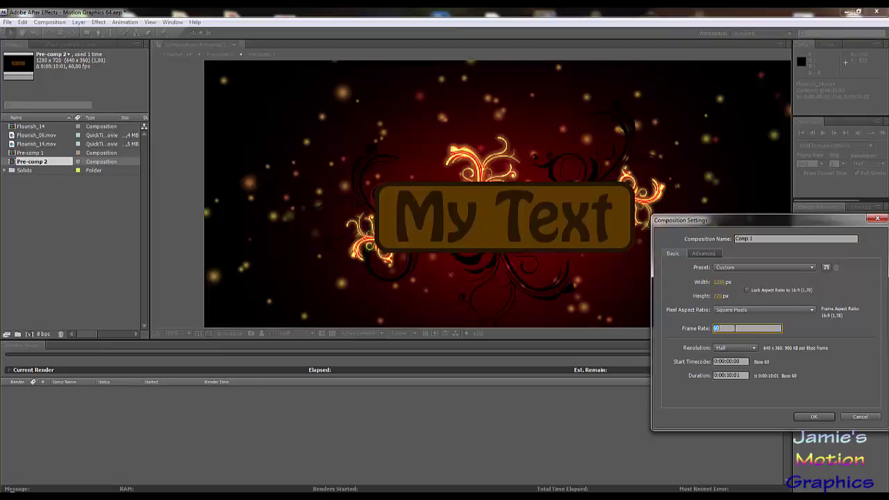
text(30)
key(Return)
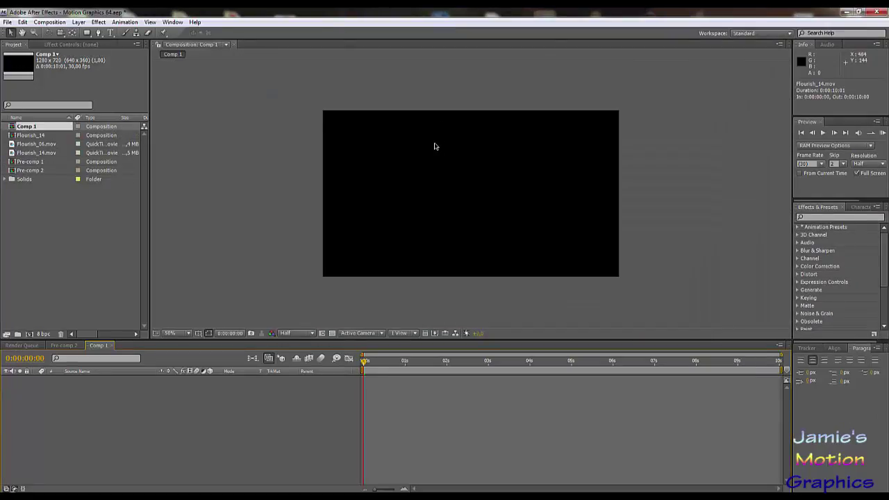
Add a full-frame solid layer in dark lime green (2C4500) to the new composition
click(79, 23)
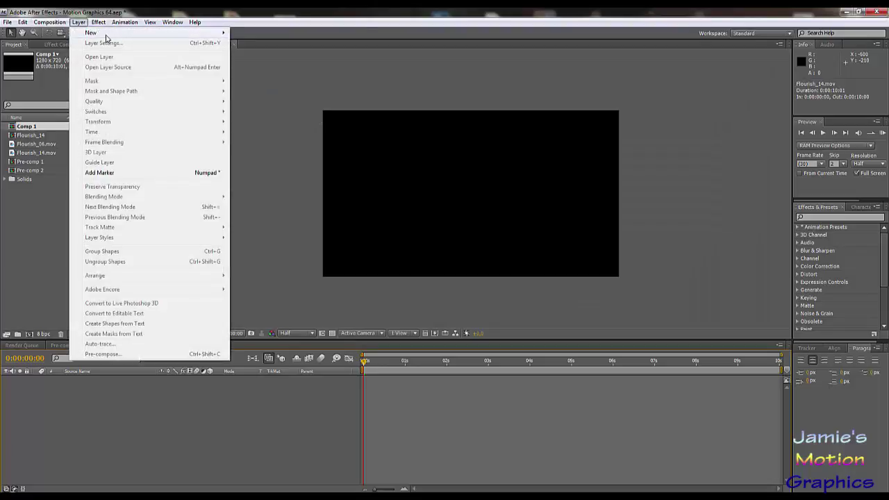
mouse_move(105, 33)
click(274, 43)
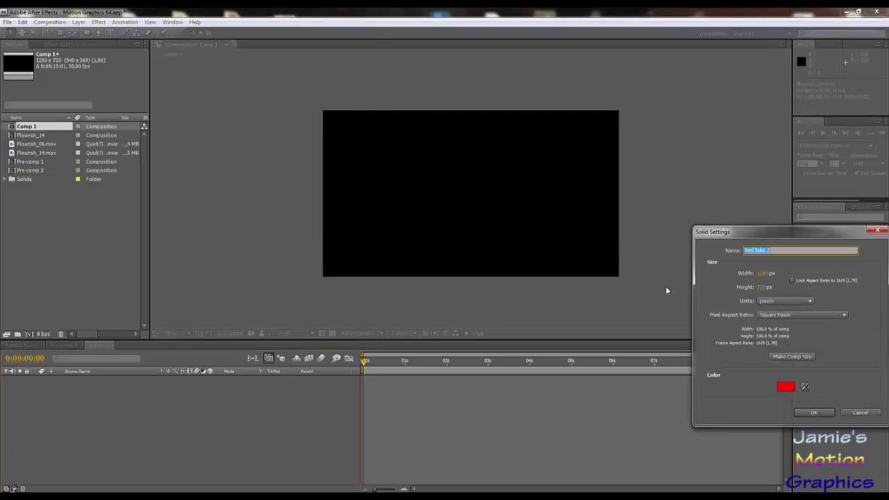
click(782, 387)
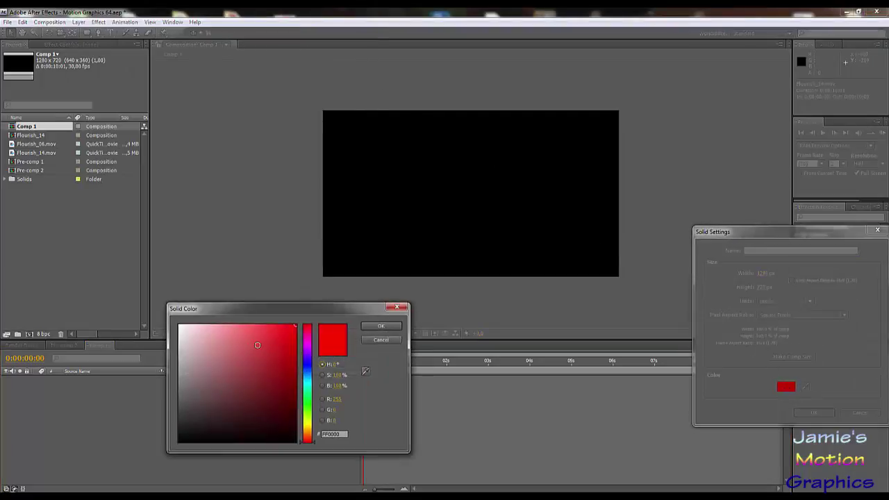
drag(257, 345, 270, 384)
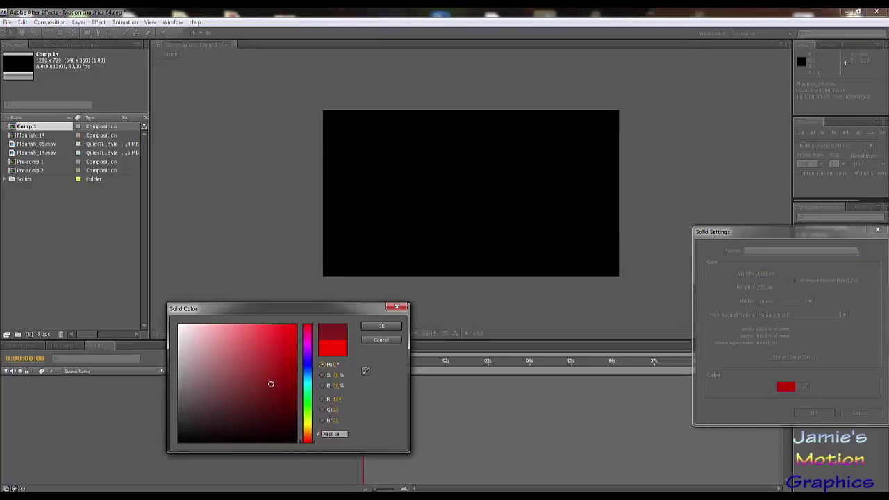
click(308, 431)
drag(309, 430, 298, 411)
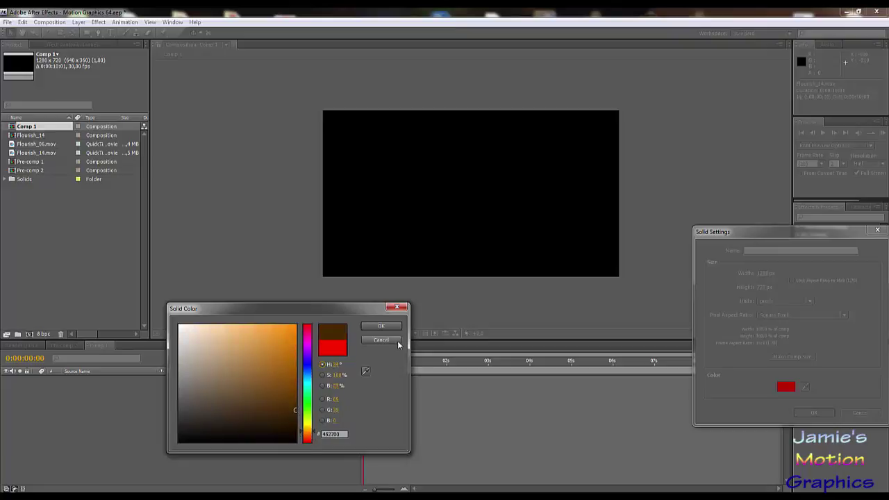
click(308, 411)
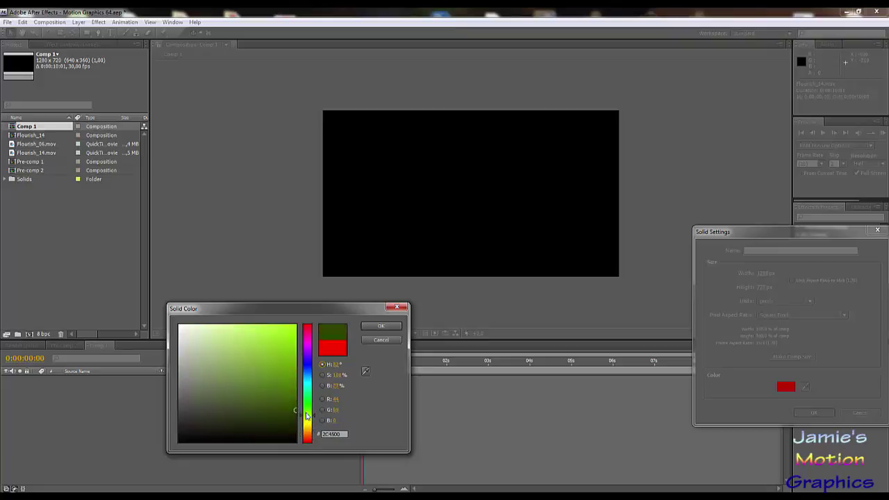
click(375, 326)
click(805, 413)
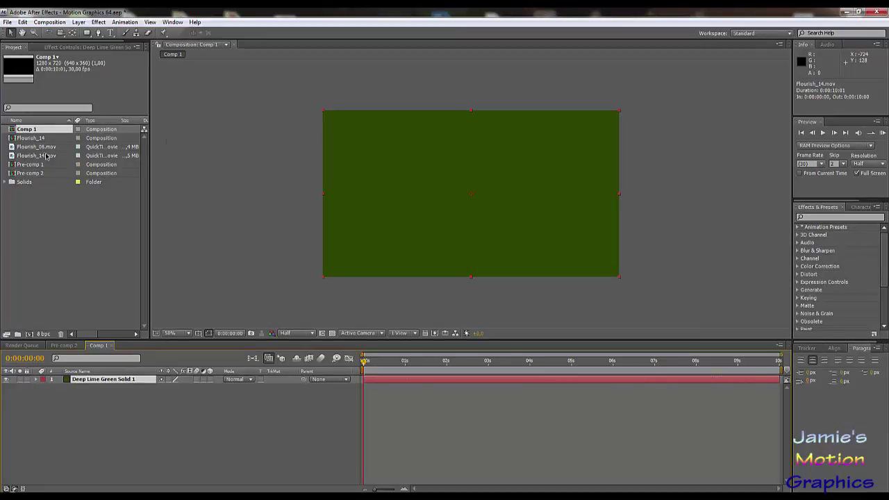
Add a second solid with the same dark lime green colour and default size above the first
click(79, 21)
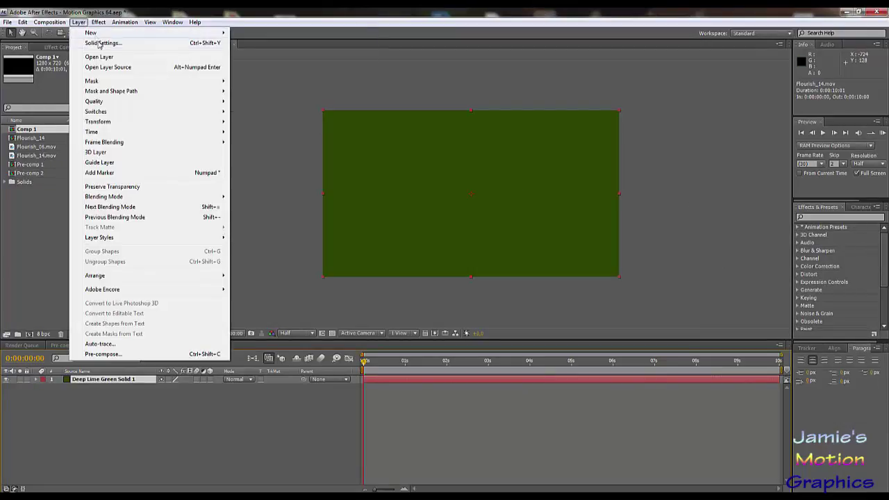
mouse_move(91, 23)
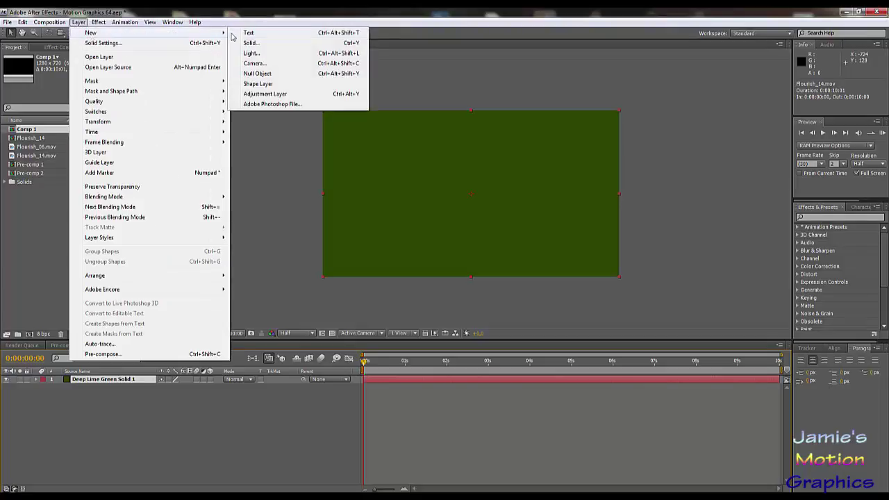
click(239, 46)
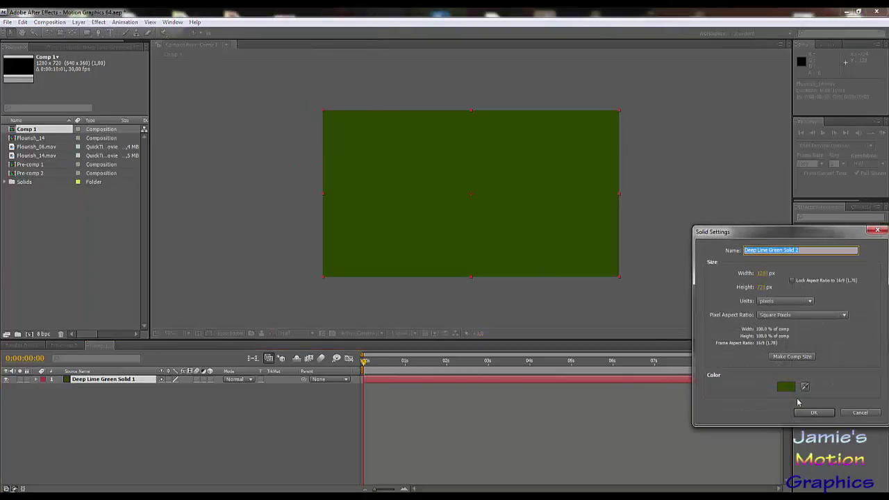
click(806, 411)
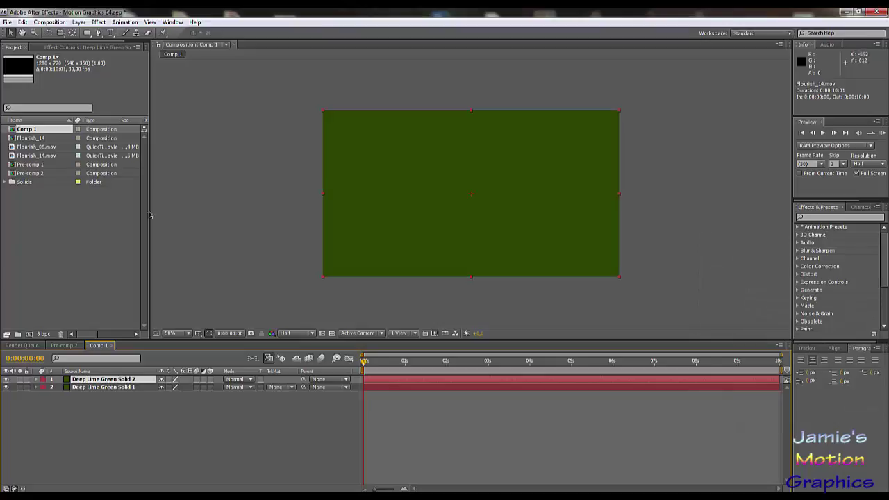
Place the Flourish_14.mov footage between the two green solids in Comp 1 and delete the upper solid
click(40, 147)
click(41, 156)
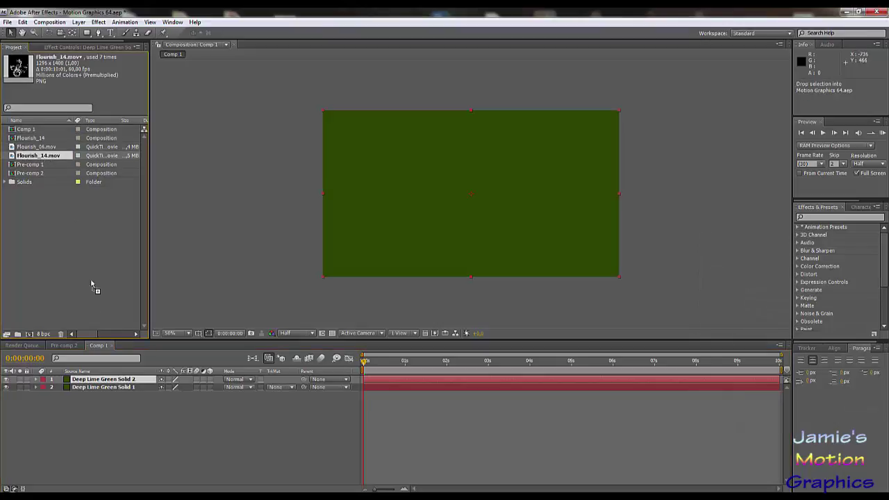
mouse_move(111, 379)
mouse_down()
mouse_move(111, 390)
mouse_move(109, 382)
mouse_up()
click(111, 379)
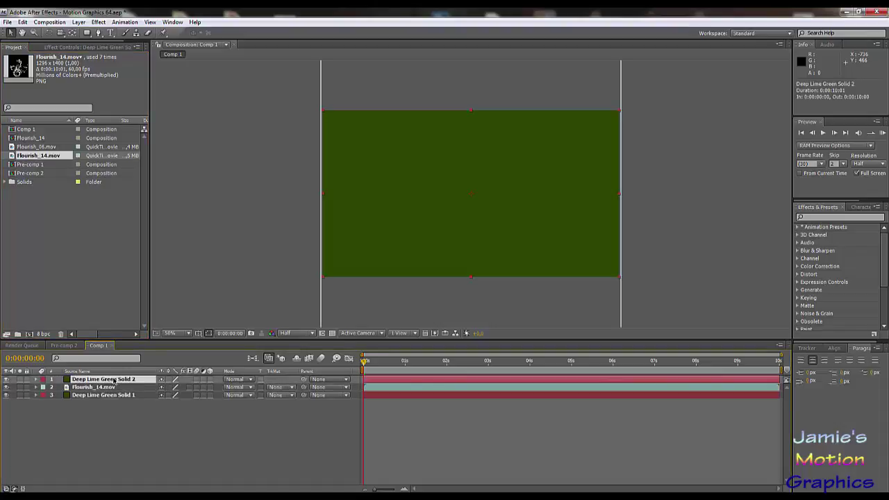
key(Delete)
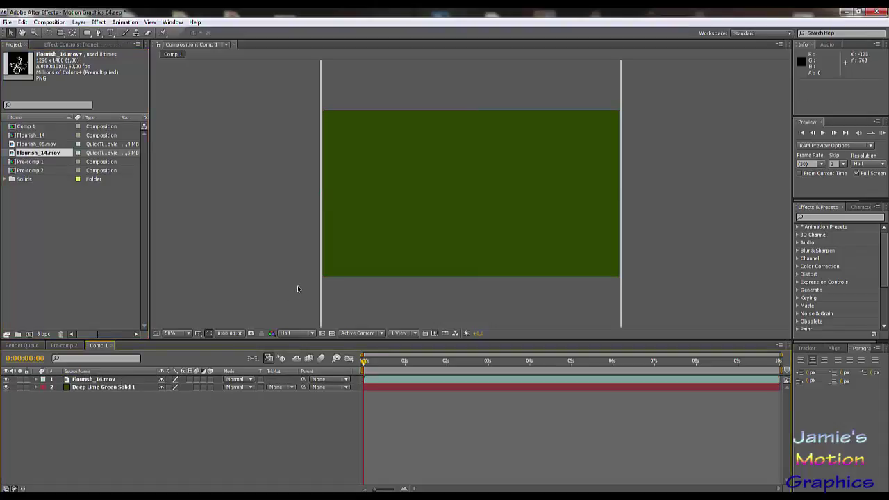
Find the CC Kaleida effect and apply it to the Flourish_14.mov layer
click(815, 217)
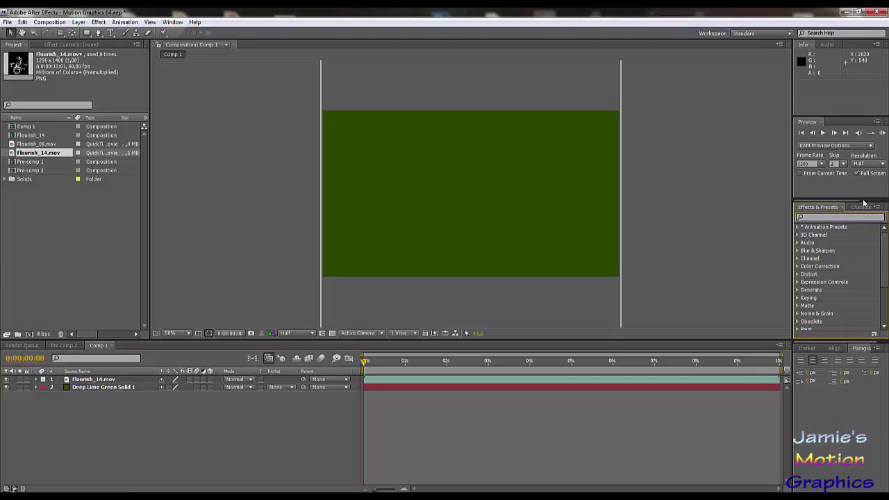
text(kal)
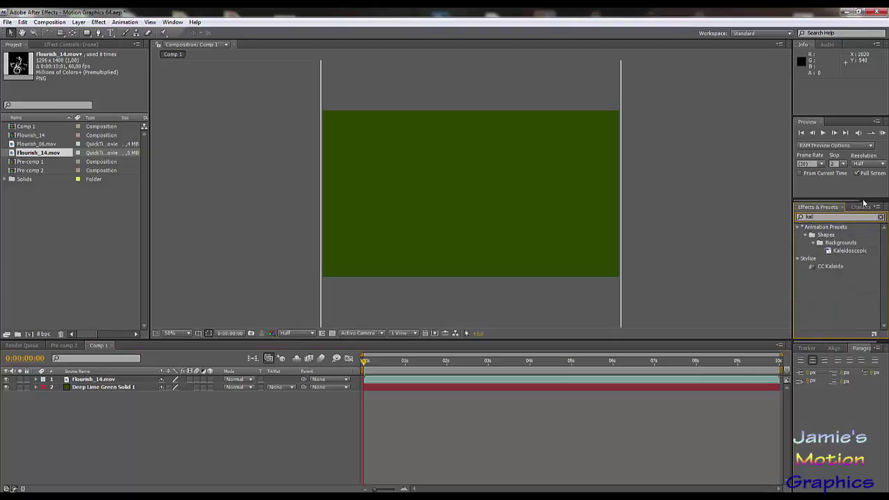
drag(828, 271, 95, 382)
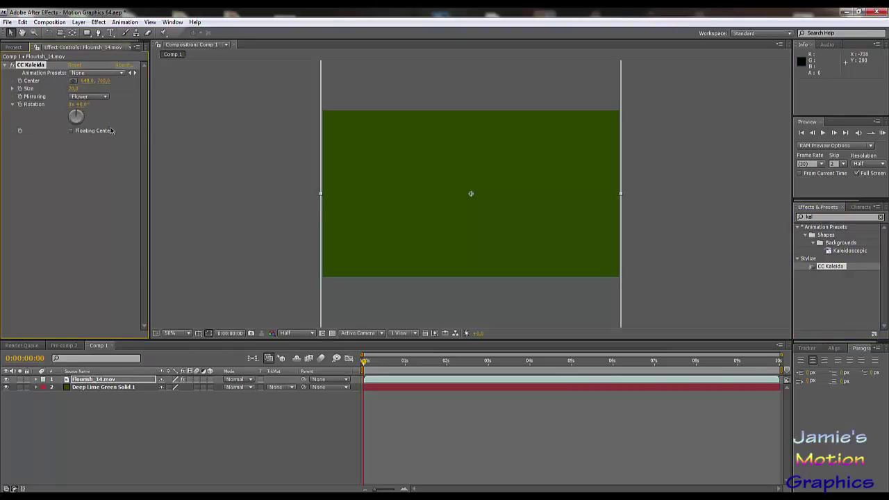
Apply the Fill effect after CC Kaleida on the Flourish_14.mov layer and scrub the timeline to 0:00:06:03 to preview the pattern
click(823, 214)
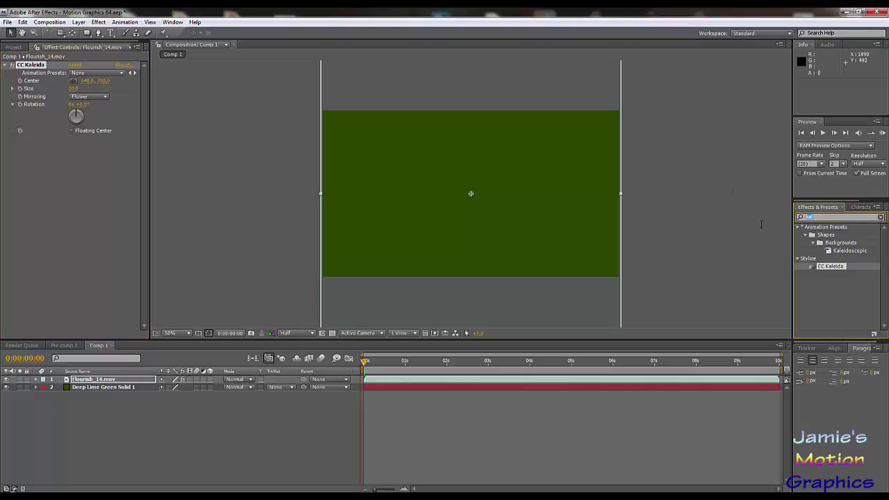
text(fill)
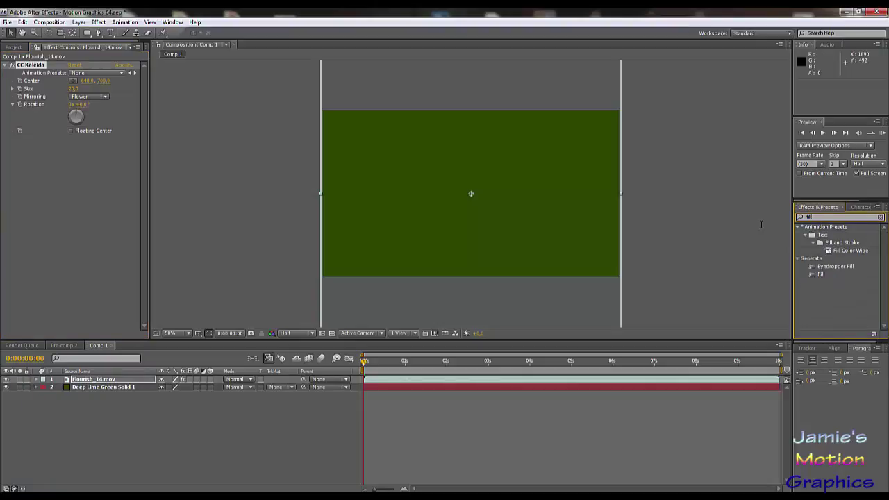
drag(820, 273, 62, 202)
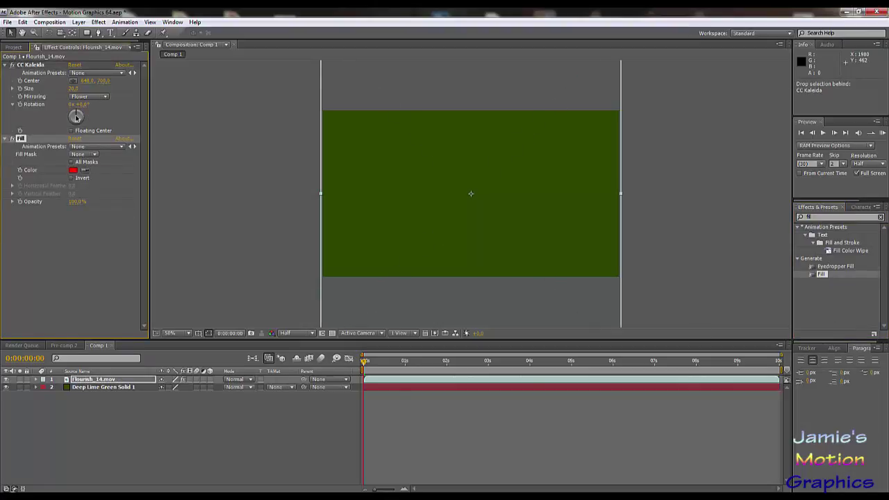
drag(414, 362, 559, 368)
drag(590, 369, 617, 361)
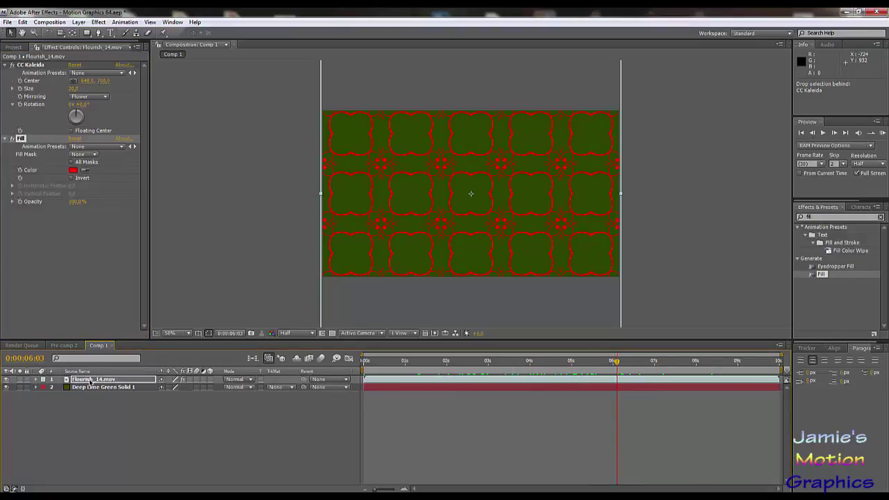
Open the Flourish_14.mov source footage, scrub it back to its first frame to examine the original flourish, and close its viewer
click(15, 48)
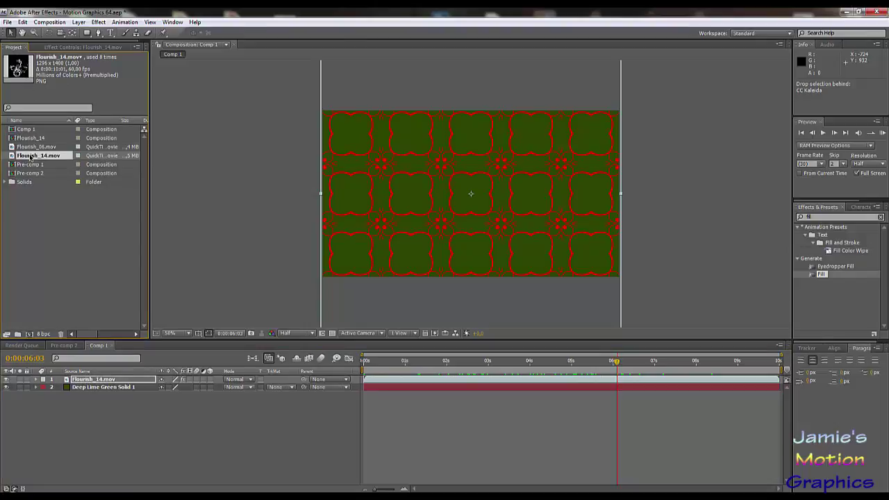
double_click(30, 156)
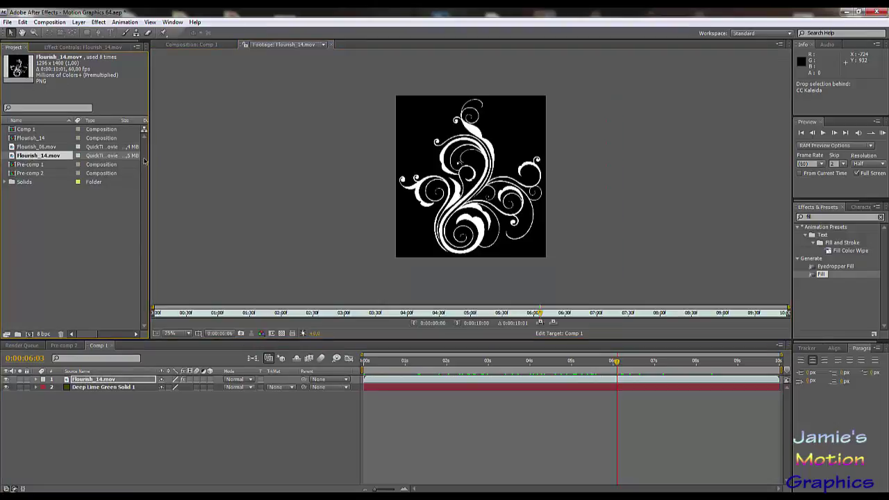
click(160, 311)
click(160, 313)
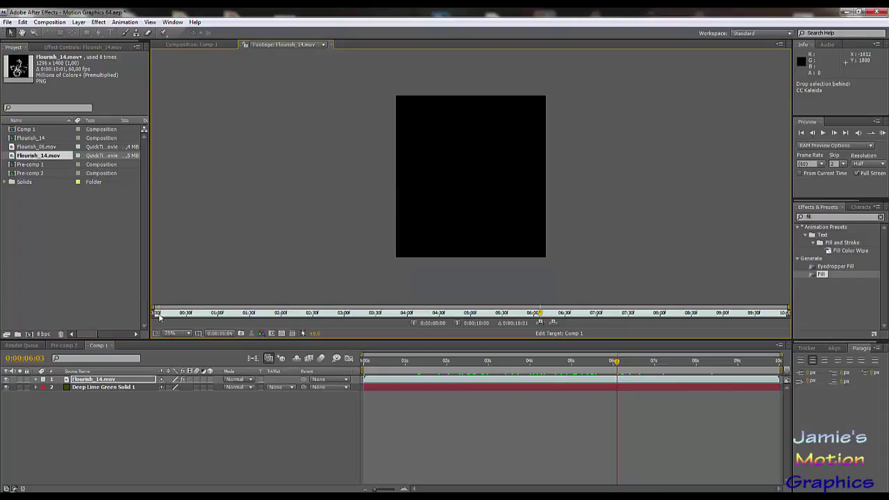
mouse_move(170, 316)
mouse_down()
mouse_move(507, 316)
mouse_move(118, 321)
mouse_up()
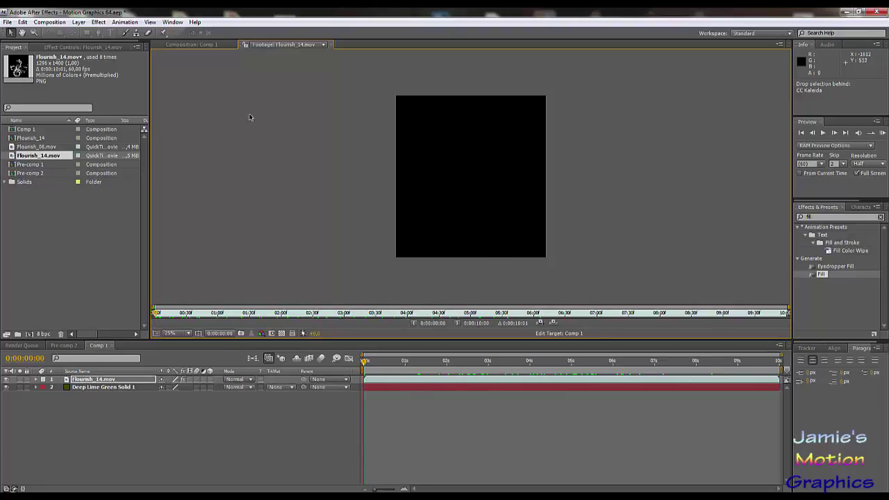
click(331, 45)
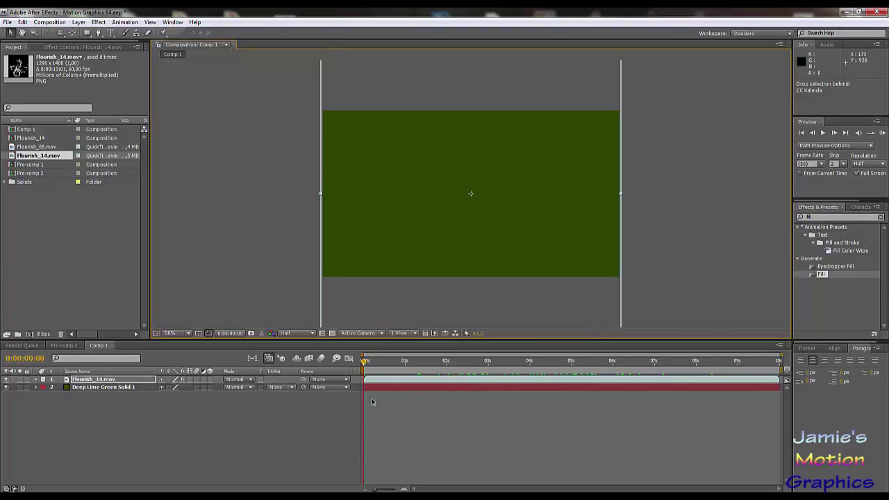
At 0:00:04:21, set the CC Kaleida Size on the flourish layer to 21 and try different Rotation angles
drag(364, 363, 561, 368)
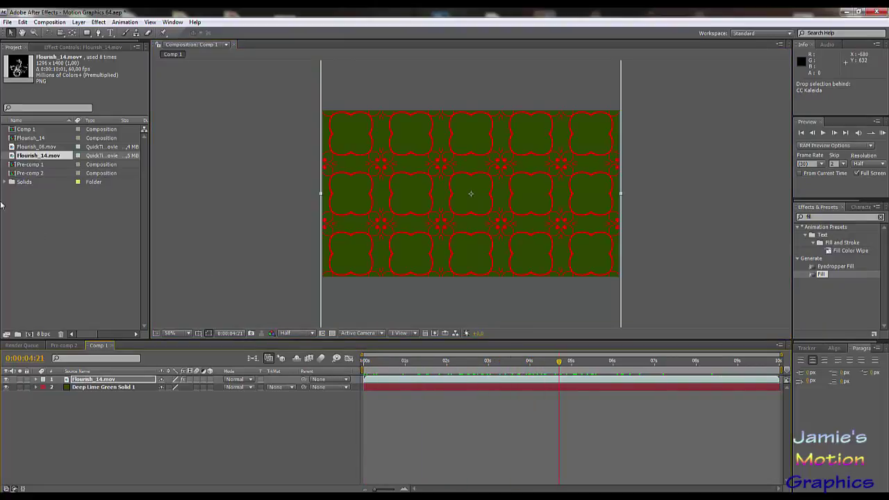
click(86, 380)
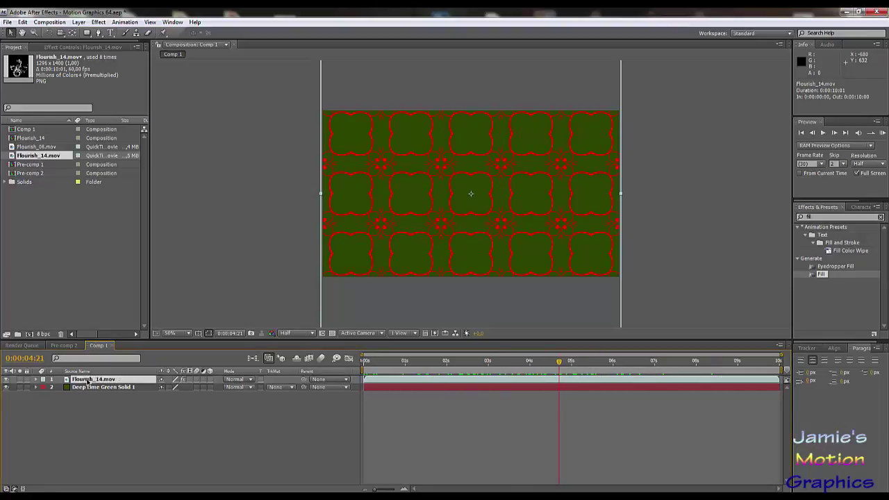
click(69, 47)
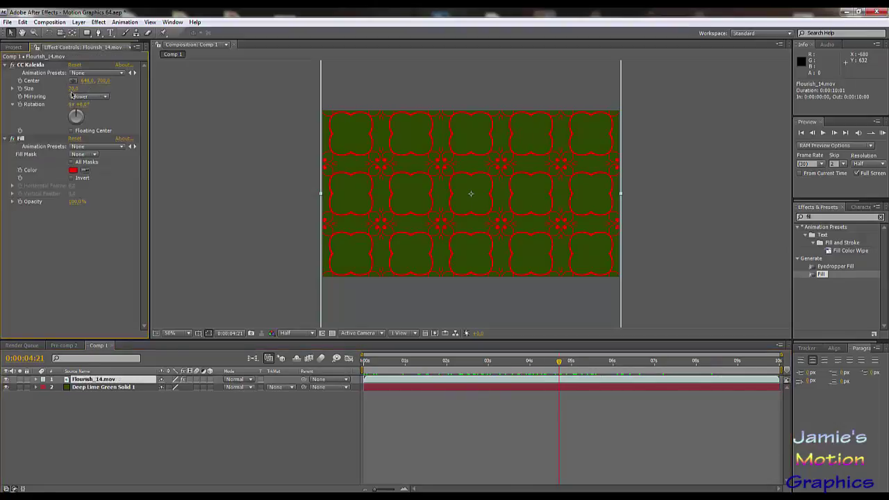
drag(72, 90, 65, 89)
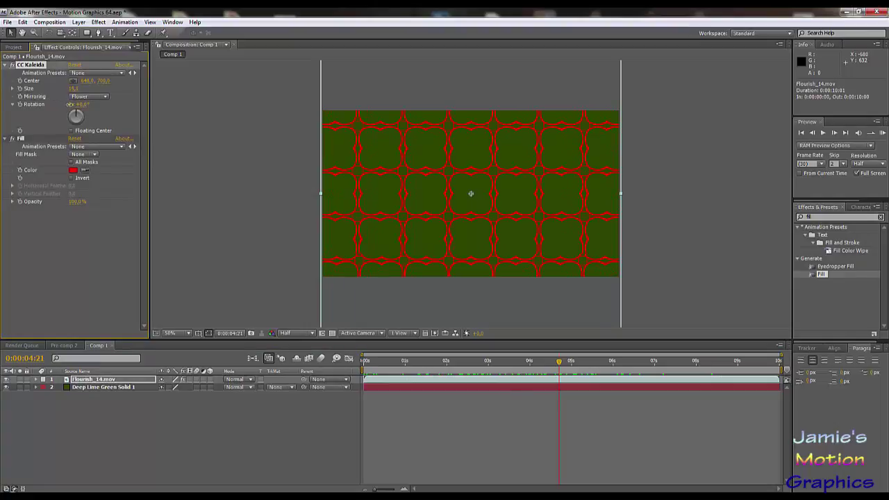
drag(69, 105, 91, 112)
drag(79, 116, 194, 104)
click(117, 382)
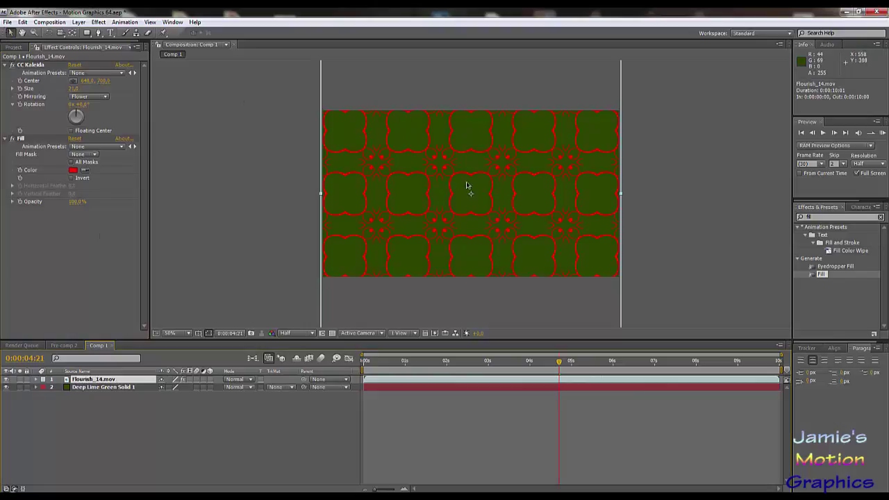
Undo the accidental layer move and shift the CC Kaleida Center of the flourish layer horizontally to about 560
mouse_move(500, 193)
mouse_down()
mouse_move(490, 208)
mouse_move(518, 197)
mouse_move(506, 187)
mouse_up()
key(ctrl+z)
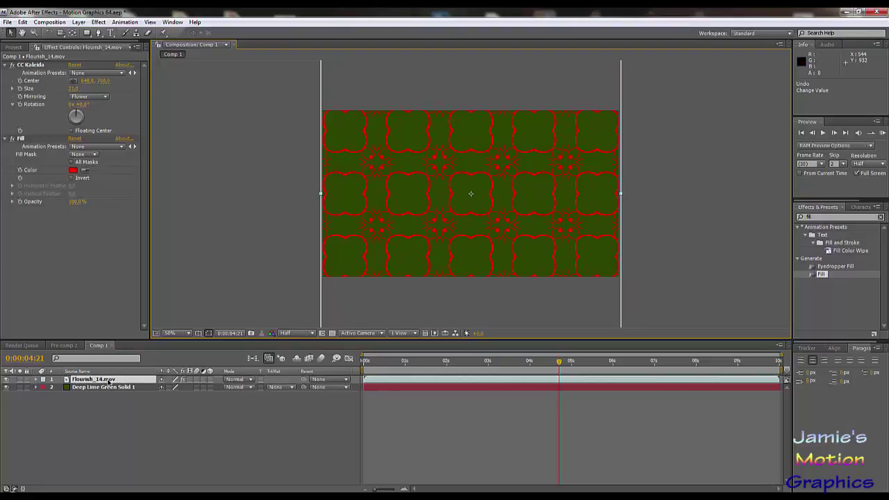
key(p)
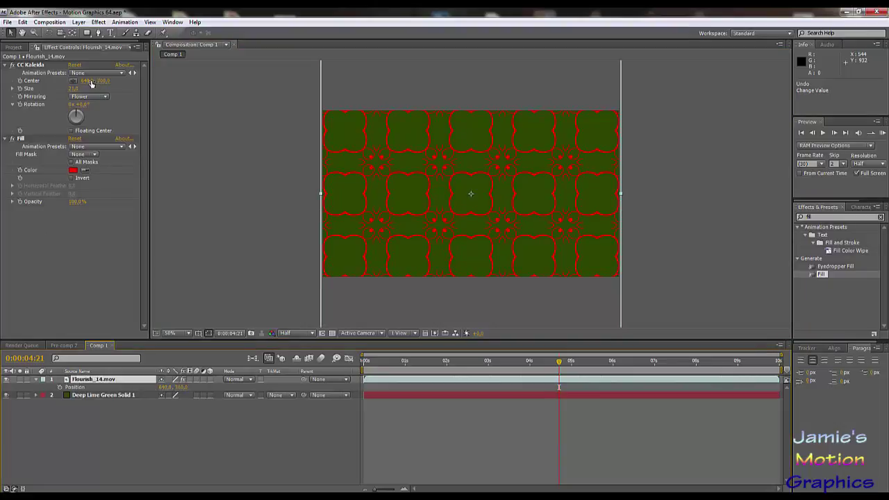
drag(98, 81, 80, 108)
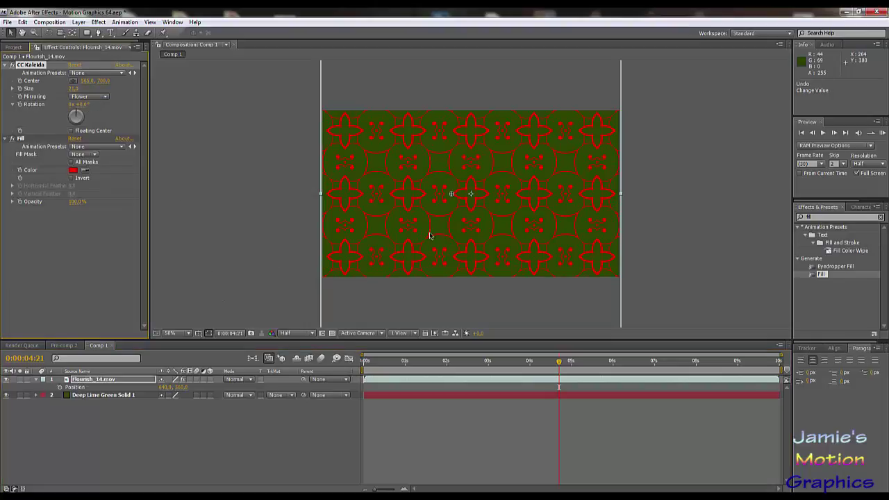
Change the Fill effect's colour to a bright yellow-green and lower the flourish layer's opacity to about 19%
click(72, 170)
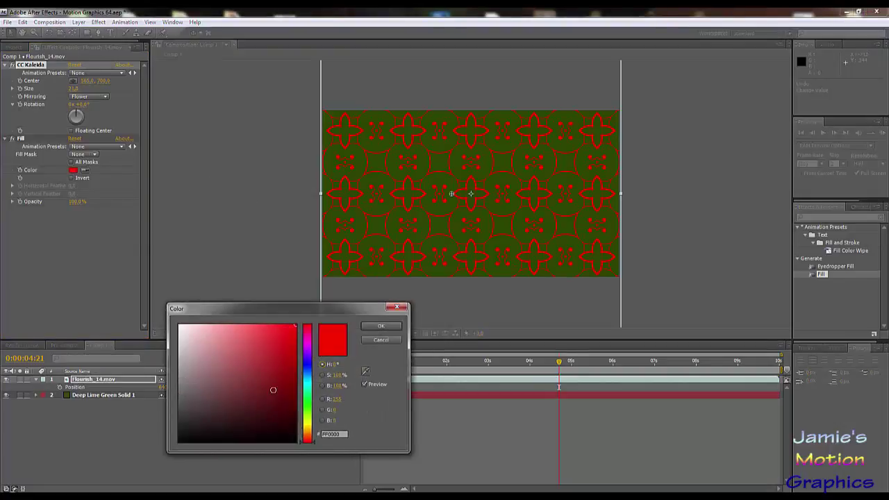
drag(308, 430, 308, 426)
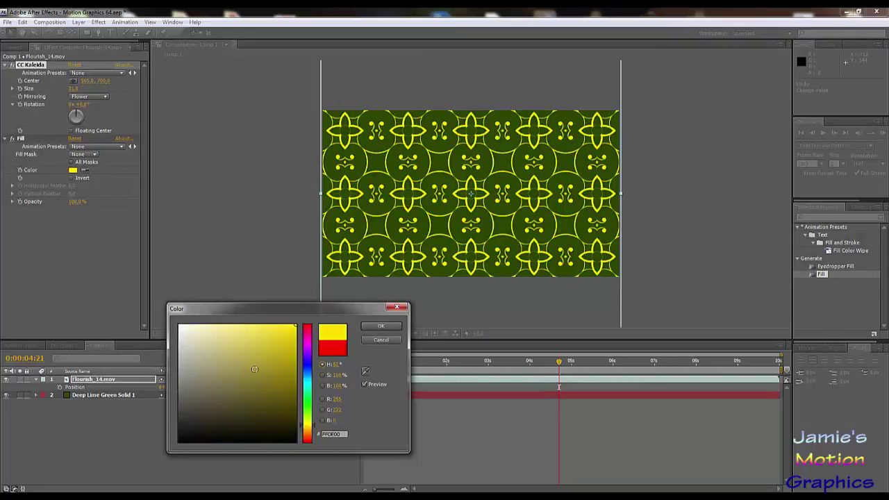
drag(309, 427, 309, 419)
click(380, 327)
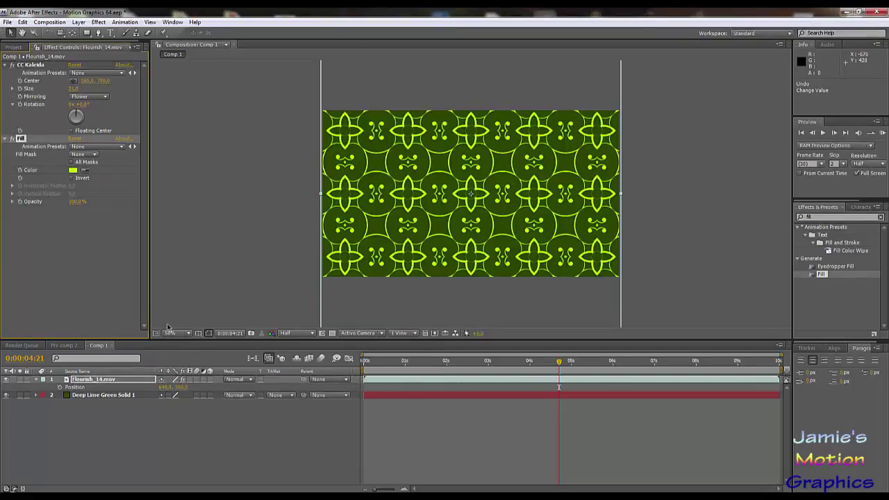
key(t)
drag(165, 387, 120, 405)
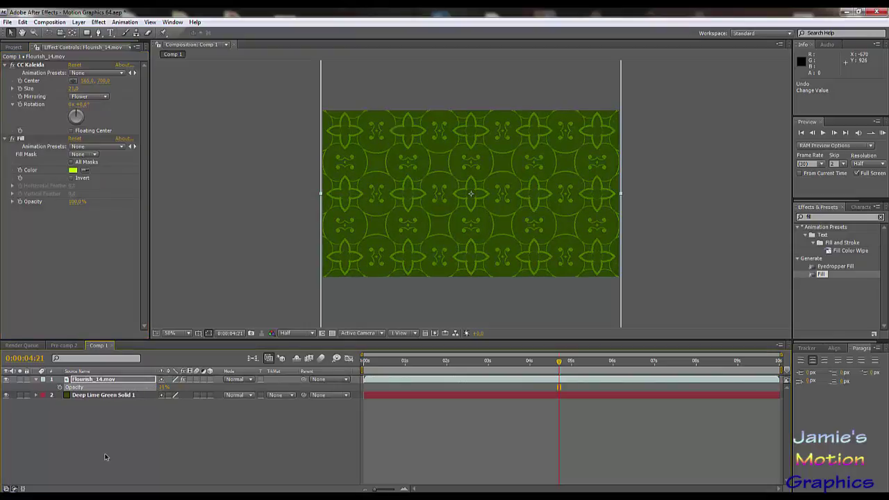
Try the Color Dodge, Color Burn, Darken and Multiply blending modes on the flourish layer, and return it to Normal
click(230, 383)
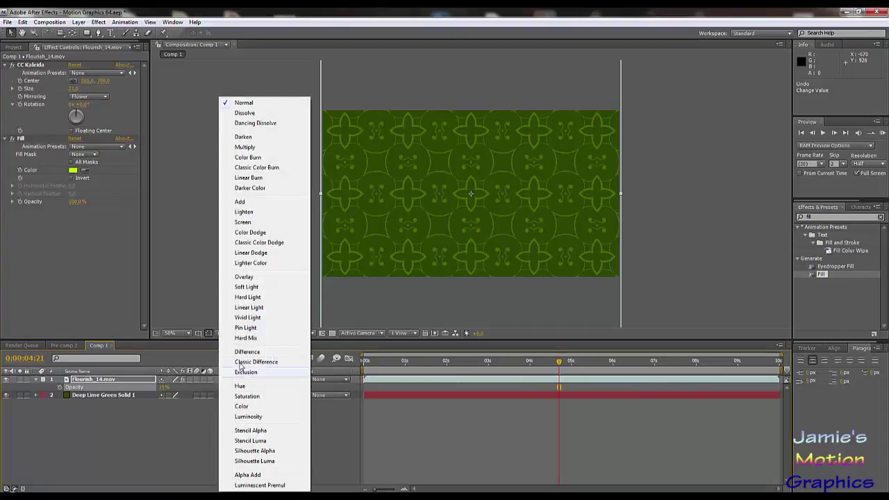
click(249, 234)
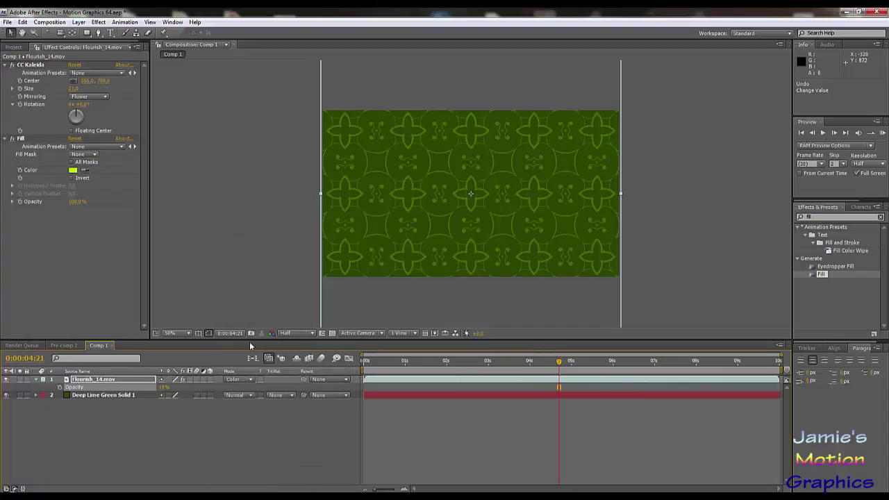
click(240, 384)
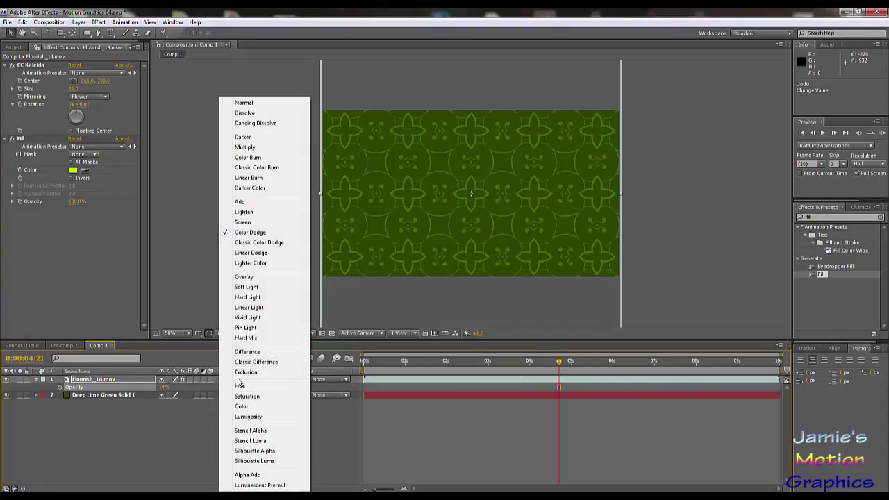
click(243, 165)
click(238, 380)
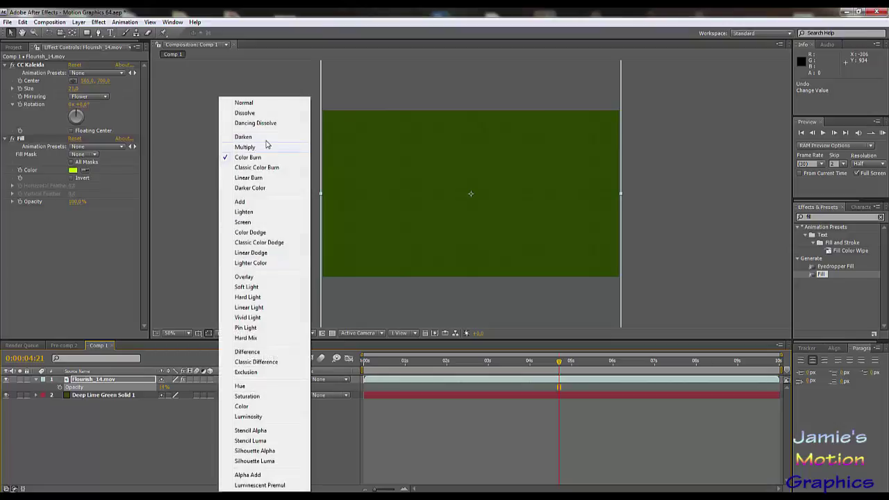
click(243, 142)
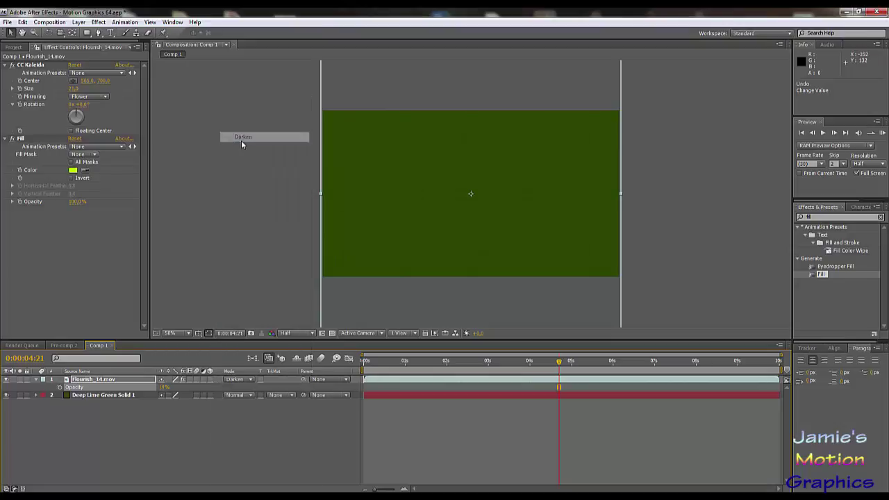
click(238, 382)
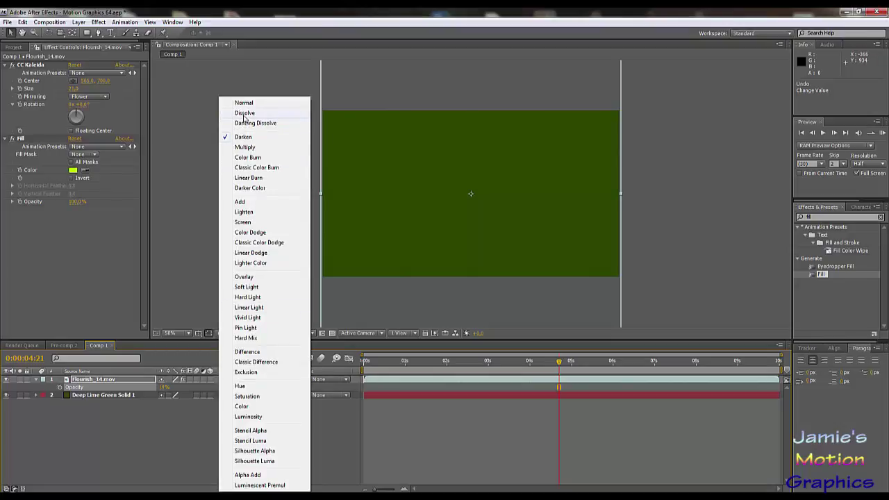
click(246, 147)
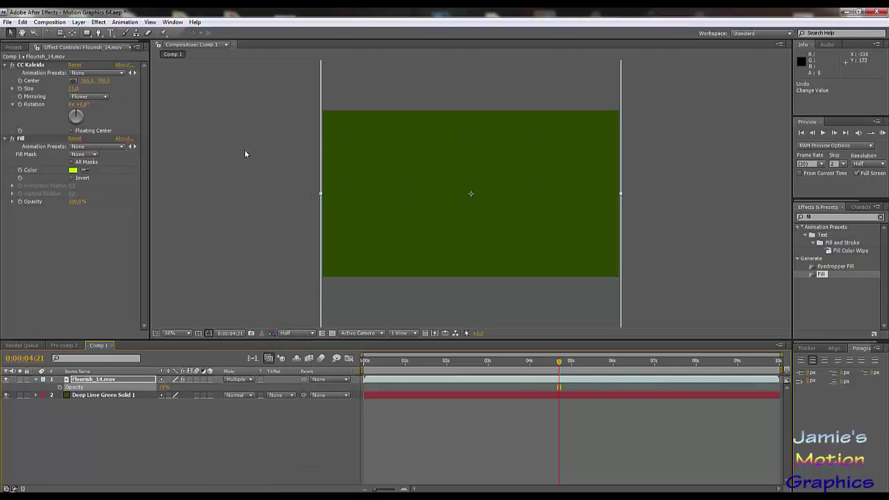
click(241, 380)
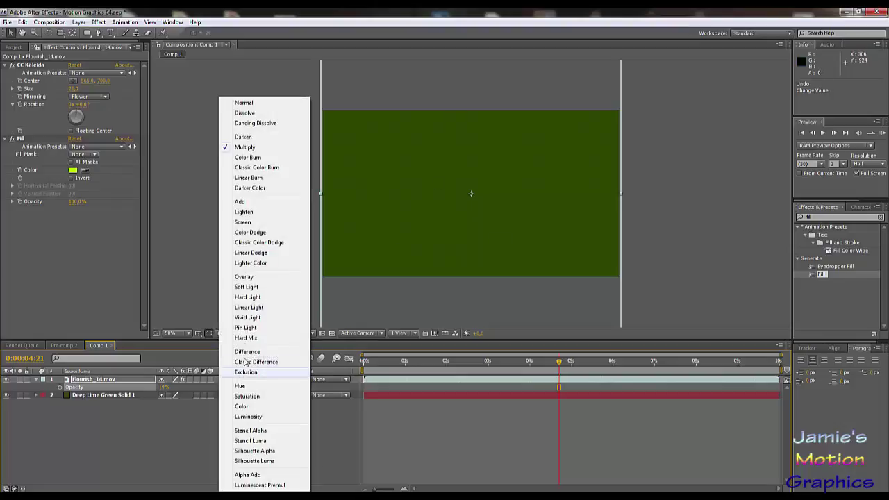
click(240, 236)
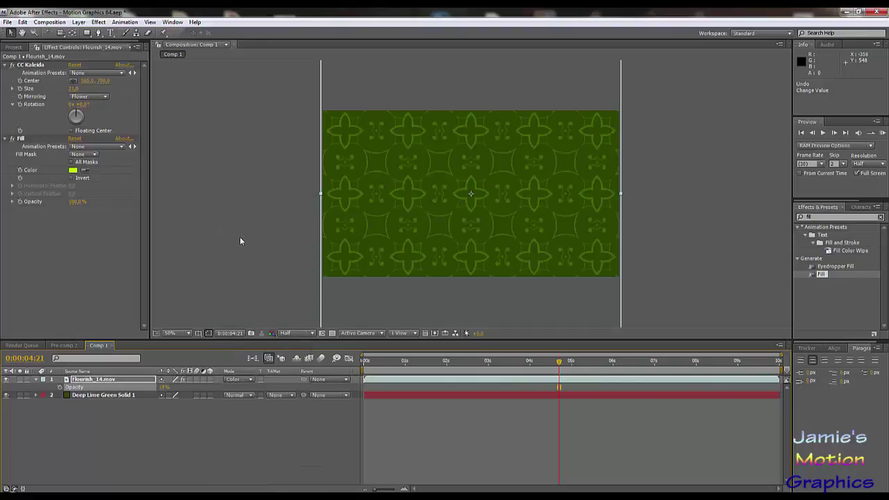
click(234, 381)
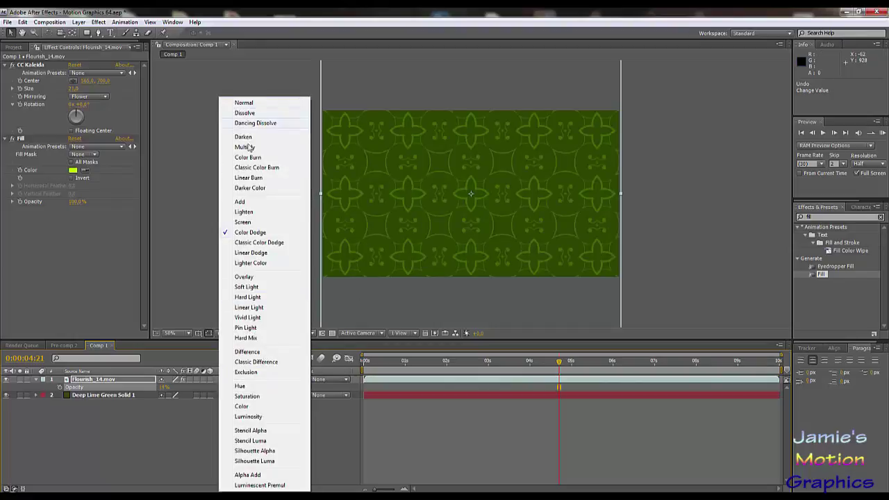
click(243, 103)
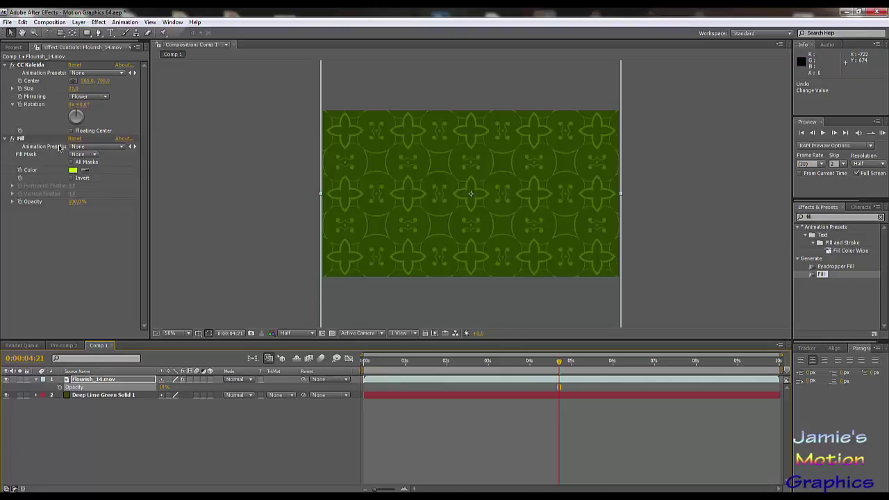
Apply Freeze Frame to the Flourish_14.mov layer at 0:00:04:21 and return the playhead to 0:00:00:00
drag(398, 363, 558, 381)
right_click(125, 382)
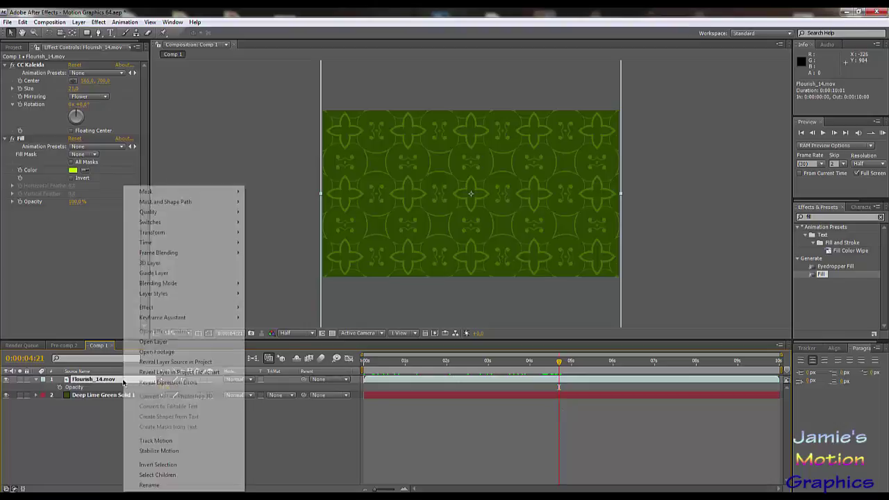
mouse_move(186, 250)
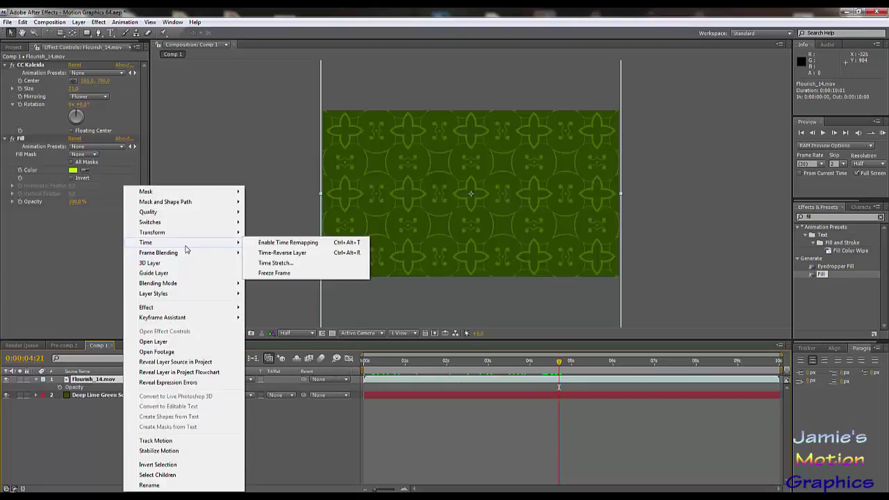
click(284, 274)
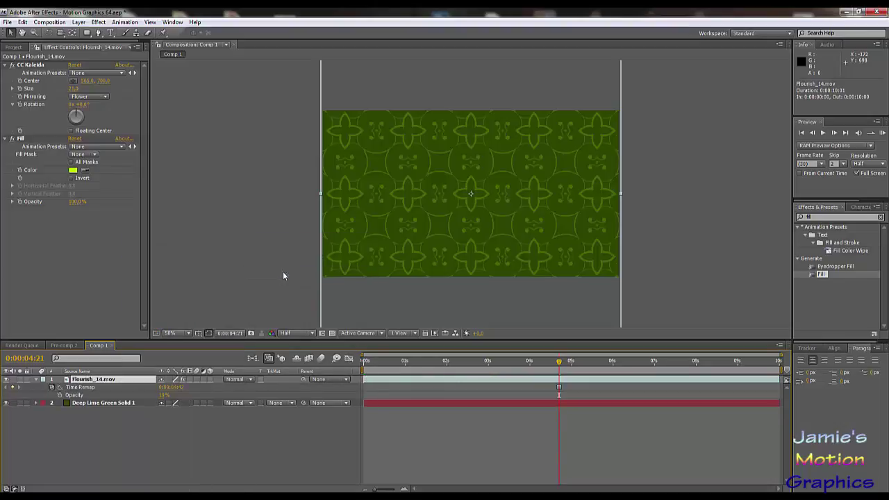
drag(524, 360, 337, 396)
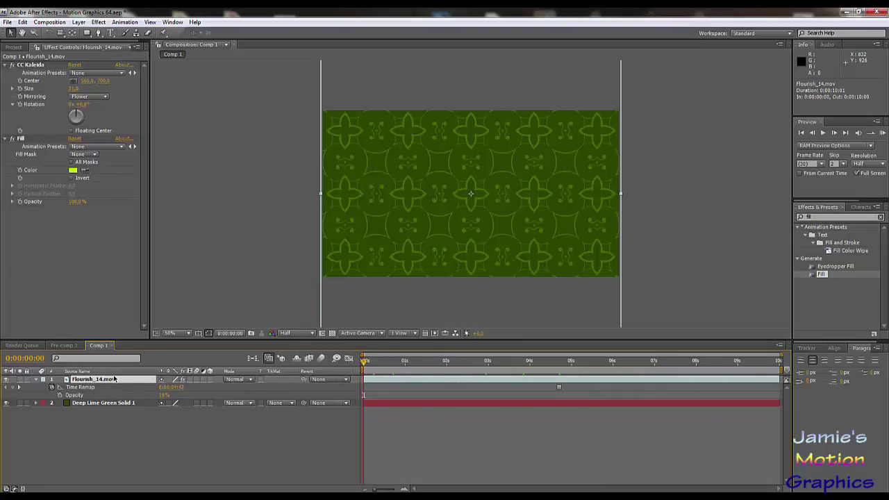
click(13, 47)
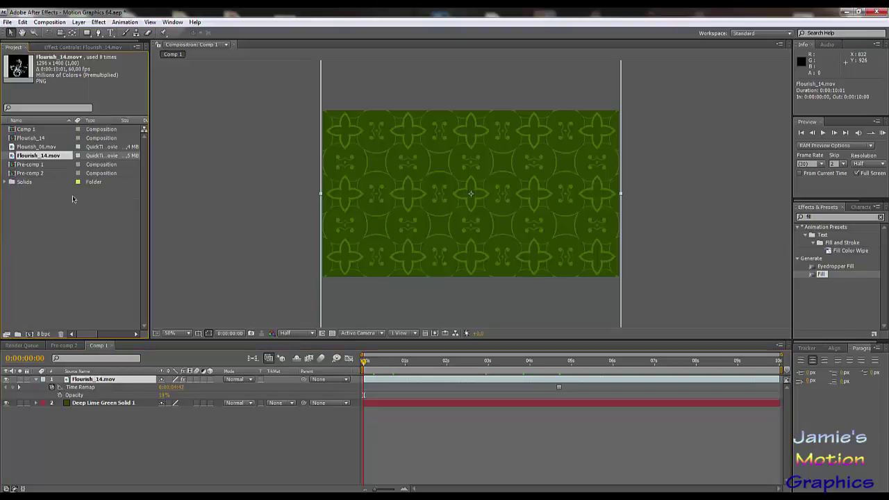
click(79, 239)
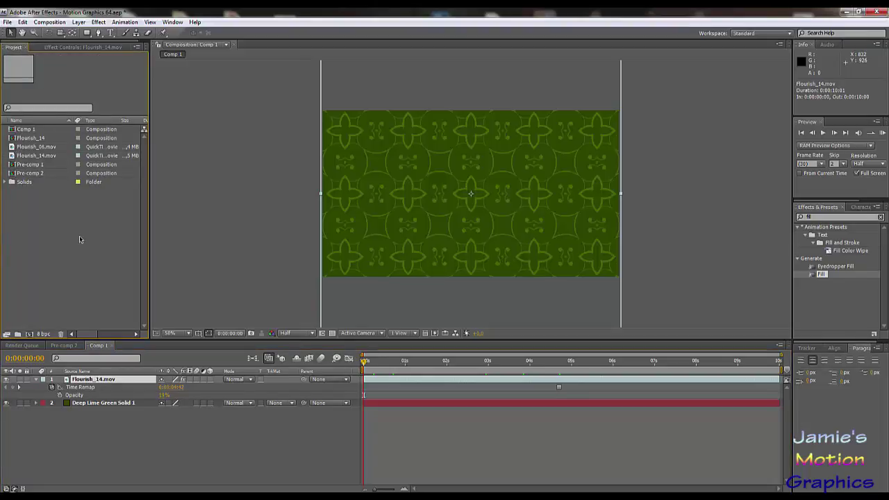
click(334, 434)
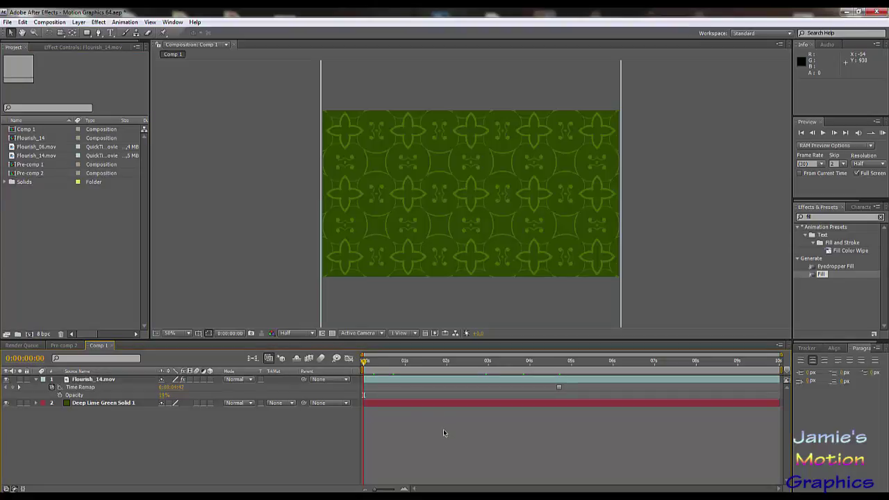
click(290, 301)
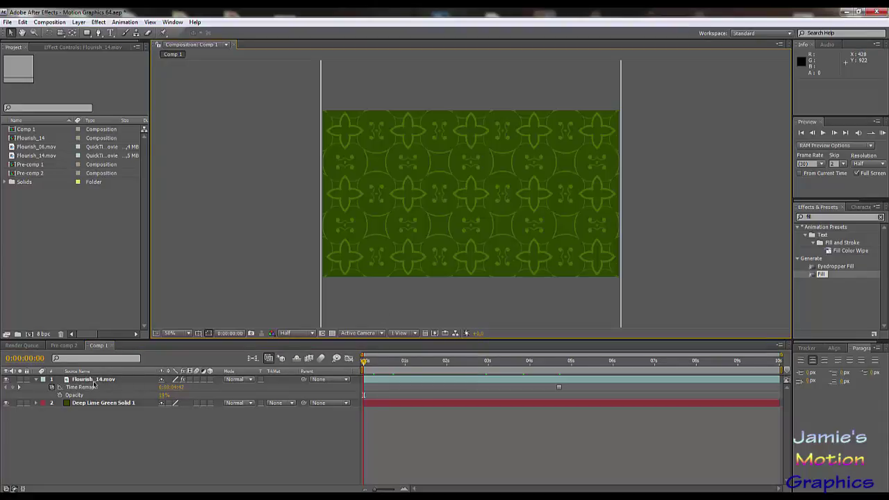
Collapse the Flourish_14.mov layer's properties, rename the layer BG, and deselect it
click(36, 380)
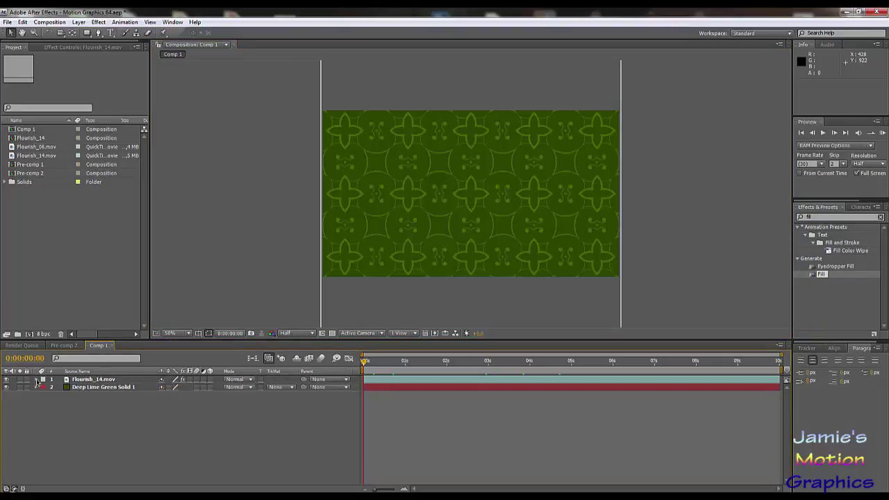
click(82, 380)
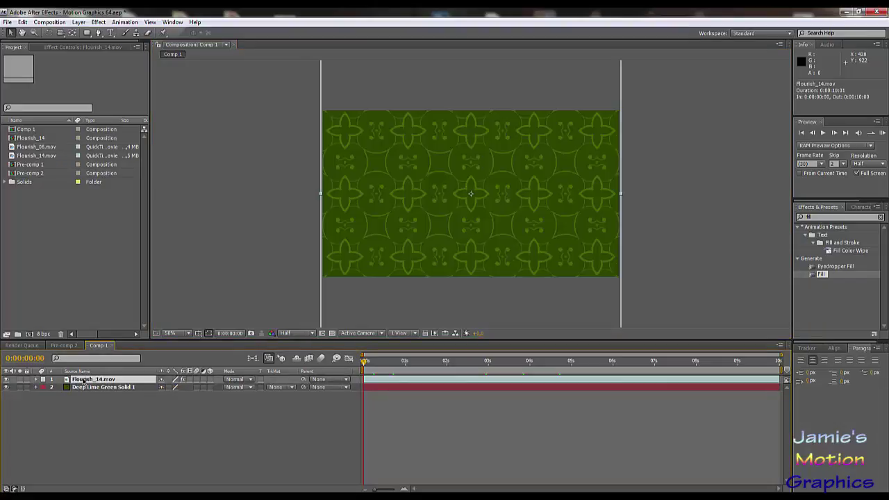
right_click(82, 380)
click(115, 483)
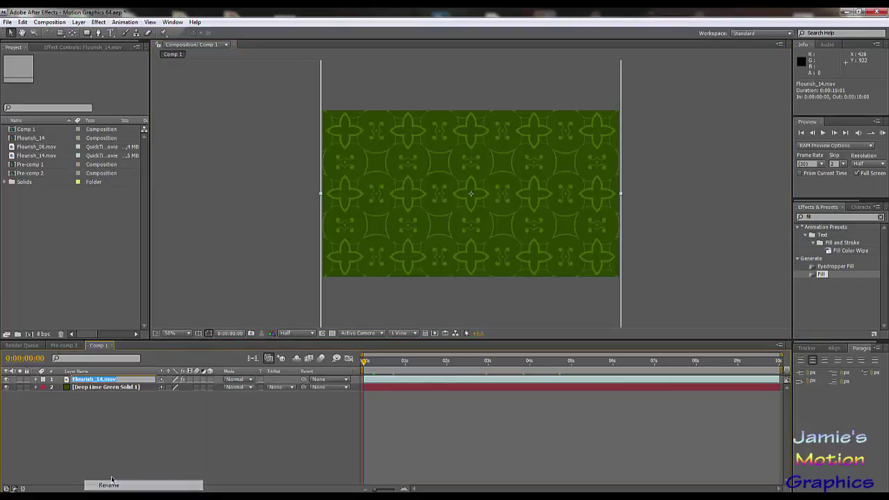
text(BG)
key(Return)
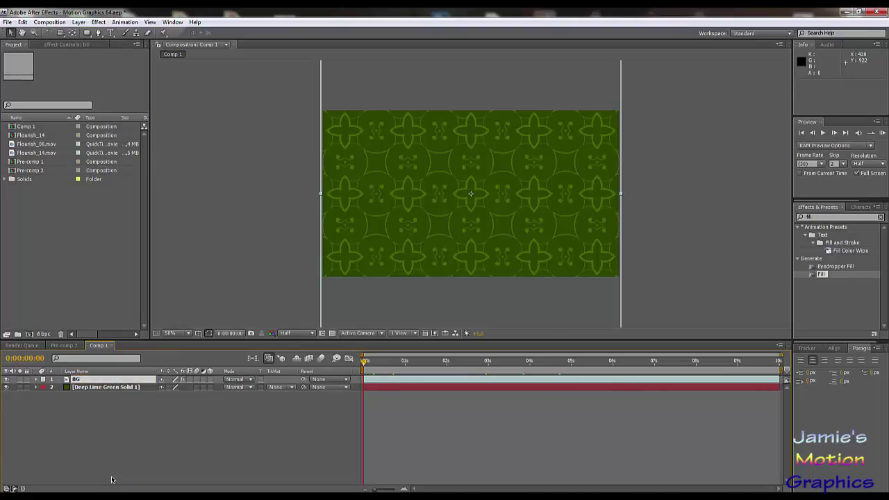
click(128, 457)
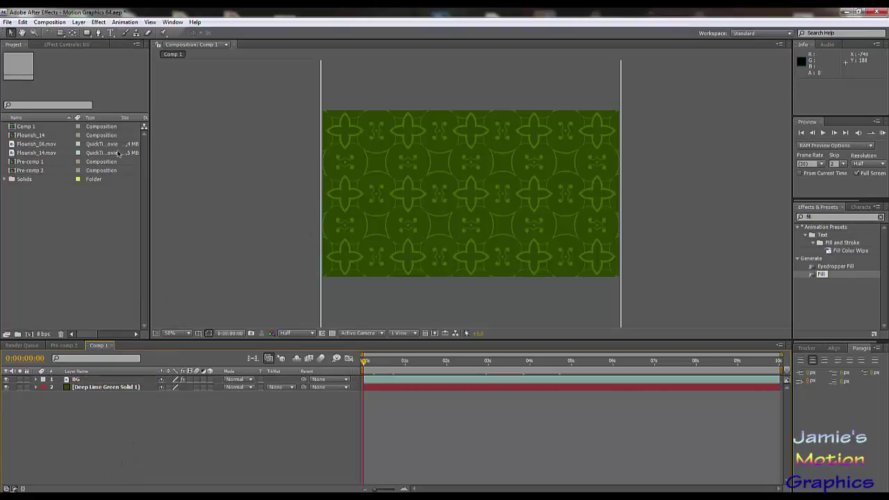
click(78, 226)
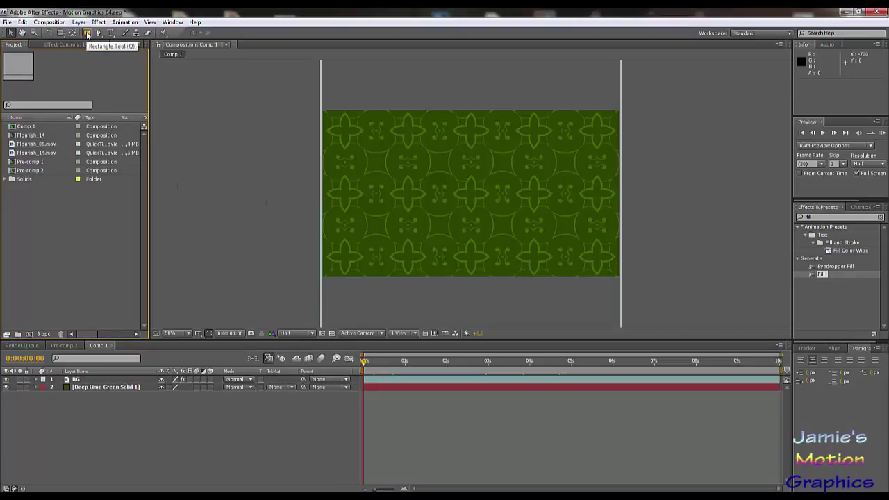
Switch to the Rounded Rectangle tool, try a rounded rectangle shape over the centre of the pattern, and undo it
drag(87, 33, 143, 45)
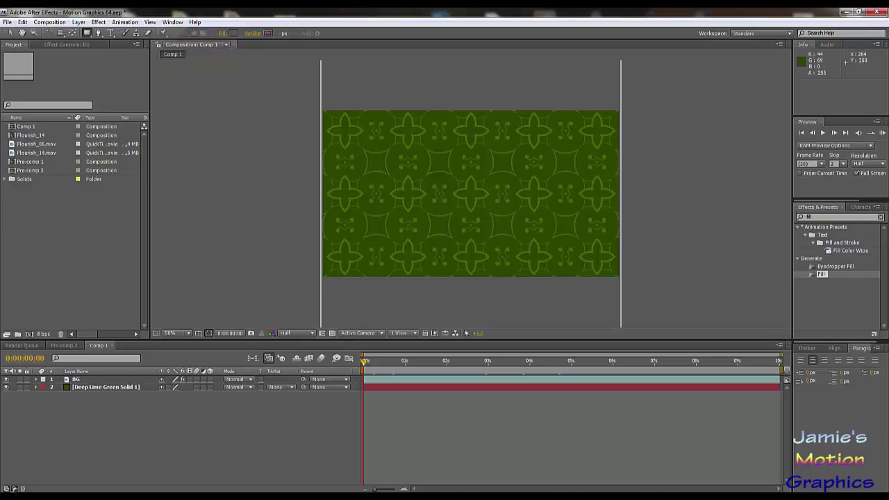
drag(408, 178, 534, 206)
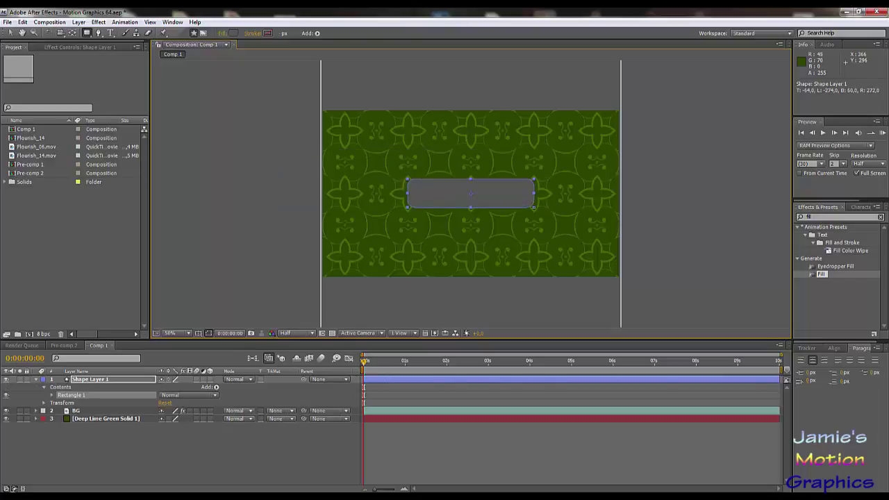
key(ctrl+z)
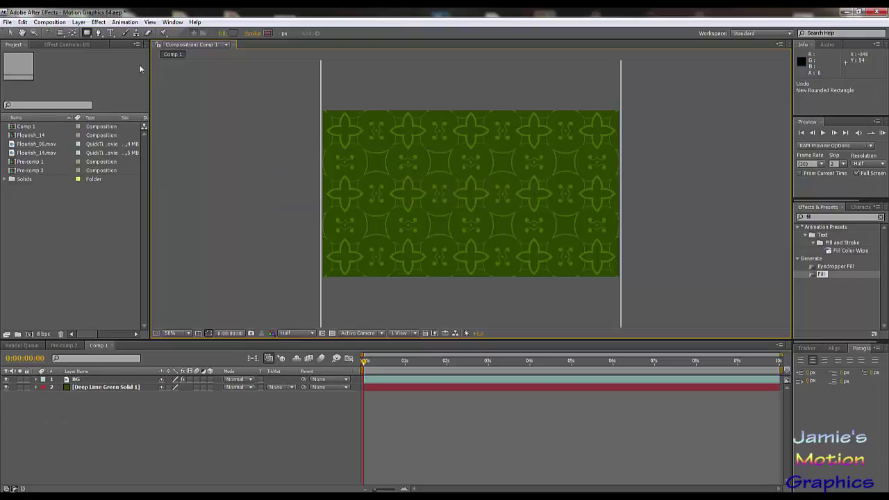
Create a new composition-sized solid in dark brown (331F00) above the BG layer
click(82, 22)
mouse_move(109, 34)
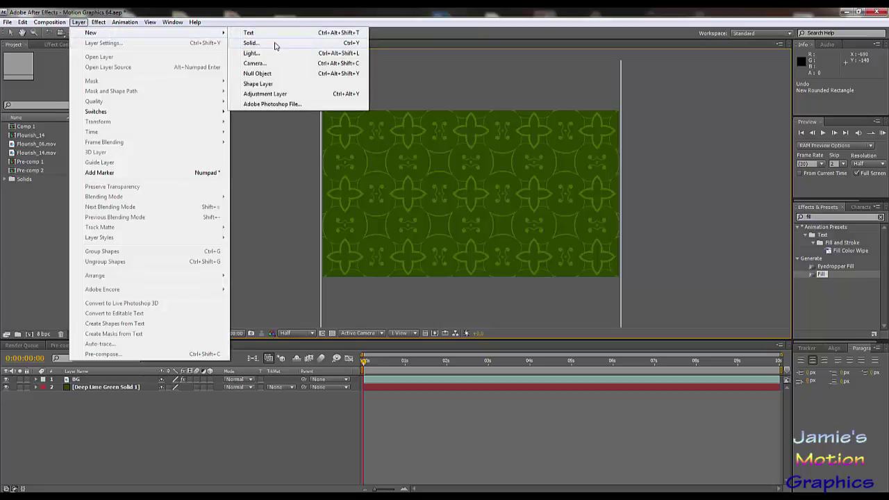
click(272, 44)
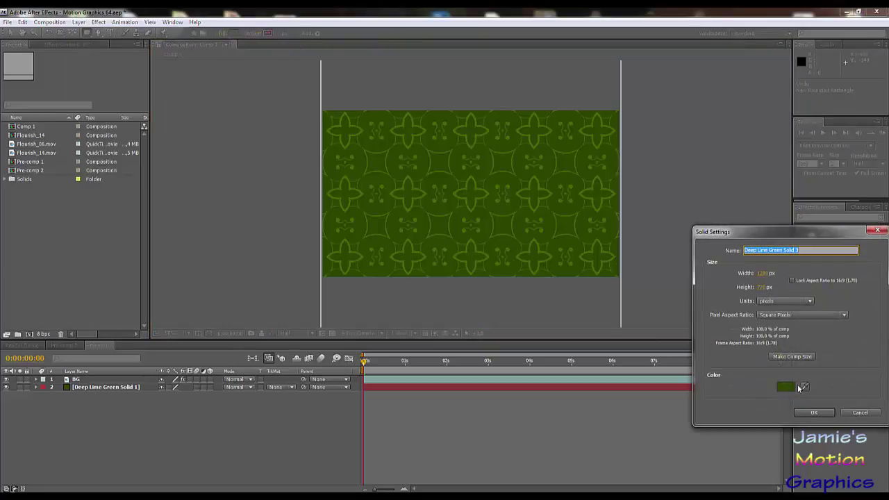
click(798, 387)
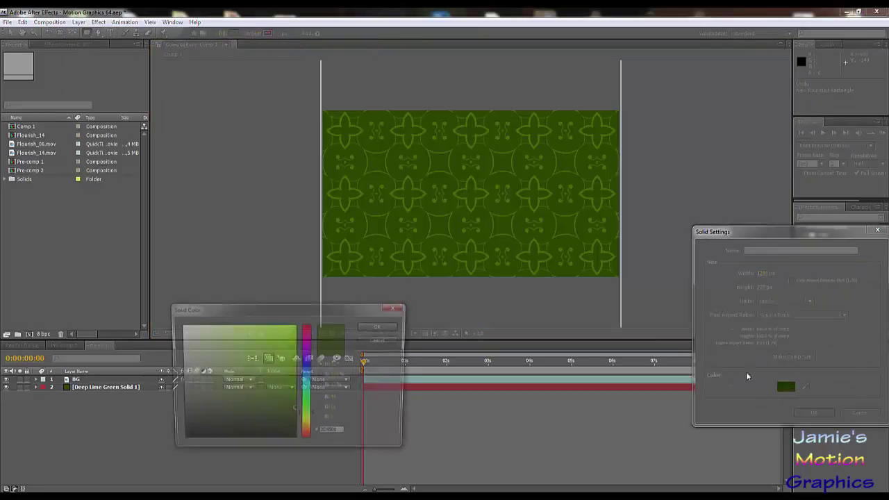
click(308, 429)
mouse_move(308, 428)
mouse_down()
mouse_move(308, 436)
mouse_move(286, 415)
mouse_move(297, 419)
mouse_up()
click(296, 420)
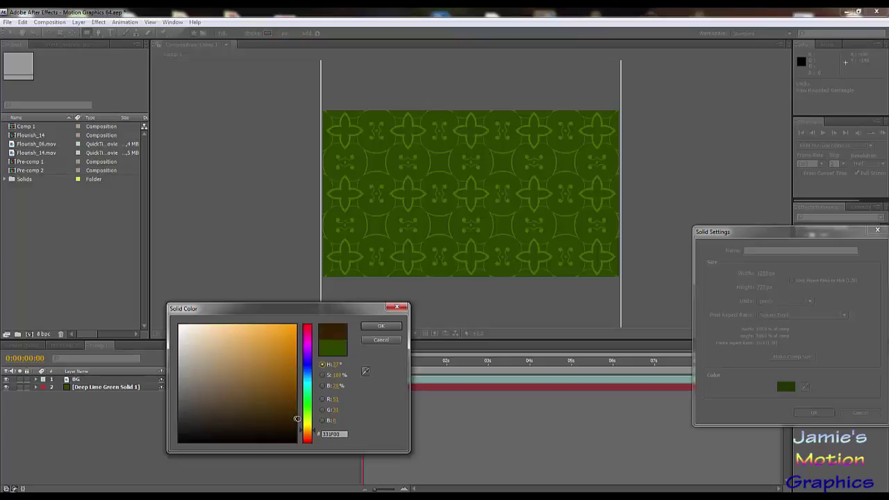
click(381, 327)
click(826, 412)
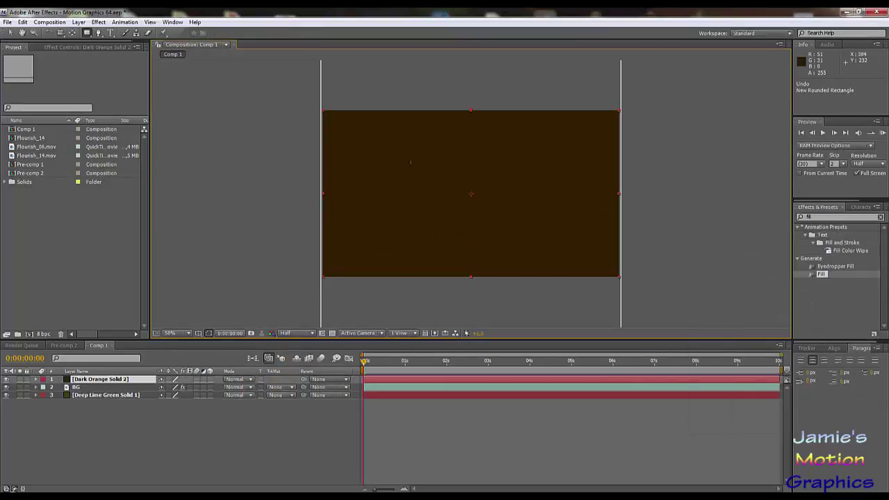
Mask the dark brown solid with a rounded rectangle about 618 × 154 px near the centre of the composition
drag(404, 178, 536, 211)
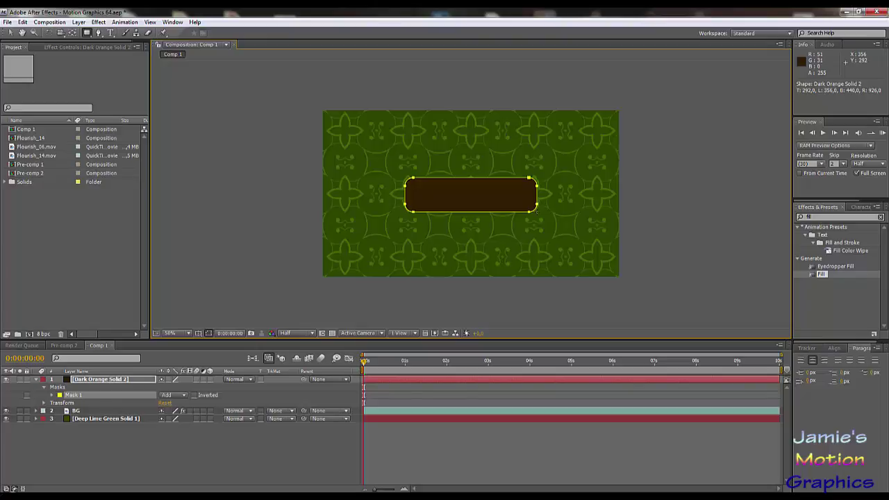
drag(536, 211, 549, 215)
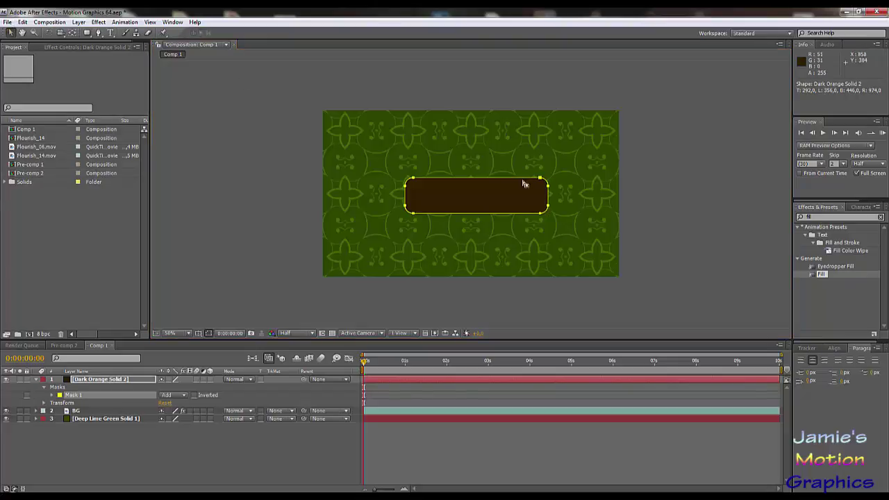
Centre the rounded rectangle mask of the dark brown solid on the composition and duplicate the mask
drag(541, 178, 535, 179)
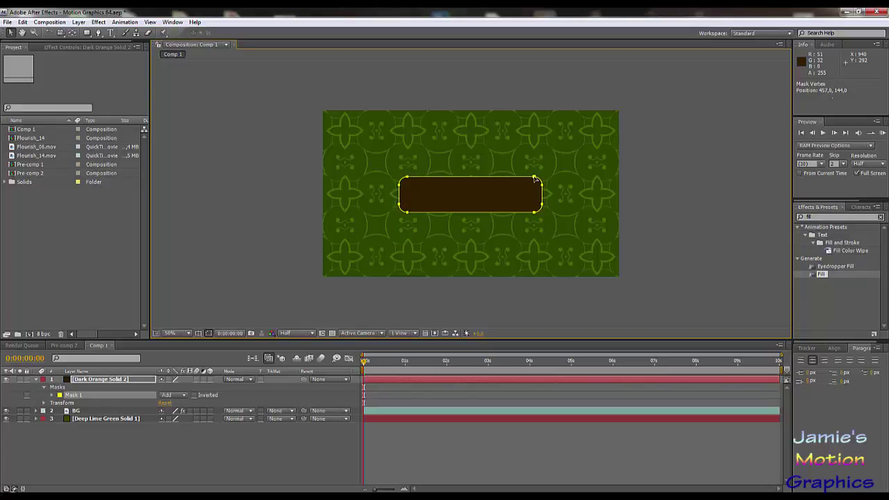
drag(534, 179, 537, 179)
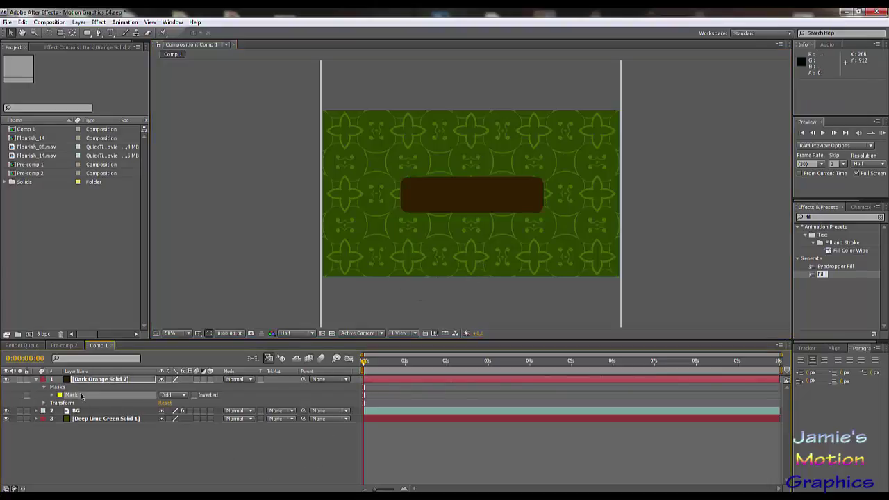
key(ctrl+d)
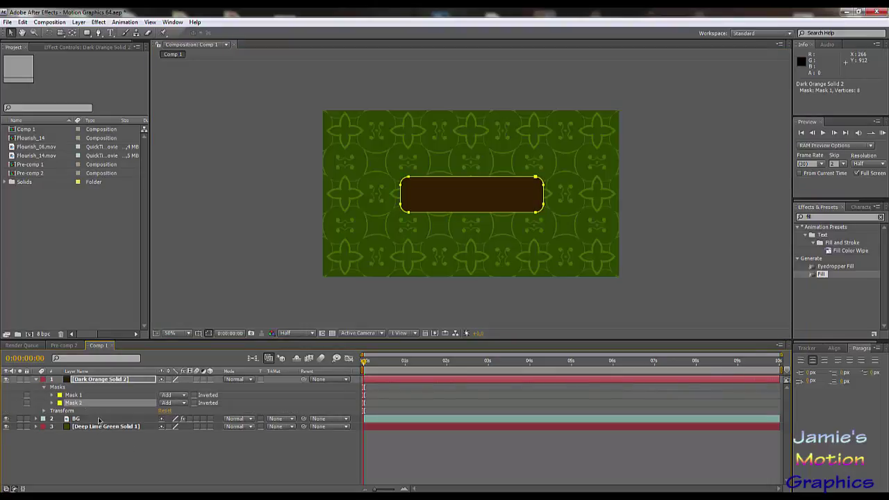
Set Mask 2 to Subtract and its Mask Expansion to about -18 pixels, leaving a brown border
click(170, 403)
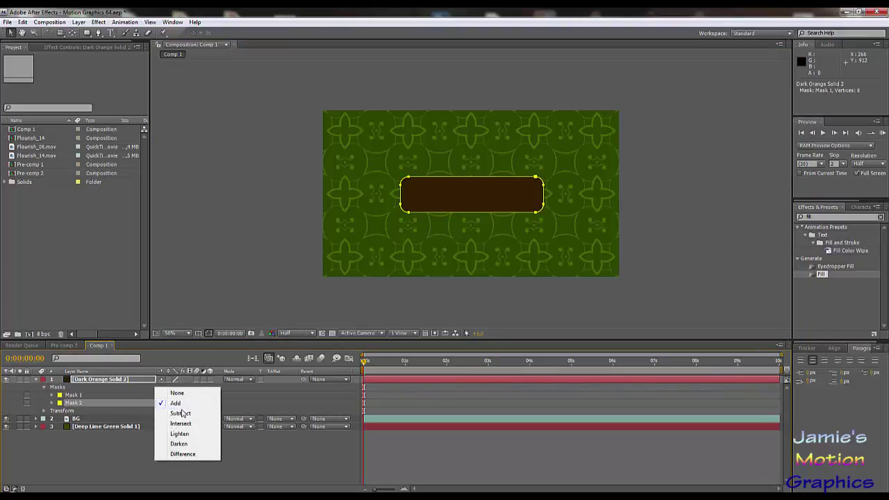
click(184, 413)
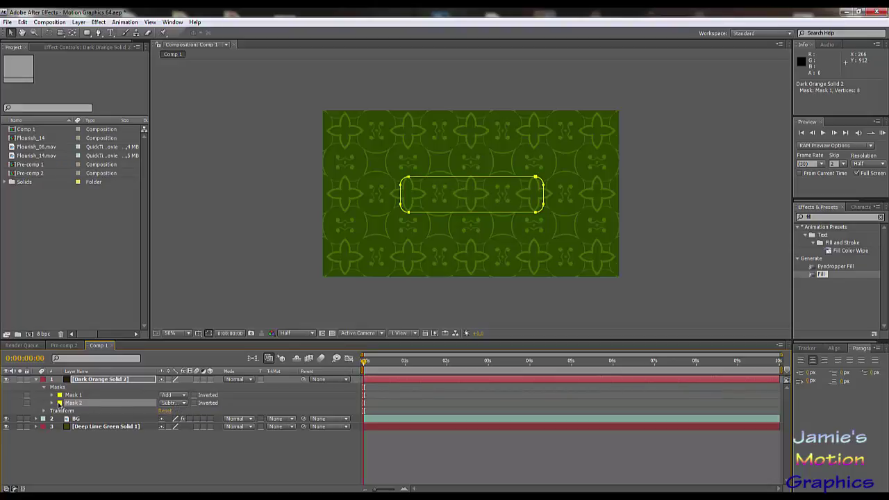
click(51, 403)
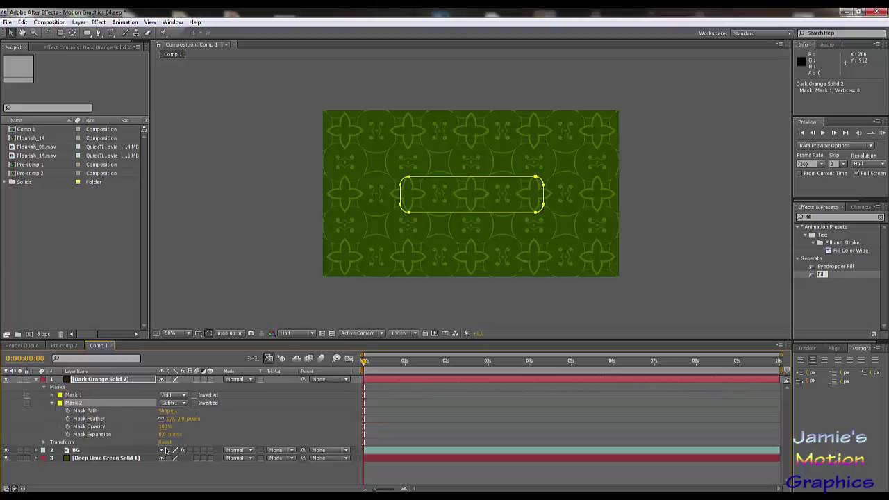
drag(160, 436, 154, 437)
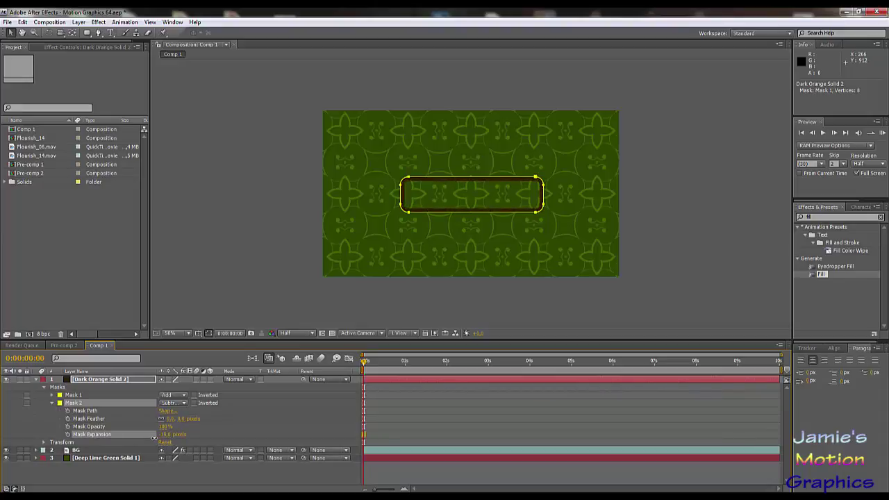
scroll(402, 197, up, 1)
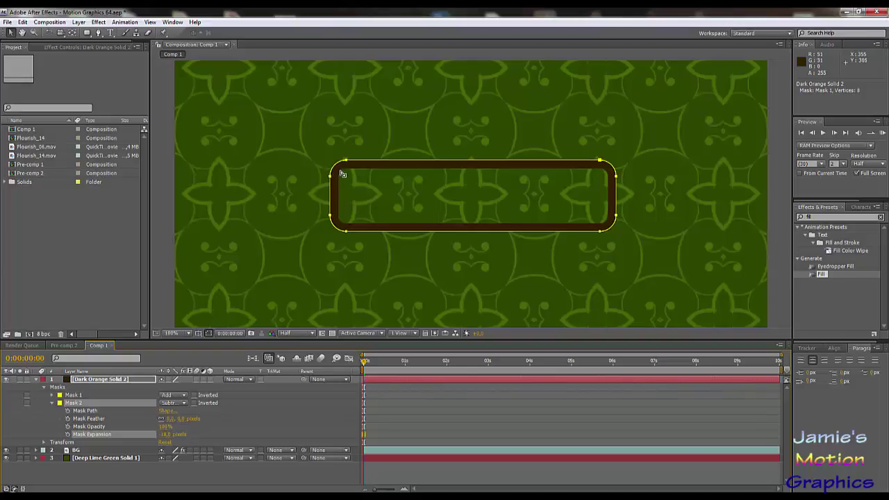
Duplicate the dark brown border solid and delete the subtracting Mask 2 from the lower copy
click(101, 380)
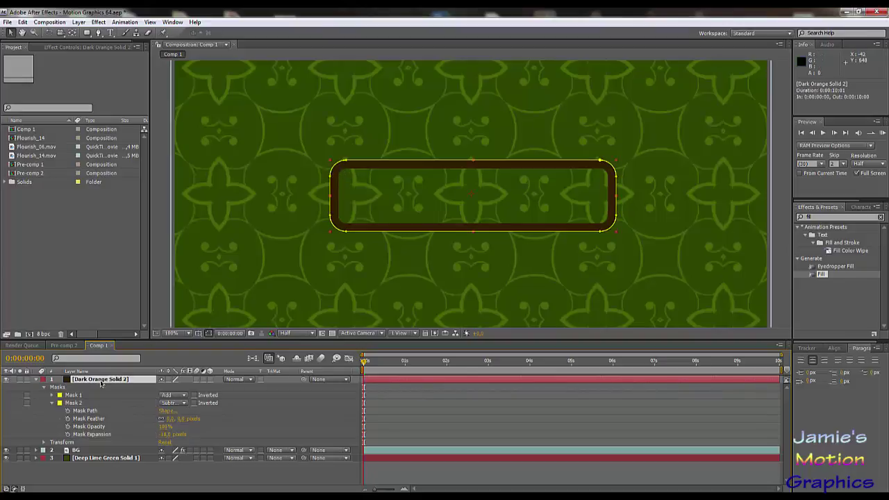
key(ctrl+d)
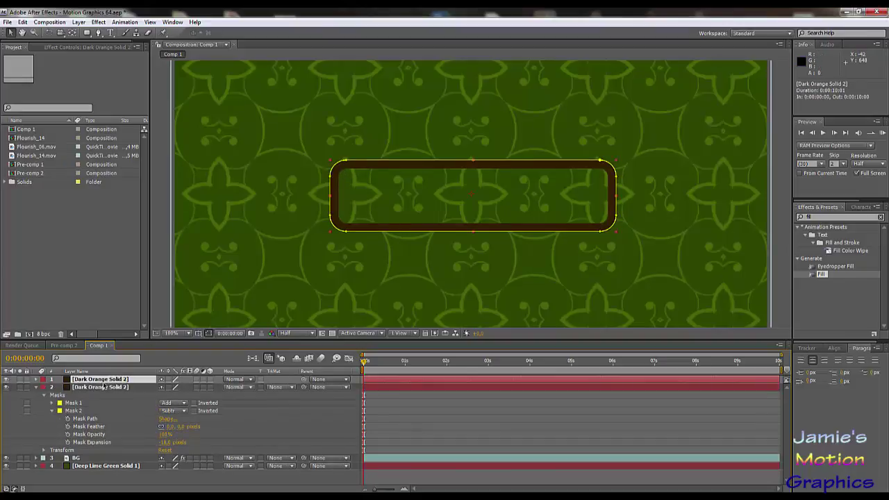
click(75, 411)
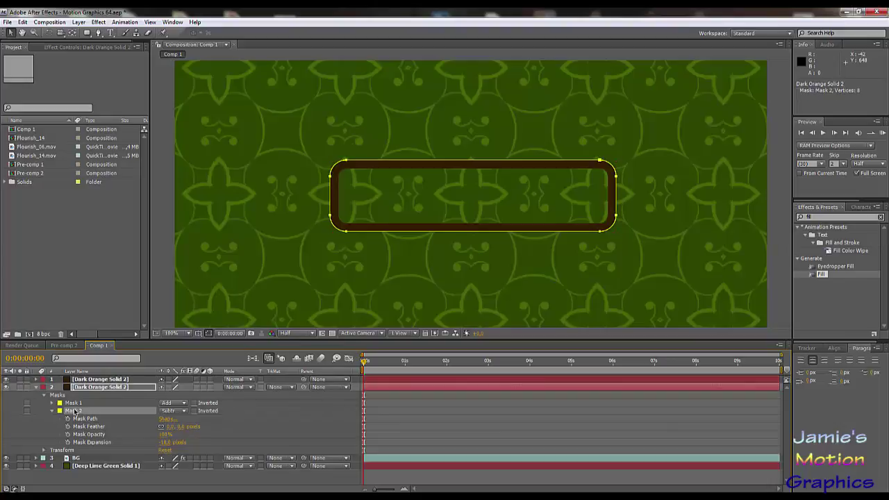
key(Delete)
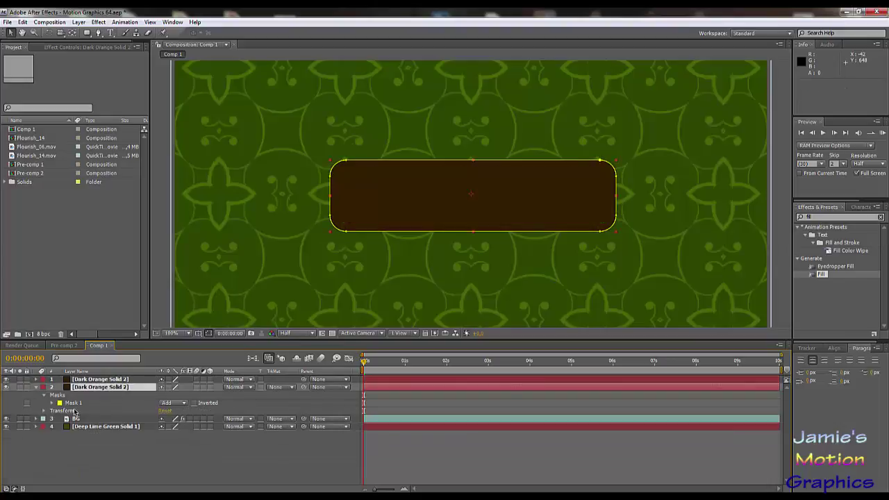
Recolour the lower solid to a lighter brown (5E3A00) as a new solid of the same size
click(78, 22)
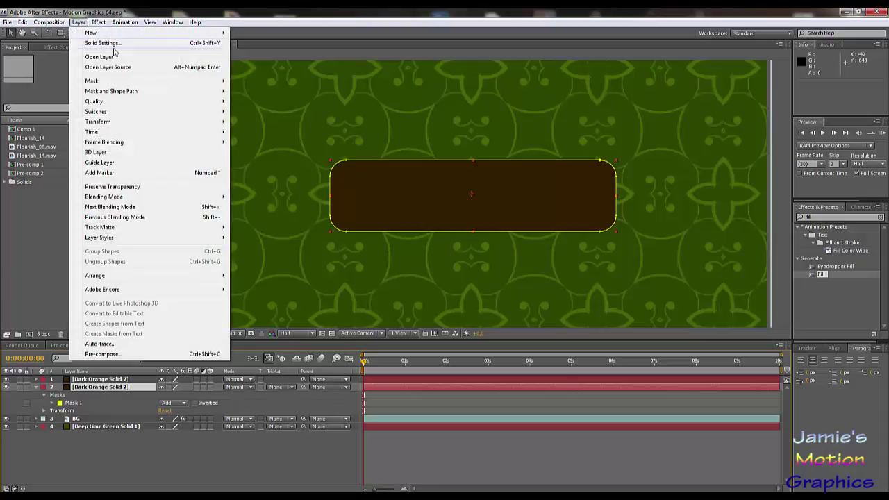
click(104, 43)
click(787, 367)
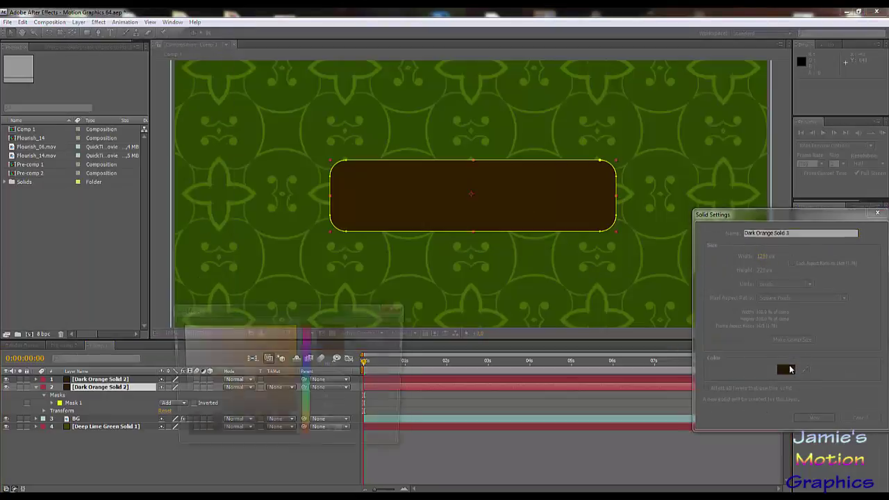
click(297, 399)
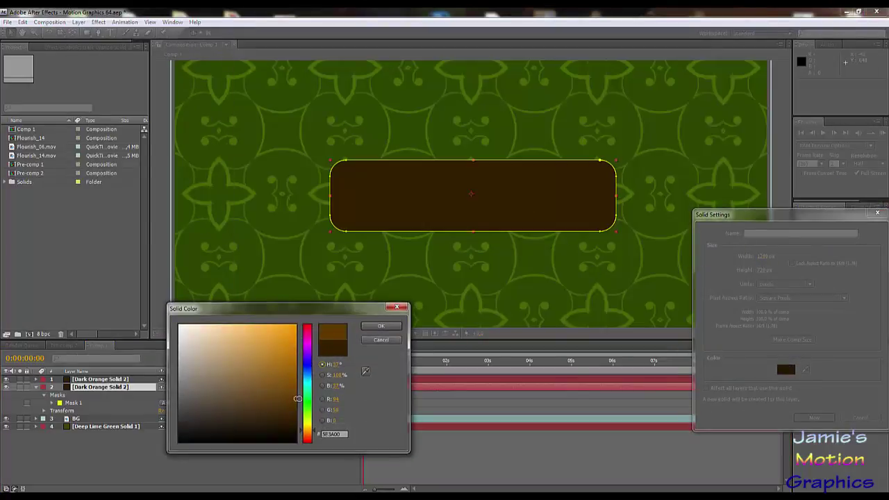
click(381, 325)
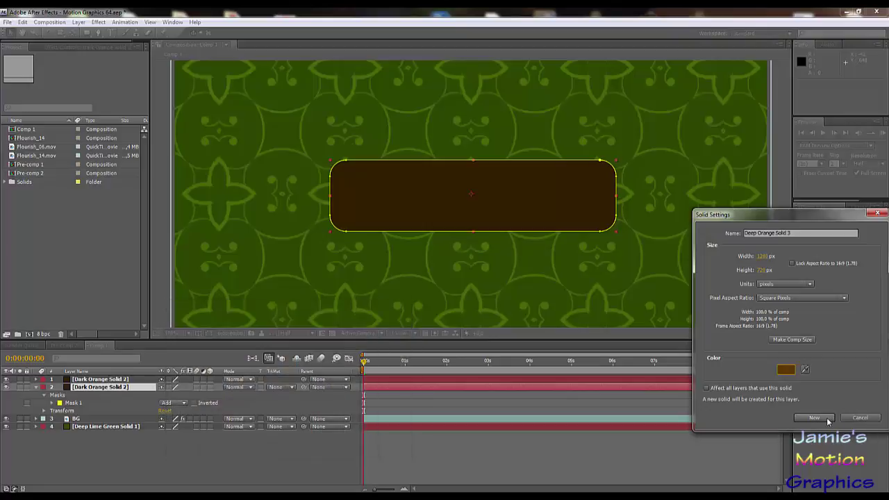
click(827, 419)
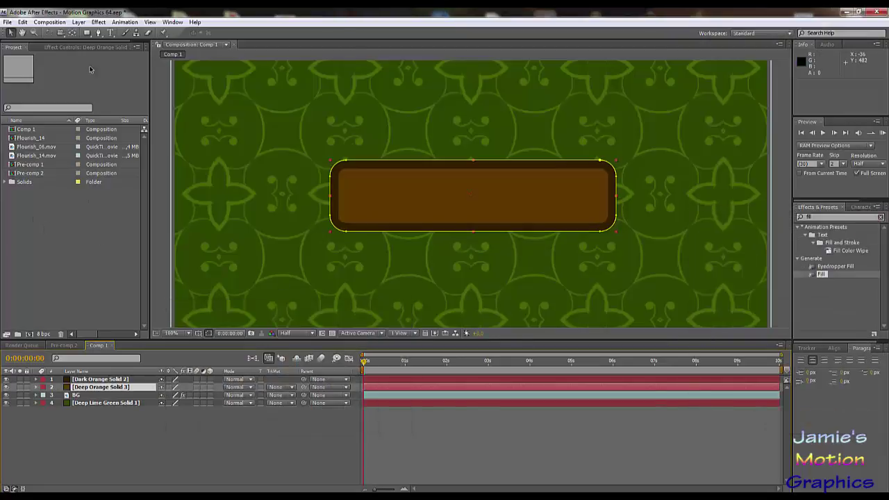
Apply a Ramp effect to the Deep Orange Solid 3 layer and set its Start Color to dark brown 472800
click(78, 22)
mouse_move(99, 22)
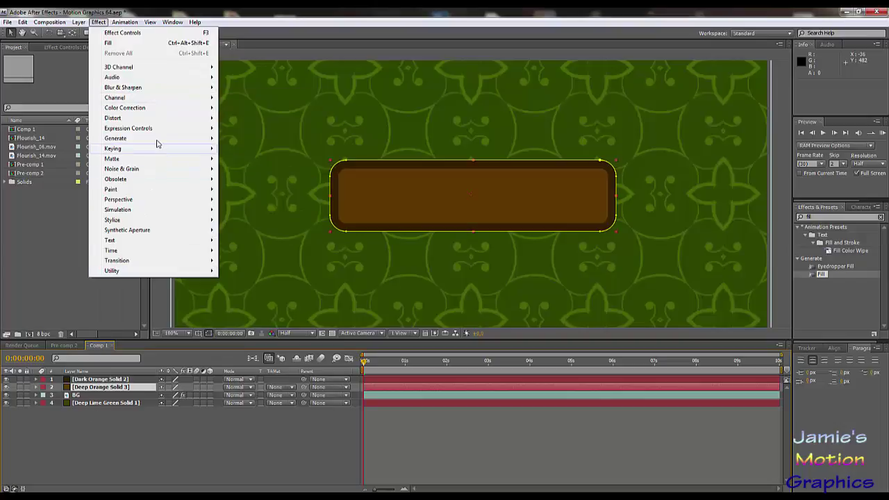
mouse_move(171, 139)
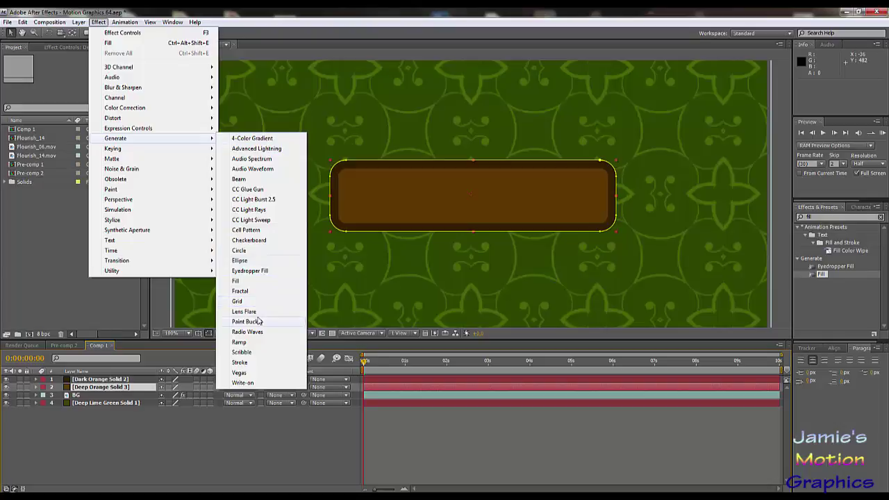
click(240, 342)
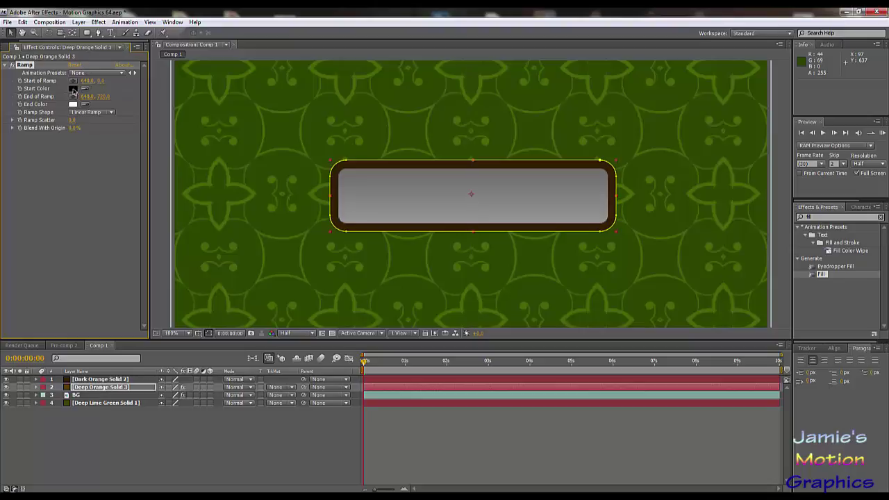
click(74, 90)
click(310, 434)
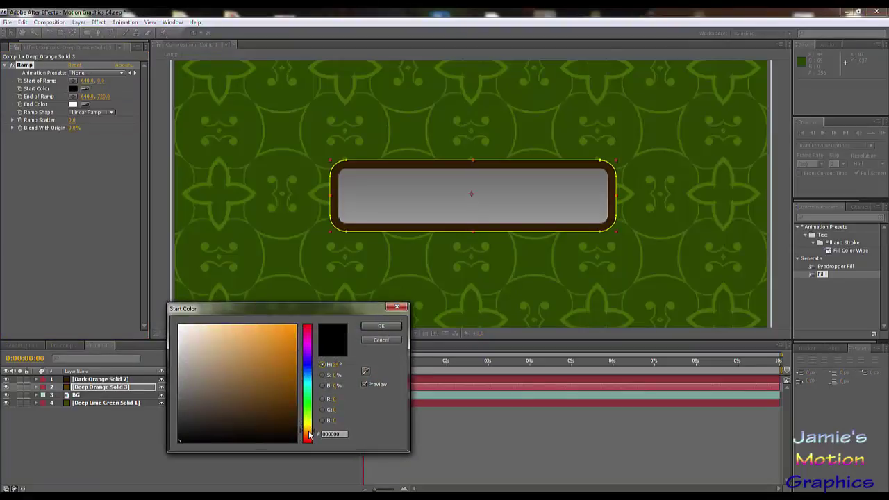
click(294, 410)
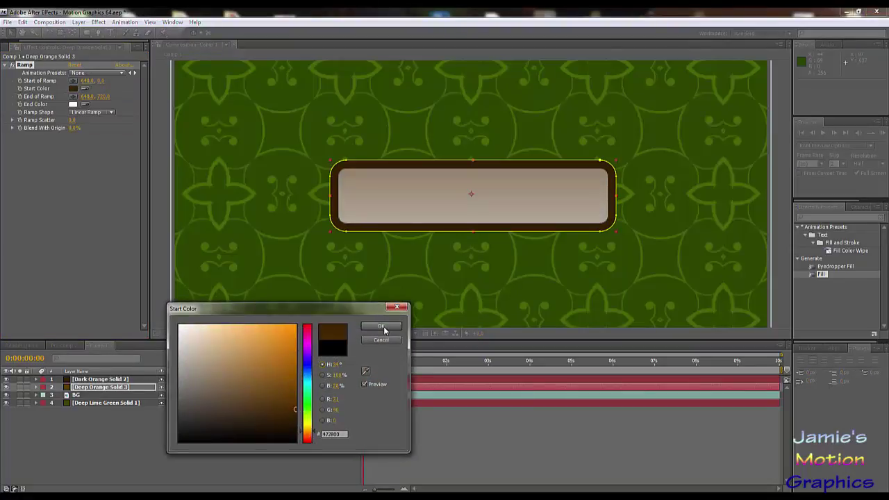
click(384, 327)
Match the Ramp's End Color to its Start Color by sampling, and lighten it slightly to 563000
click(73, 104)
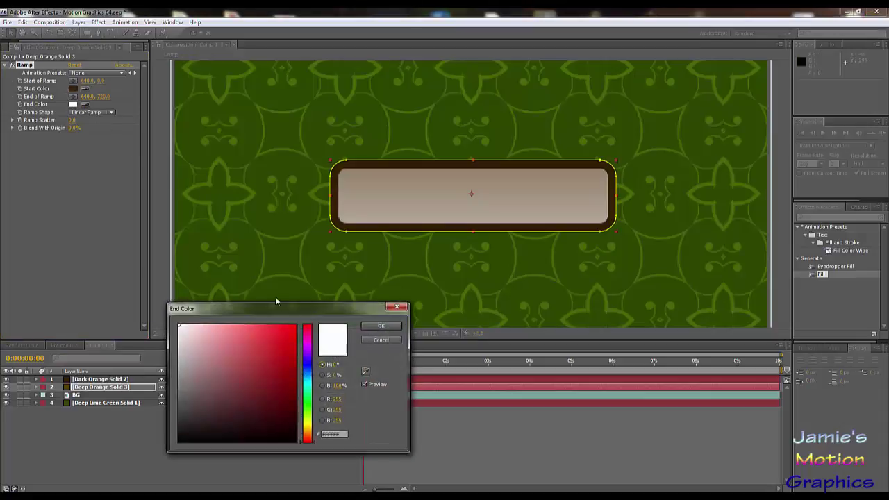
click(381, 339)
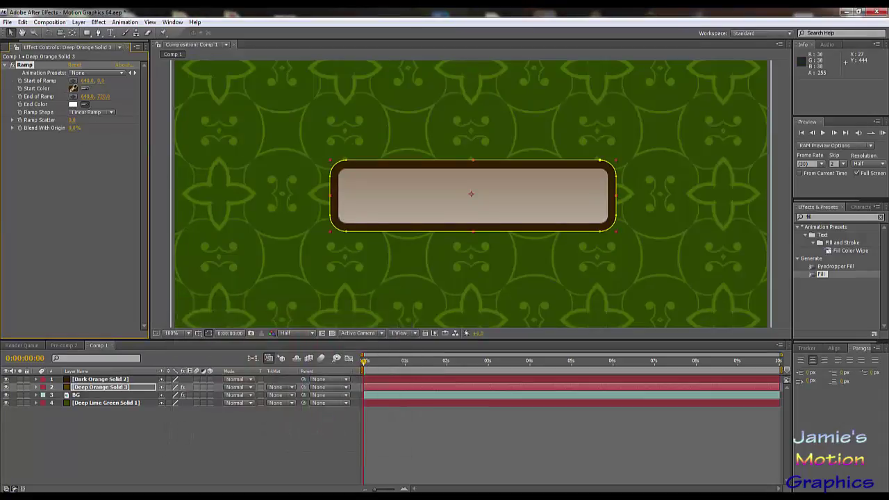
click(72, 87)
click(73, 105)
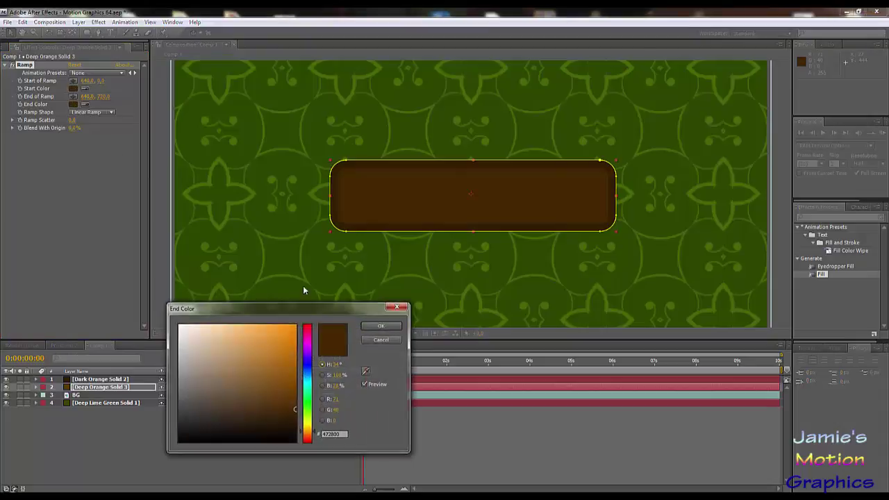
drag(295, 409, 303, 402)
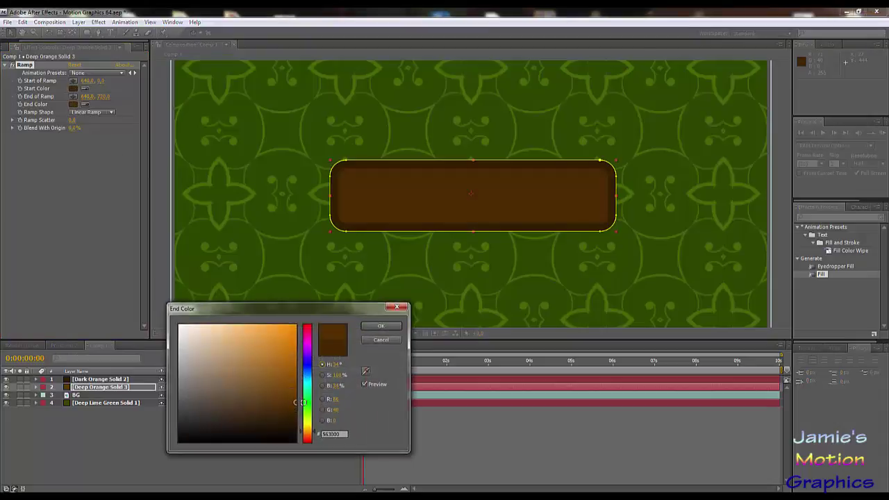
click(381, 328)
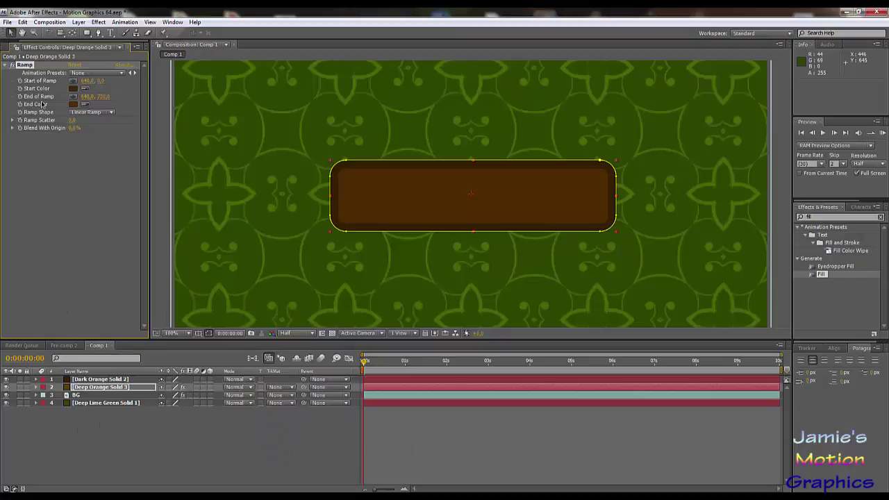
Place the Ramp's start point at the plate's top centre edge (646, 286) and its end point at the bottom centre edge (645, 441)
click(73, 81)
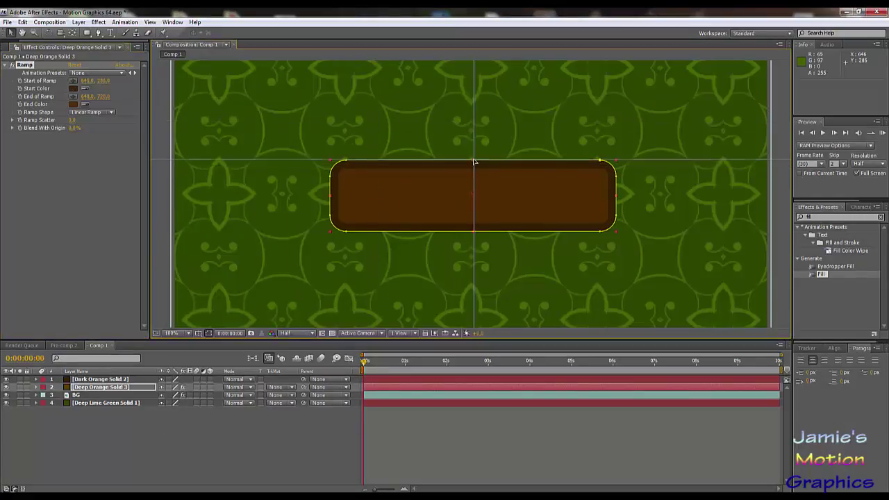
click(473, 161)
click(73, 96)
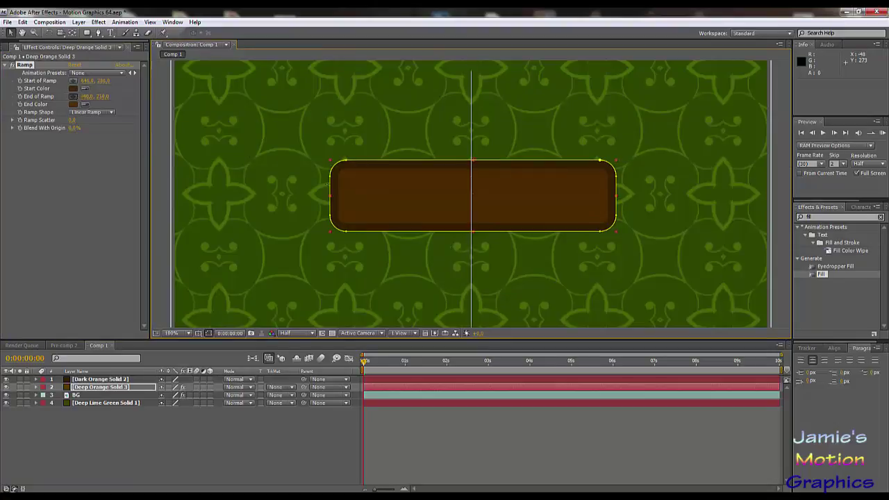
click(474, 232)
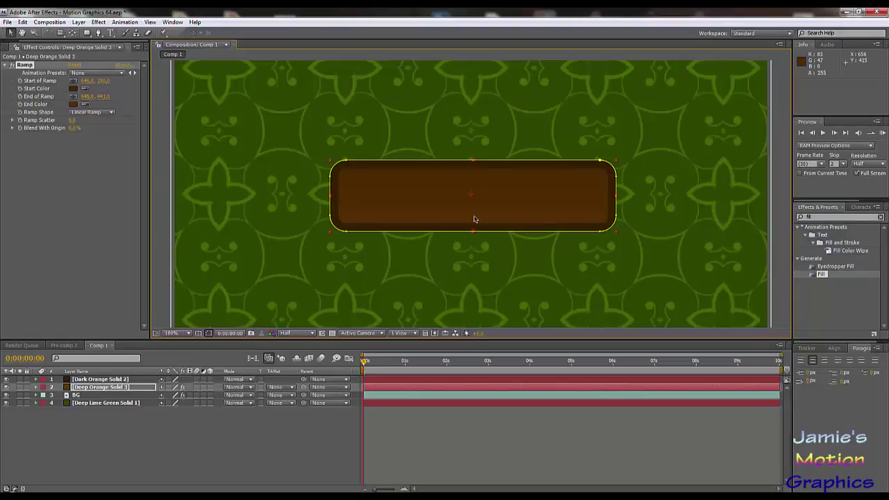
Change the Ramp's End Color to a brighter orange-brown for a stronger gradient
click(73, 104)
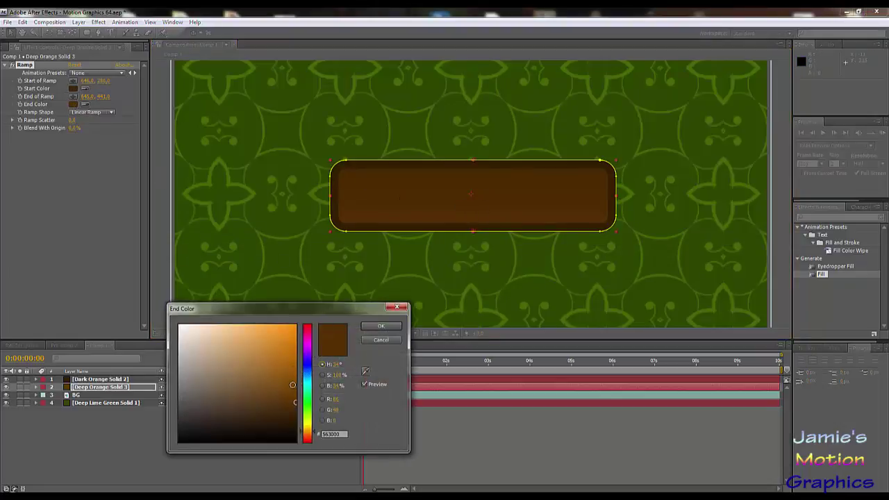
click(293, 386)
click(380, 326)
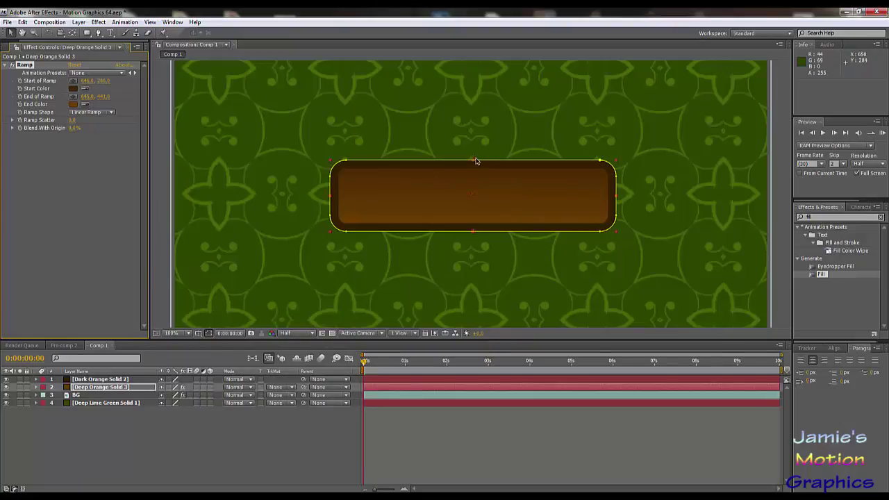
Move the Ramp's start point inward to 642, 303 and its end point to 646, 429, and deselect the layer
drag(476, 161, 472, 170)
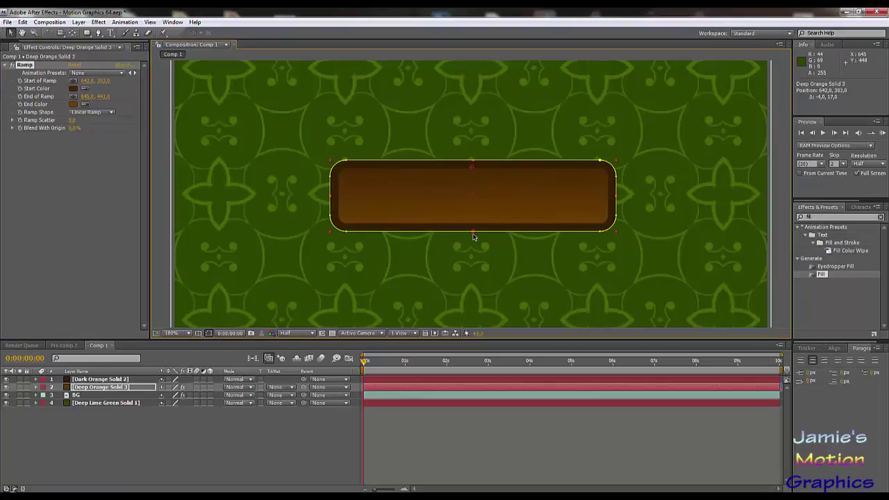
drag(474, 237, 472, 229)
scroll(471, 218, down, 2)
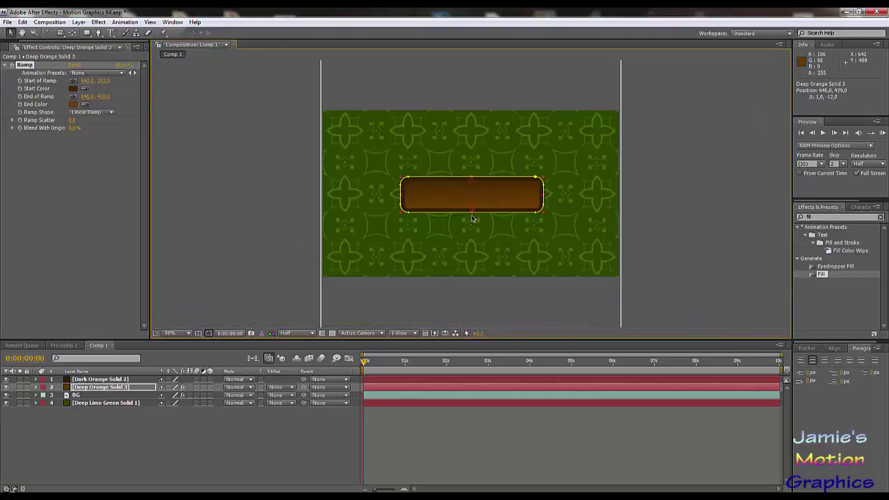
scroll(471, 219, up, 2)
scroll(471, 218, down, 2)
click(652, 189)
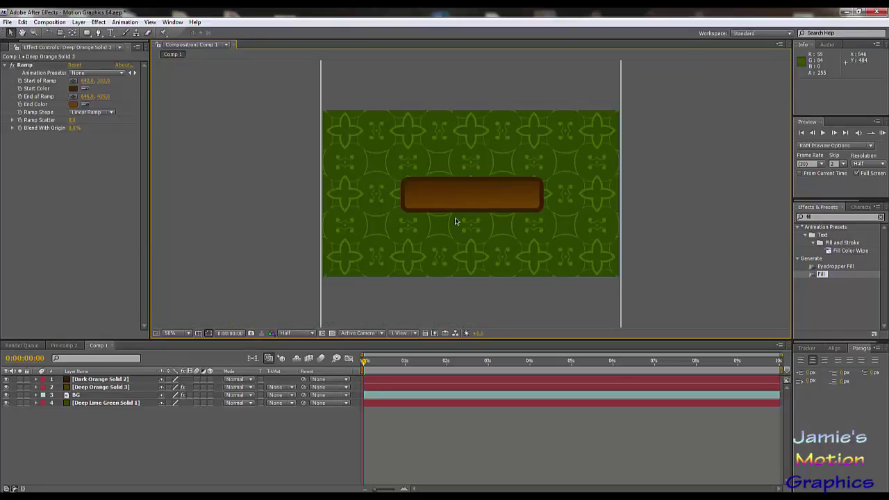
Copy the Ramp effect from the Deep Orange Solid 3 layer onto the Dark Orange Solid 2 layer
click(91, 380)
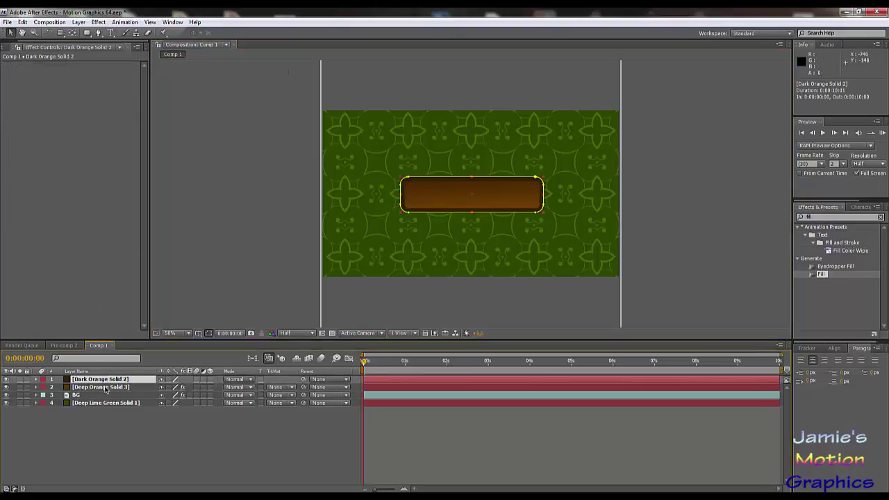
click(104, 387)
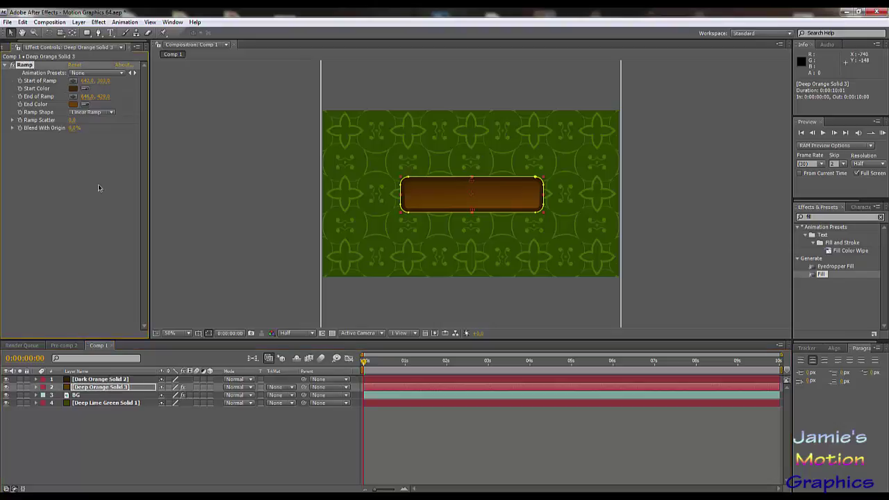
click(95, 379)
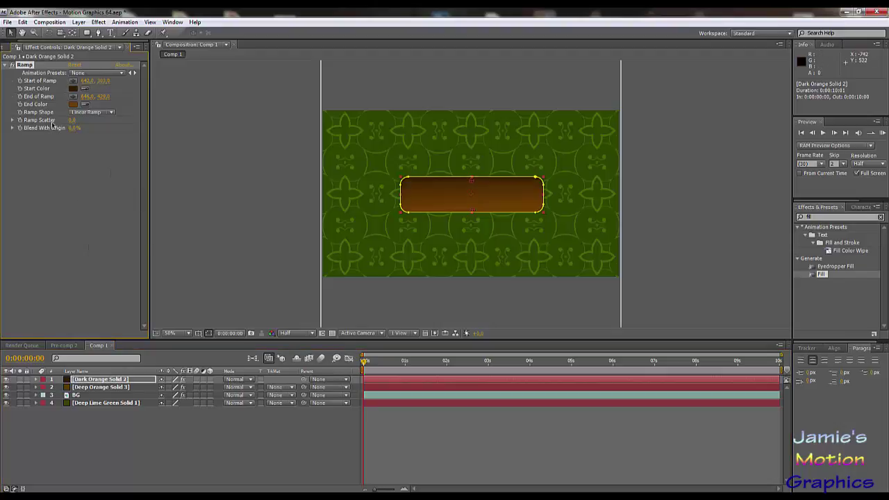
Sample the Start Color for the Dark Orange Solid 2 Ramp's End Color, lighten it slightly to 442900, and deselect the layer
click(72, 104)
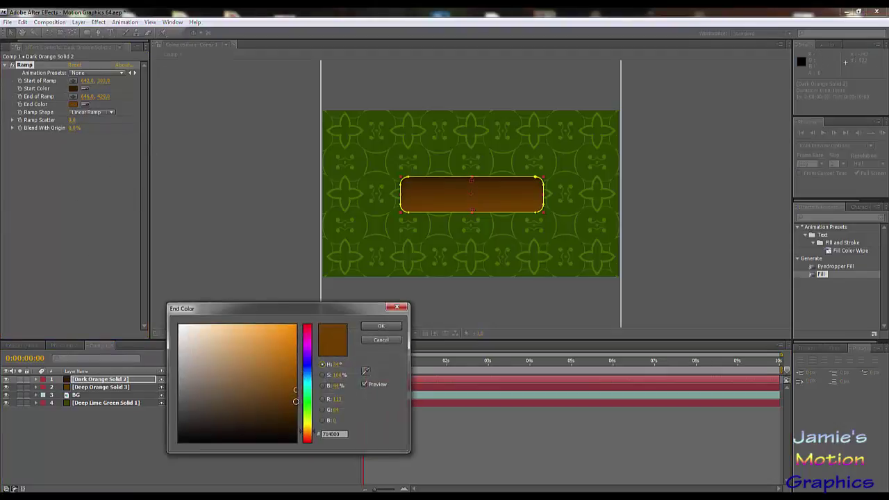
click(365, 371)
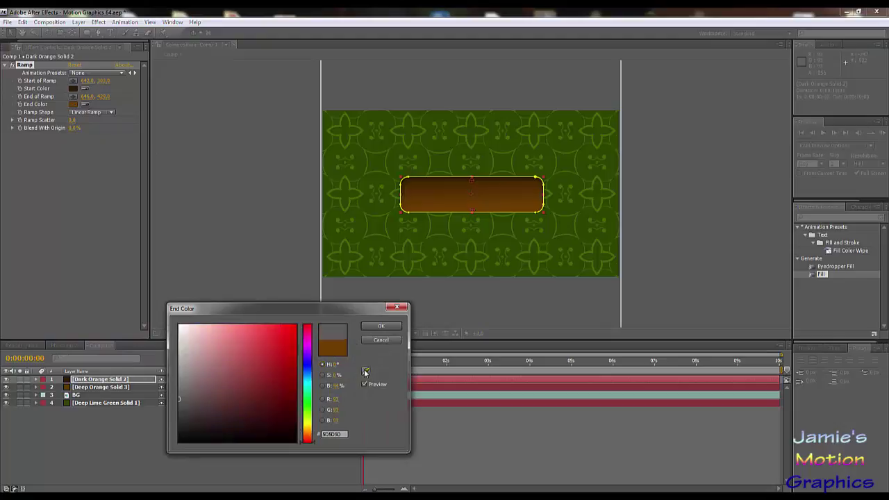
click(71, 88)
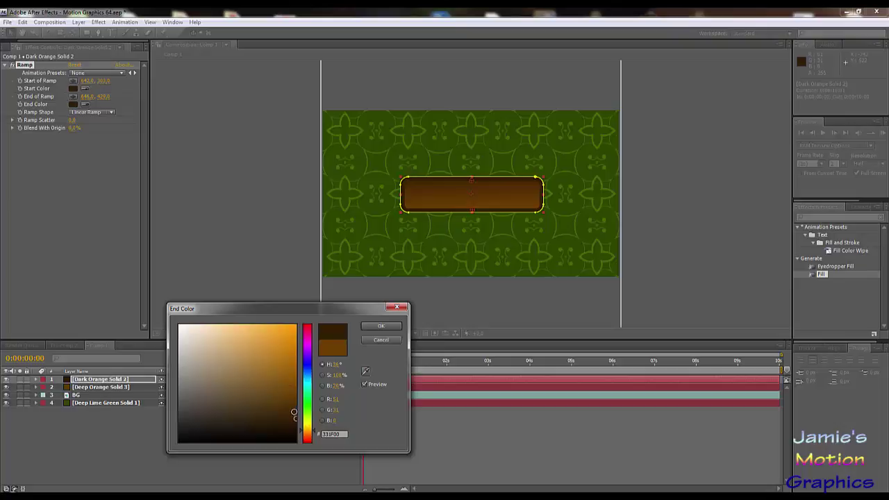
click(297, 410)
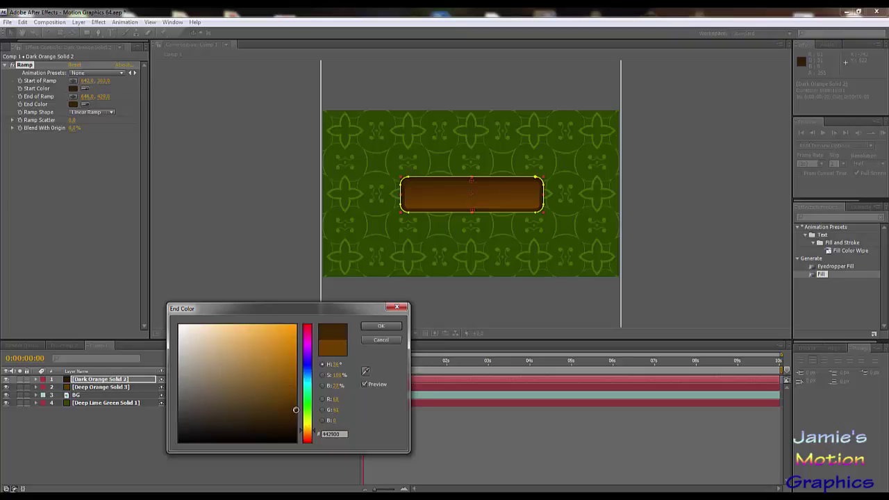
click(376, 329)
scroll(472, 194, up, 2)
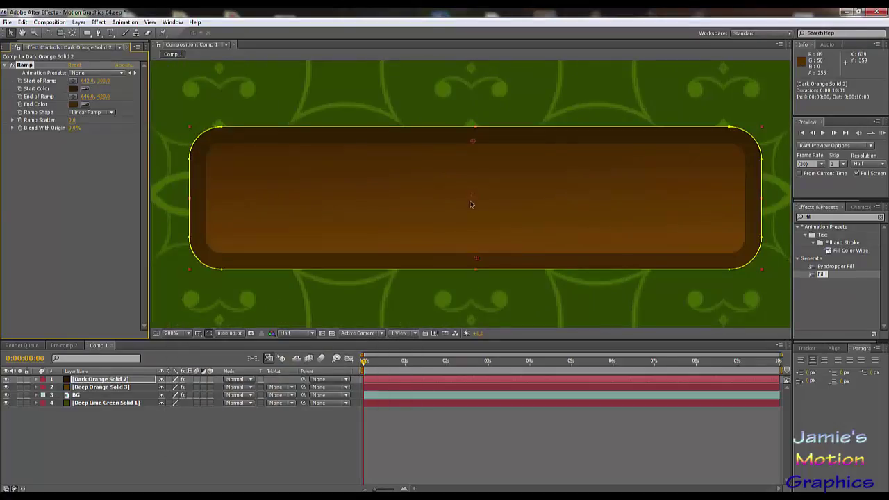
scroll(462, 235, down, 1)
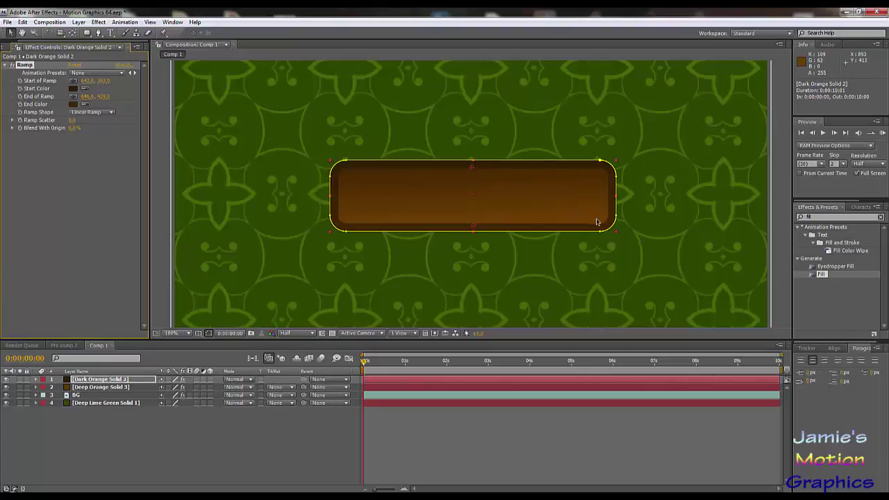
key(comma)
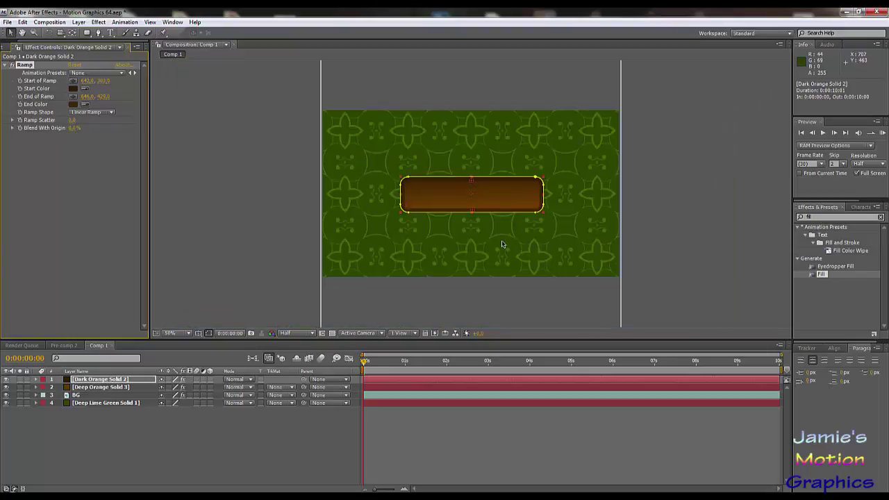
click(280, 464)
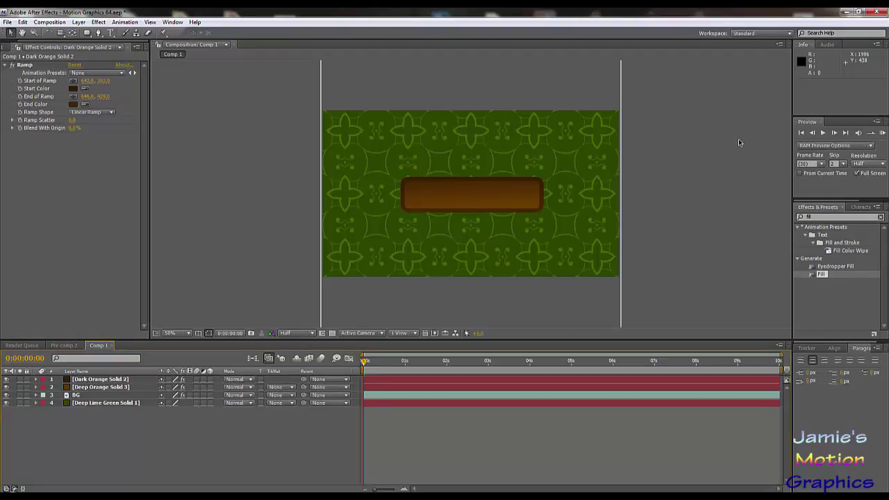
Add a text layer reading "My Text" in Hobo Std Medium over the title plate
click(108, 32)
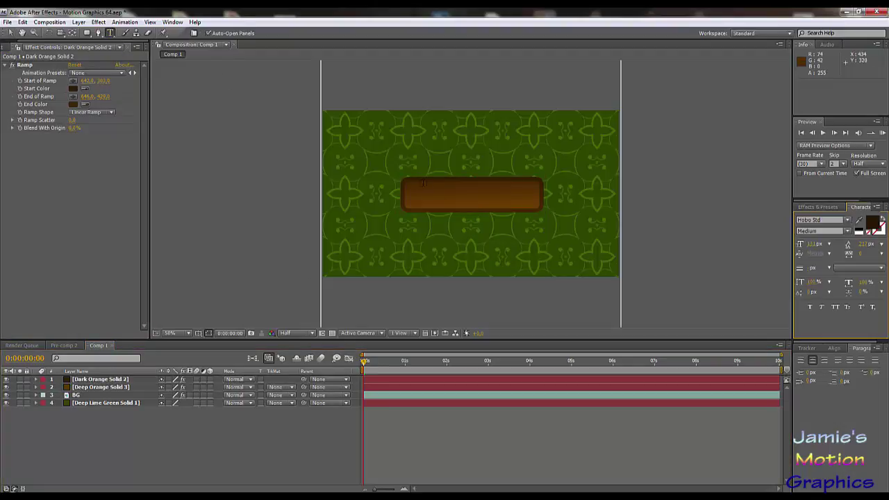
click(421, 194)
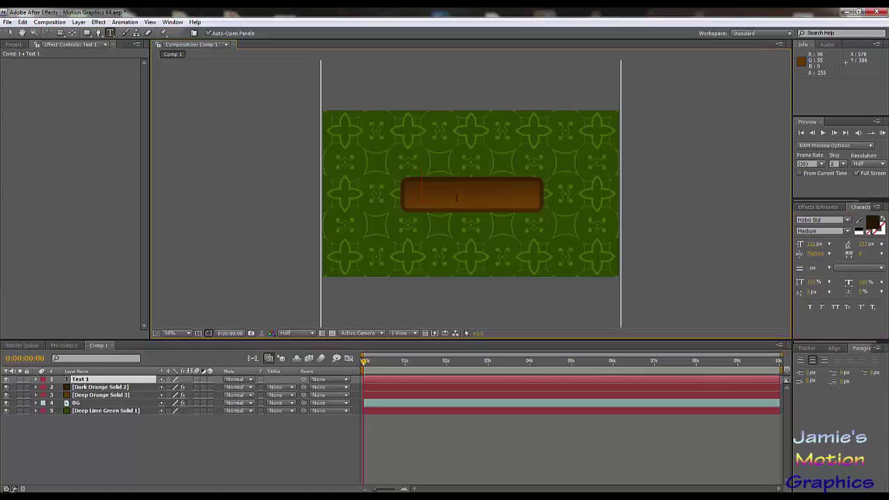
text(My Text)
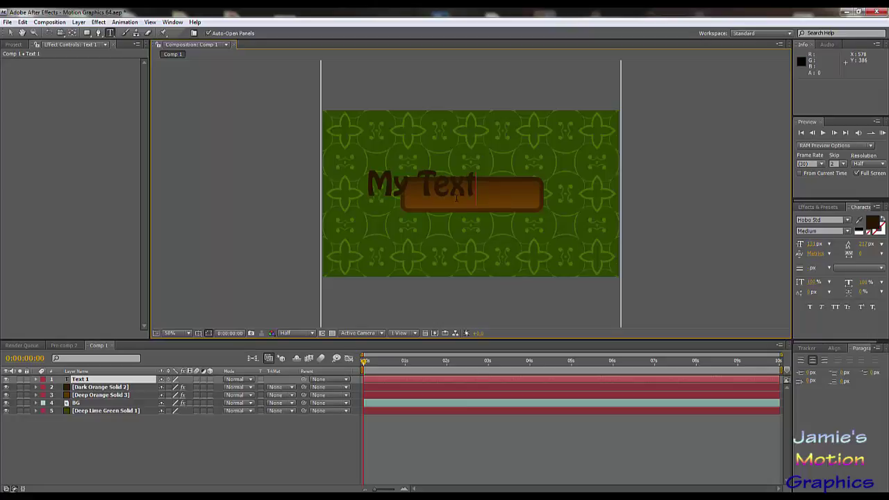
key(ctrl+a)
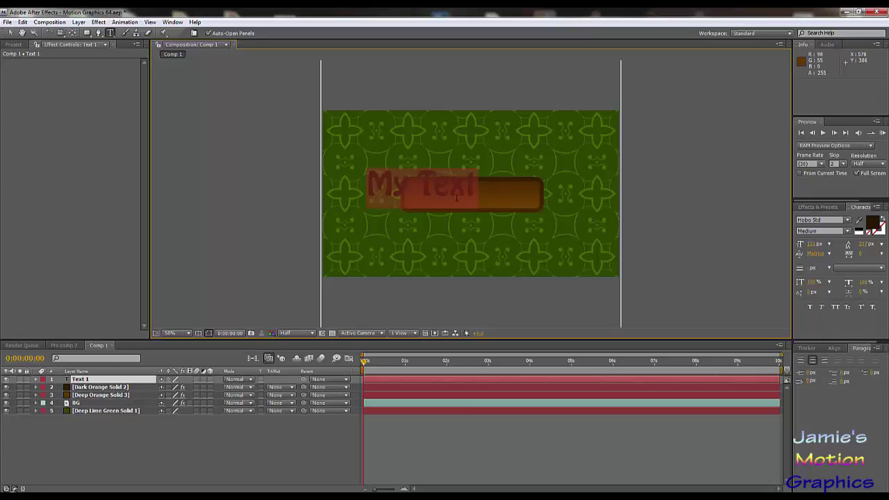
click(814, 244)
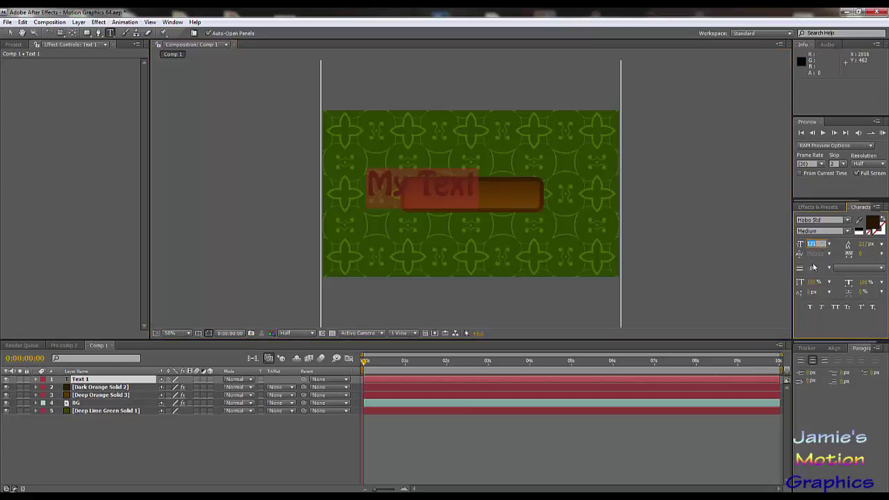
click(813, 325)
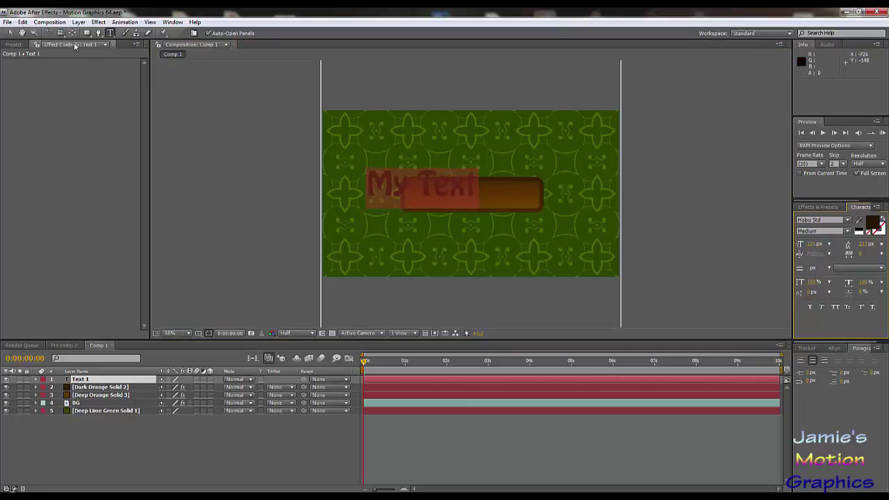
Centre the text on the plate at about 646, 416 and reduce its font size to 123 px
click(10, 33)
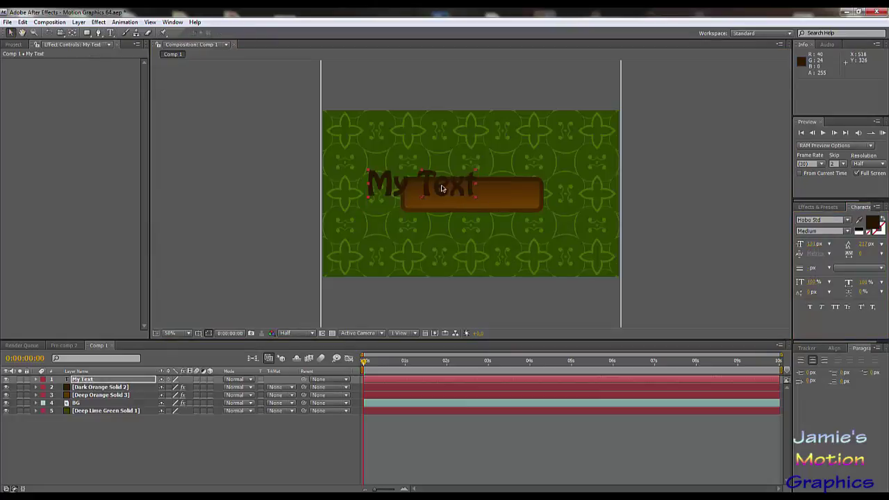
drag(442, 188, 490, 200)
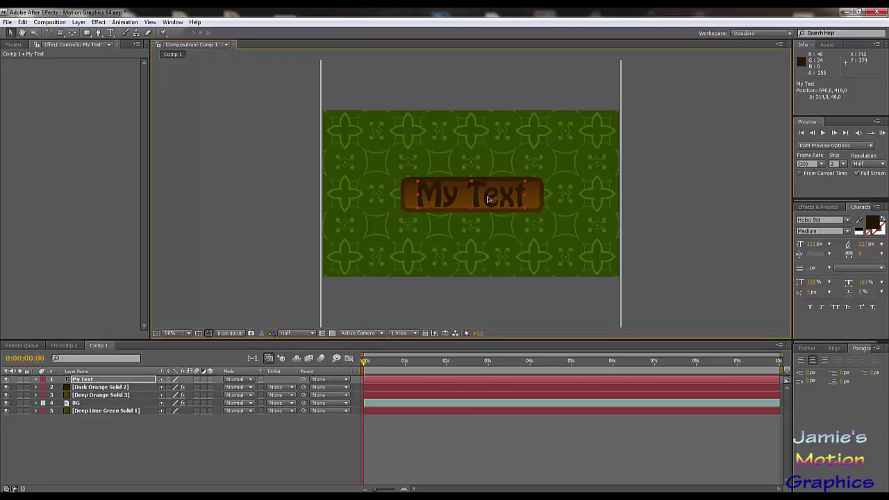
click(811, 243)
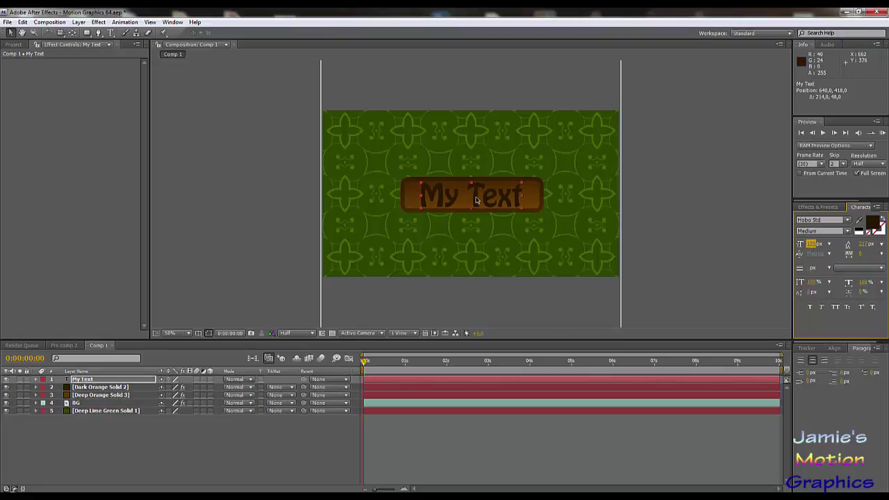
drag(475, 200, 477, 199)
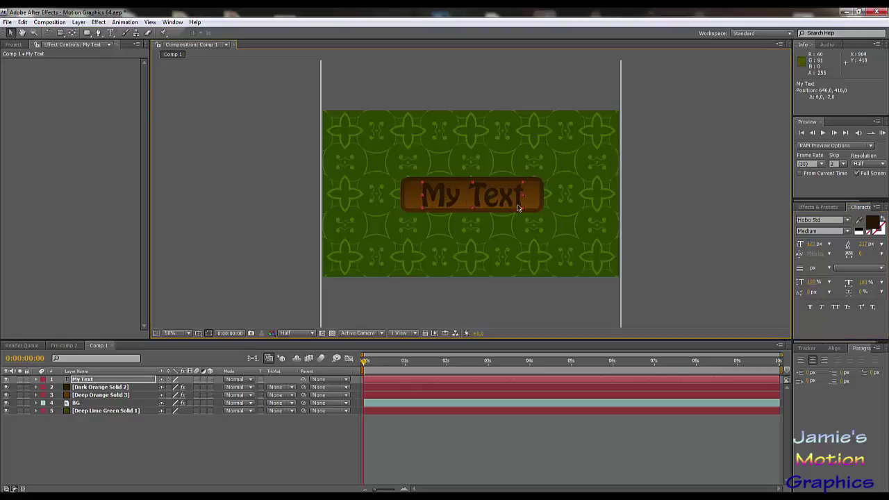
Change the "My Text" fill colour to green 1C5400 and deselect the layer
click(872, 221)
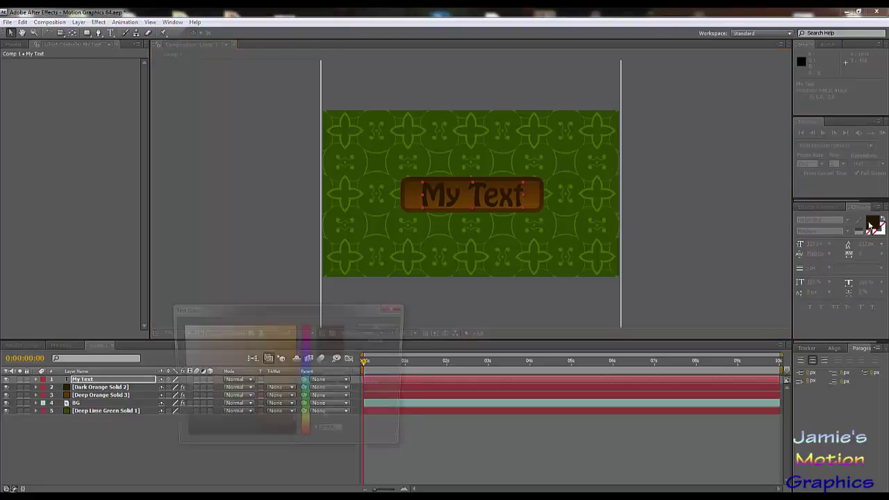
click(308, 421)
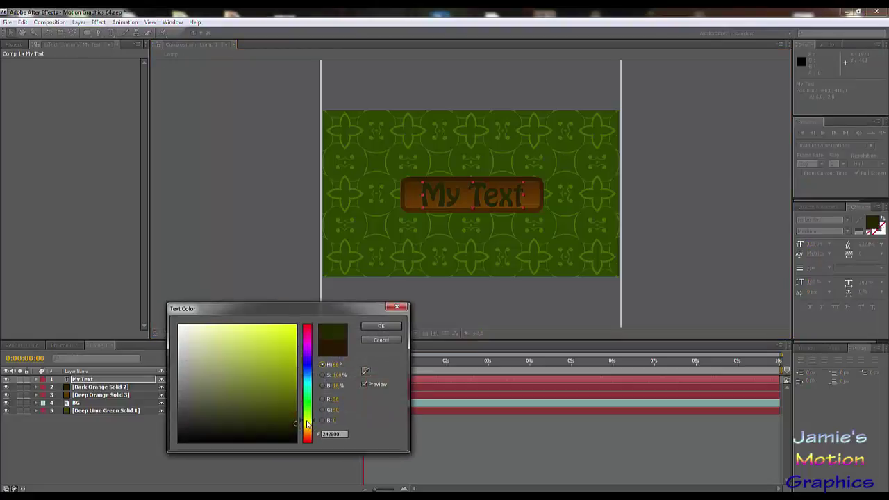
drag(309, 425, 306, 393)
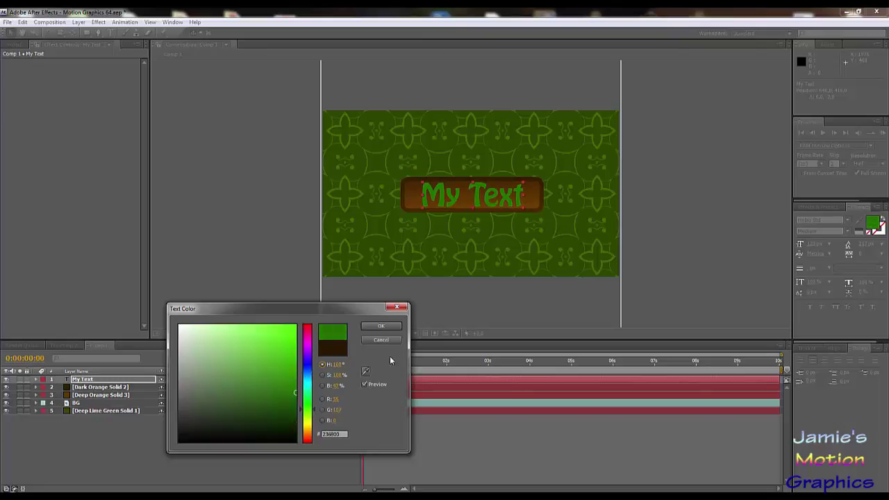
click(296, 403)
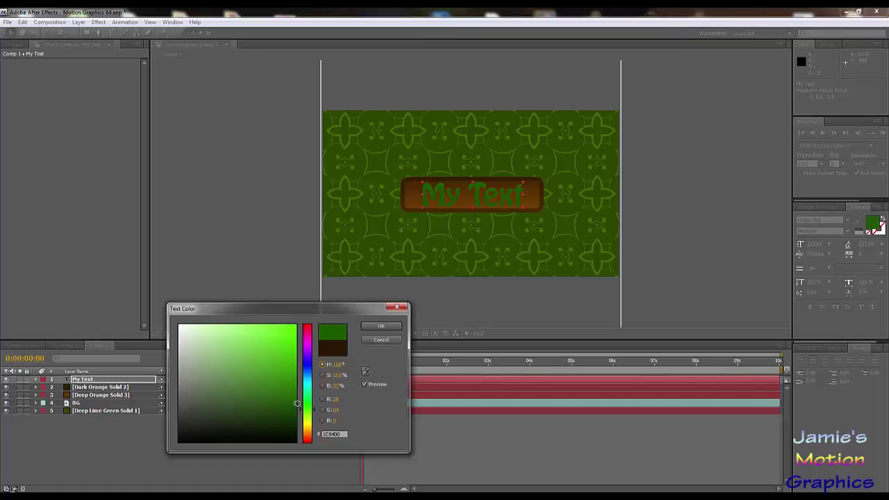
click(381, 325)
click(261, 278)
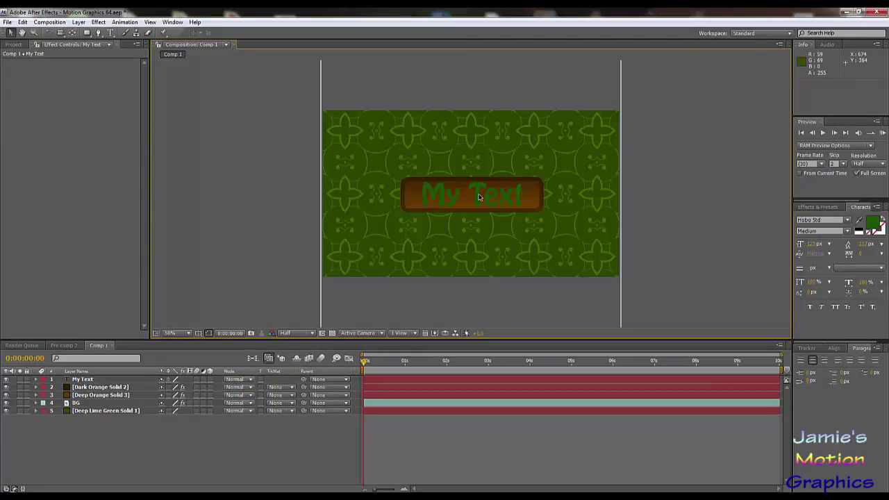
click(291, 389)
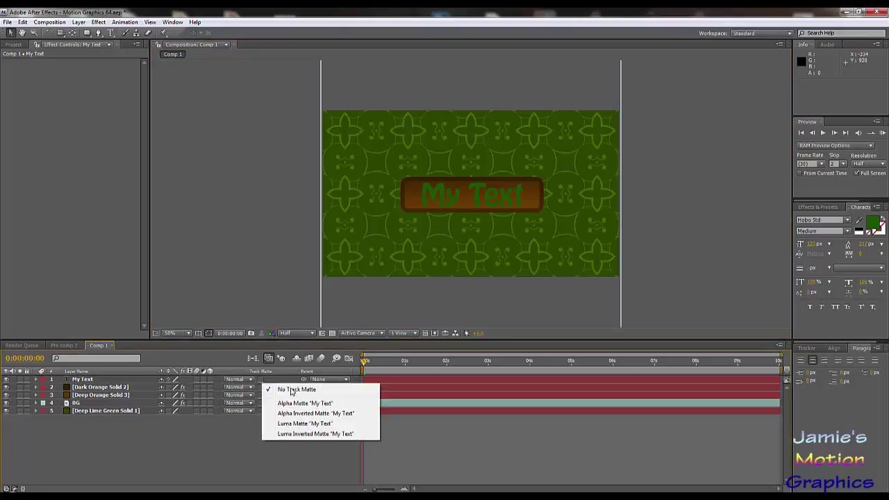
click(197, 435)
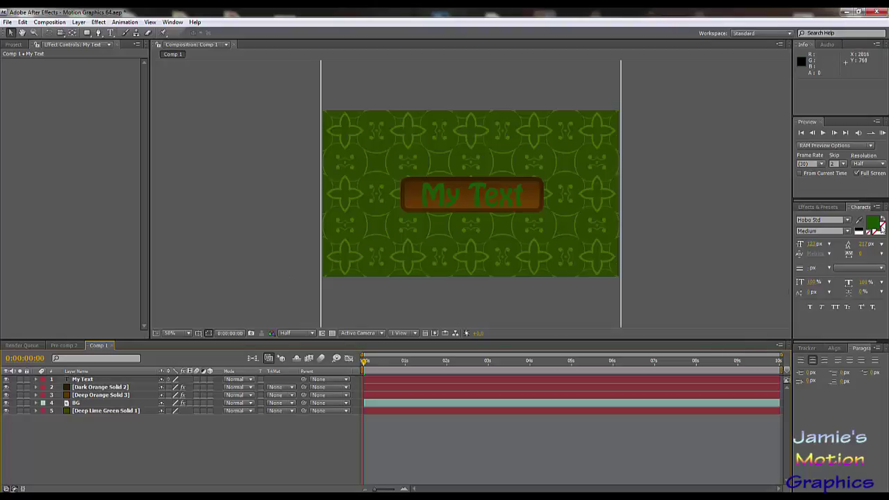
Try to change the text colour to olive green 567502
click(873, 222)
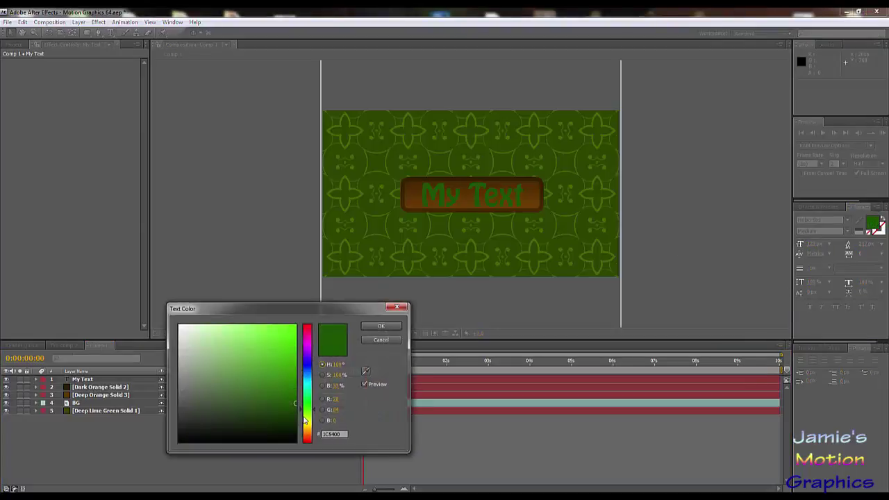
drag(305, 413, 294, 387)
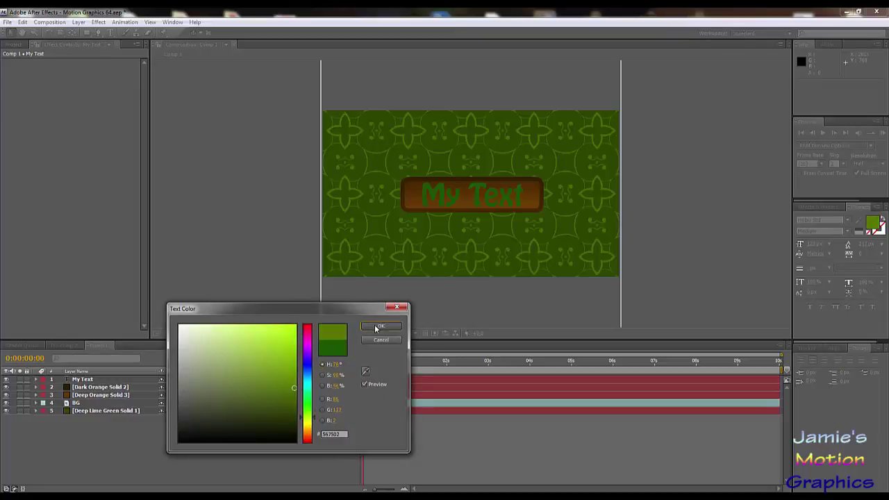
click(377, 326)
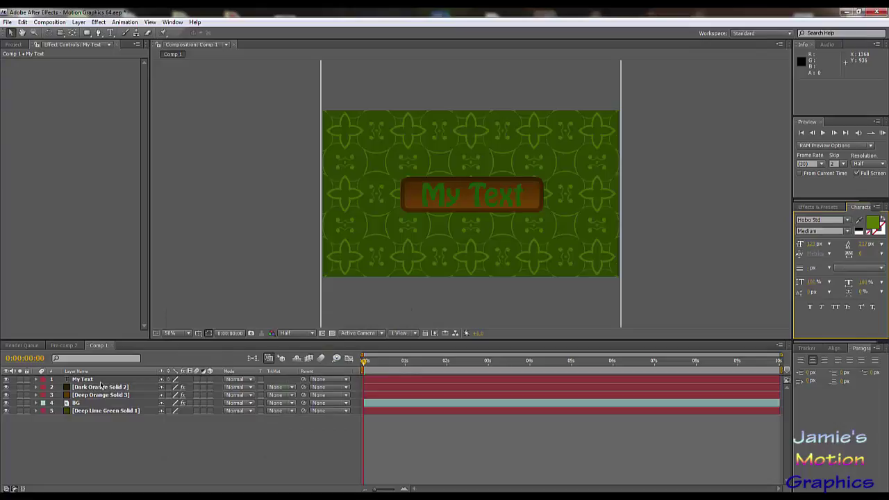
Darken the "My Text" layer's fill colour to deep green 113500 and deselect the layer
click(86, 379)
click(872, 221)
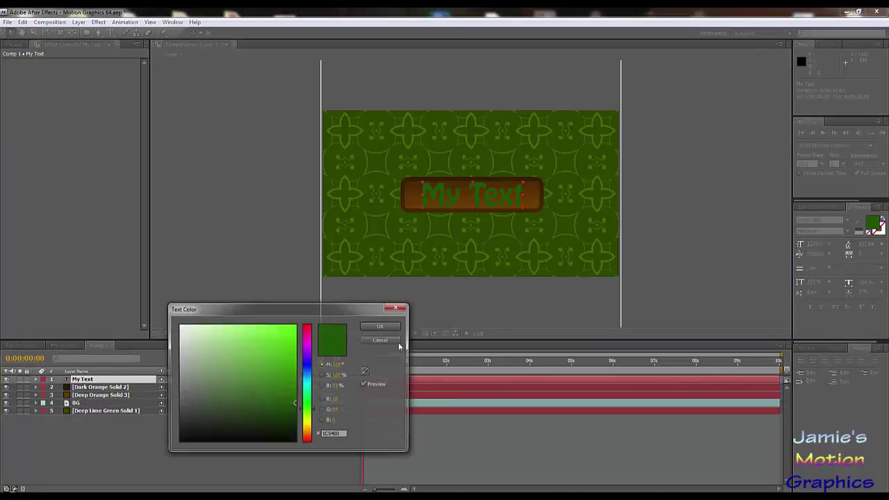
mouse_move(293, 393)
mouse_down()
mouse_move(305, 364)
mouse_move(298, 418)
mouse_up()
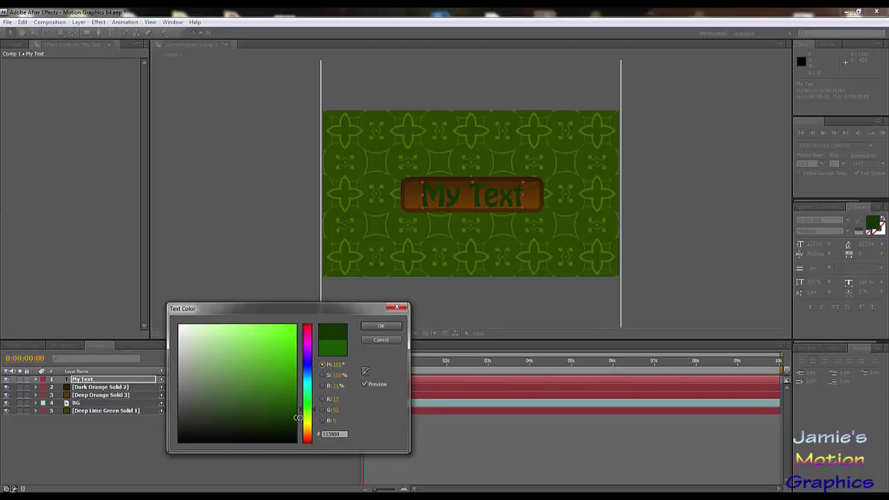
click(380, 326)
click(683, 251)
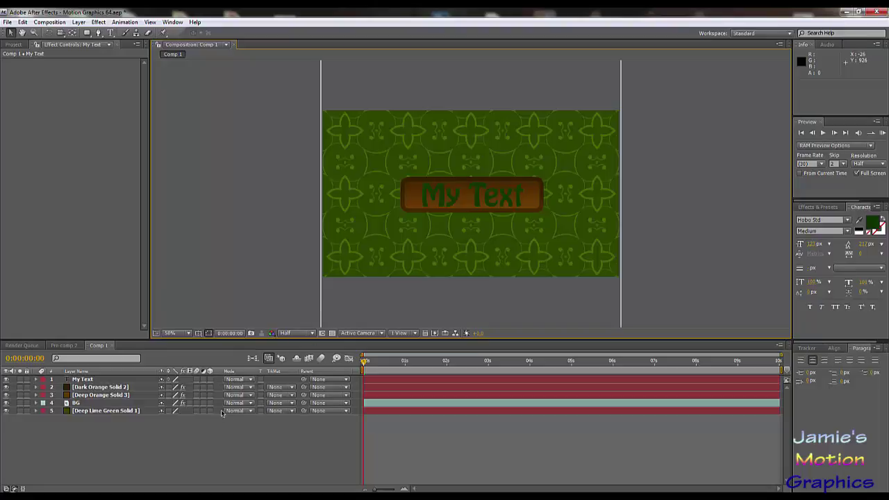
Preview the Flourish_14.mov footage in its own viewer and return to Comp 1
click(102, 387)
click(13, 47)
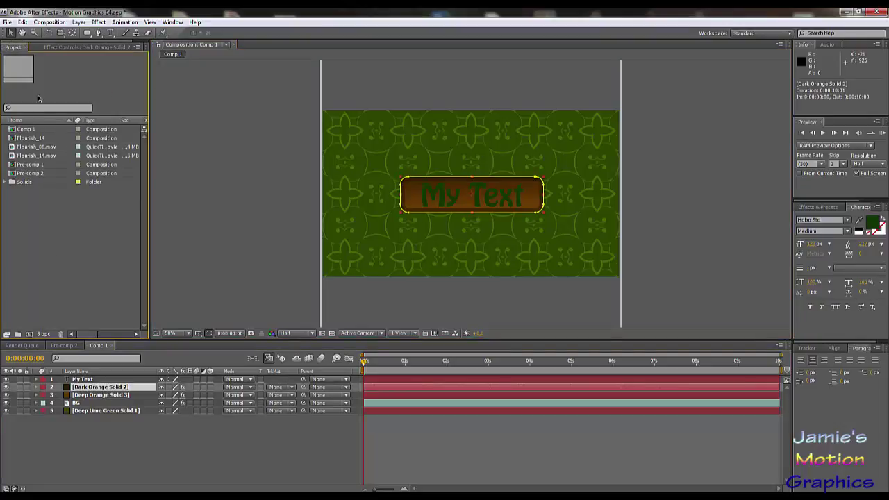
click(43, 156)
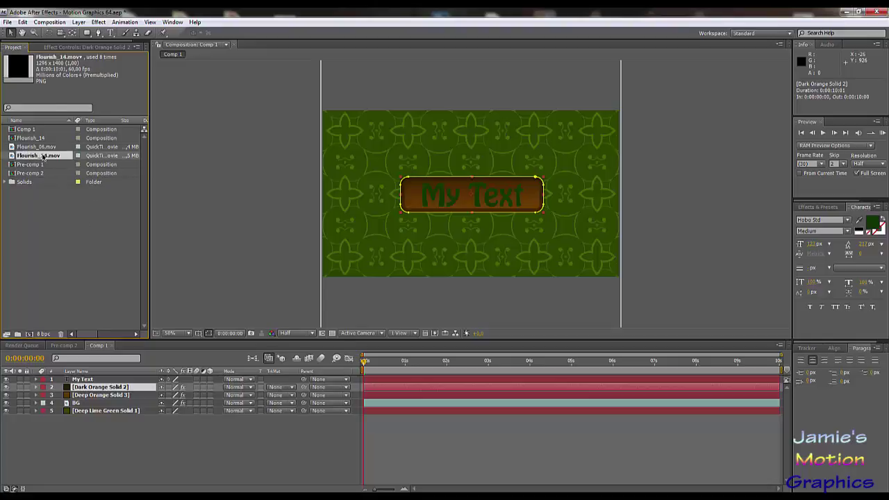
double_click(46, 158)
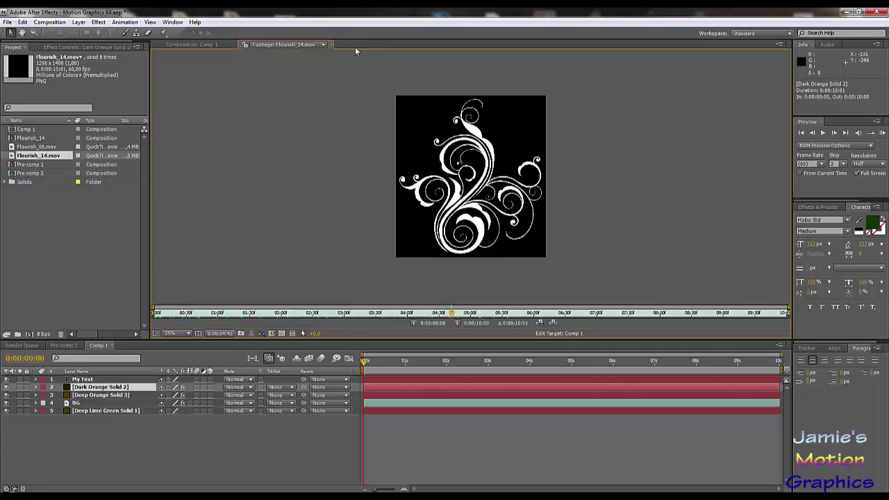
click(332, 44)
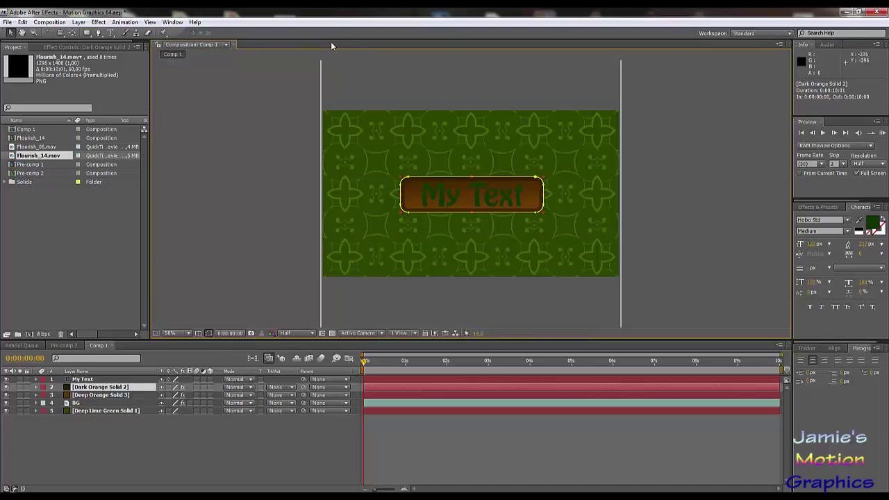
Examine the masks of the two plate layers, including the expansion of the border layer's subtracting mask and its first mask
click(91, 395)
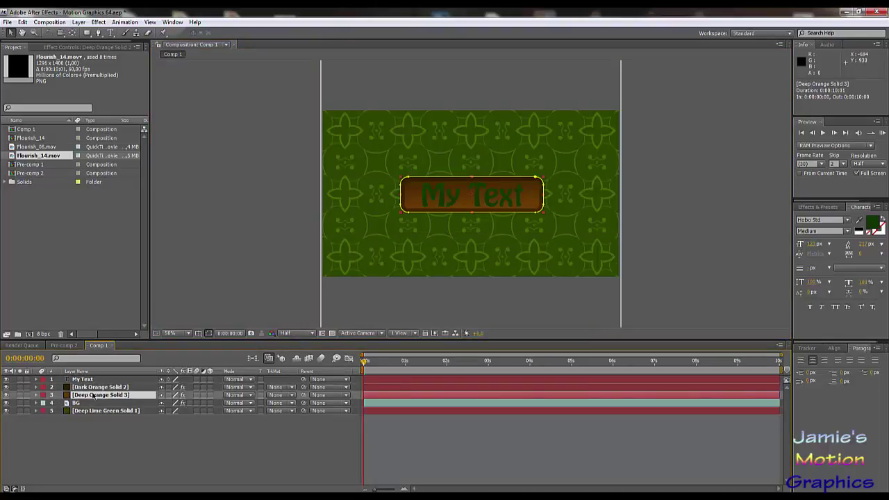
key(m)
click(97, 387)
key(m)
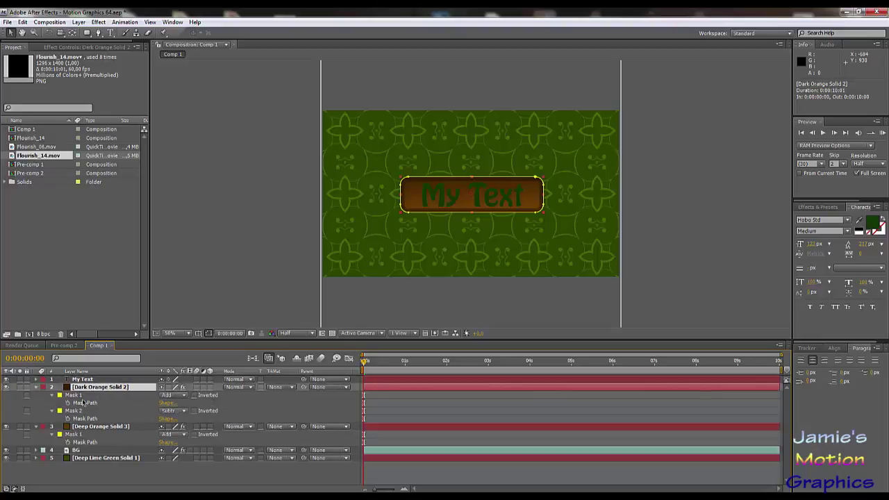
click(90, 395)
click(95, 389)
click(52, 411)
click(52, 411)
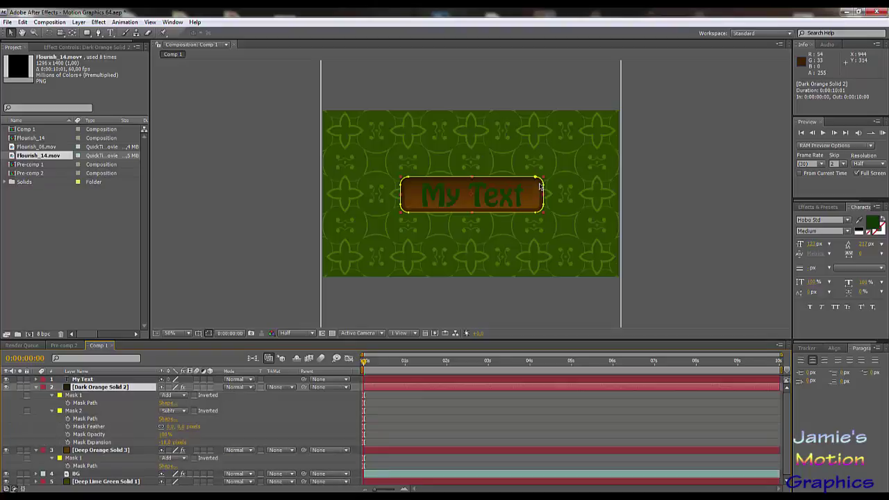
scroll(540, 187, up, 1)
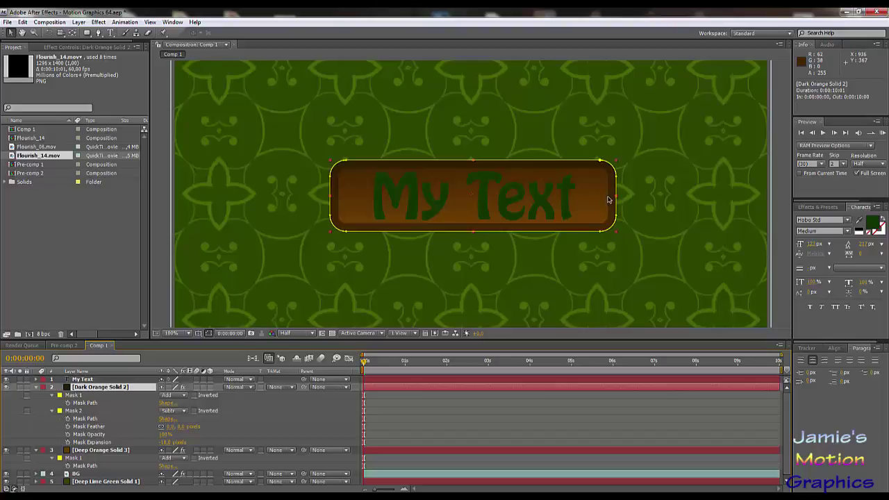
click(96, 450)
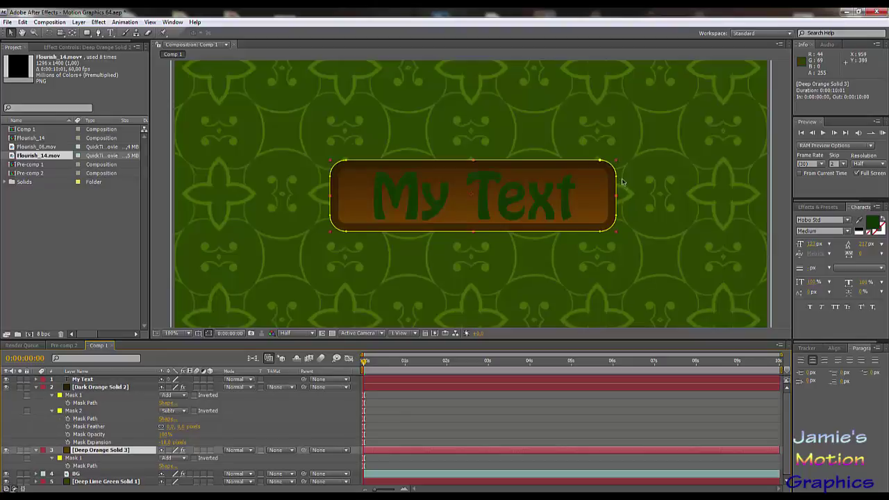
click(78, 395)
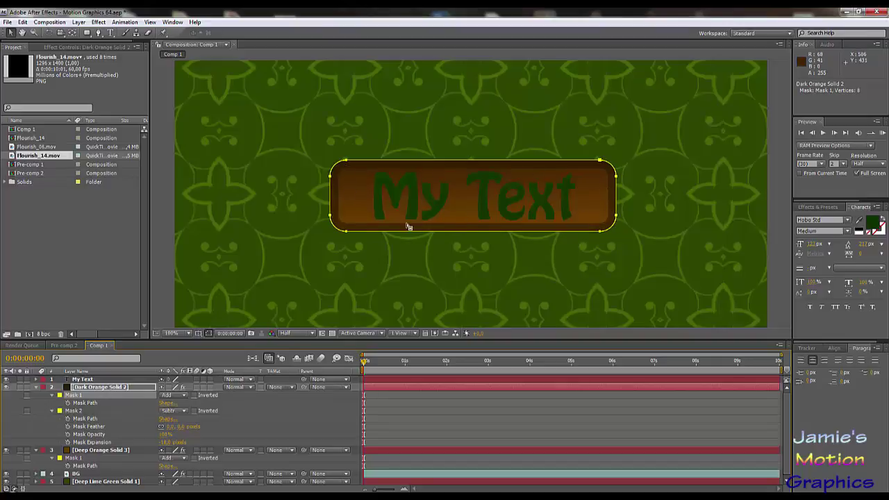
Try the Deep Orange Solid 3 layer above Dark Orange Solid 2, restore the order and collapse both layers' properties
drag(95, 449, 102, 384)
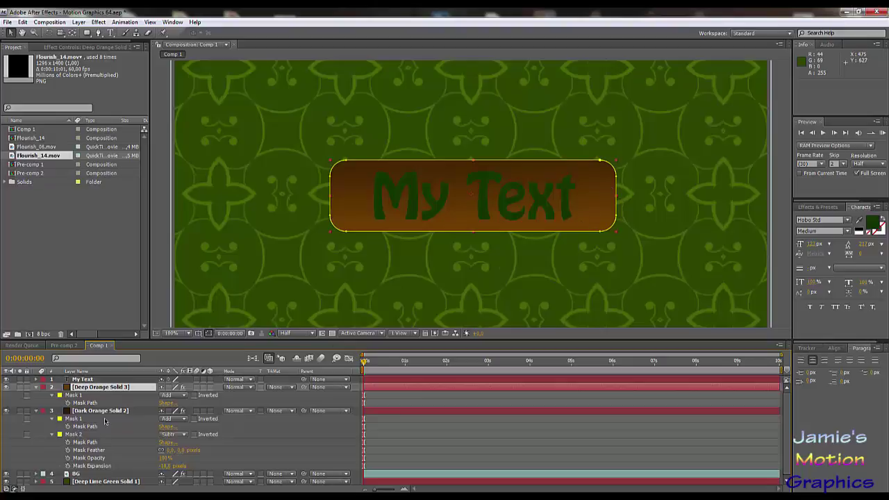
drag(95, 391, 103, 467)
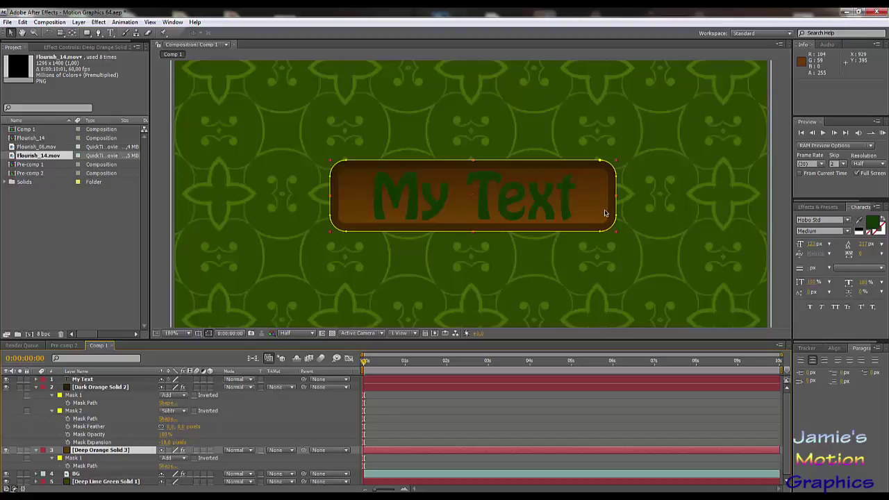
key(comma)
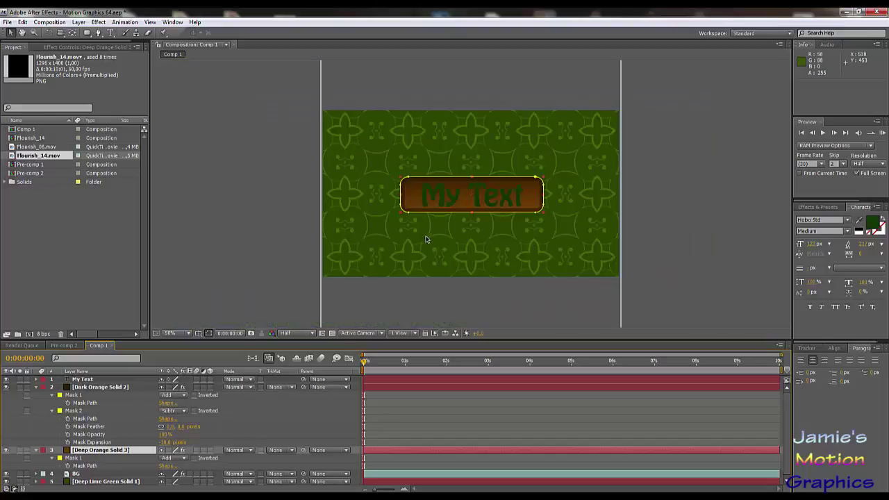
click(37, 387)
click(36, 395)
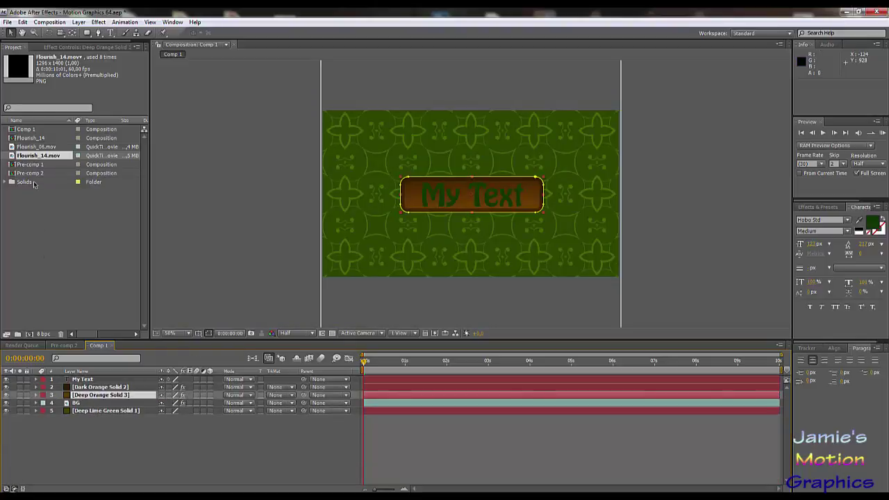
Scrub the Flourish_14.mov footage to about 0:00:05:42 and add it to Comp 1 directly beneath the two plate layers
double_click(43, 156)
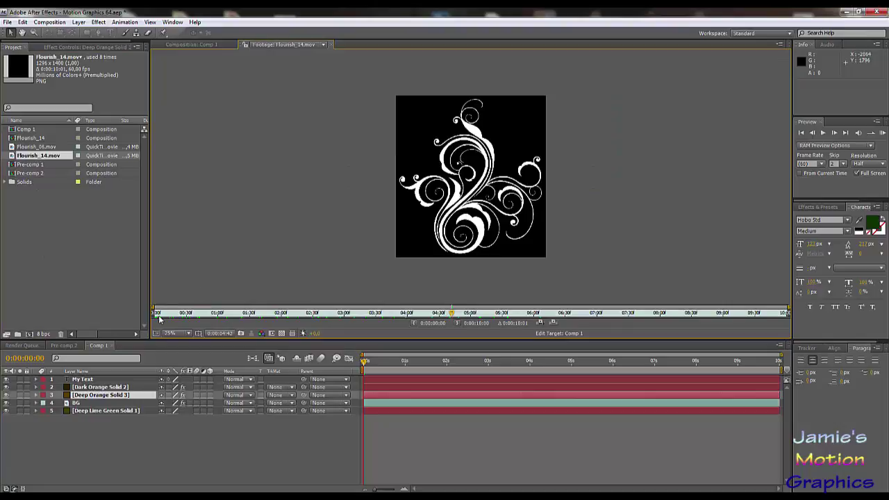
mouse_move(161, 314)
mouse_down()
mouse_move(428, 324)
mouse_move(513, 314)
mouse_up()
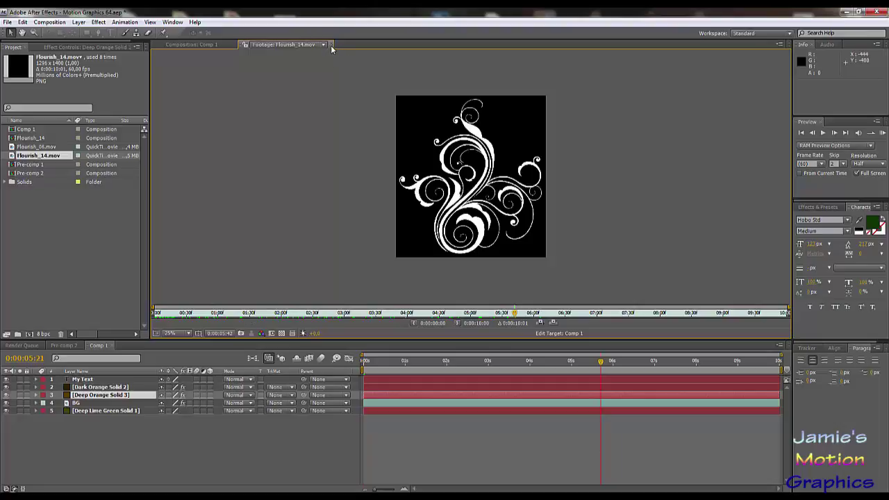
click(332, 44)
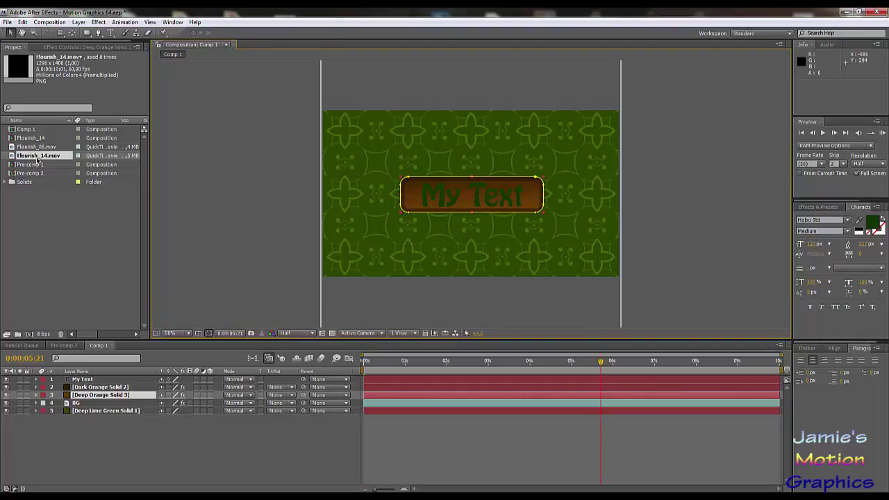
drag(38, 161, 104, 403)
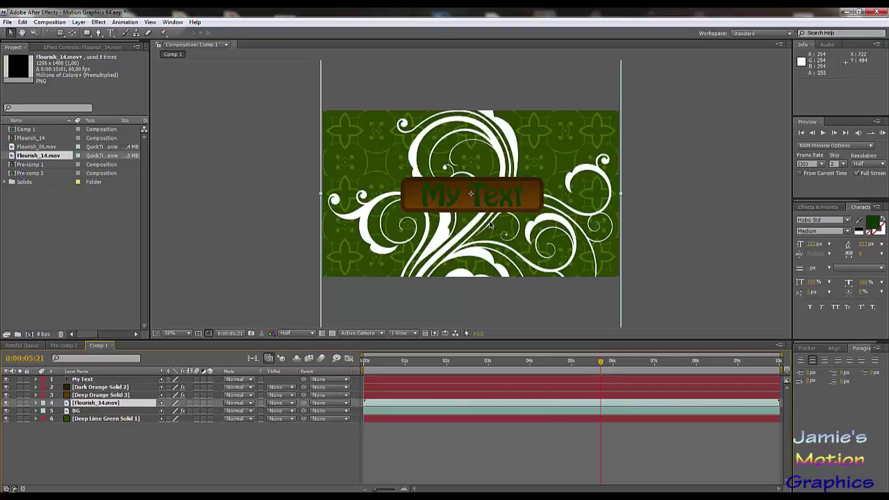
Scale the Flourish_14.mov layer down to 31% and move it behind the right end of the plate
key(s)
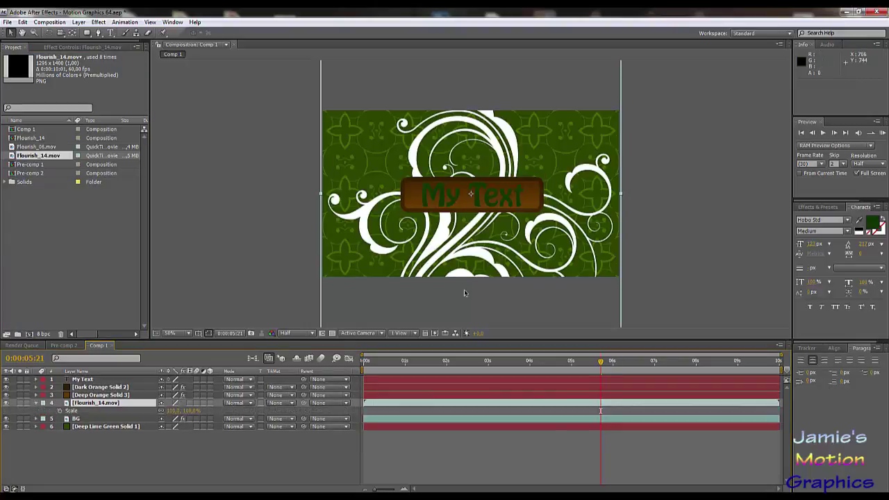
drag(178, 417, 154, 418)
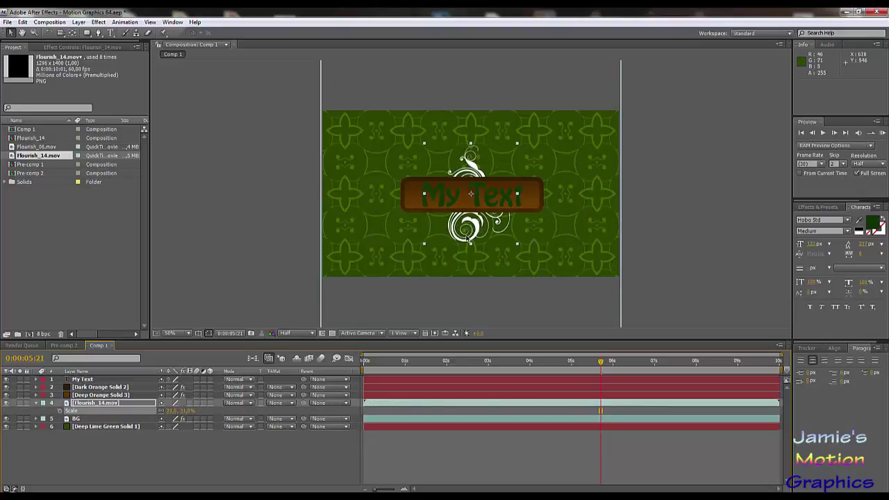
drag(475, 225, 535, 197)
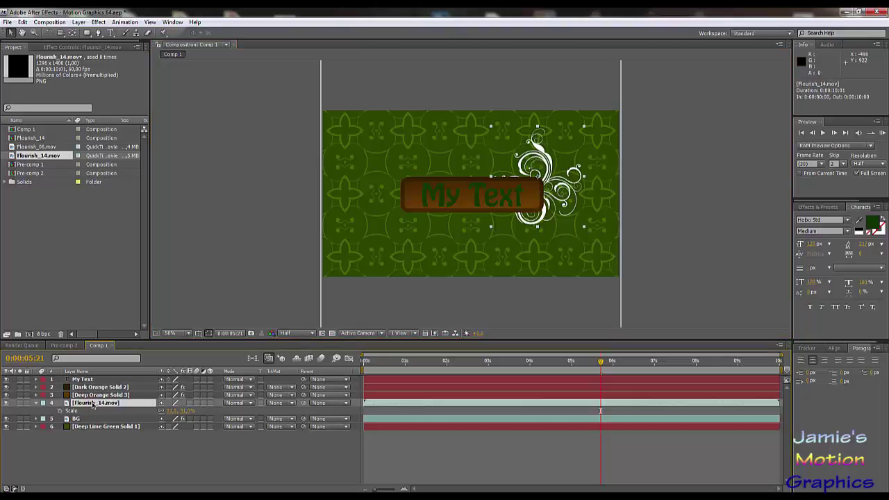
Apply the Fill effect to the Flourish_14.mov layer and set its colour to dark brown 2F1800
click(833, 208)
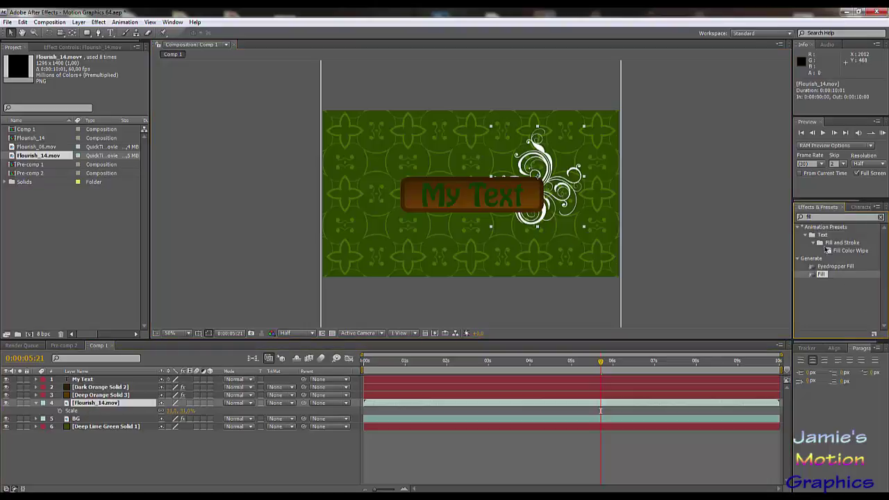
drag(821, 275, 90, 405)
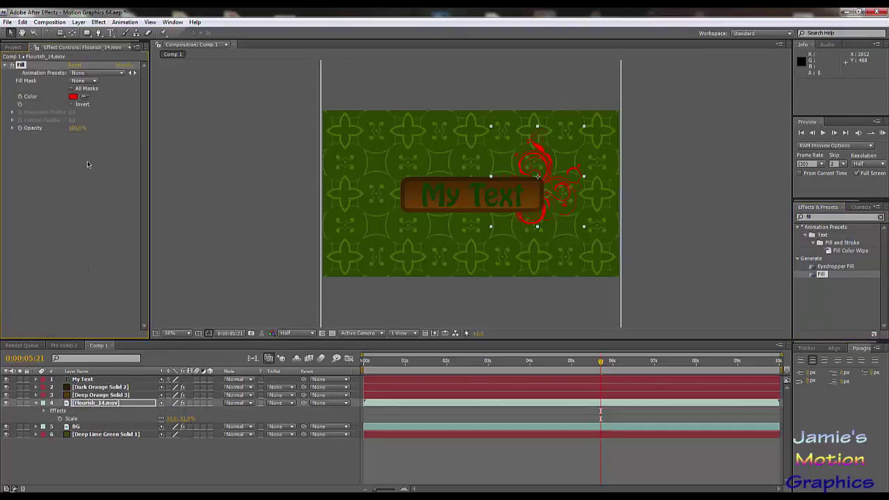
click(73, 96)
mouse_move(250, 351)
mouse_down()
mouse_move(269, 409)
mouse_move(333, 472)
mouse_up()
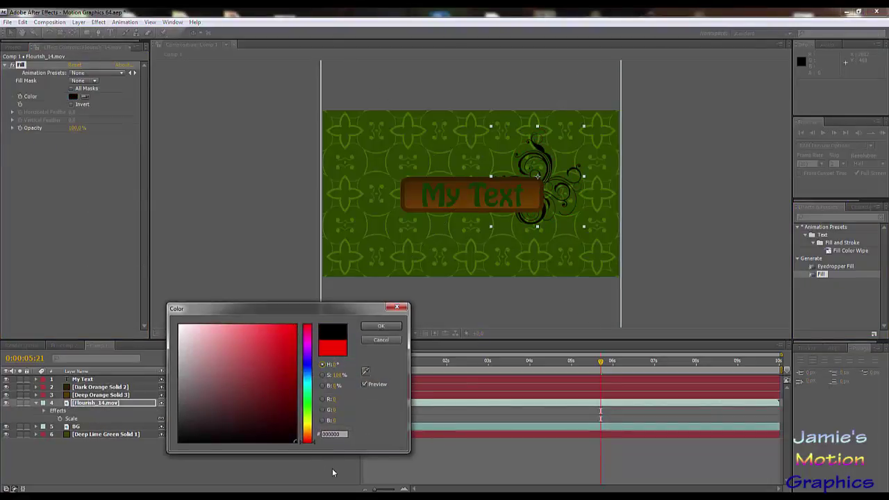
click(306, 430)
click(298, 424)
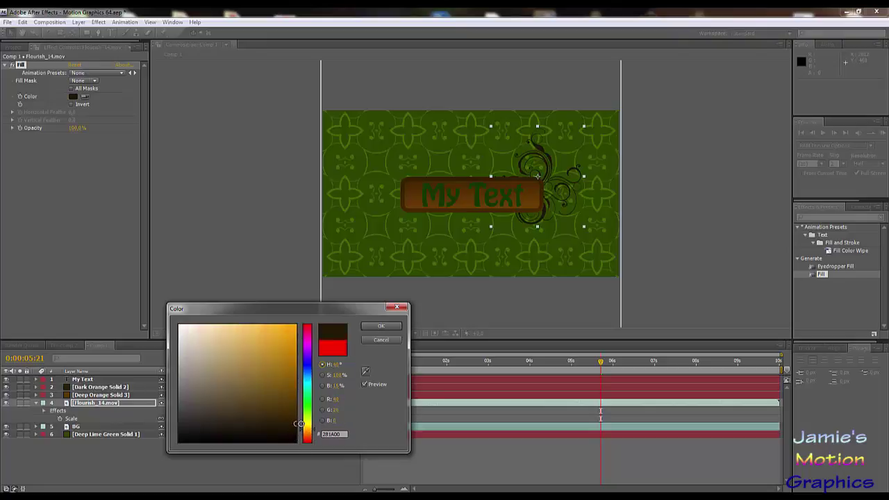
drag(300, 424, 305, 427)
drag(295, 422, 308, 436)
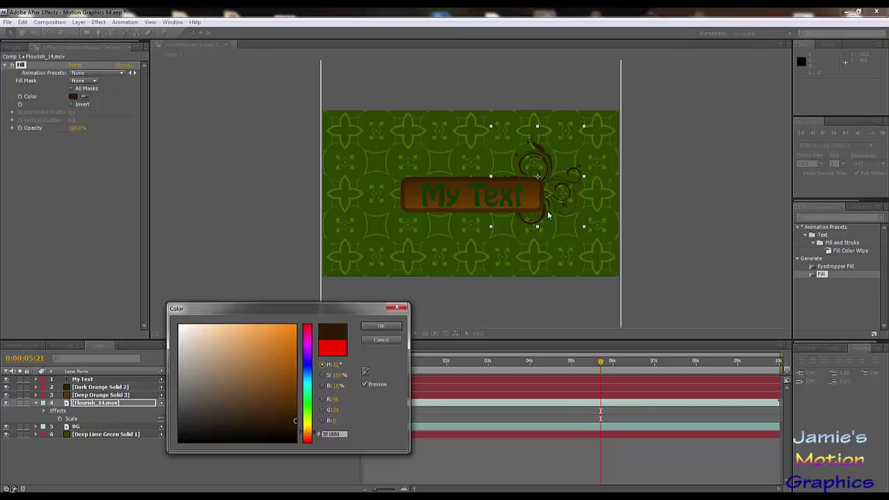
click(380, 325)
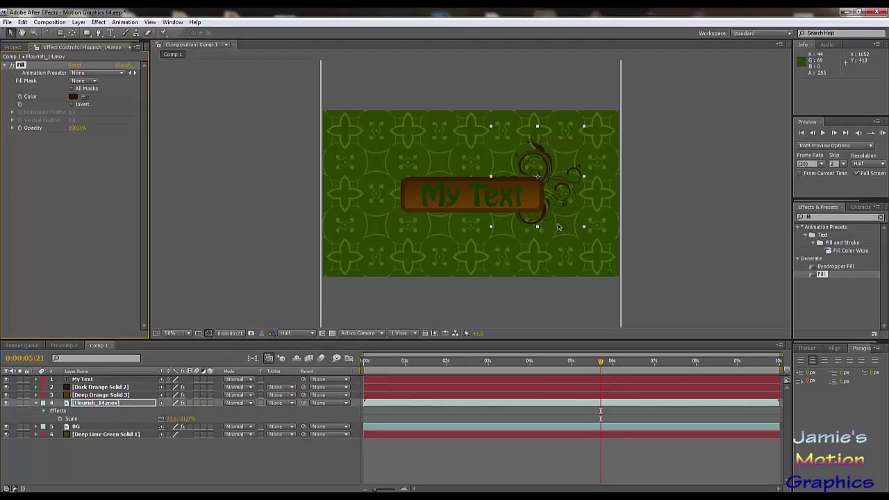
Duplicate the brown Flourish_14.mov layer
click(94, 405)
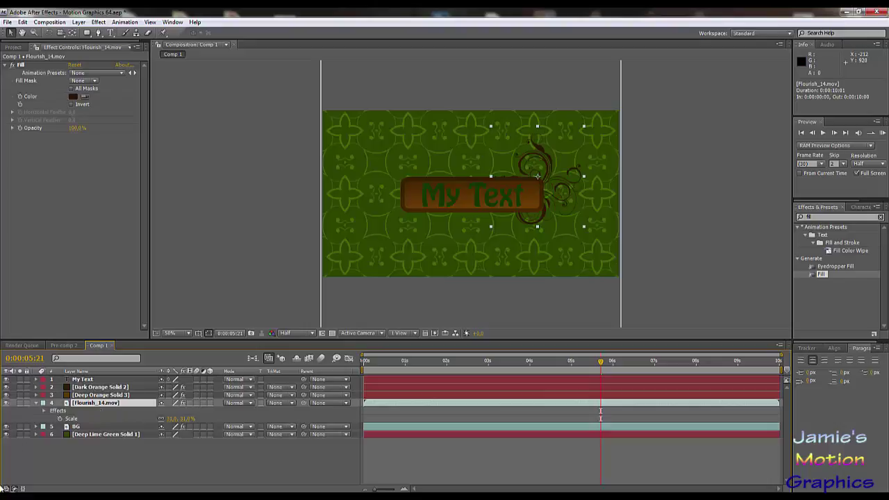
key(ctrl+d)
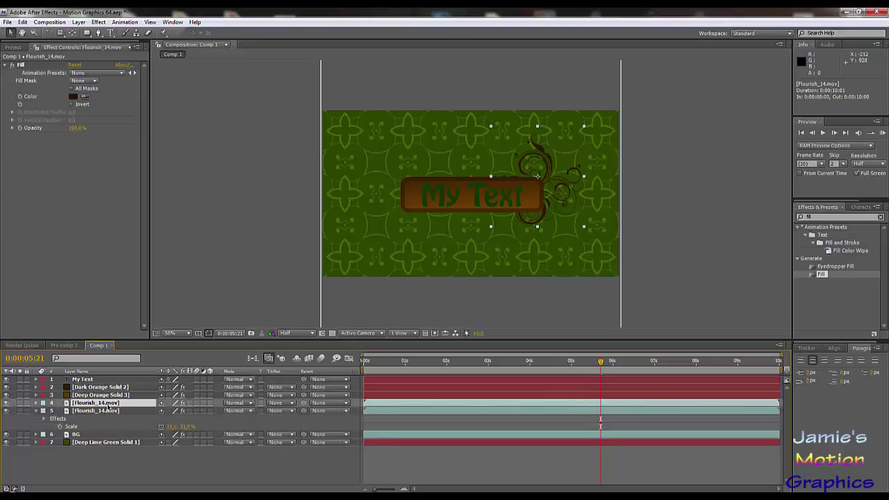
click(23, 22)
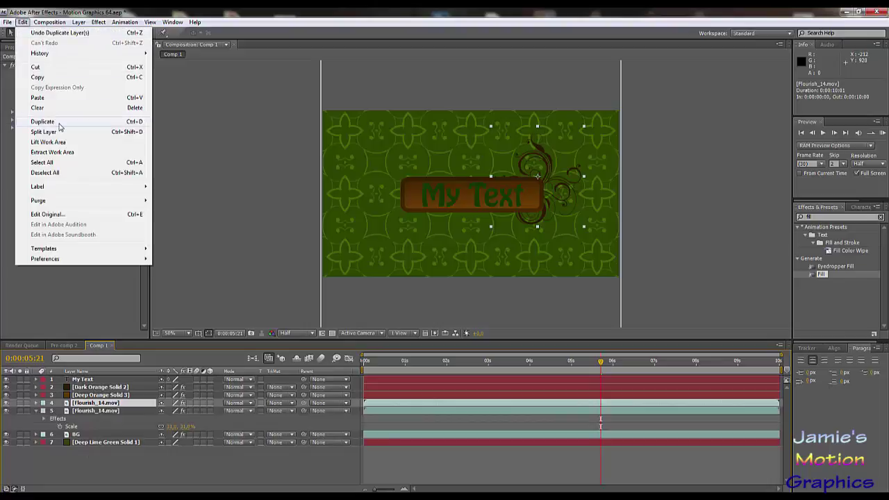
click(83, 318)
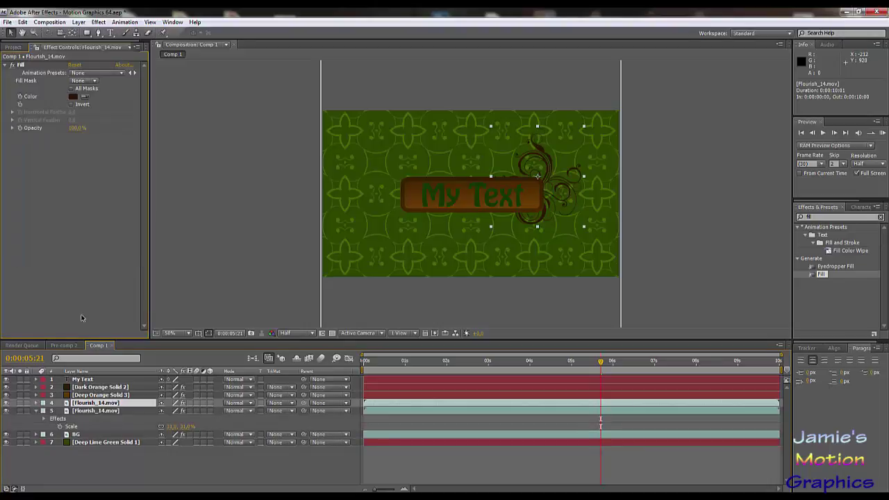
Rotate the upper Flourish_14.mov copy to about 141° in Comp 1
double_click(96, 404)
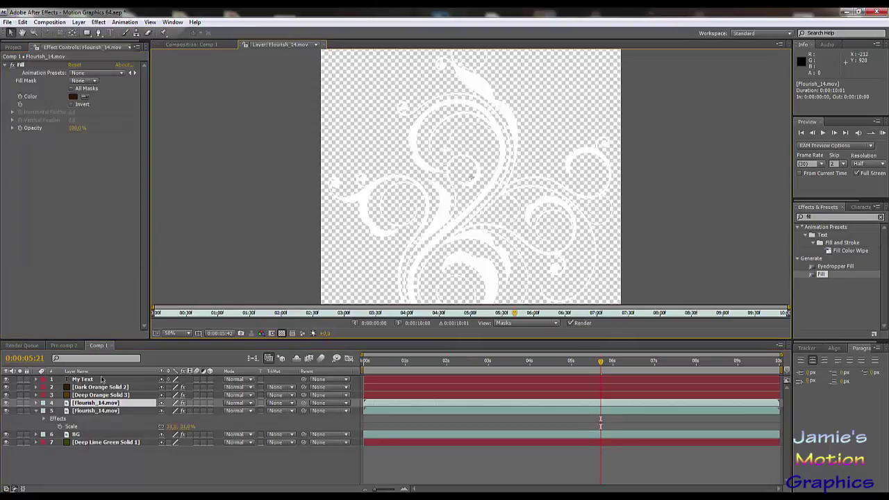
click(324, 45)
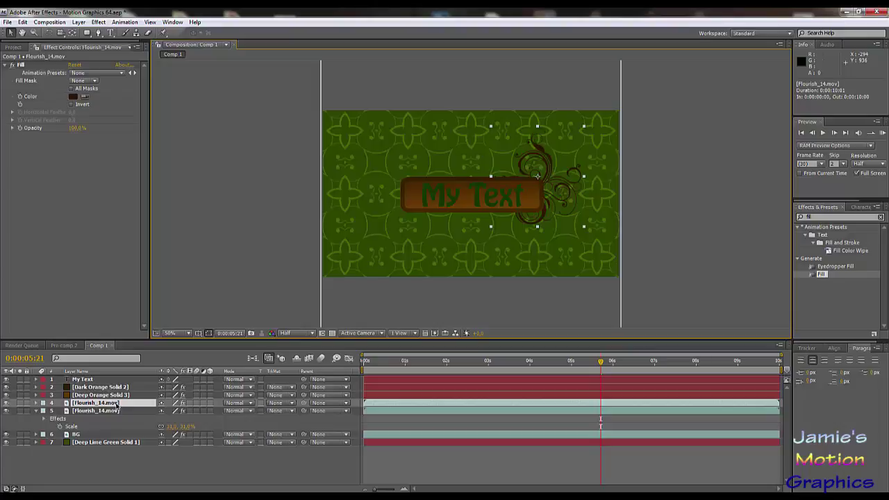
key(r)
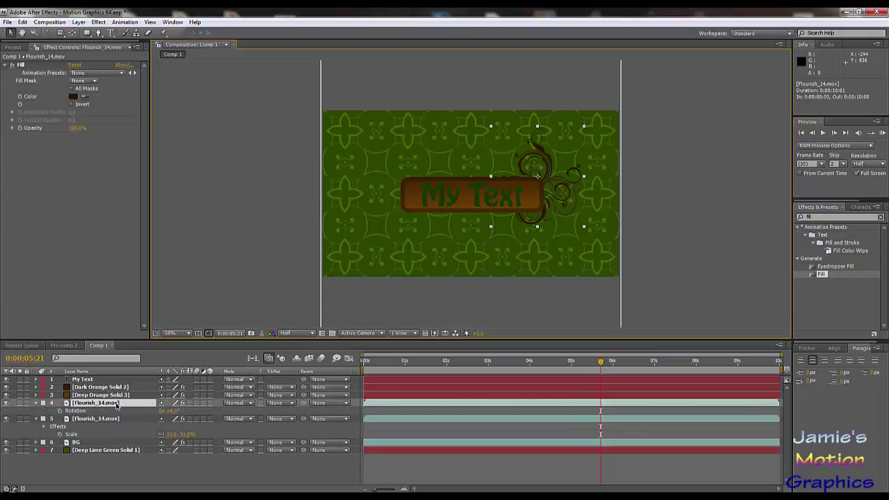
drag(170, 410, 237, 405)
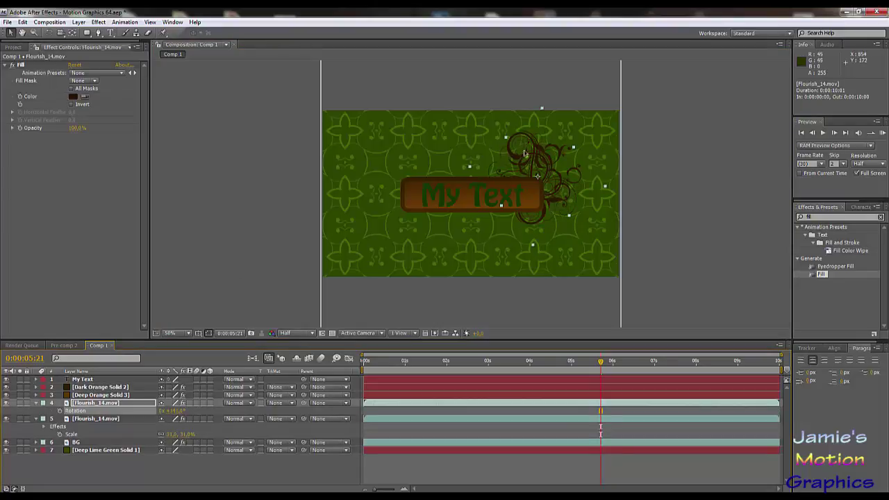
Move the upper Flourish_14.mov copy behind the left end of the plate and rotate it to about 253°
drag(525, 159, 408, 202)
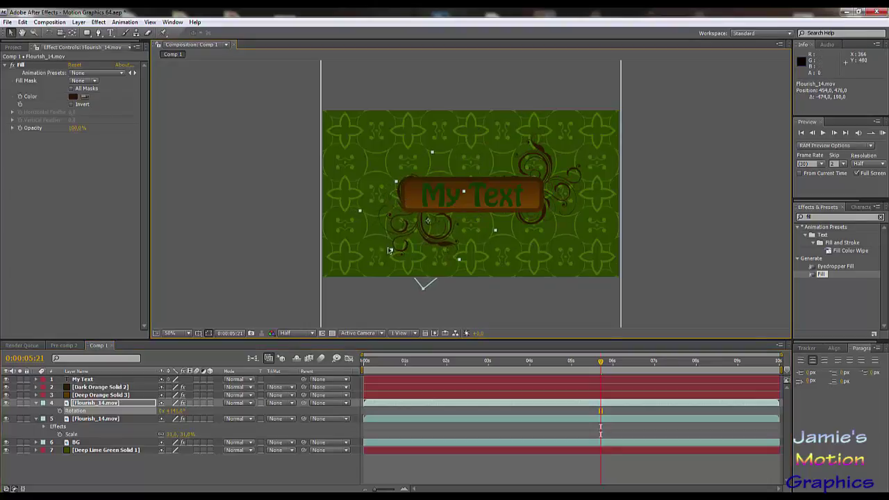
drag(177, 412, 255, 401)
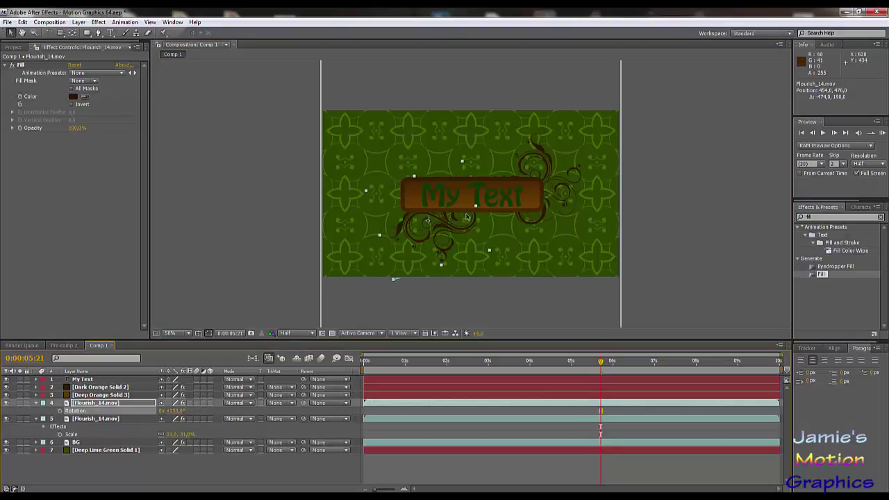
drag(442, 227, 411, 201)
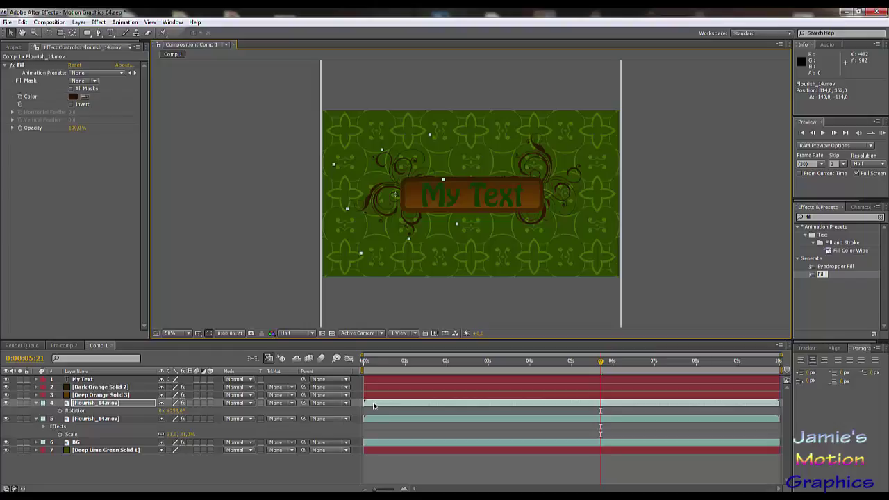
Shift the left flourish layer to start 26 frames before the composition begins, and check its growth timing against the right flourish
drag(371, 405, 361, 404)
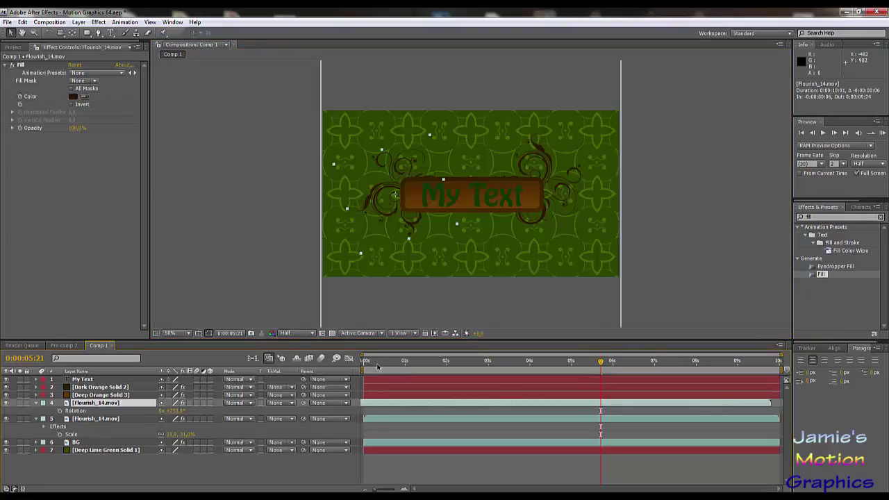
mouse_move(376, 361)
mouse_down()
mouse_move(369, 362)
mouse_move(506, 385)
mouse_move(498, 386)
mouse_up()
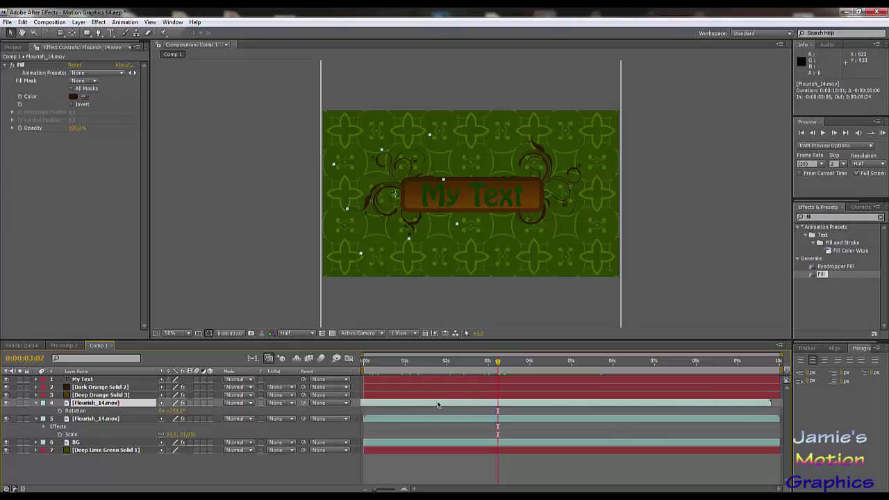
drag(438, 404, 429, 407)
drag(497, 362, 477, 381)
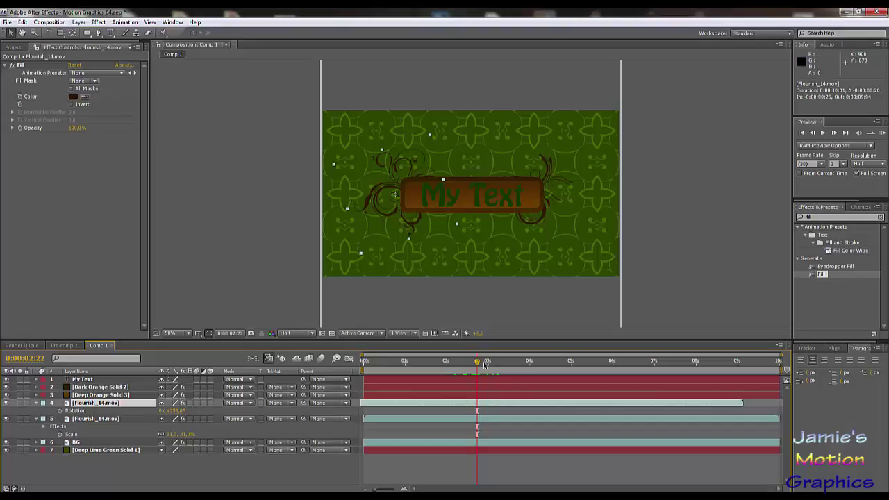
drag(477, 363, 484, 364)
mouse_move(544, 372)
mouse_down()
mouse_move(557, 373)
mouse_move(519, 375)
mouse_move(531, 383)
mouse_up()
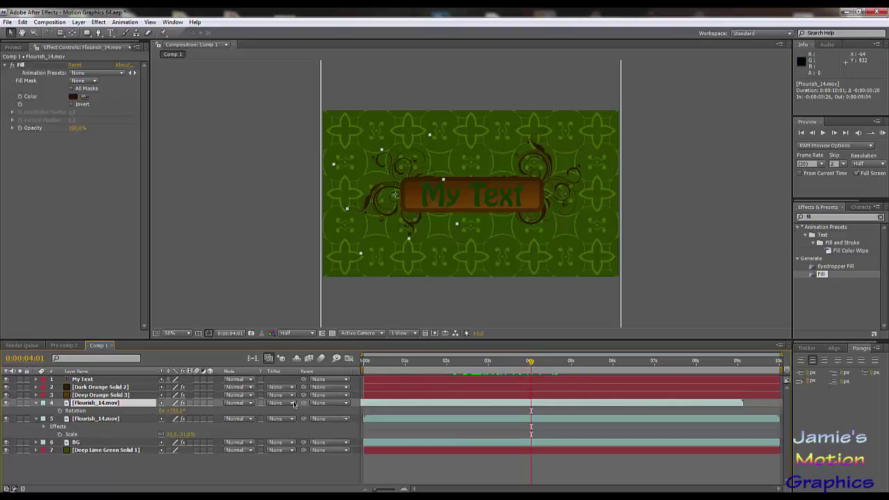
Duplicate the right-hand Flourish_14.mov layer, place the copy above the other flourish layers, and collapse the left flourish's properties
click(99, 417)
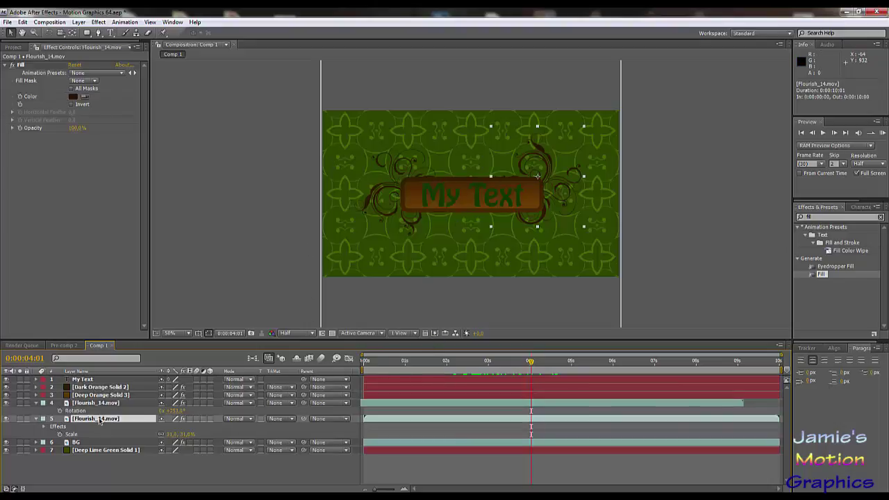
key(ctrl+d)
drag(101, 421, 103, 404)
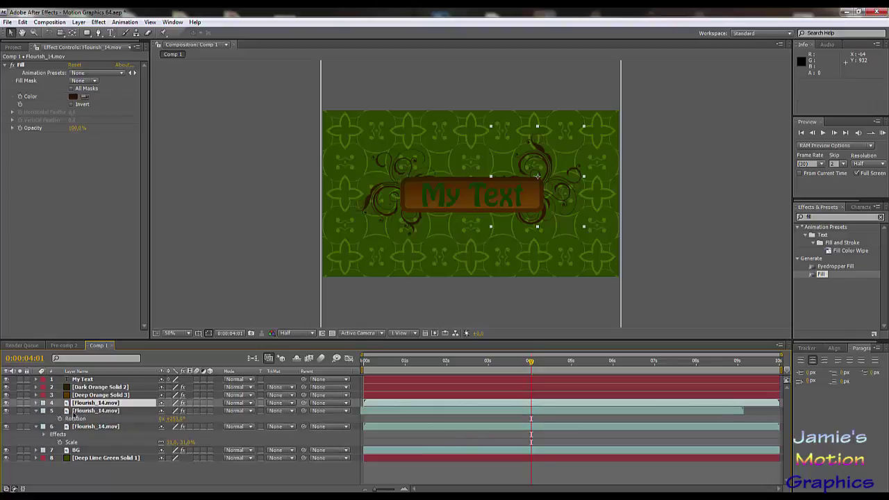
click(38, 412)
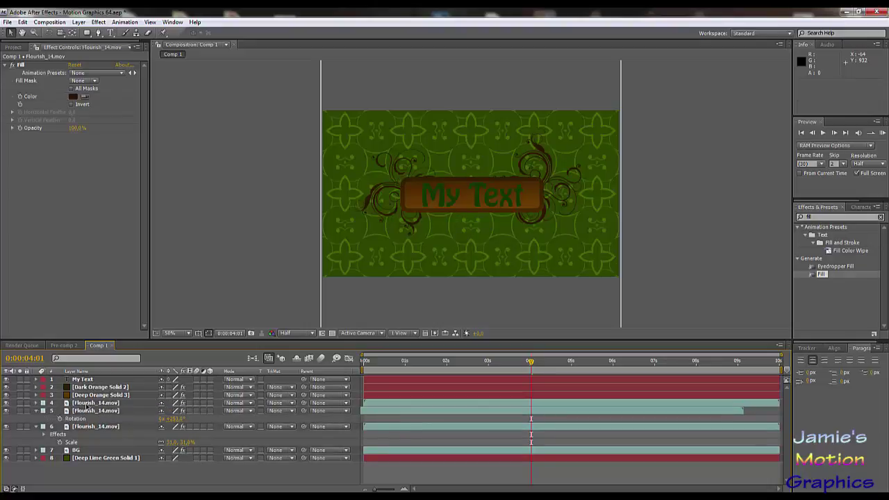
click(36, 411)
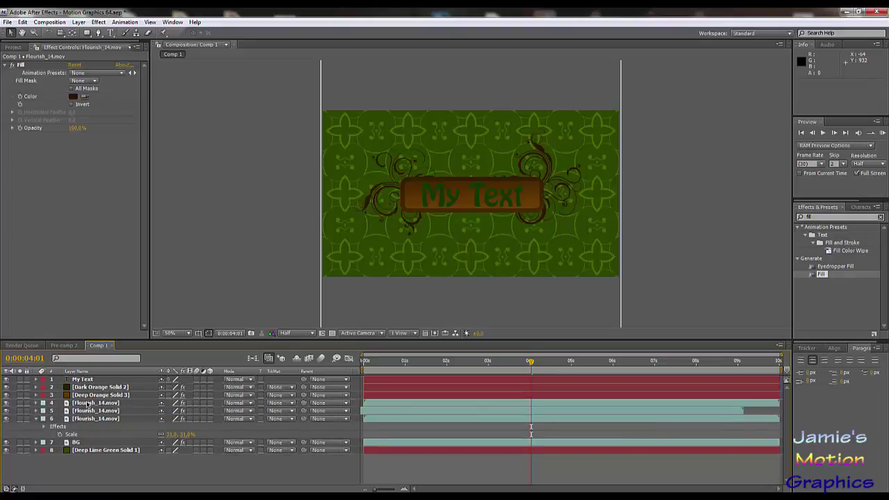
Move the new flourish copy above the plate's centre, scale it down, and rotate it to about 49° so it emerges from the top edge
click(90, 403)
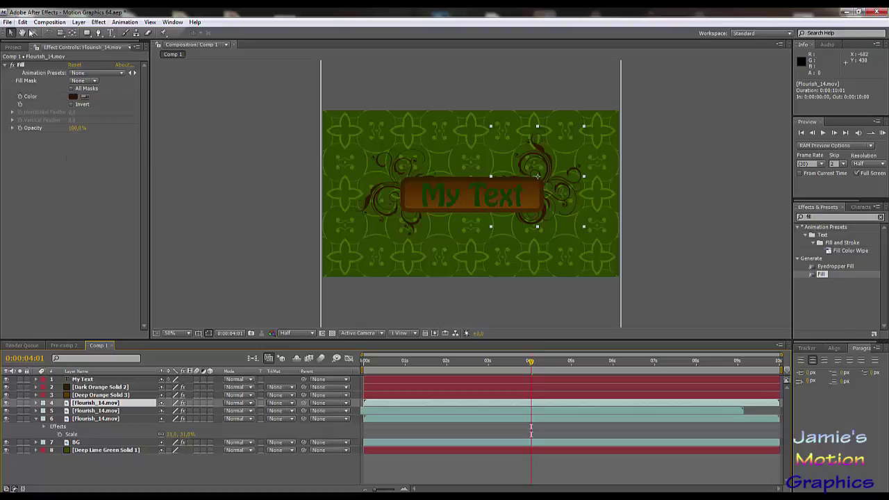
drag(538, 151, 468, 140)
key(s)
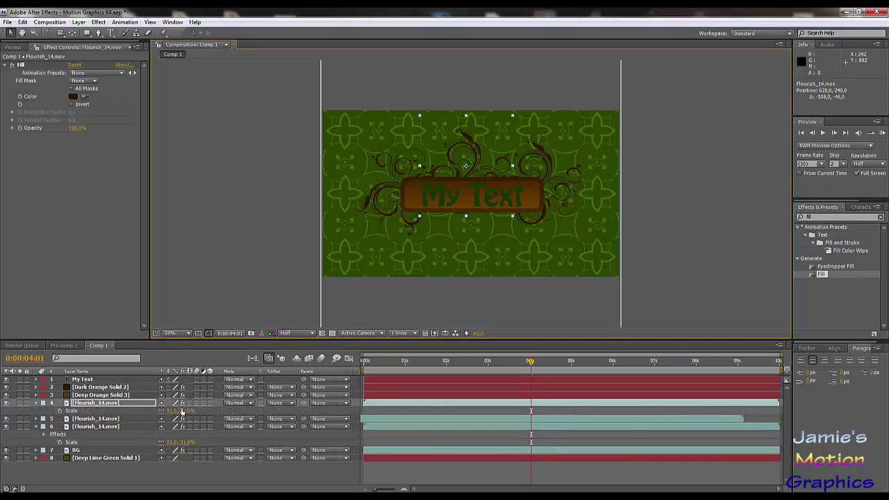
mouse_move(182, 411)
mouse_down()
mouse_move(159, 411)
mouse_move(166, 411)
mouse_up()
key(r)
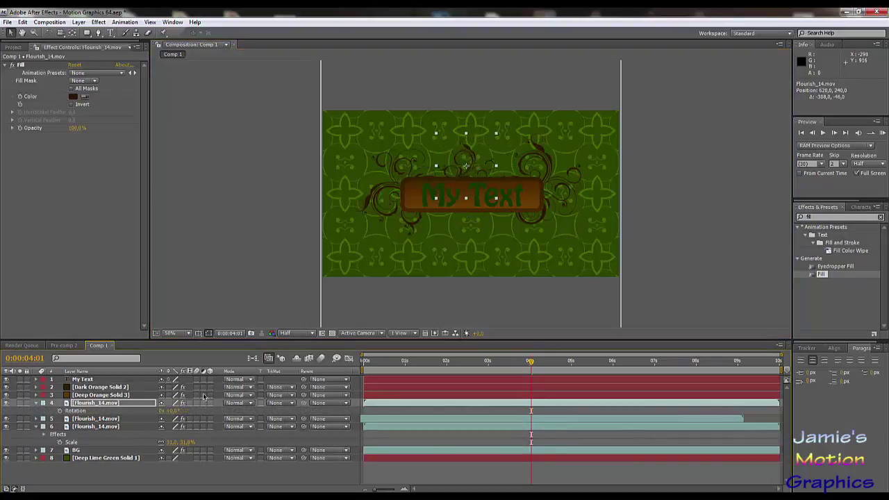
drag(174, 410, 202, 411)
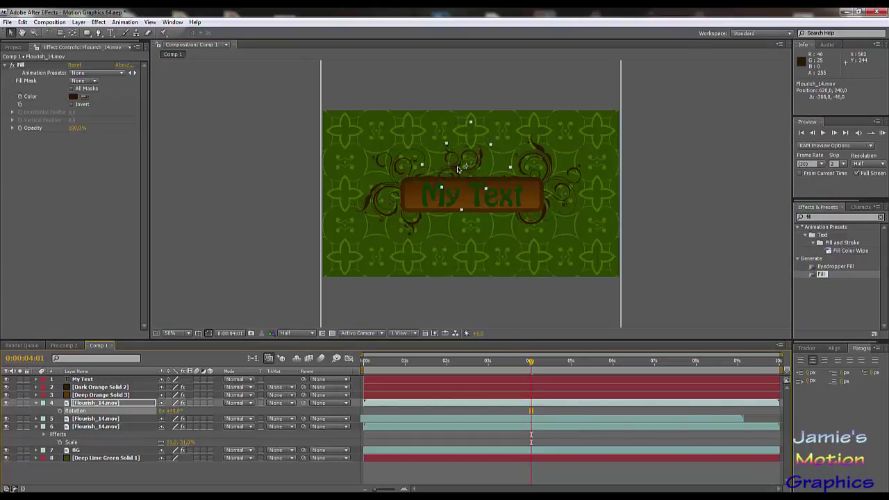
drag(458, 170, 466, 177)
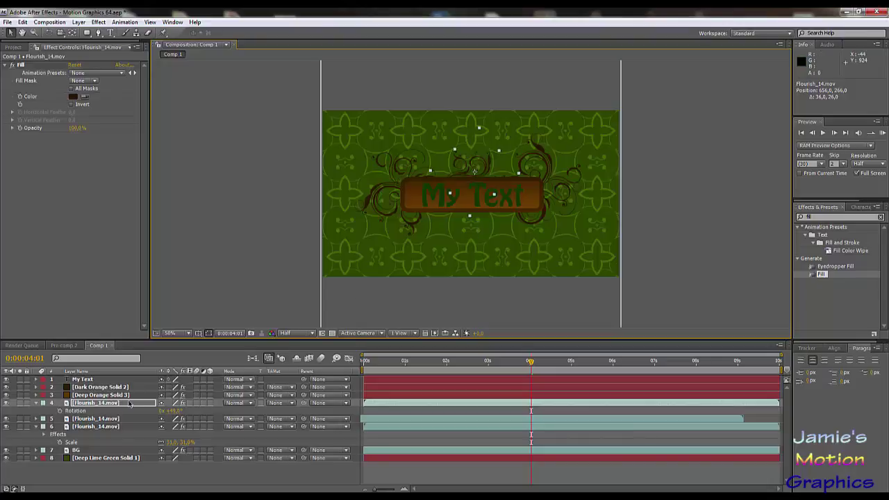
Duplicate the small top flourish, move the copy below the plate's centre, and rotate it to about 134°
key(ctrl+d)
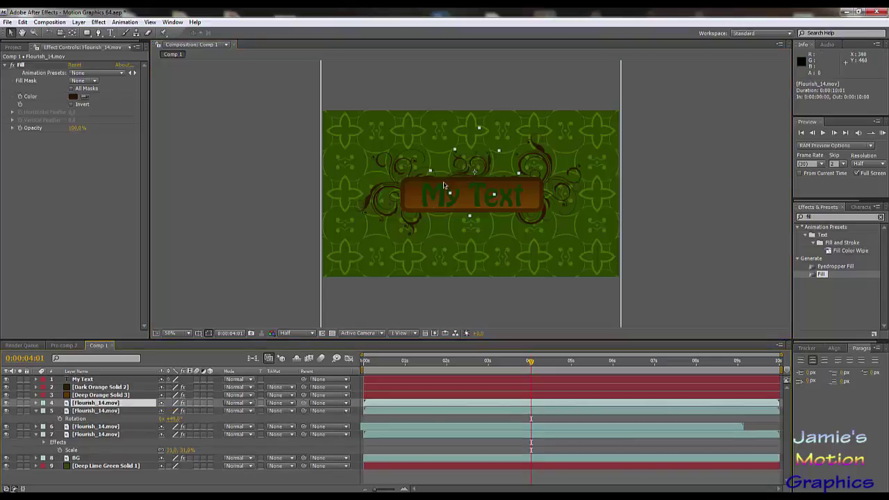
drag(466, 176, 474, 223)
key(r)
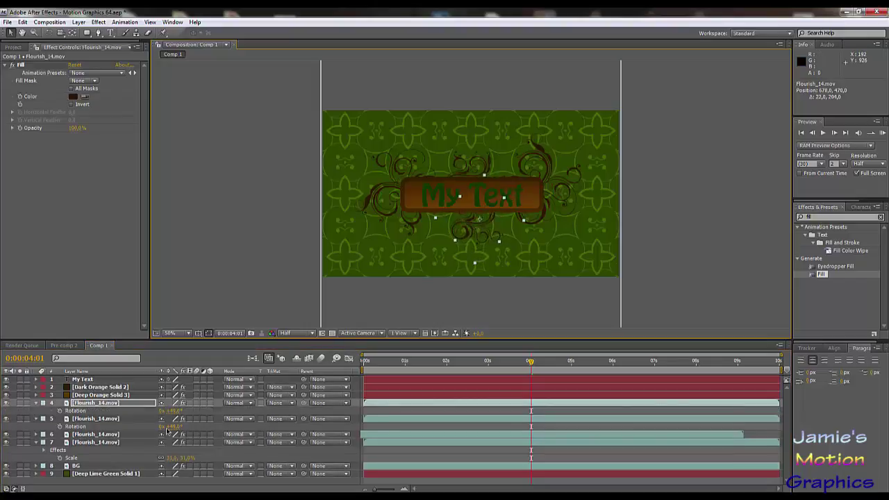
drag(173, 410, 219, 414)
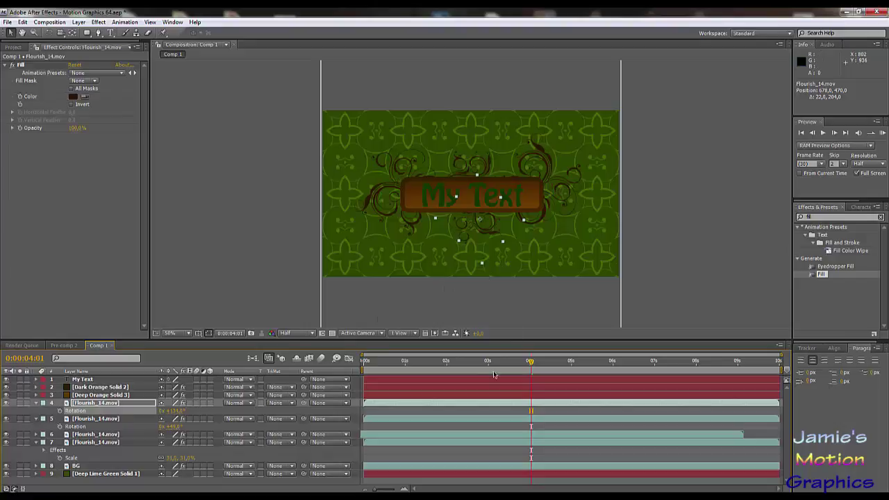
Stagger the small flourishes, starting the lower one at 0:00:00:11 and the upper one slightly before zero, and collapse all flourish layer properties
mouse_move(414, 404)
mouse_down()
mouse_move(423, 406)
mouse_move(395, 420)
mouse_move(401, 396)
mouse_up()
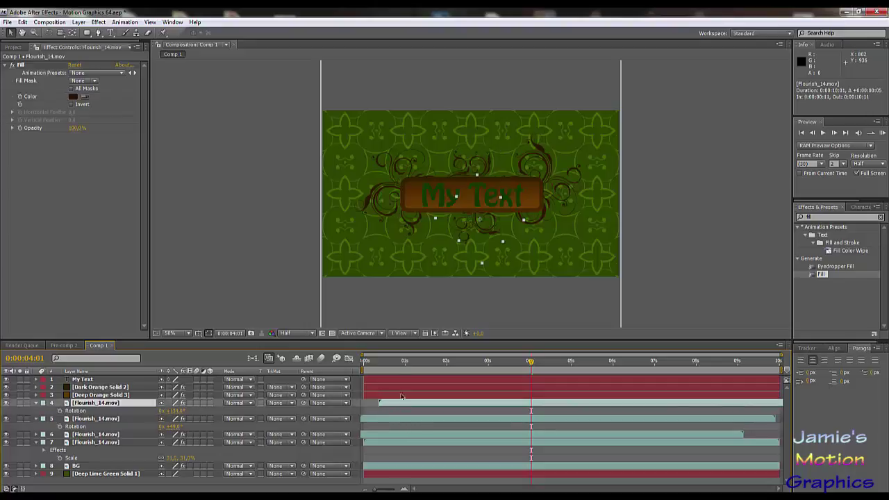
drag(403, 361, 561, 401)
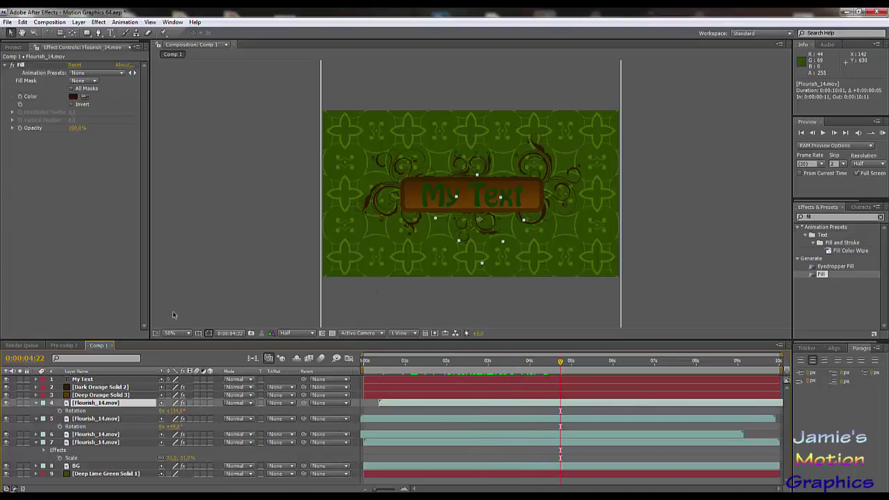
click(13, 47)
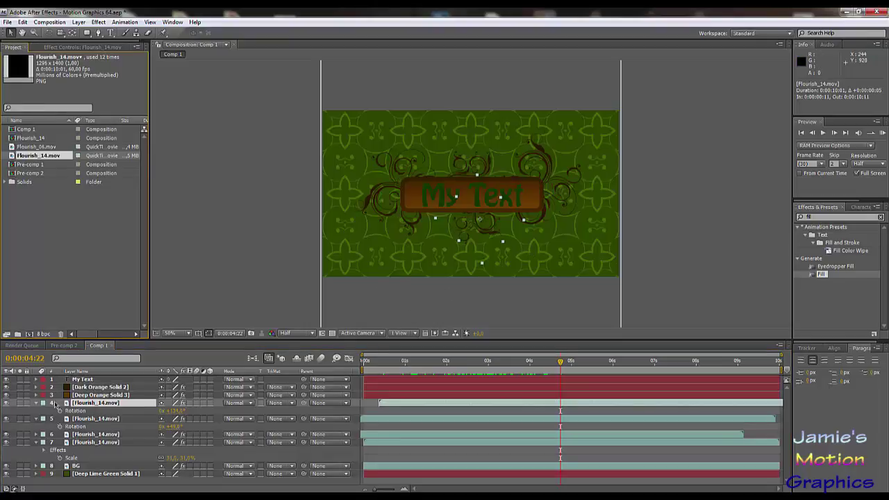
click(37, 403)
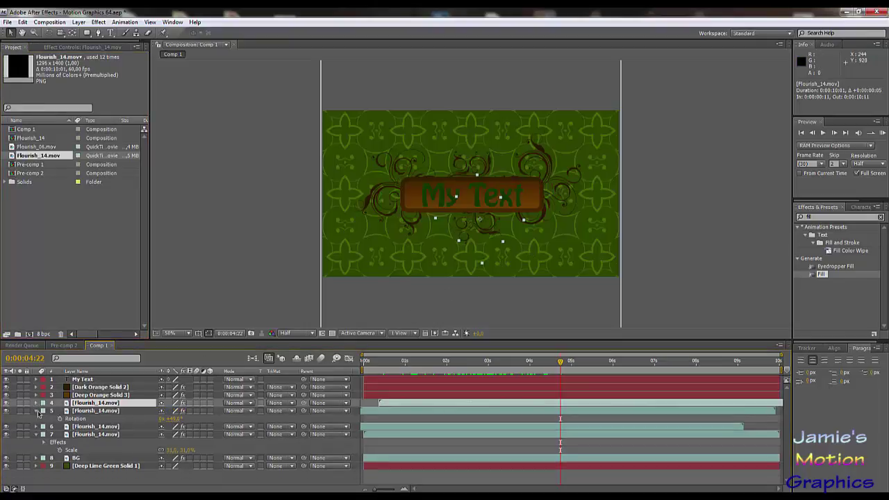
click(36, 411)
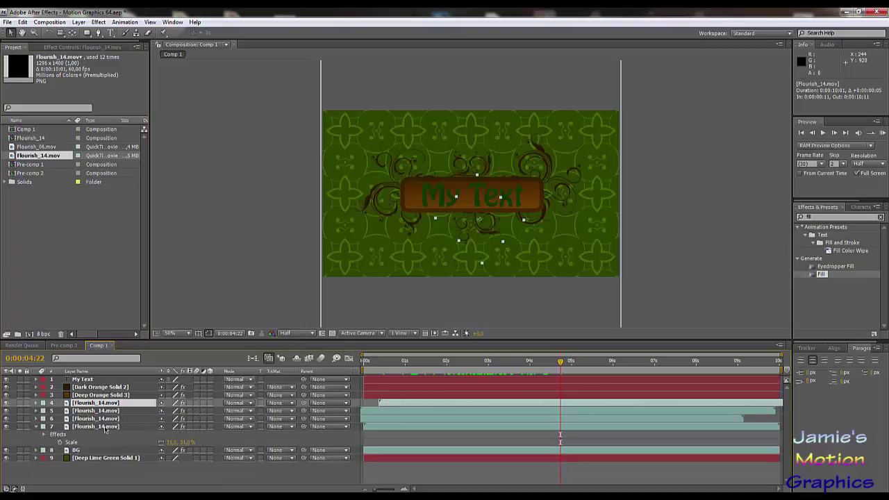
click(37, 426)
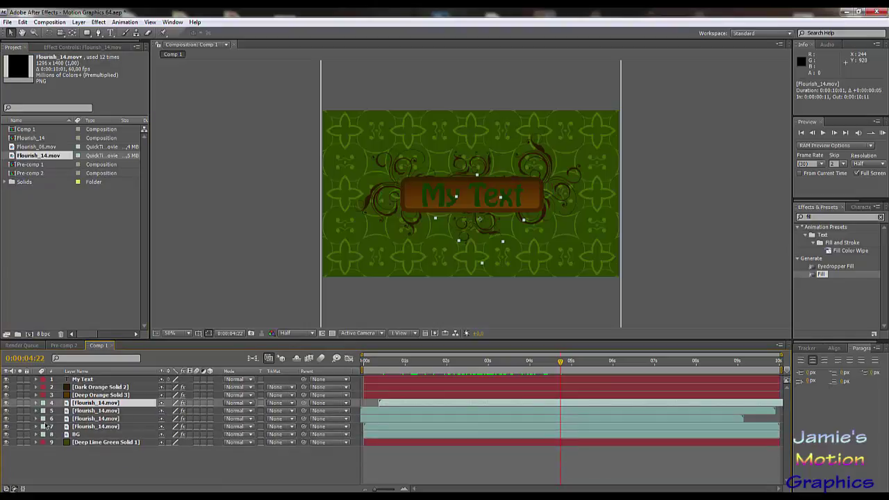
Preview the Flourish_06.mov footage at 0:00:03:12 to examine the full flourish shape
click(37, 147)
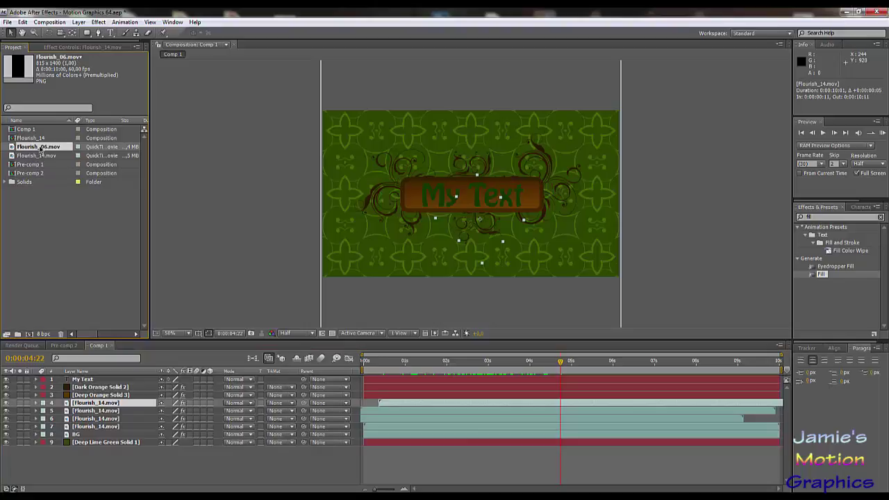
double_click(40, 147)
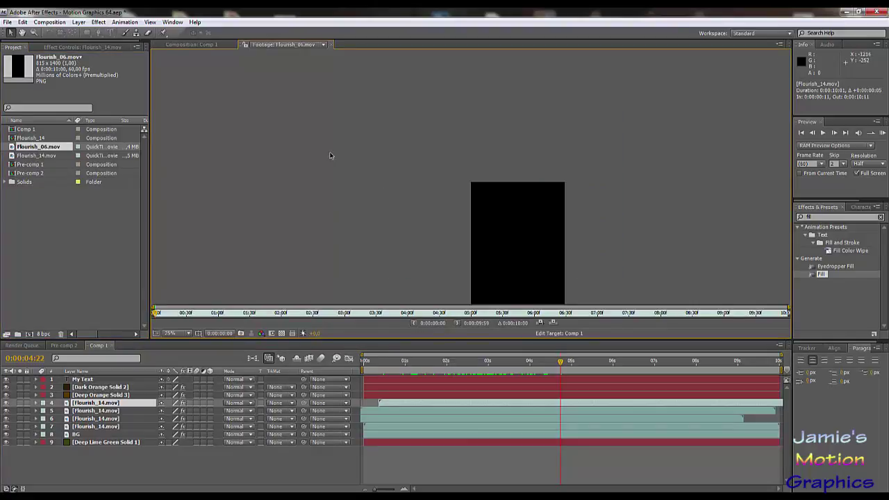
click(357, 313)
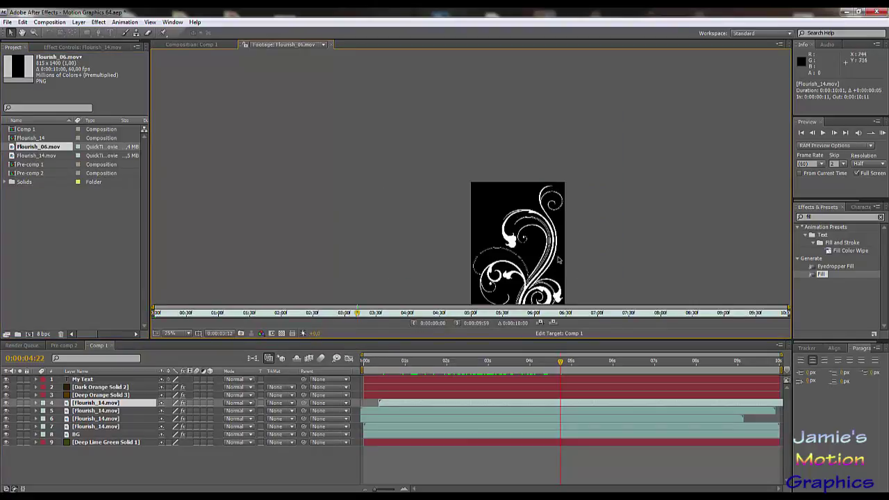
drag(531, 235, 482, 165)
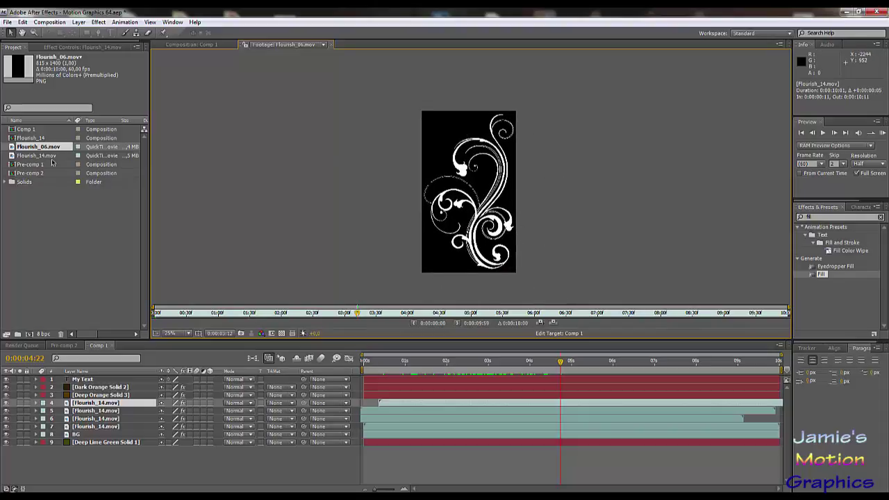
Review the reference design in Pre-comp 2, return to Comp 1, and close the Pre-comp 2 timeline
click(66, 345)
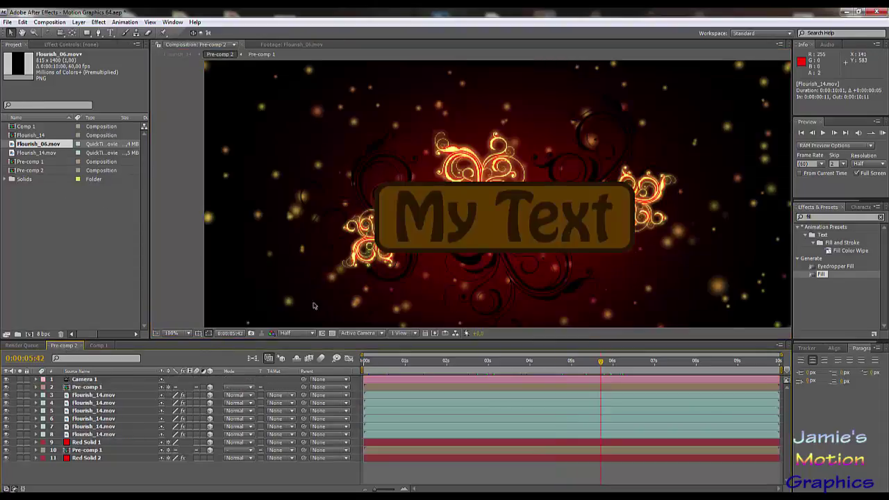
click(98, 345)
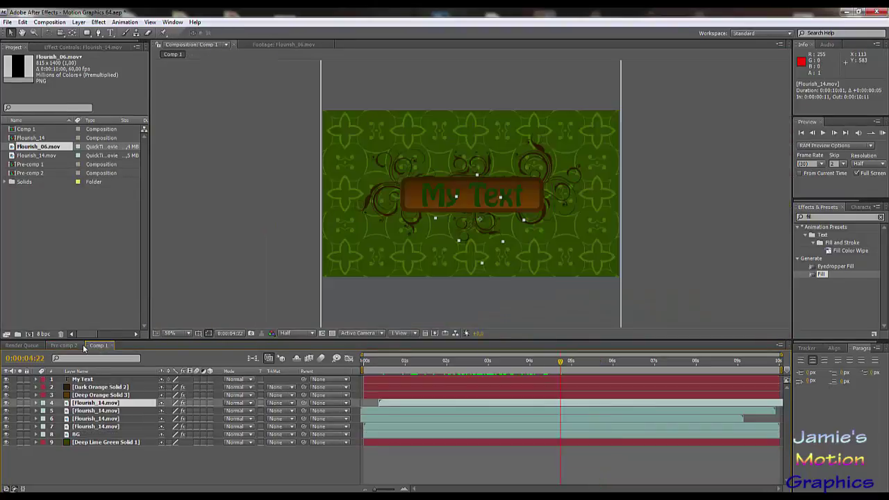
click(81, 346)
click(81, 346)
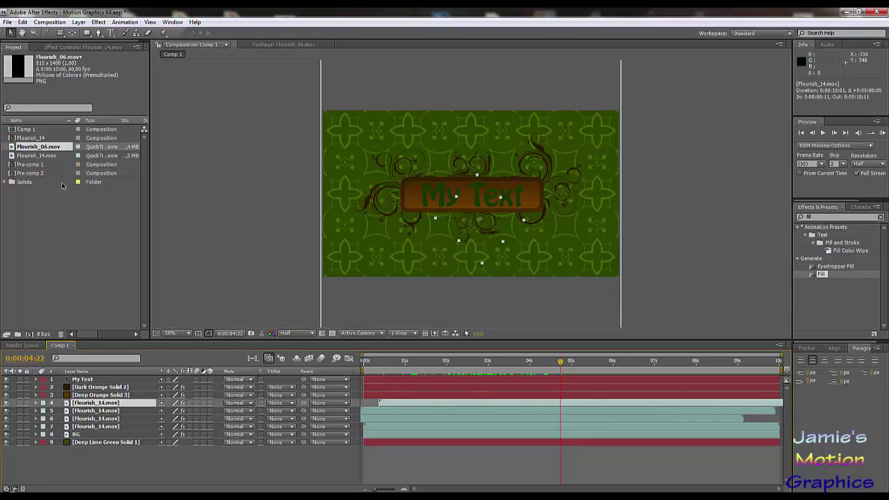
Add Flourish_06.mov to Comp 1 between the plate and the Flourish_14.mov layers, and scale it down to 20%
drag(35, 150, 103, 400)
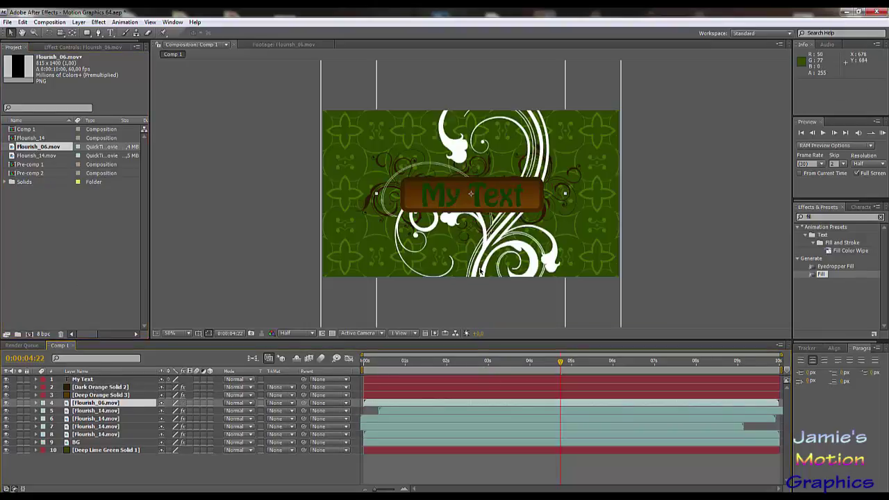
key(s)
drag(195, 416, 140, 416)
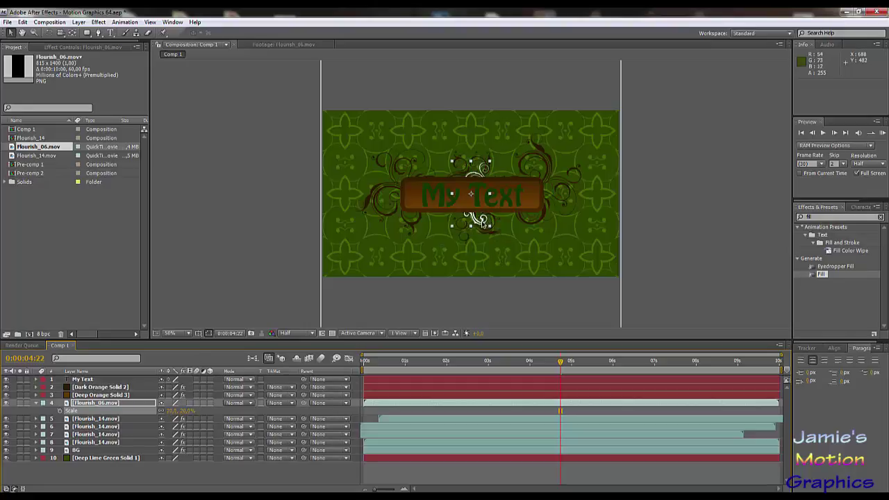
scroll(481, 223, up, 1)
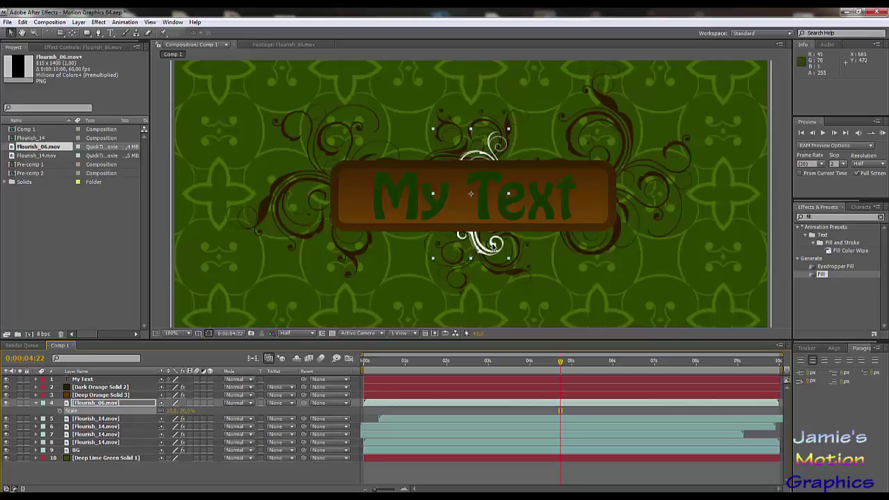
Move the Flourish_06.mov flourish to the plate's left end and rotate it to about -72°
drag(495, 247, 347, 186)
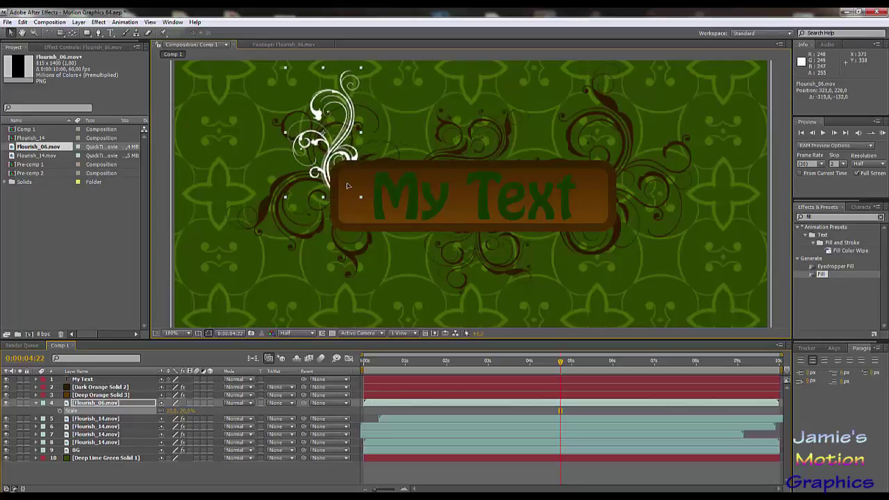
key(r)
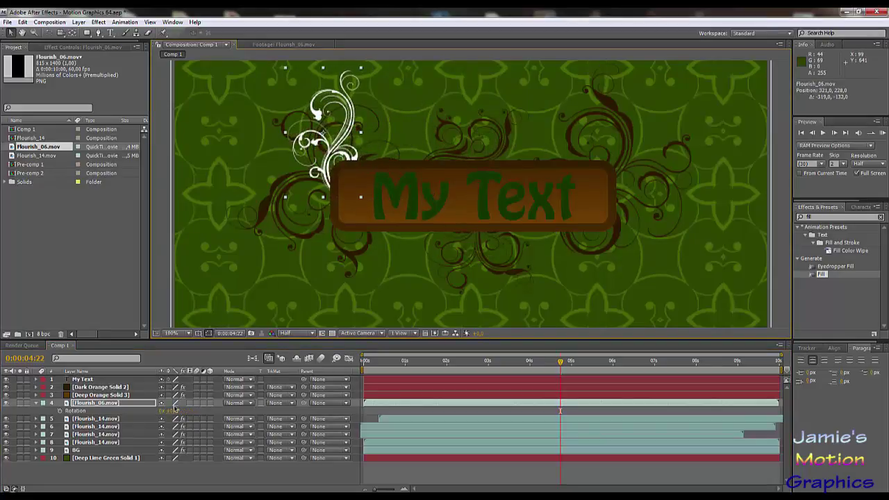
drag(172, 410, 111, 401)
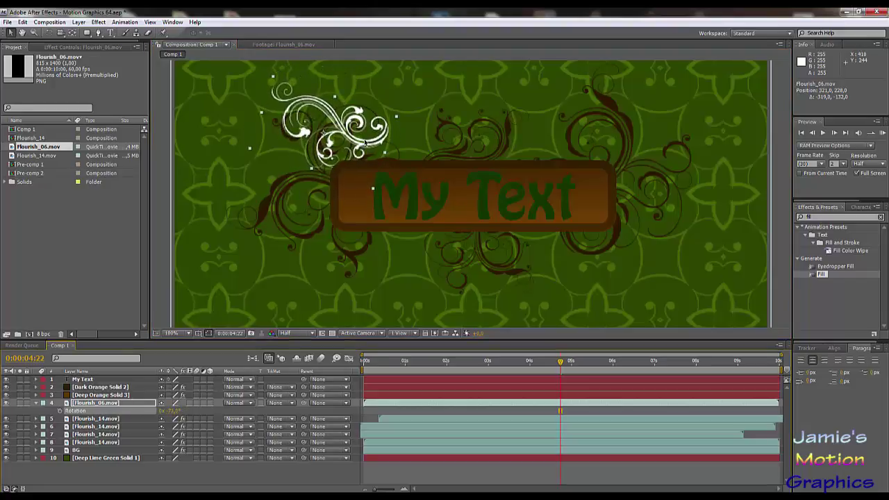
drag(364, 142, 340, 186)
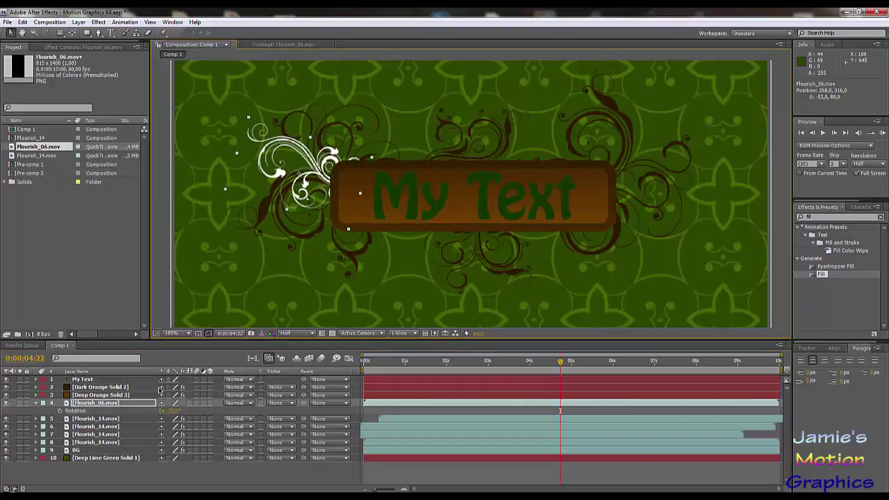
Scale the Flourish_06.mov layer to 14% and nudge it against the plate's left edge at position 275, 318
key(s)
drag(183, 410, 180, 410)
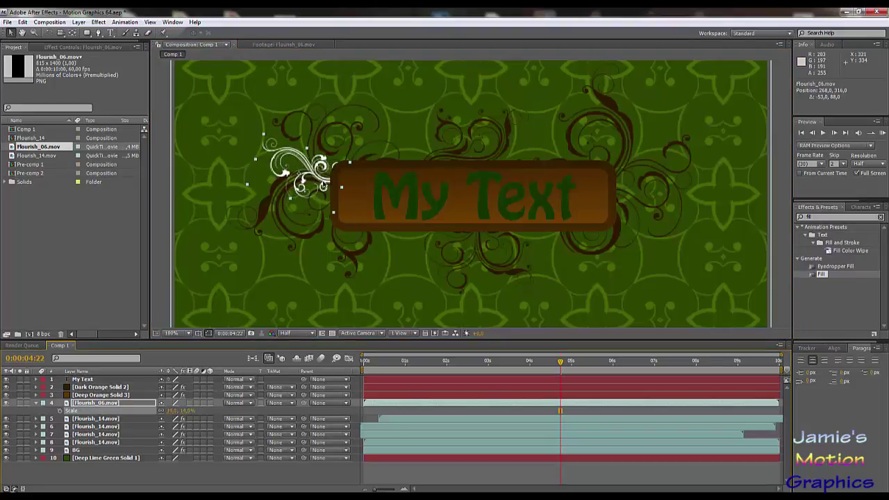
drag(323, 181, 326, 182)
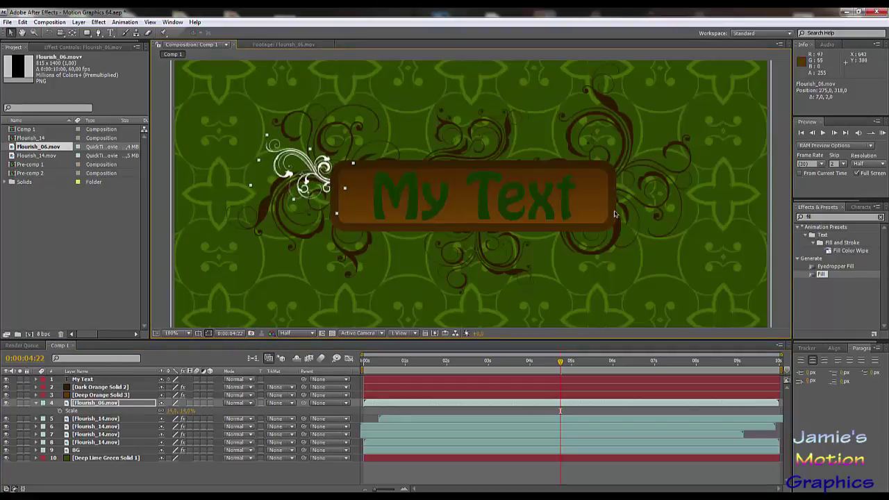
Apply a Fill effect to the Flourish_06.mov layer and set its colour to yellow FFFC00
click(64, 46)
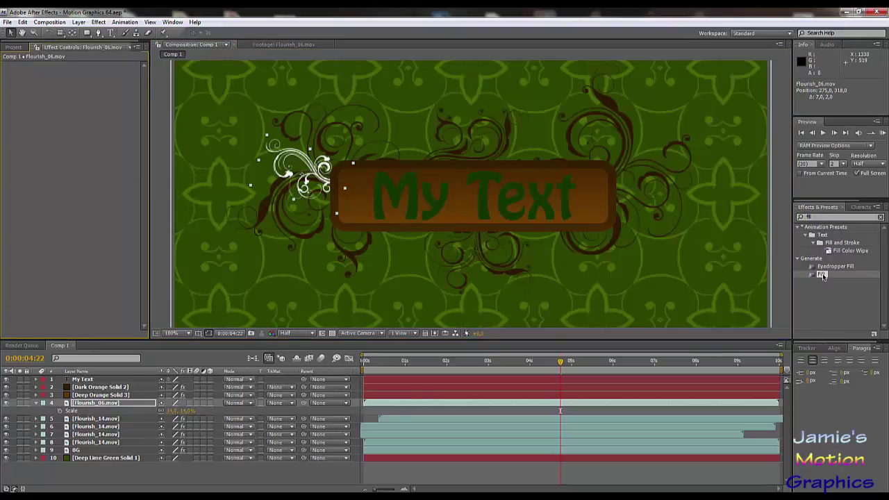
drag(822, 275, 103, 177)
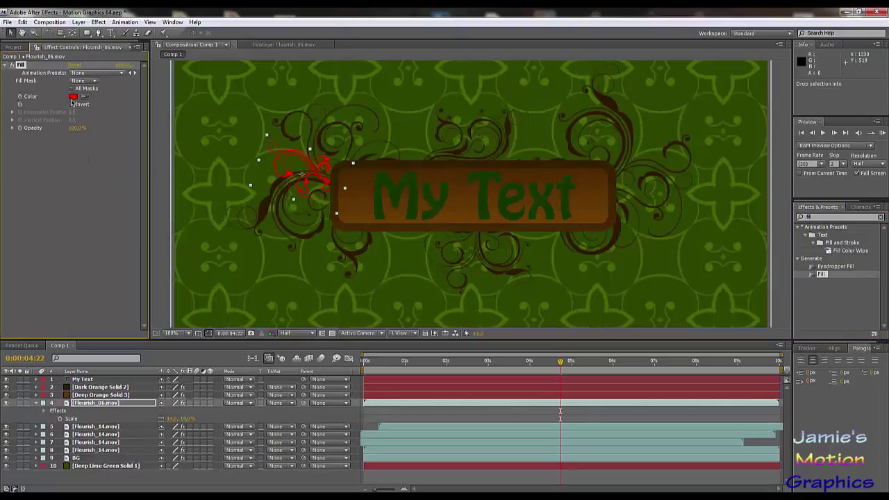
click(73, 97)
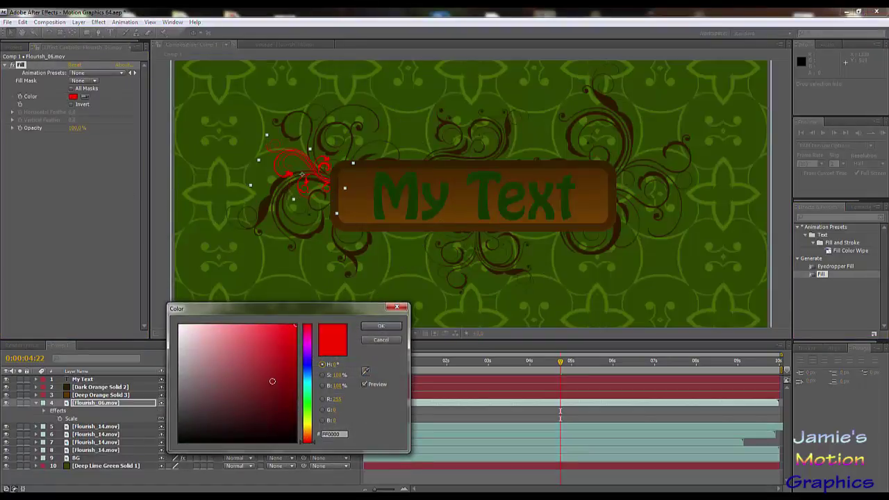
drag(302, 427, 309, 425)
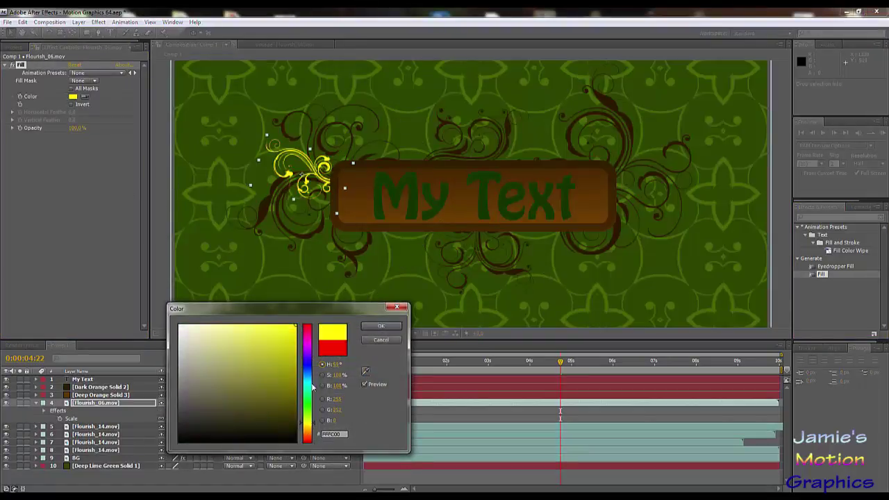
click(386, 326)
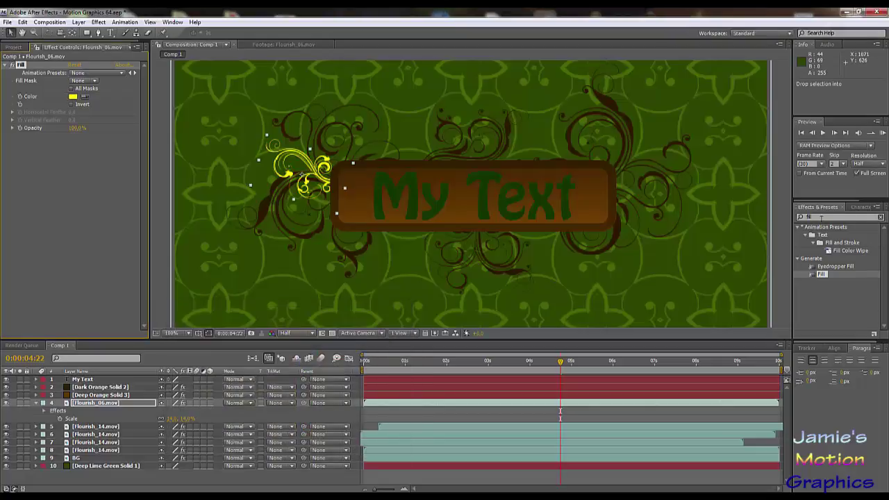
Find the Glow effect and apply it below Fill on the Flourish_06.mov layer
click(822, 217)
text(glow)
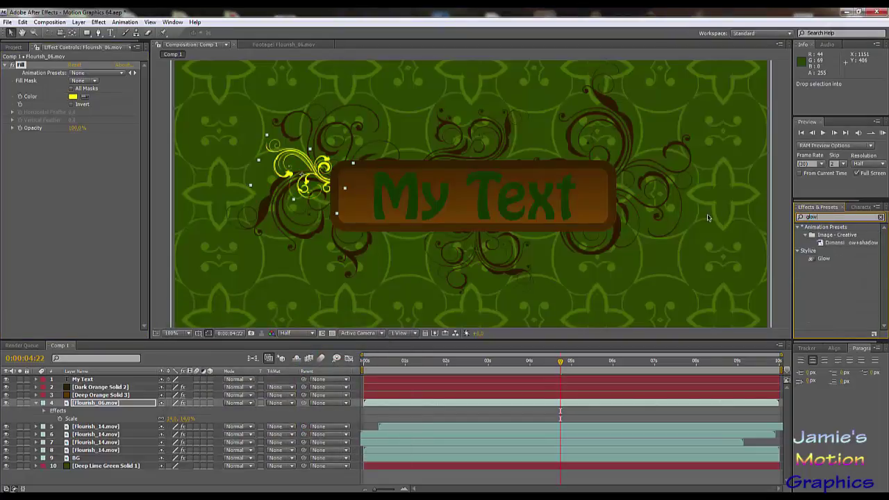
drag(823, 259, 95, 219)
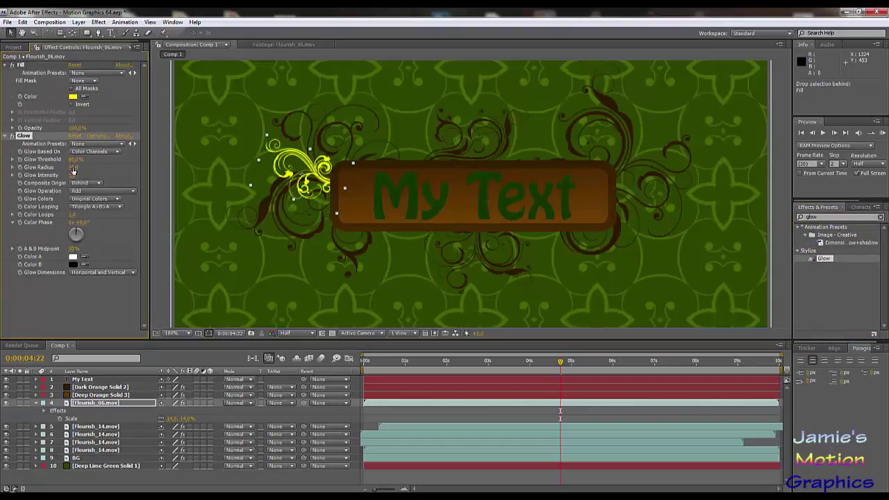
Set the Glow effect's Color A to red FF0000 and Color B to bright yellow
click(72, 257)
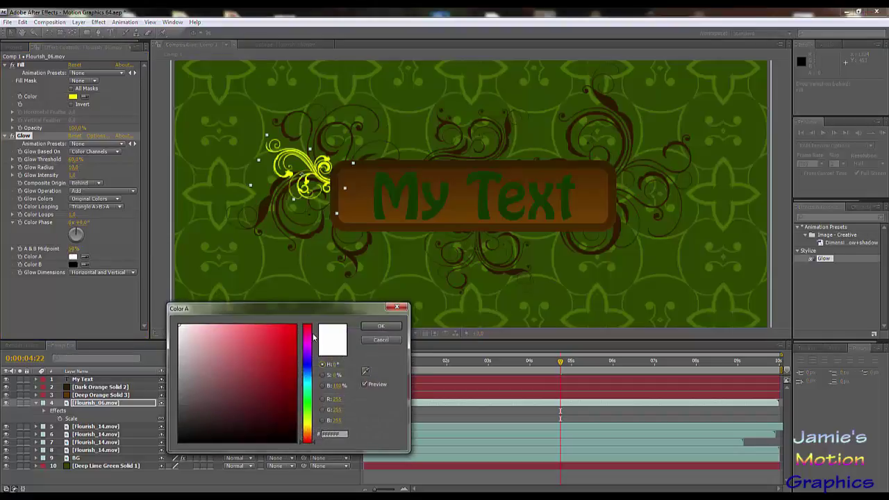
click(381, 326)
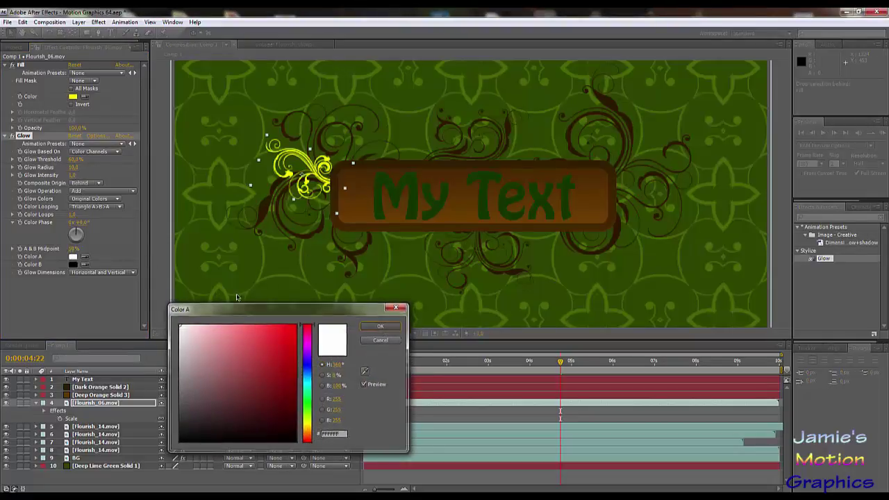
click(72, 257)
click(295, 325)
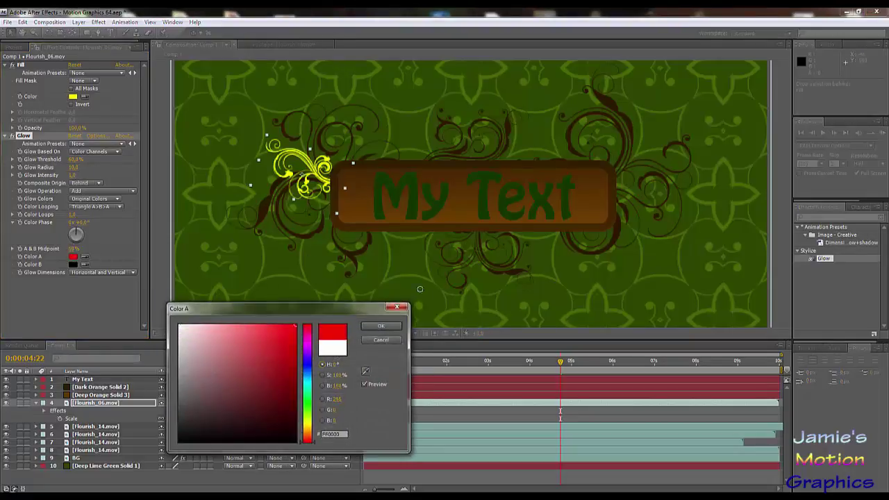
click(382, 326)
click(73, 265)
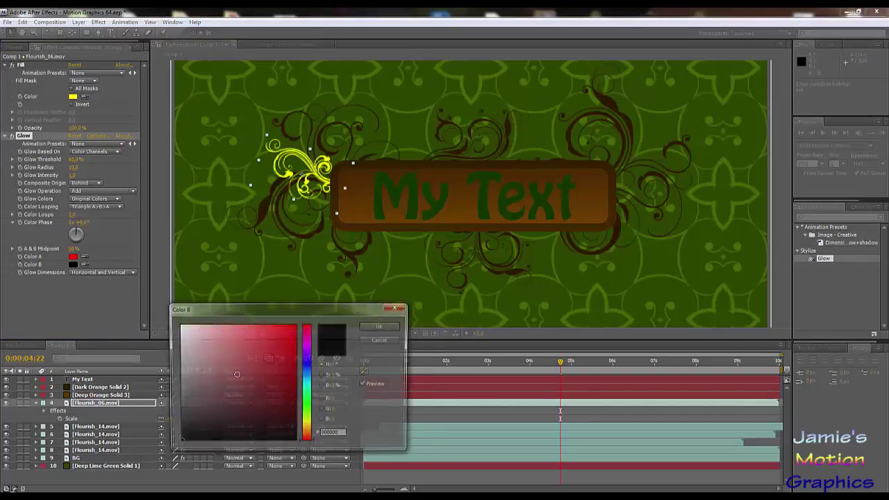
click(310, 426)
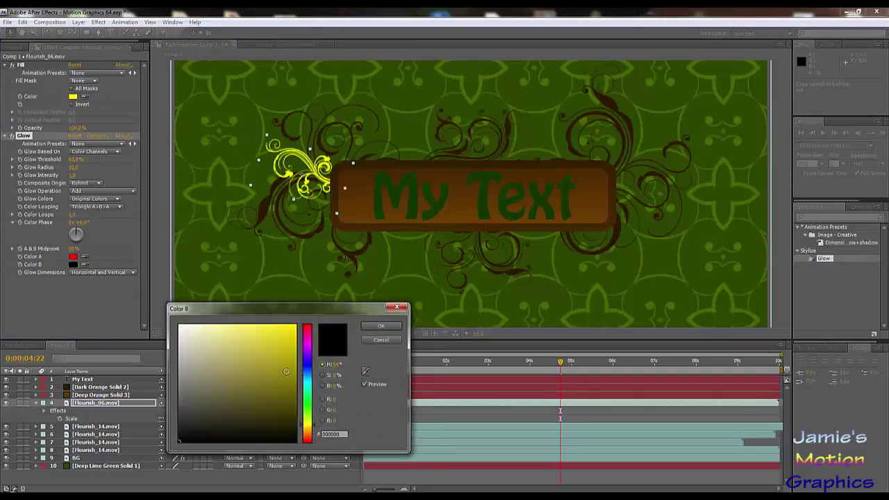
click(295, 325)
click(380, 326)
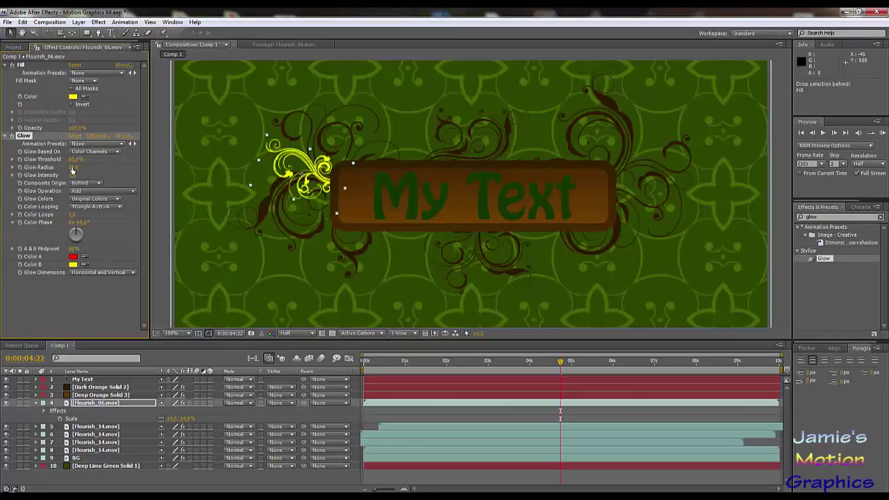
Switch the glow to A & B Colors, with a threshold of 0% and a radius of 79
drag(73, 169, 162, 175)
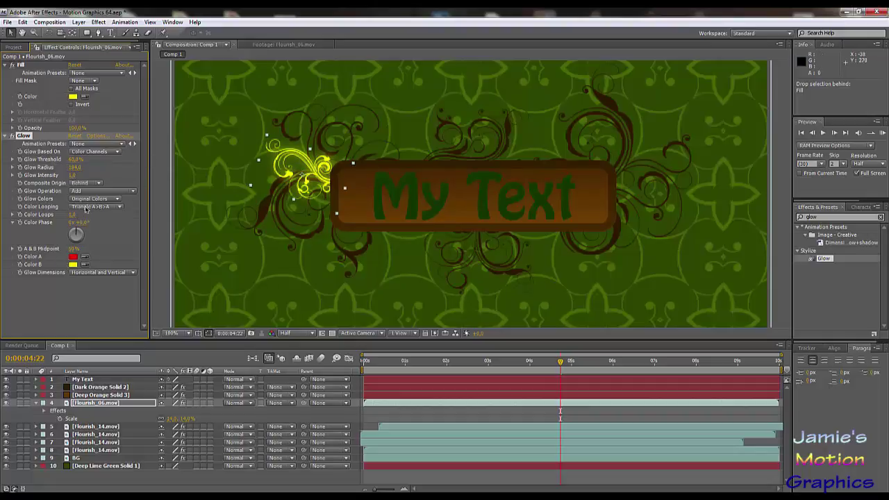
click(99, 201)
click(99, 212)
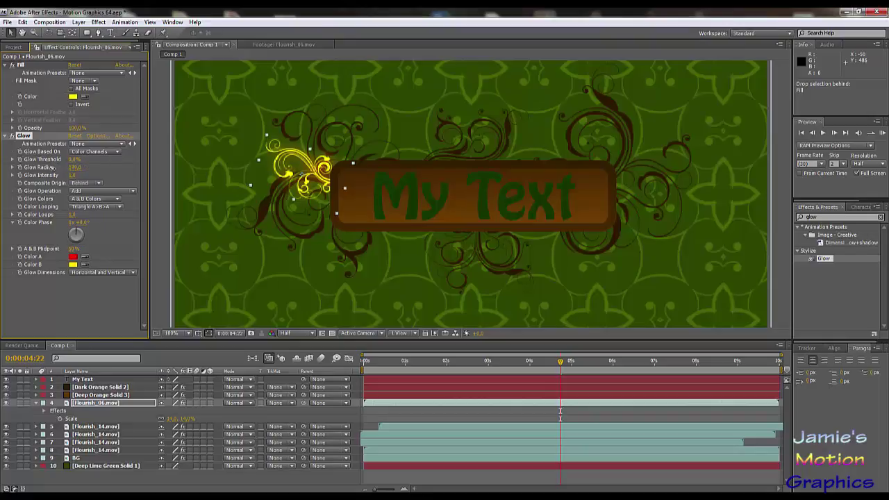
drag(12, 169, 5, 171)
drag(15, 175, 2, 178)
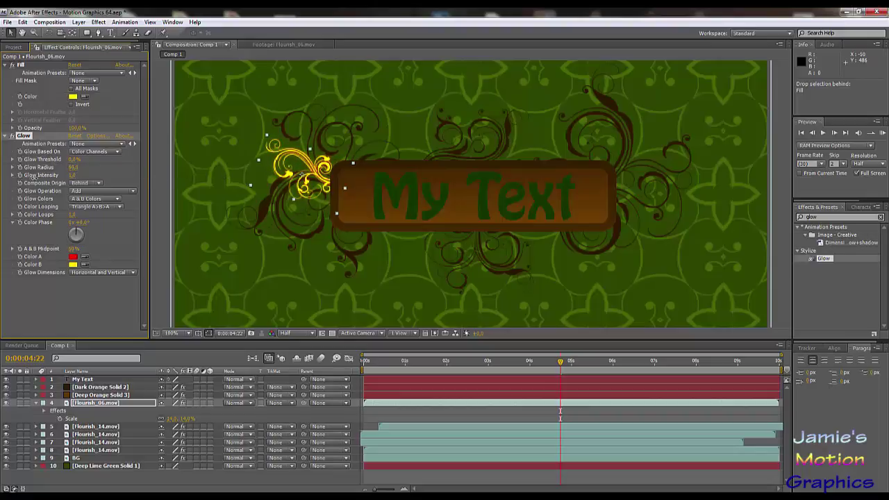
Inspect the flourish's glow up close, set its radius to 27, and increase its intensity
scroll(312, 162, up, 2)
scroll(228, 192, down, 1)
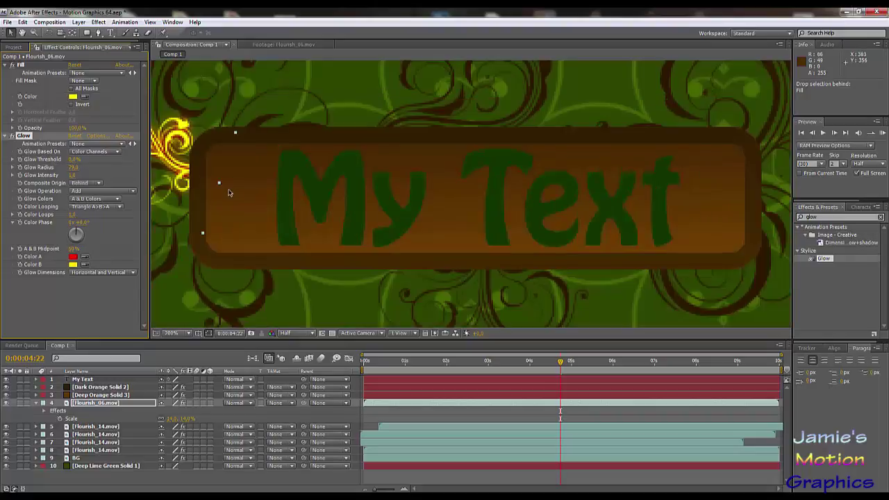
scroll(177, 158, up, 2)
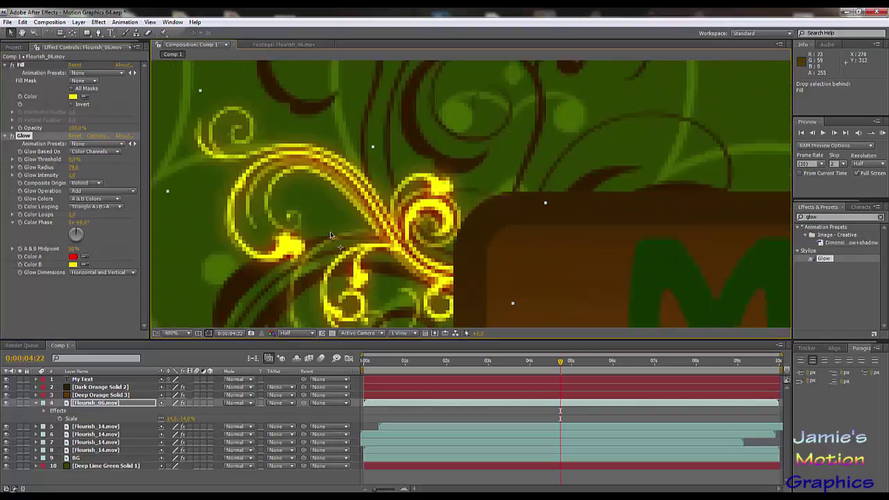
drag(73, 169, 88, 167)
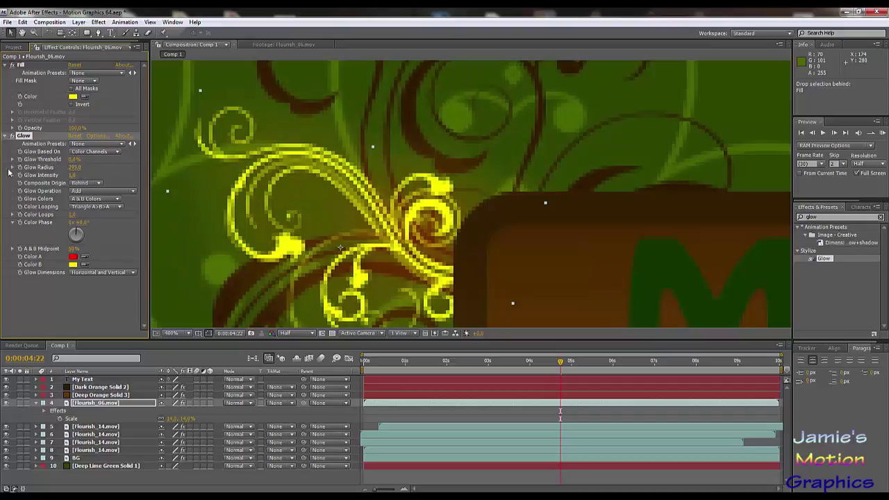
drag(32, 167, 4, 168)
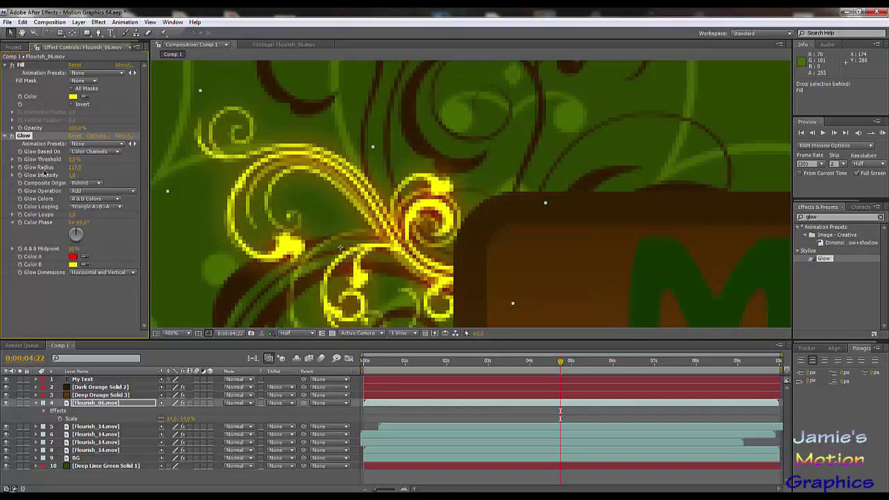
drag(67, 168, 28, 175)
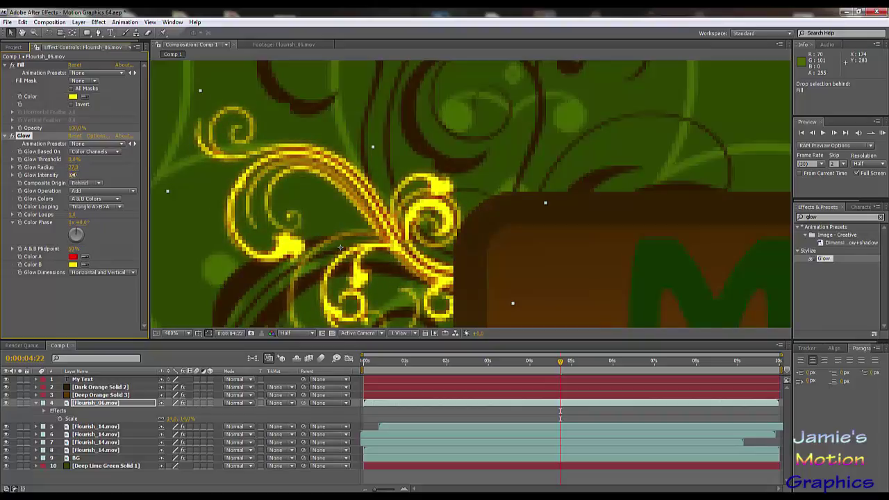
drag(82, 175, 103, 175)
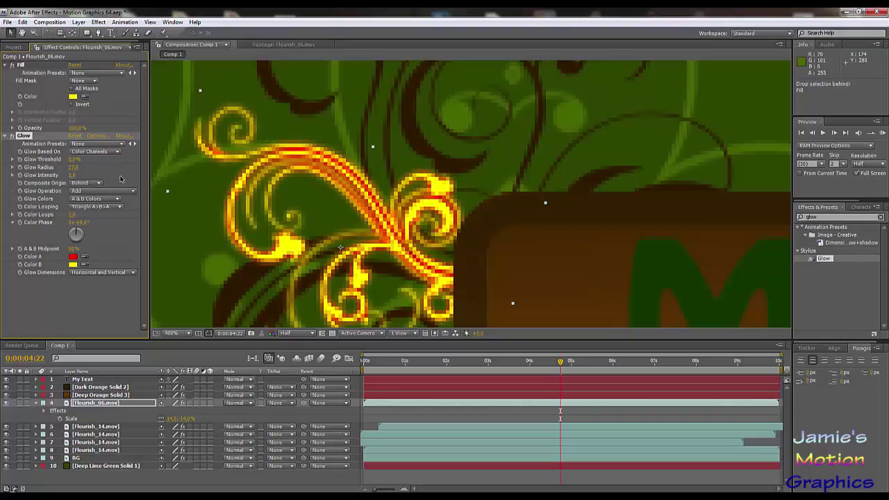
Soften the flourish's glow with an intensity of 1.7 and a radius of 25
key(comma)
key(comma)
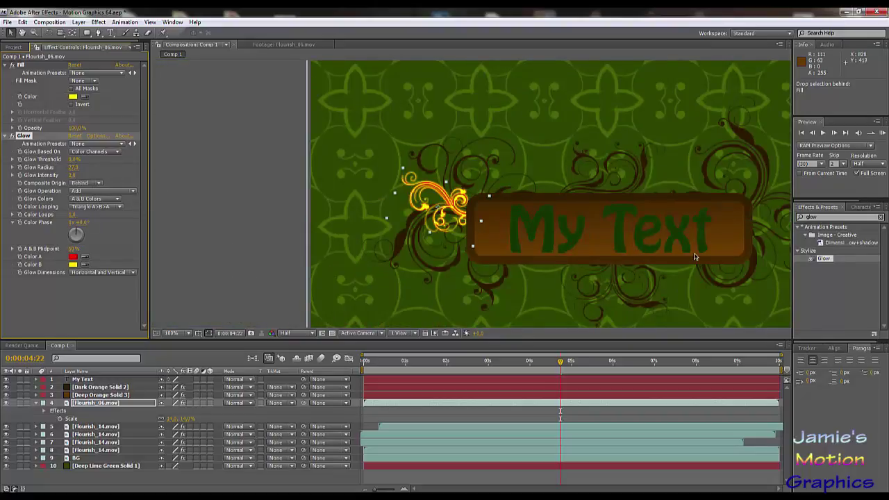
drag(660, 253, 493, 237)
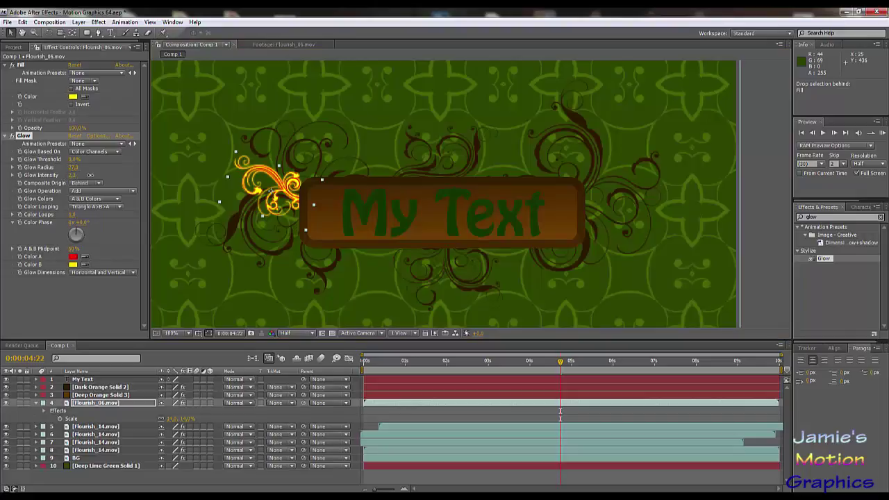
drag(113, 176, 99, 198)
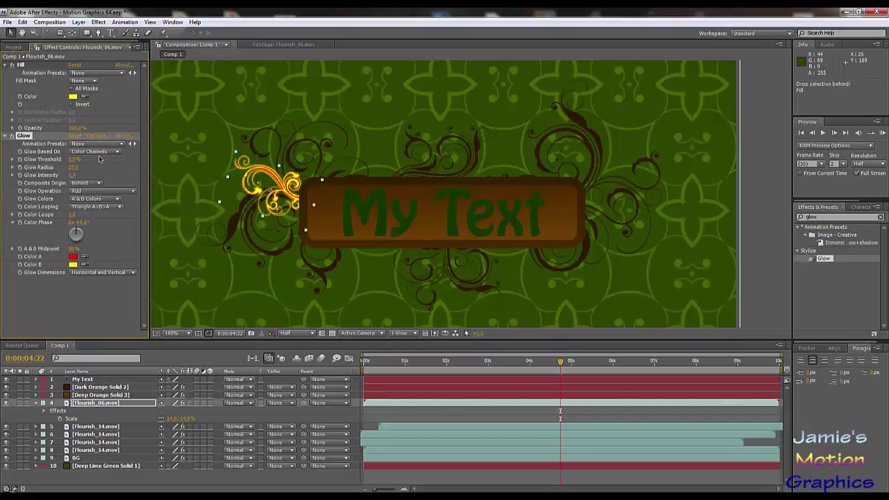
mouse_move(73, 167)
mouse_down()
mouse_move(61, 171)
mouse_move(71, 169)
mouse_up()
Duplicate the glowing Flourish_06 layer, move the copy to the plate's right end, and rotate it to point outward
click(105, 407)
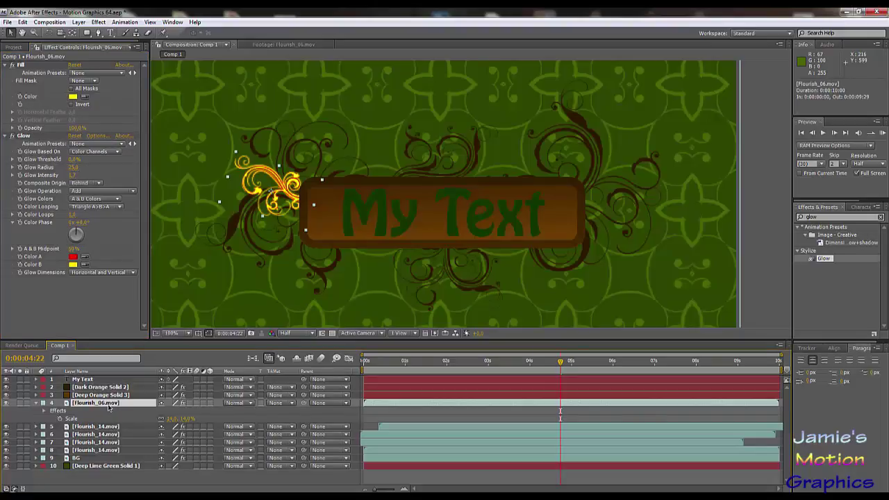
key(ctrl+d)
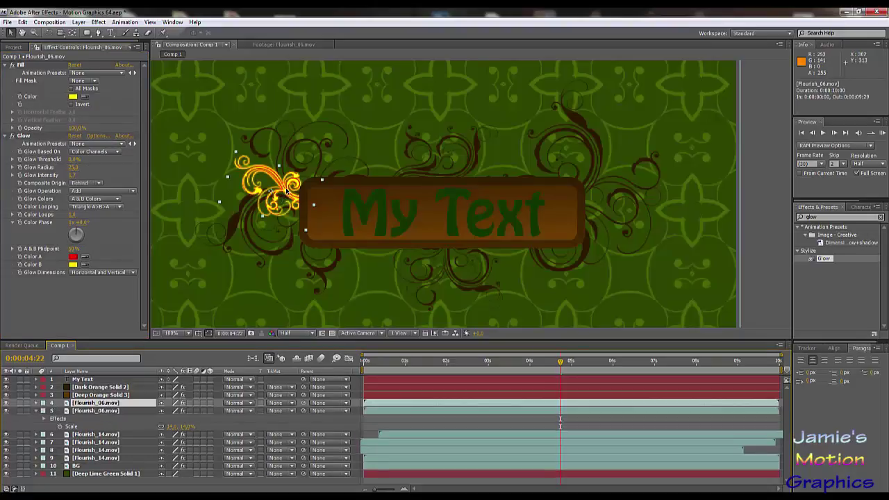
drag(284, 193, 568, 186)
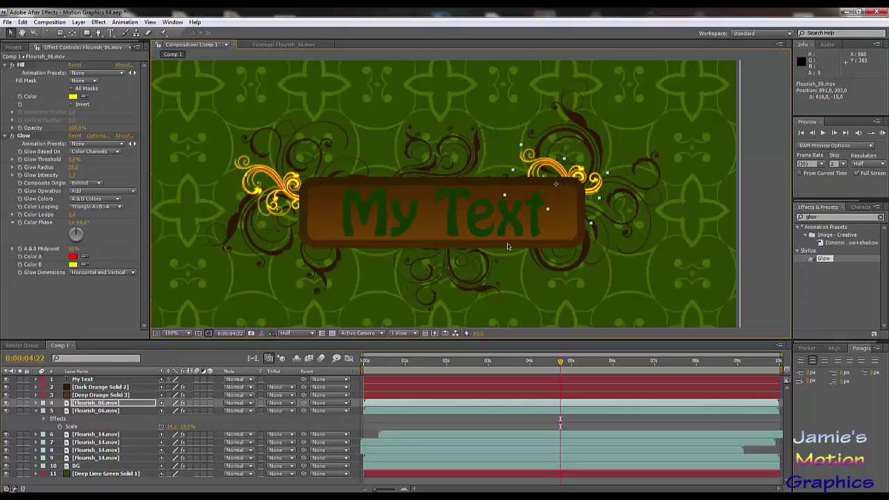
key(r)
drag(177, 410, 243, 407)
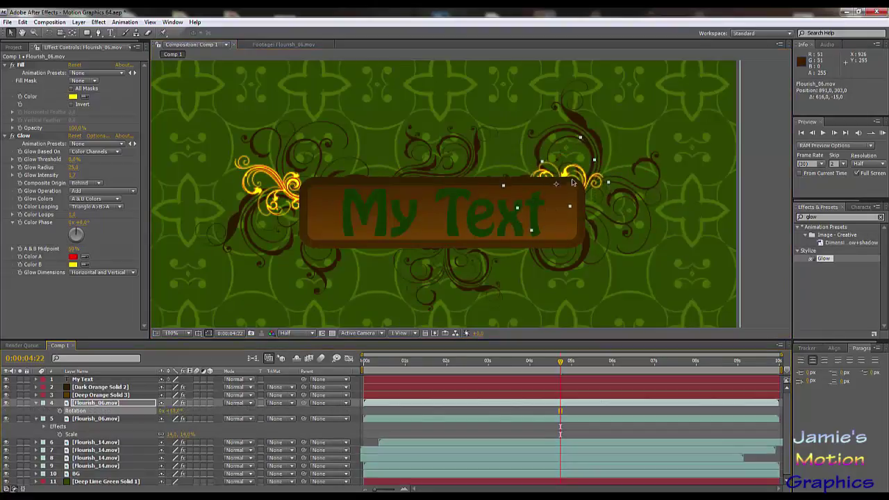
drag(563, 179, 611, 174)
Adjust the right-hand glowing flourish to 101° rotation and 10% scale, tucked behind the plate's right edge at about 997, 346
click(98, 403)
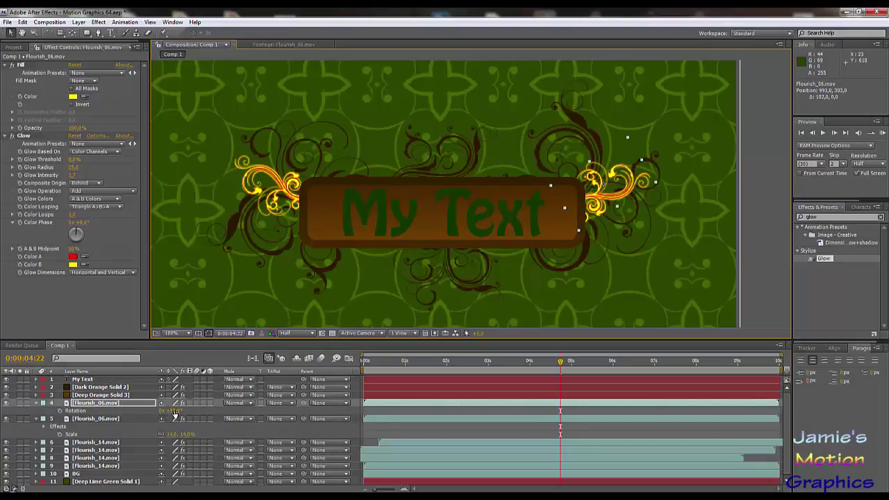
drag(174, 412, 201, 412)
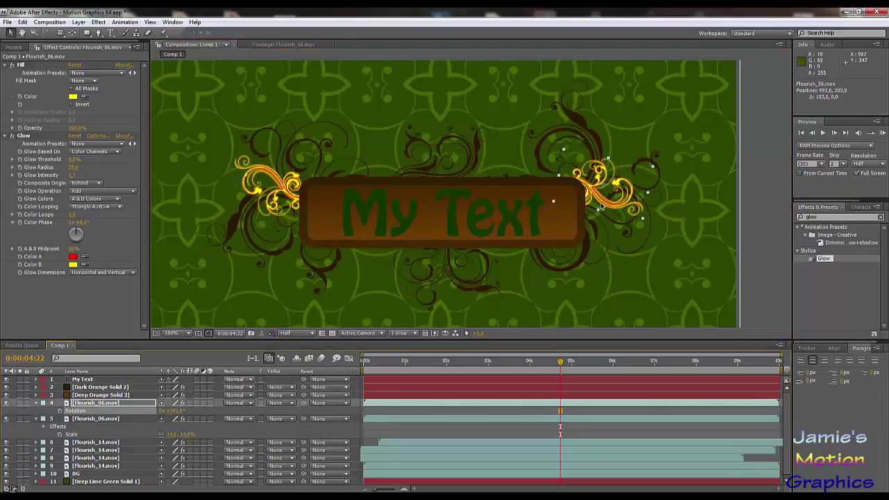
drag(606, 207, 612, 218)
key(s)
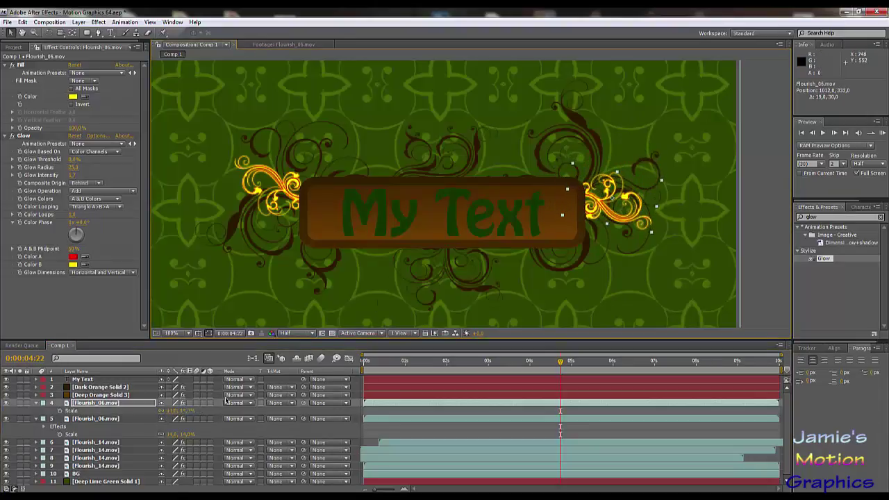
mouse_move(193, 413)
mouse_down()
mouse_move(179, 413)
mouse_move(190, 418)
mouse_up()
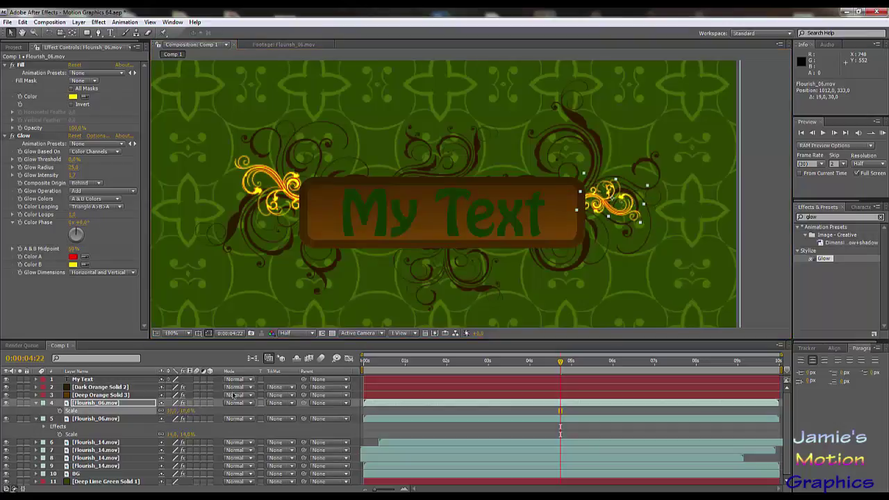
drag(607, 209, 601, 217)
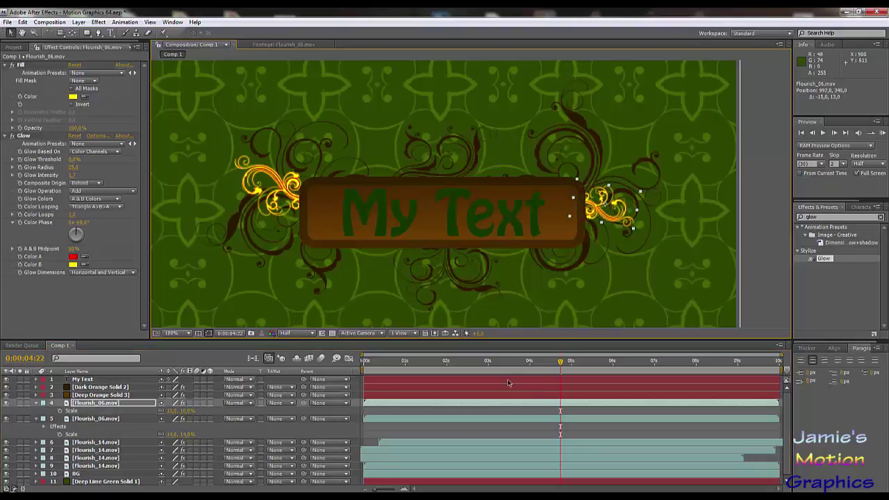
Delay the right glowing flourish to start at 0:00:01:18 and the left one to start at 0:00:00:21
drag(506, 361, 490, 373)
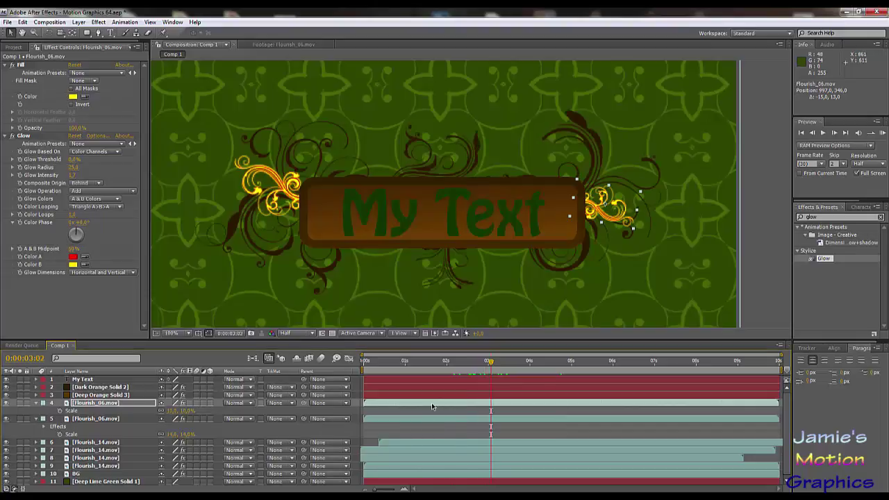
drag(432, 406, 497, 412)
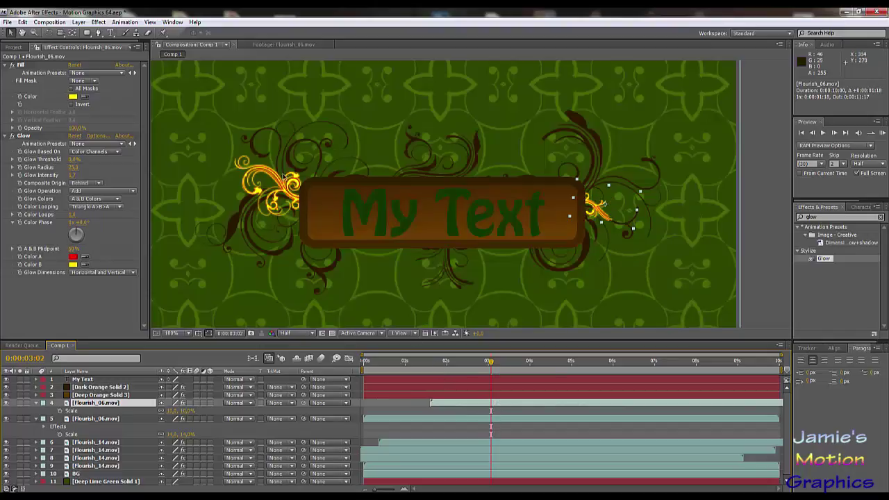
drag(480, 362, 444, 373)
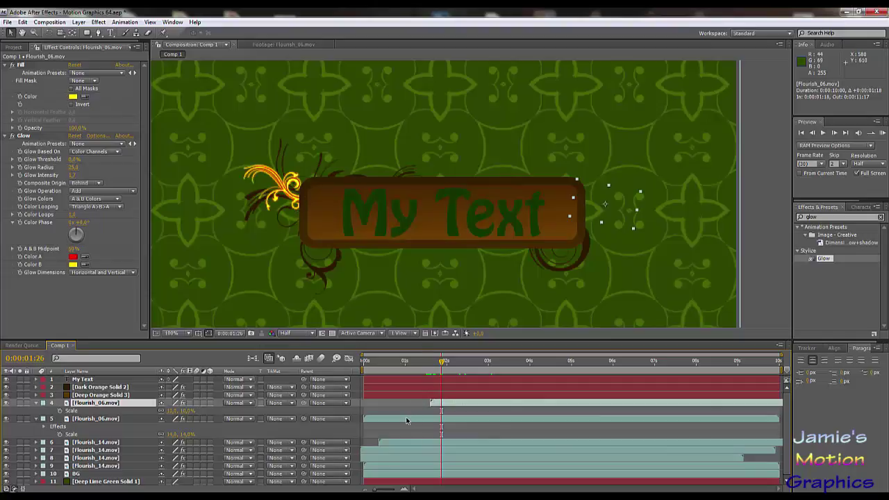
drag(406, 420, 438, 425)
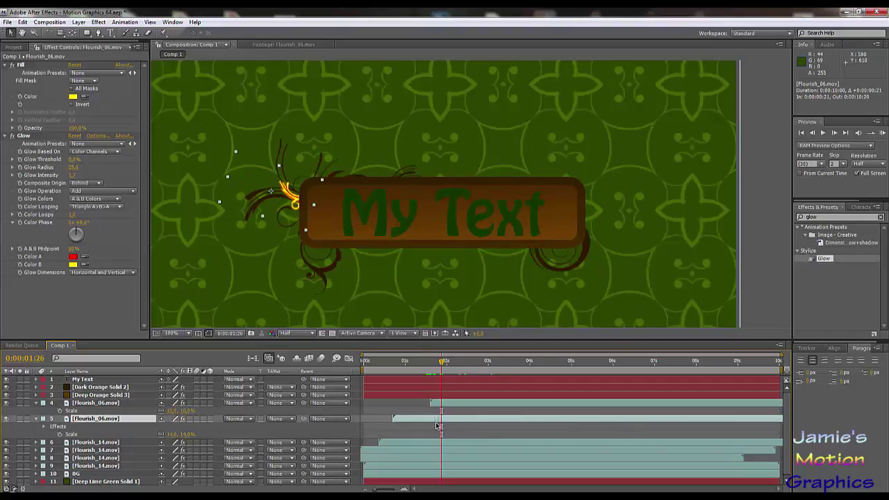
mouse_move(419, 362)
mouse_down()
mouse_move(377, 372)
mouse_move(431, 387)
mouse_up()
Lower the preview resolution to Quarter and check how the flourishes grow up to about four seconds
click(312, 334)
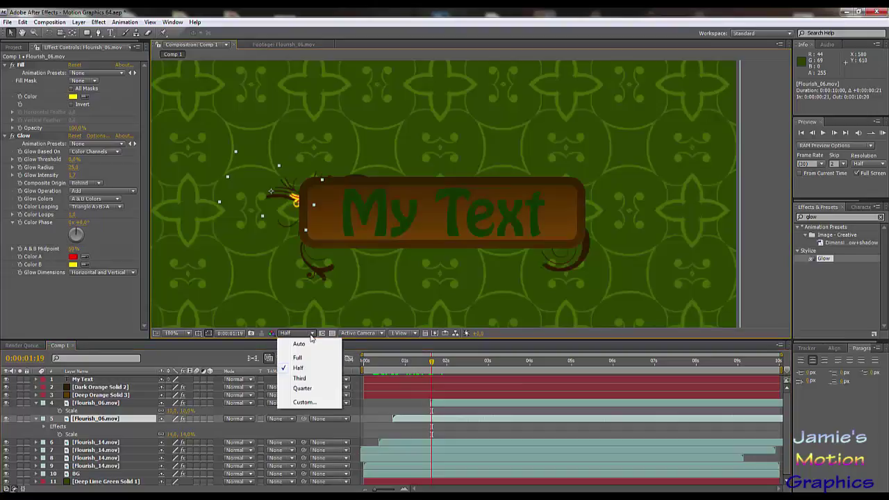
click(303, 387)
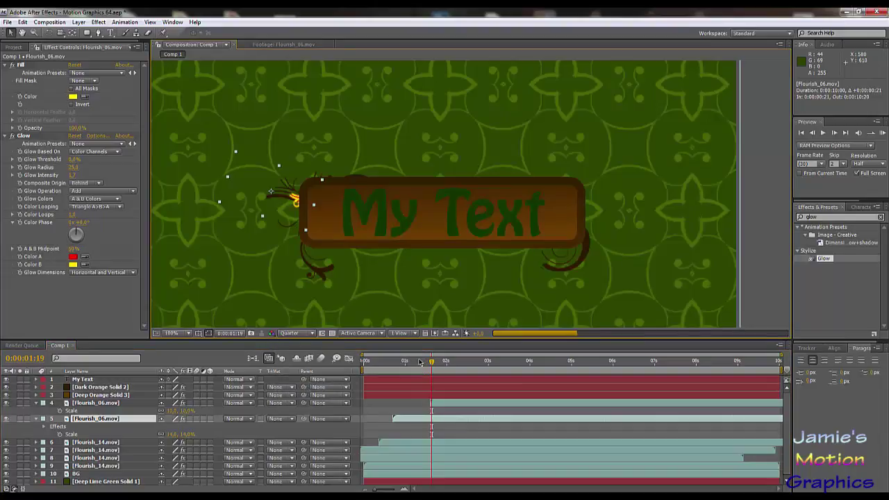
drag(415, 363, 444, 379)
click(454, 362)
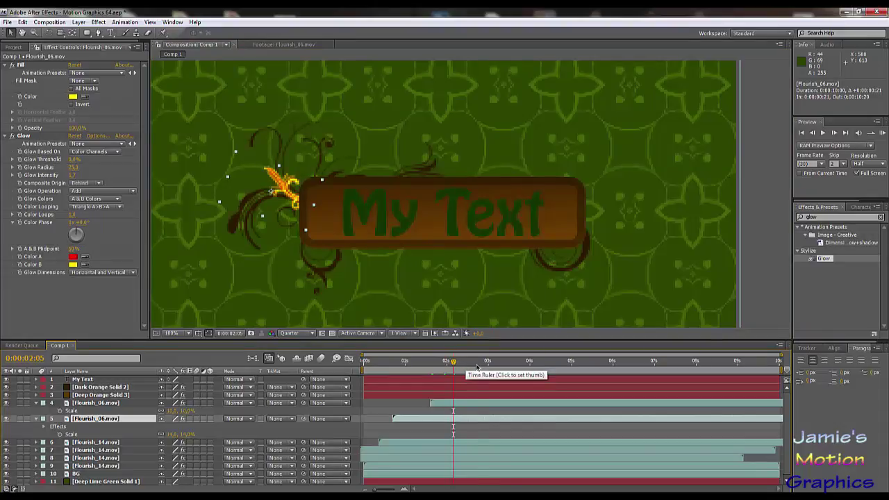
click(477, 366)
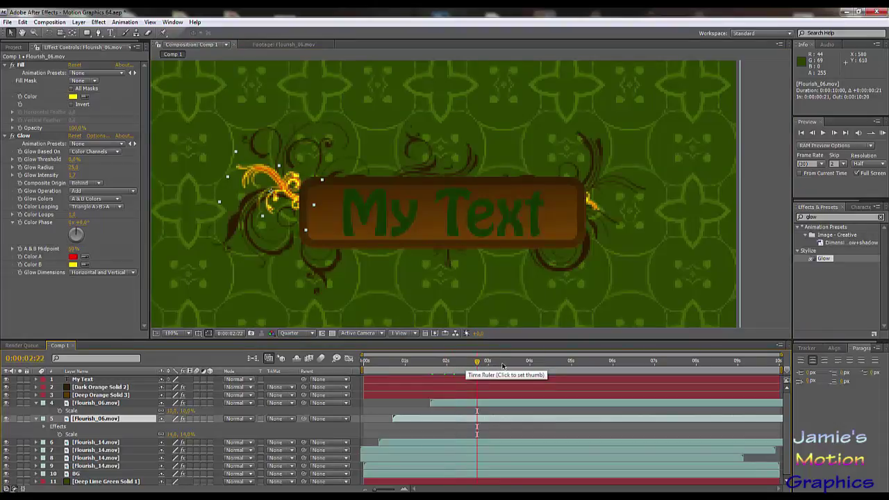
click(503, 366)
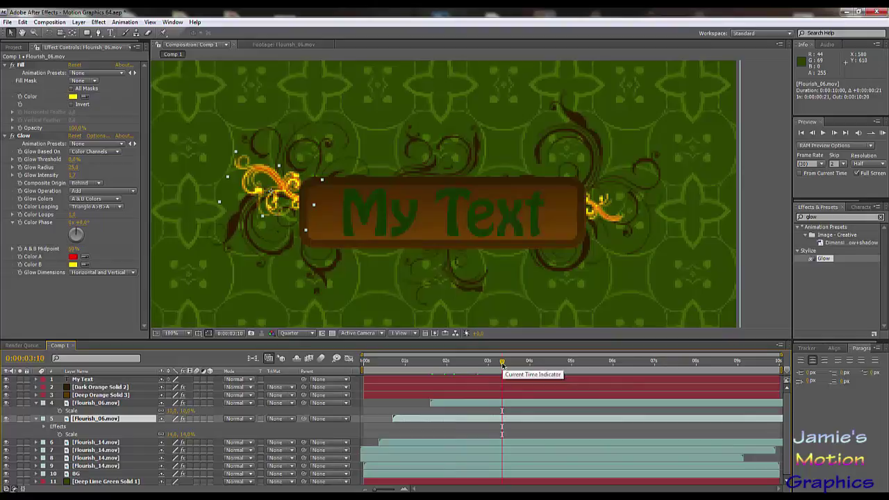
click(512, 363)
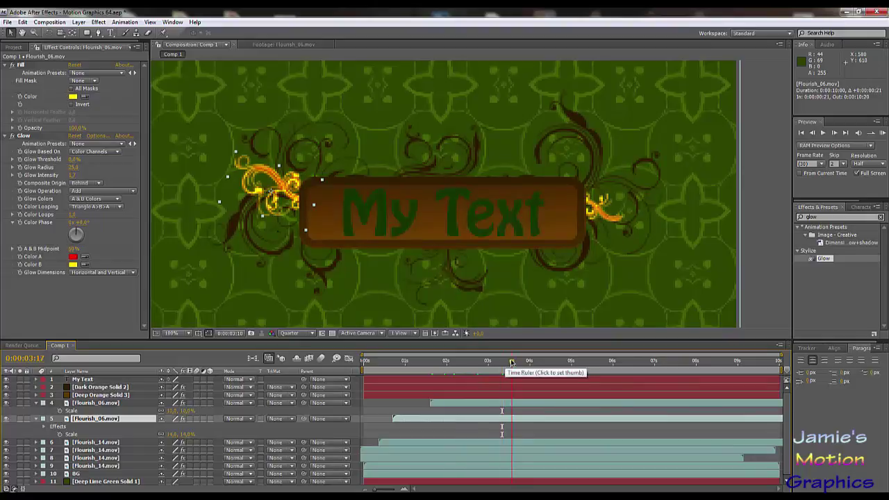
click(525, 366)
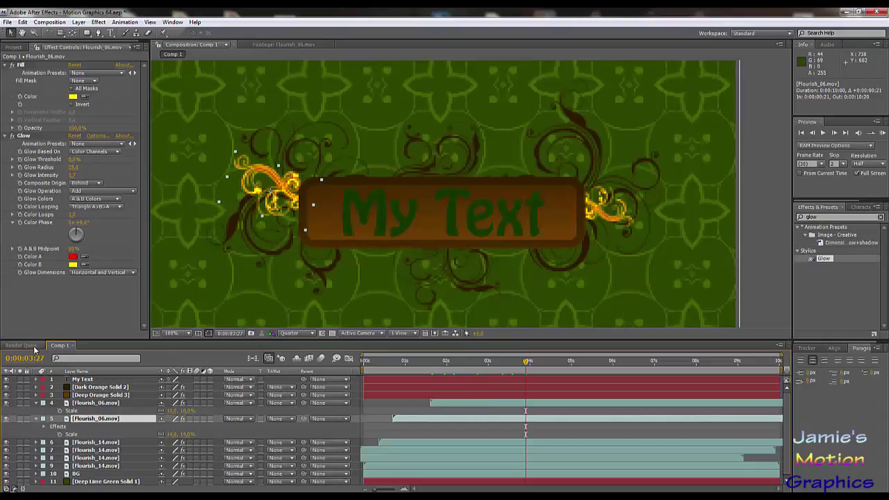
Duplicate the right glowing flourish, restore Half resolution, and place the copy above the middle of the plate's upper edge
click(95, 402)
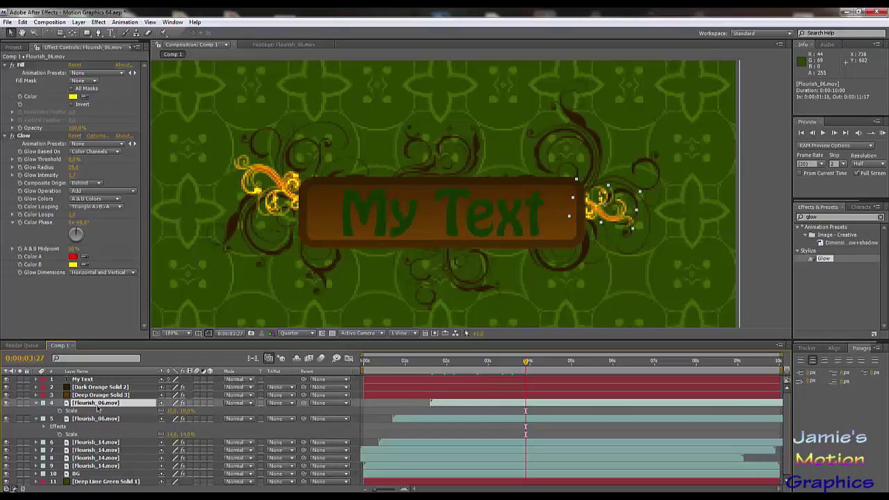
key(ctrl+d)
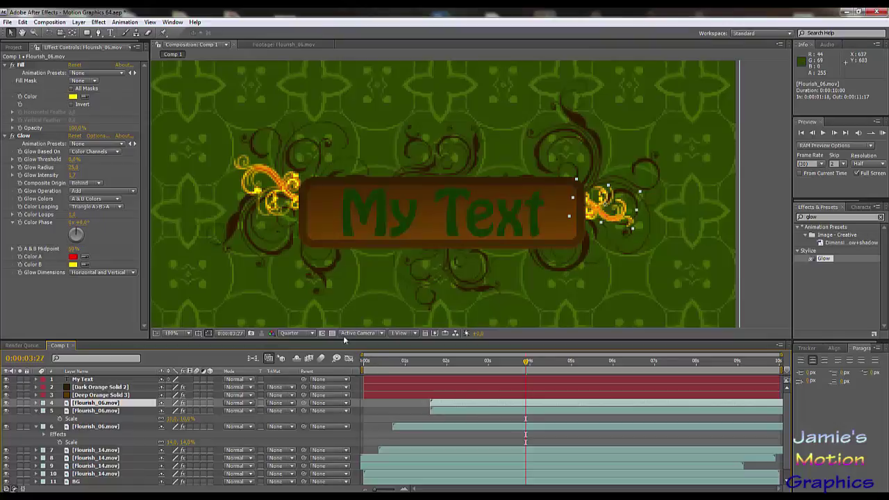
click(304, 333)
click(299, 368)
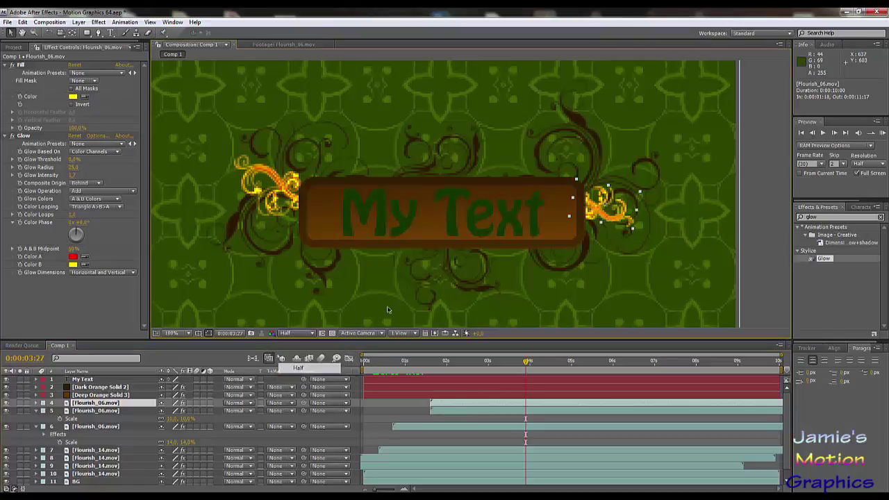
drag(605, 222, 432, 177)
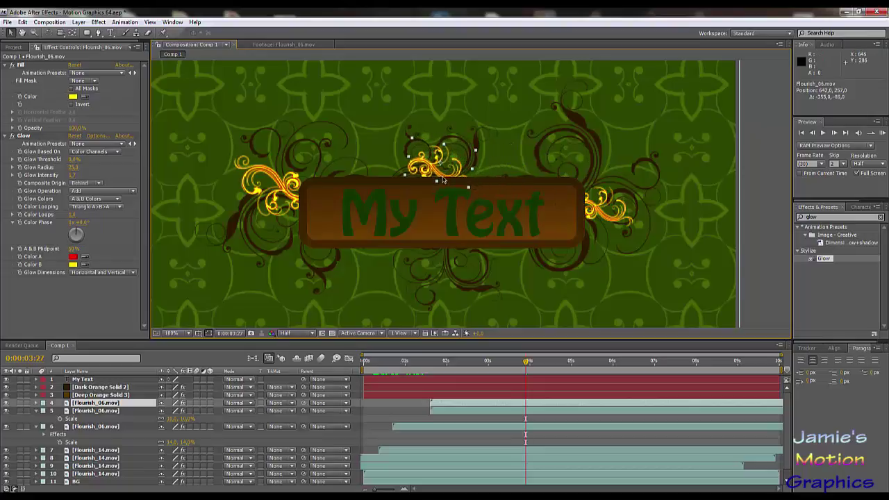
Rotate the upper glowing flourish to 44° and tuck its base behind the plate at about 623, 270
key(r)
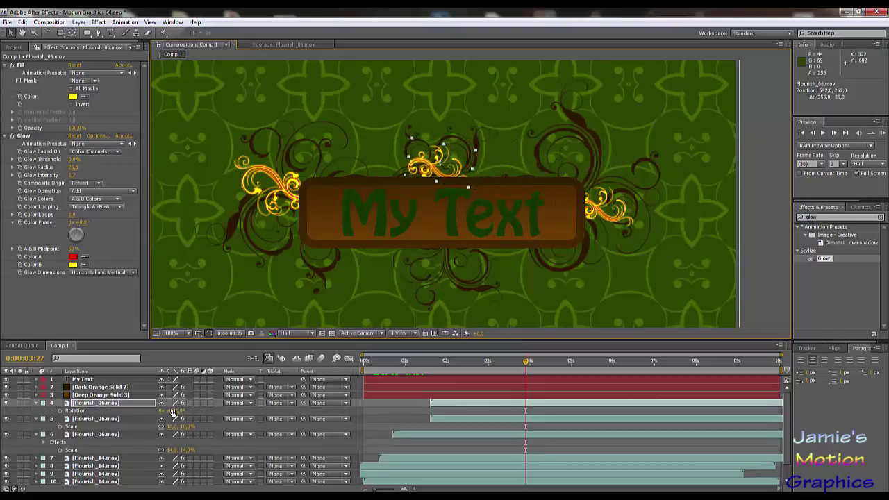
drag(172, 411, 148, 411)
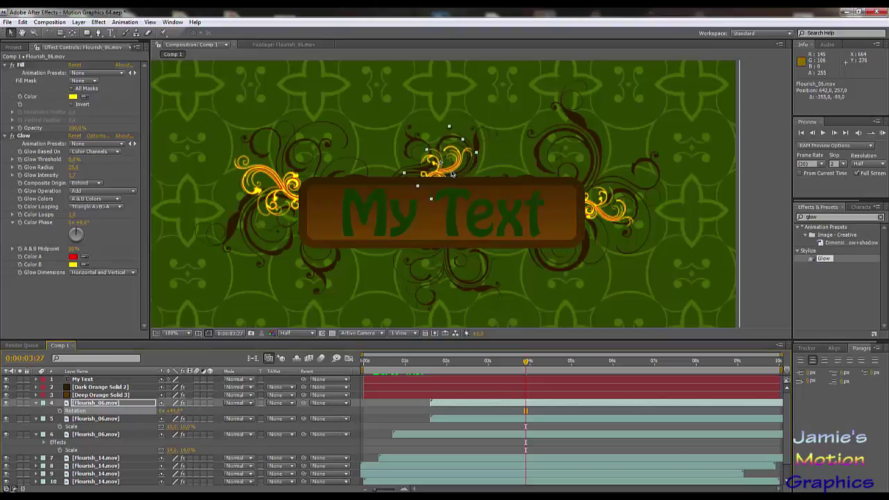
drag(450, 172, 443, 179)
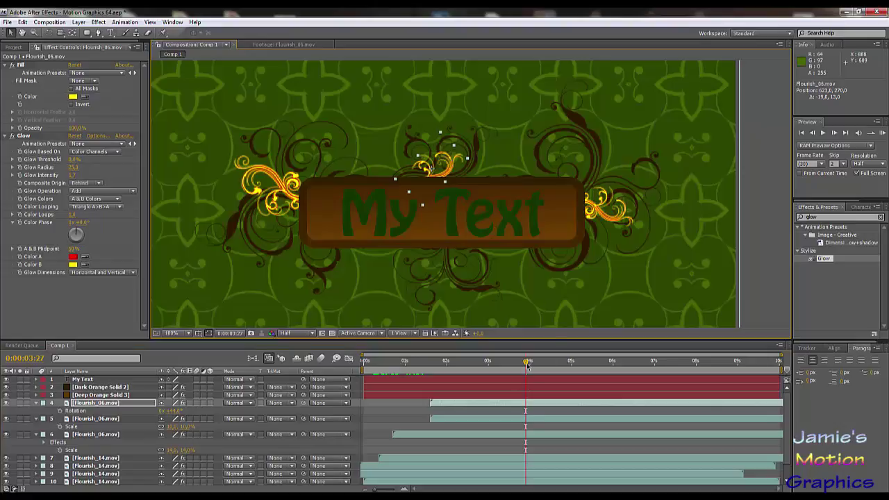
Shift the upper glowing flourish earlier to start at 0:00:00:29 and check its growth up to about four seconds
drag(528, 362, 470, 364)
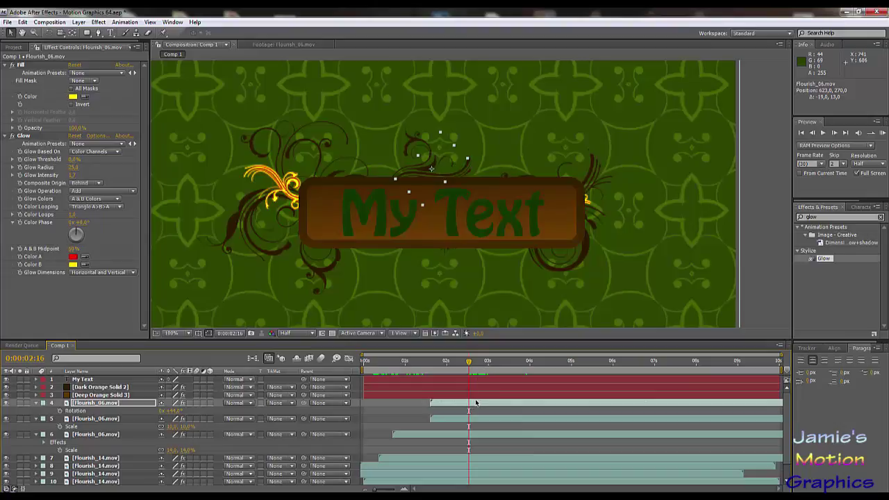
drag(476, 403, 449, 406)
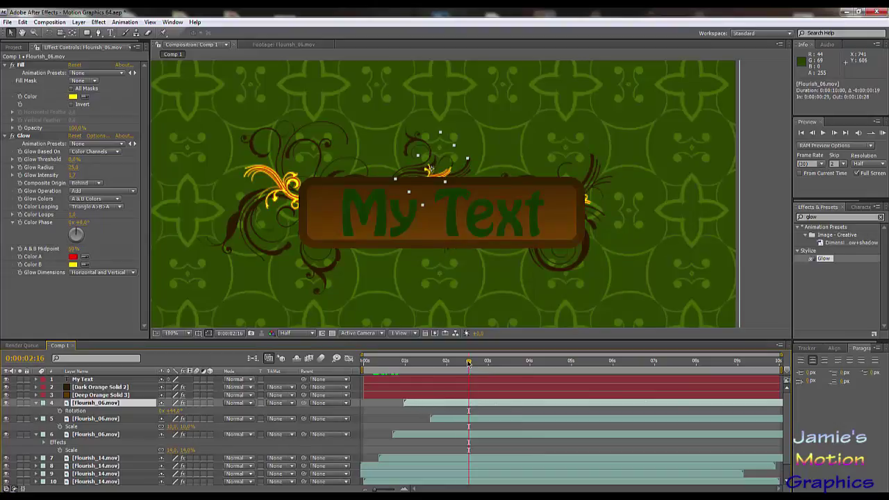
drag(469, 362, 451, 375)
drag(457, 377, 528, 386)
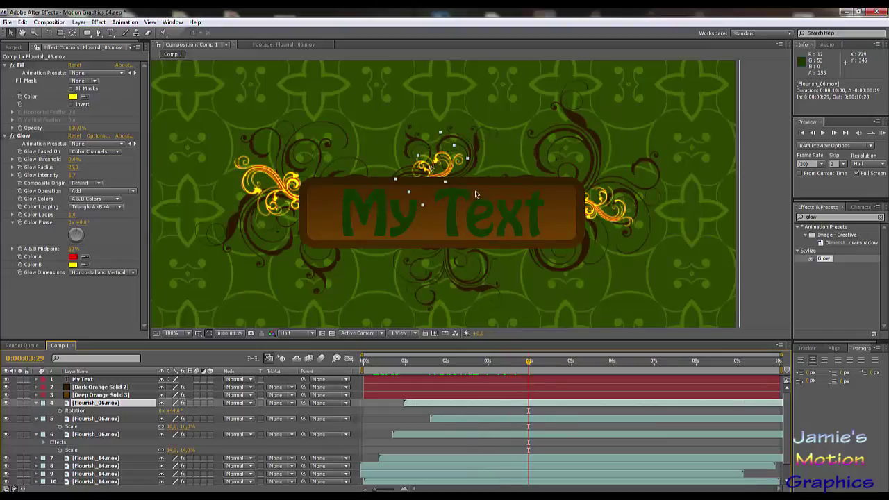
Collapse the three Flourish_06.mov layers and make the My Text layer, both orange solids and all seven flourish layers 3D
scroll(492, 227, down, 2)
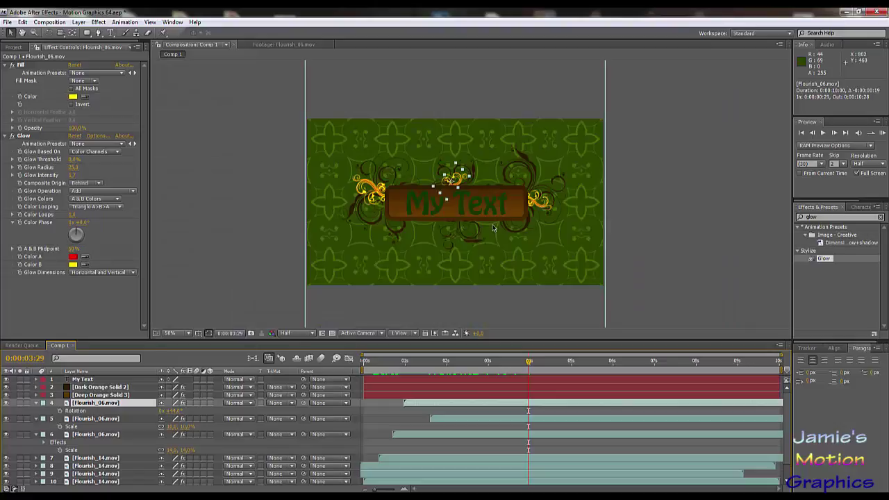
scroll(492, 228, up, 2)
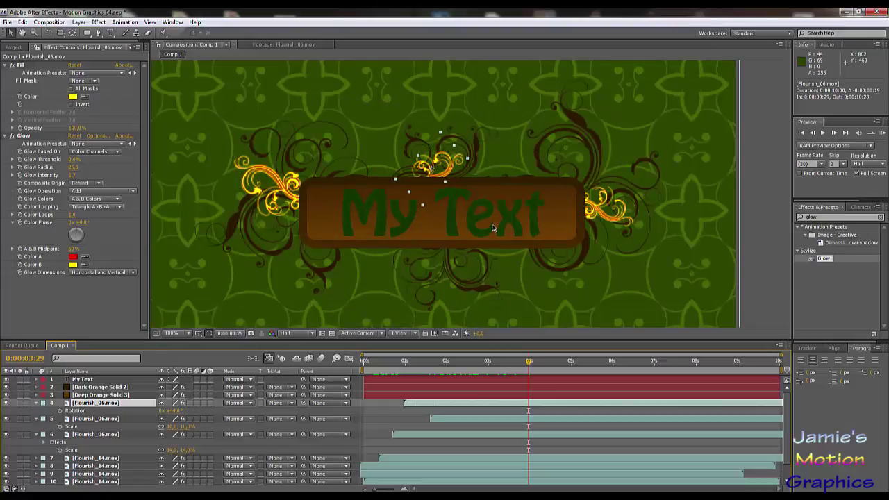
click(36, 403)
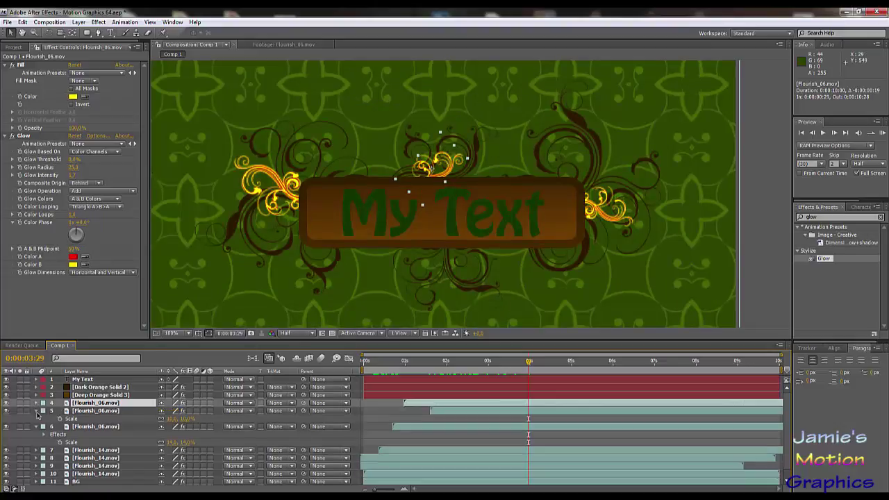
click(36, 410)
click(35, 418)
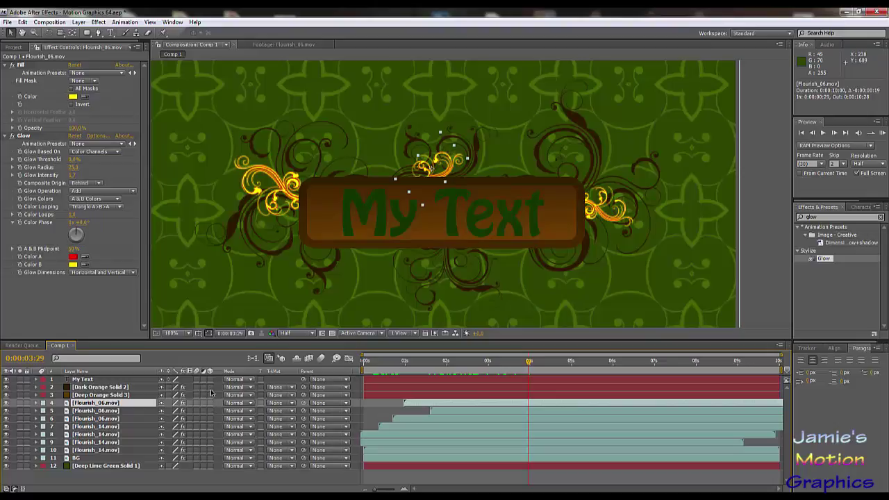
click(99, 380)
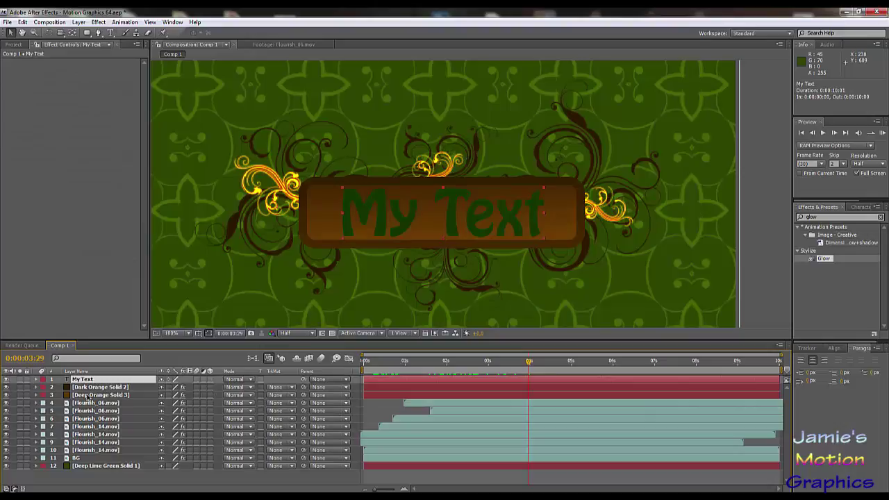
drag(211, 386, 210, 454)
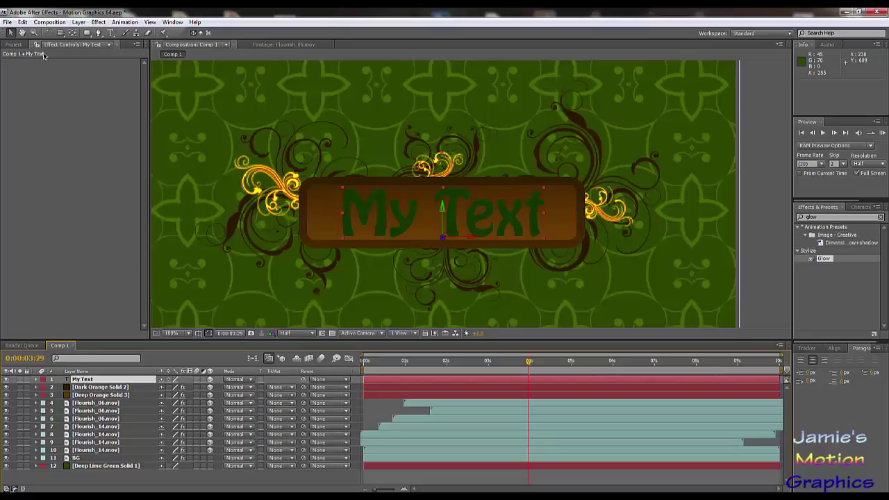
Create a new camera layer named Camera 1 using the 50mm preset
click(79, 22)
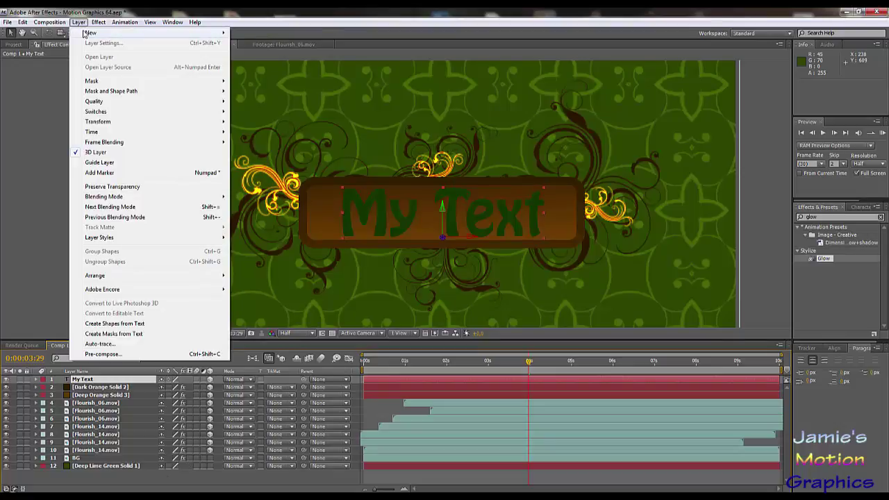
mouse_move(84, 33)
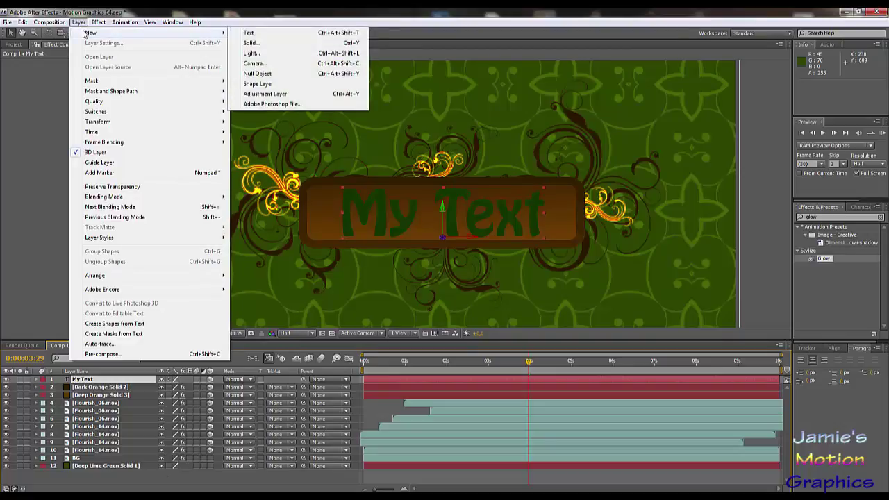
click(272, 65)
click(495, 183)
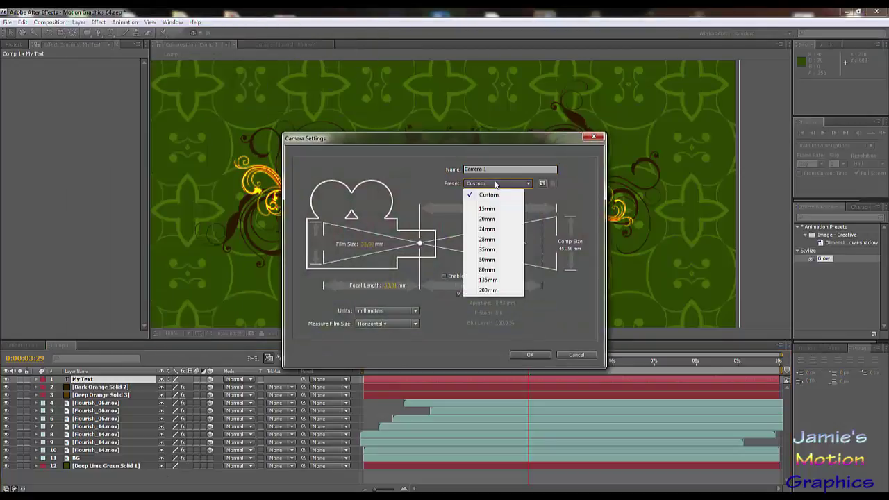
click(493, 259)
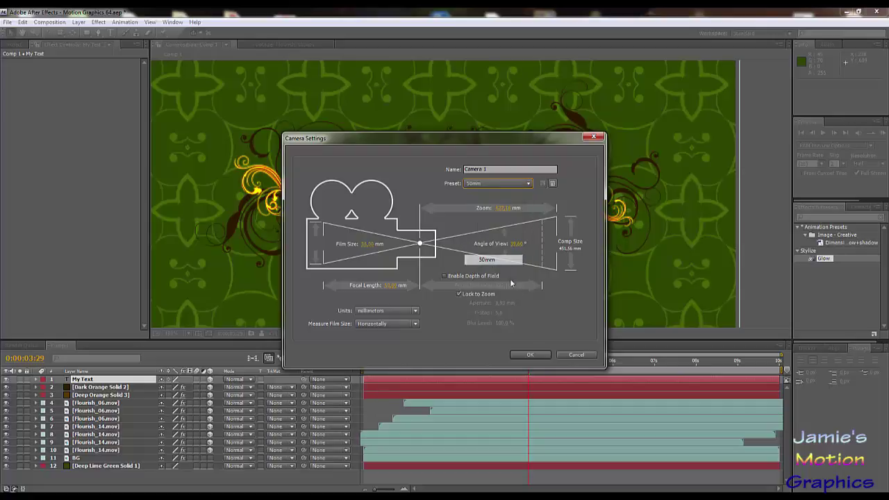
click(530, 354)
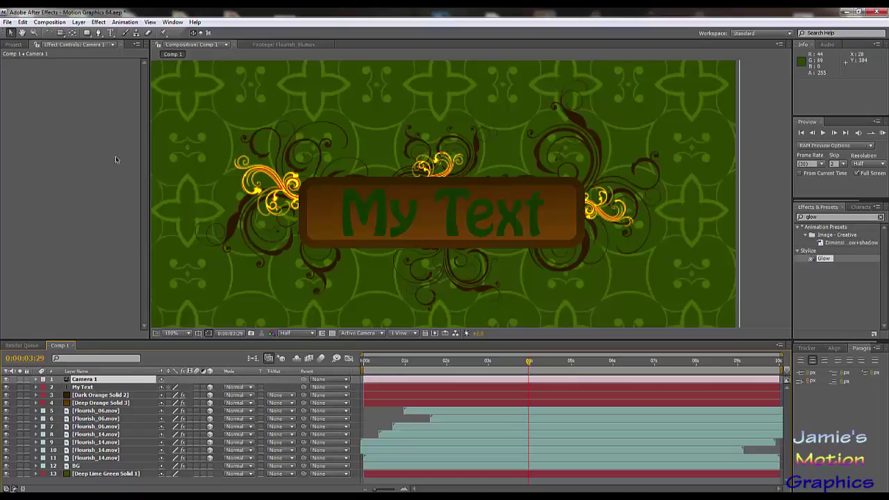
Orbit Camera 1 with the Orbit Camera Tool to view the text panel obliquely from its right side and above
click(60, 33)
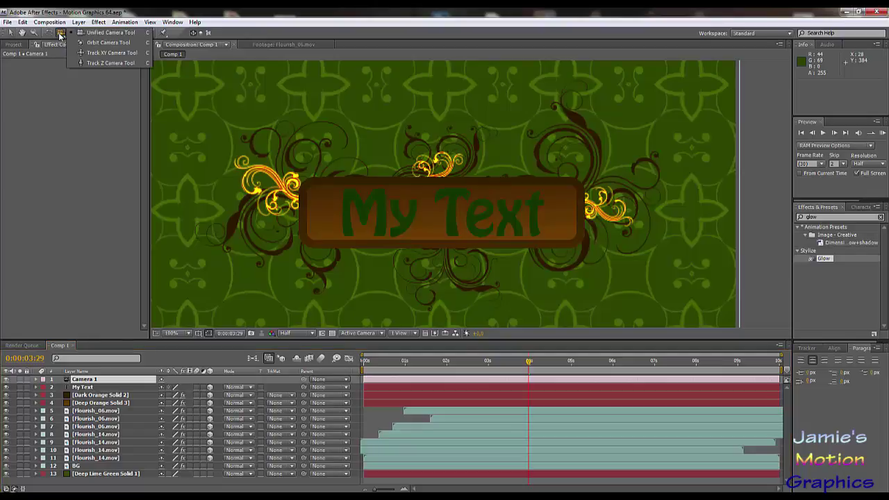
click(80, 43)
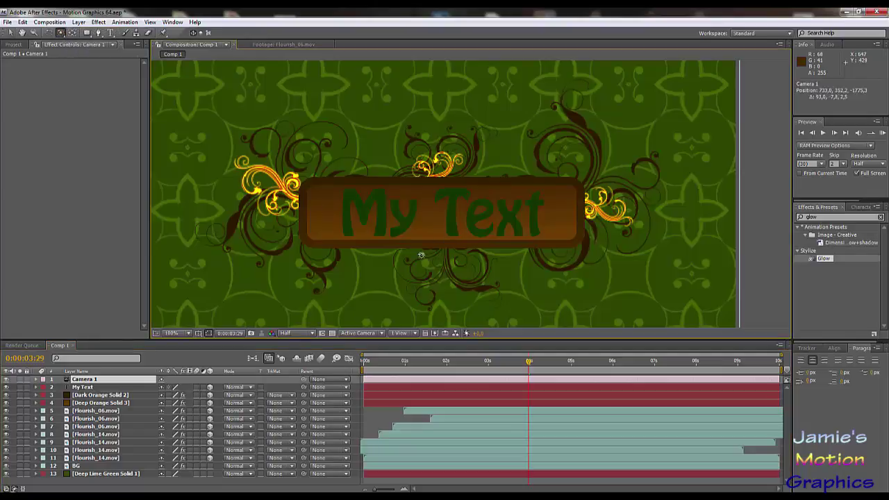
drag(448, 242, 333, 320)
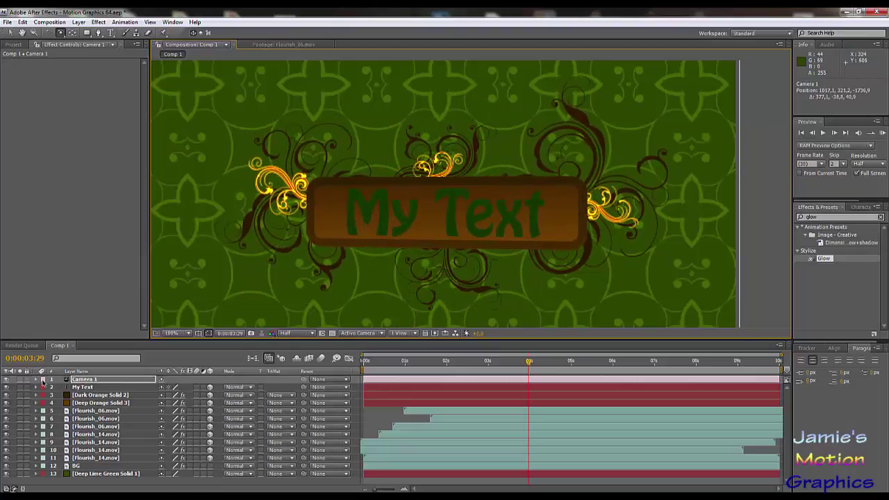
drag(502, 232, 448, 261)
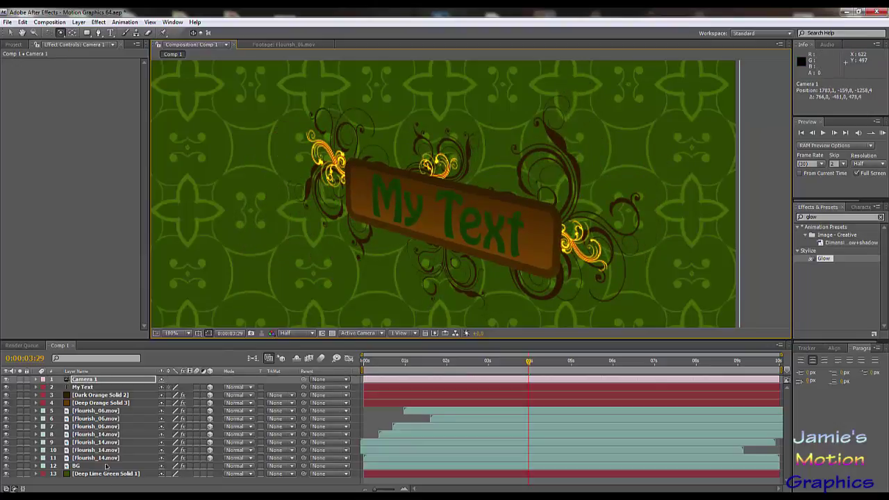
Try shifting the My Text layer slightly along Z and set its Z position to 0
click(105, 388)
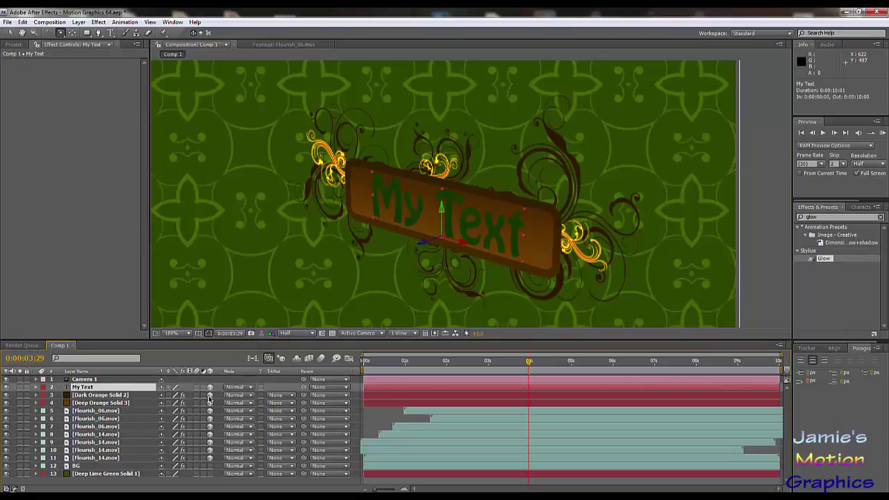
key(p)
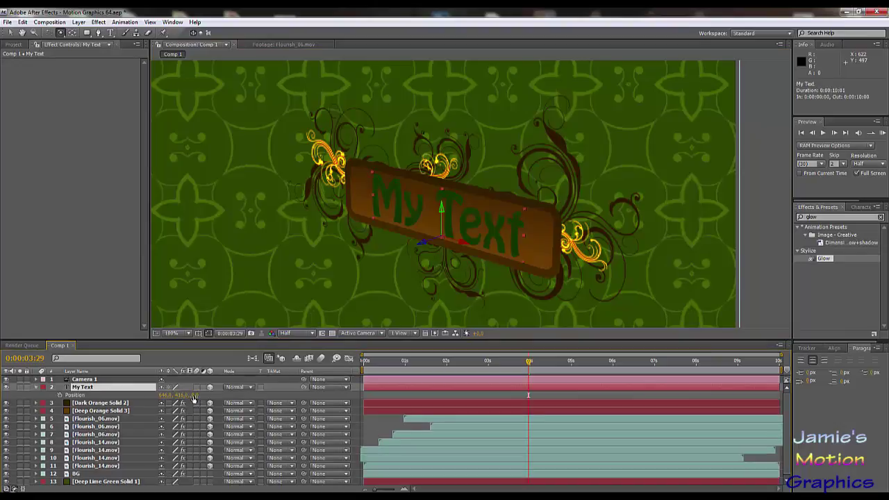
drag(197, 395, 193, 395)
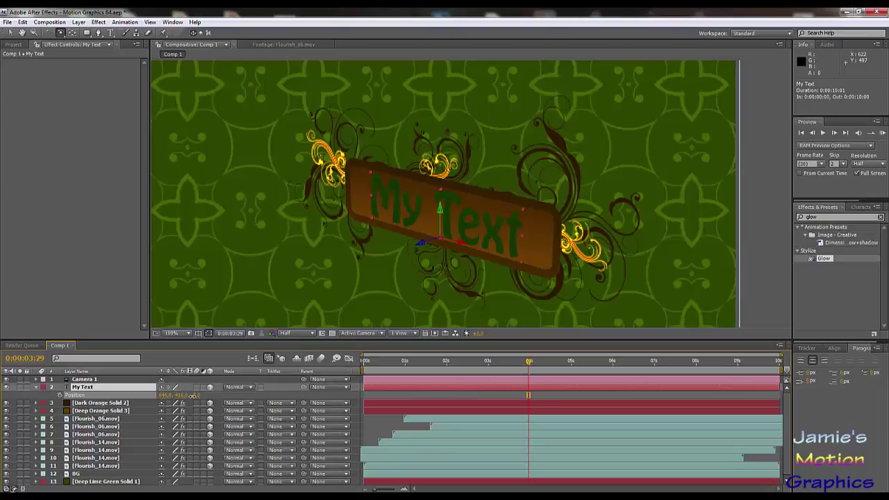
click(198, 395)
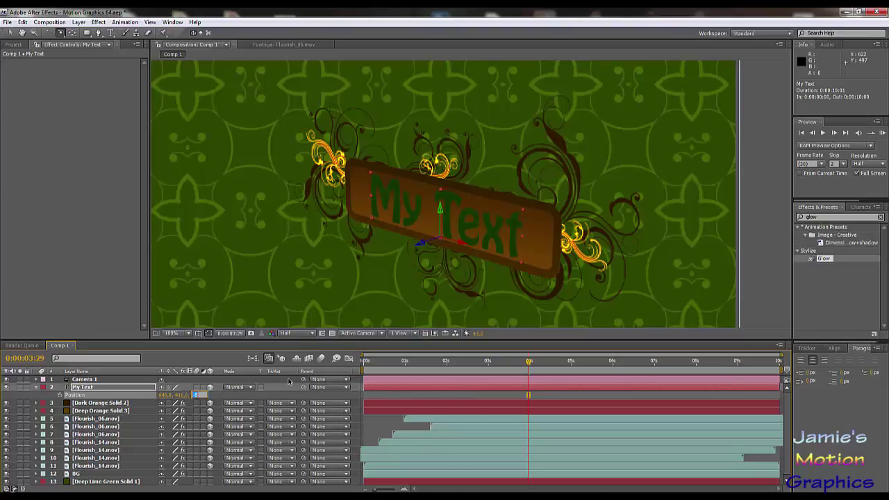
text(0)
key(Return)
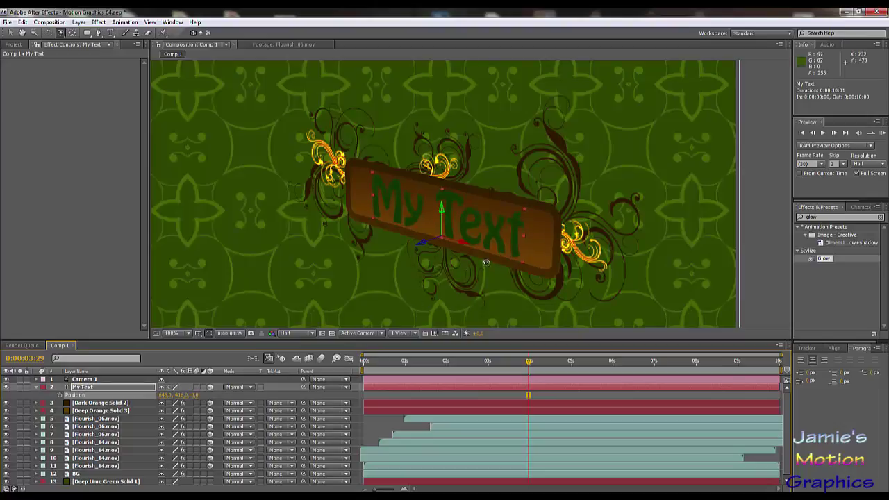
Set the My Text layer's Z position to -5, orbit the camera from behind the panel to a nearly frontal view, and collapse the layer
drag(493, 256, 411, 236)
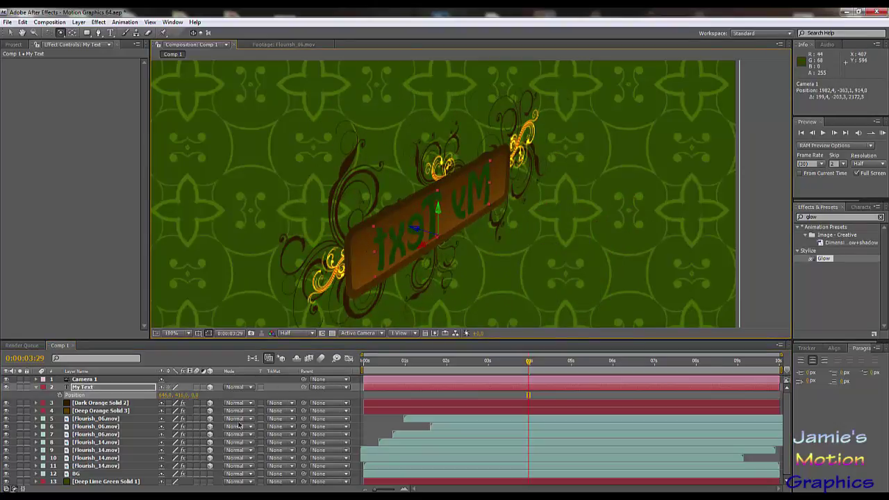
click(196, 395)
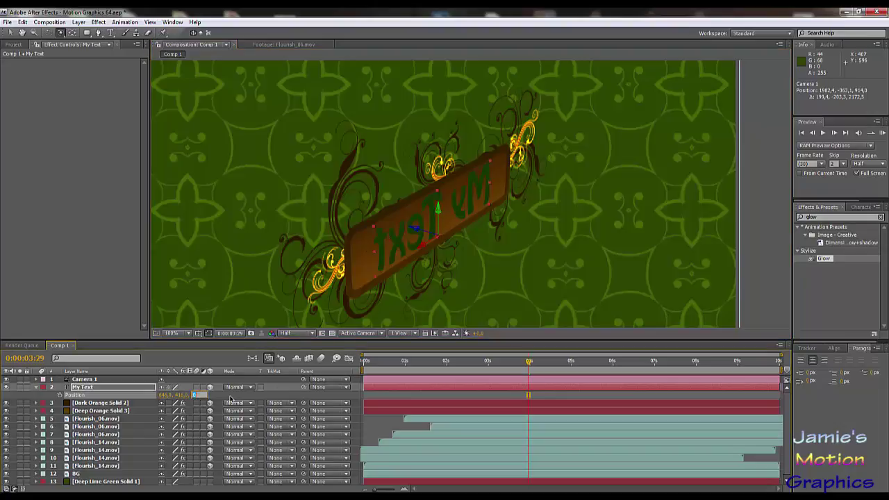
text(-5)
key(Return)
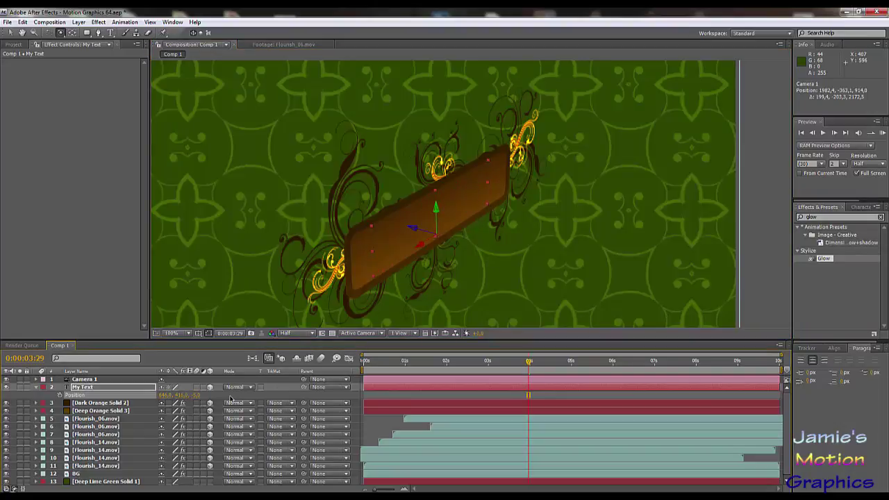
drag(359, 283, 562, 276)
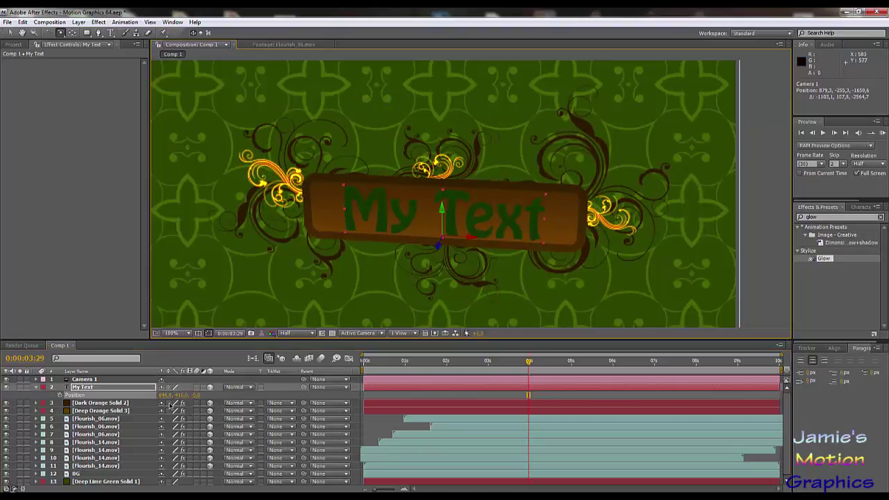
click(36, 388)
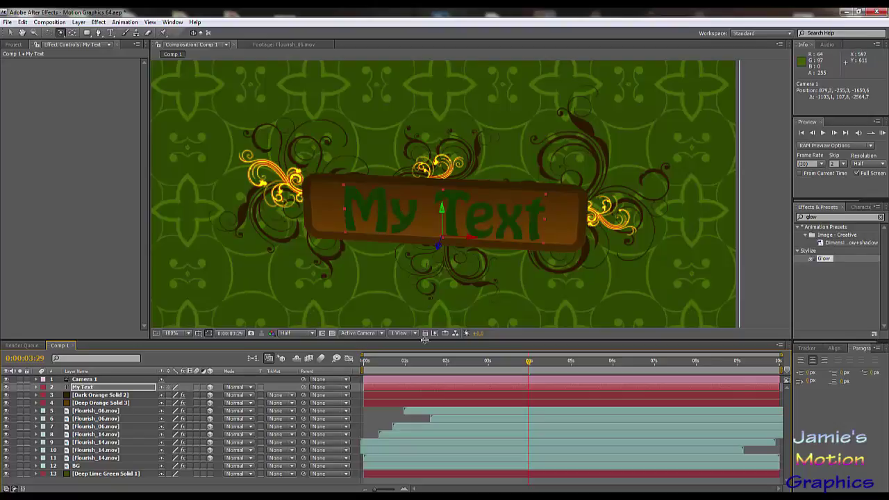
click(97, 394)
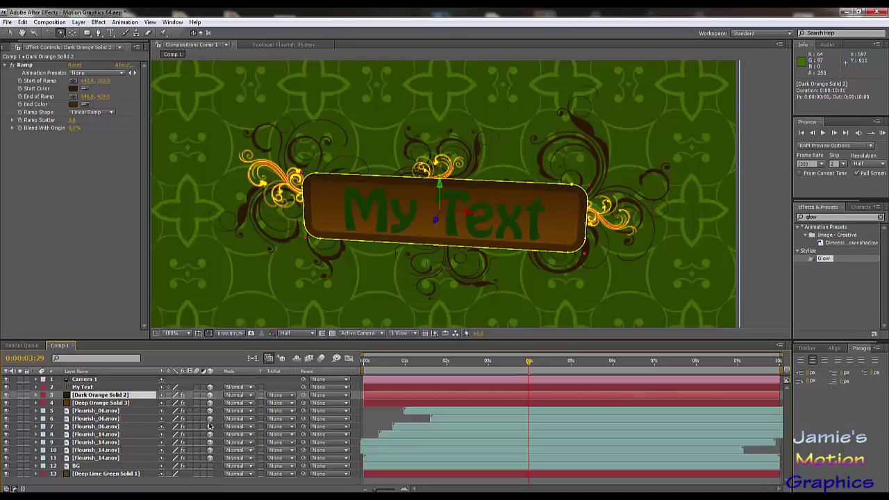
shift+click(124, 405)
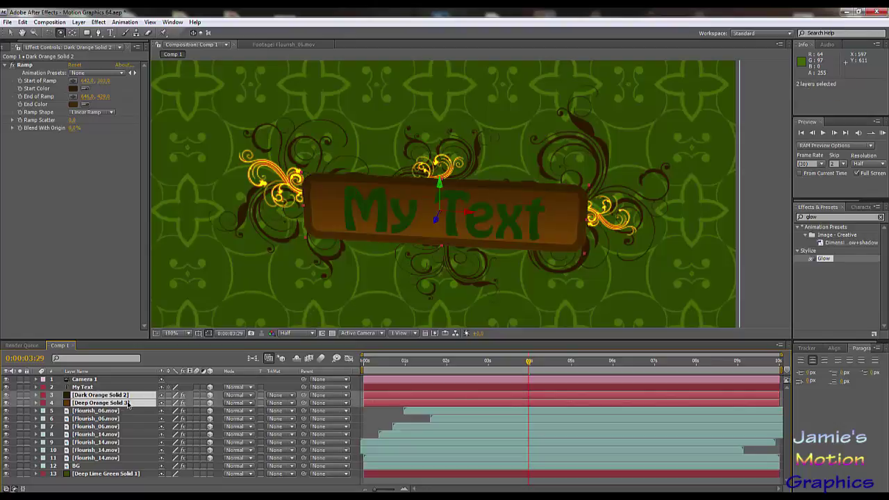
click(128, 411)
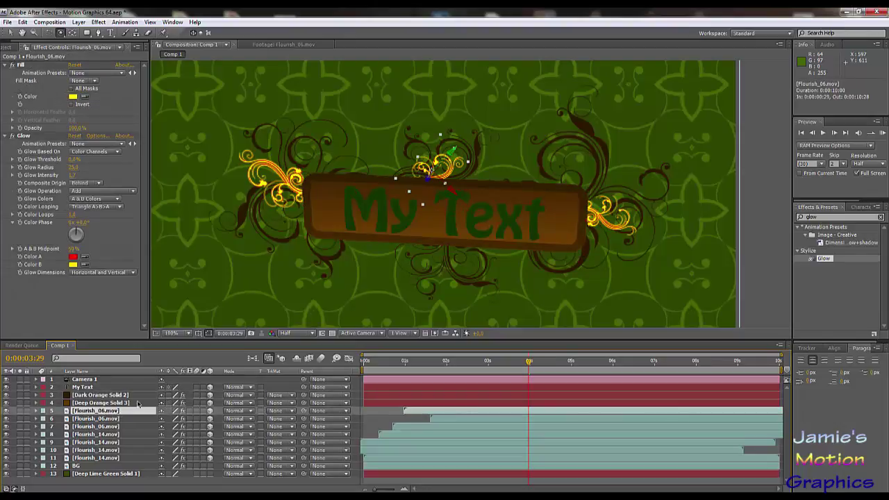
click(125, 395)
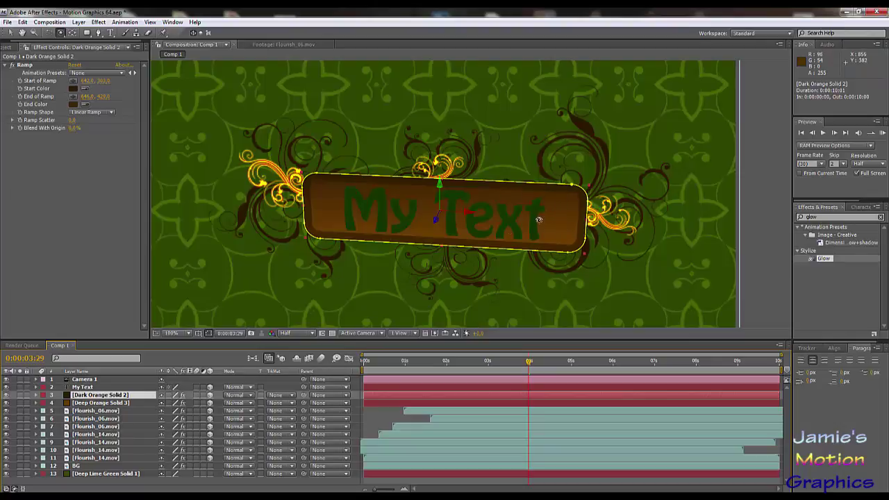
Orbit the camera to a steep side view and move all seven flourish layers behind the panel to a Z position of about 6
drag(565, 230, 305, 244)
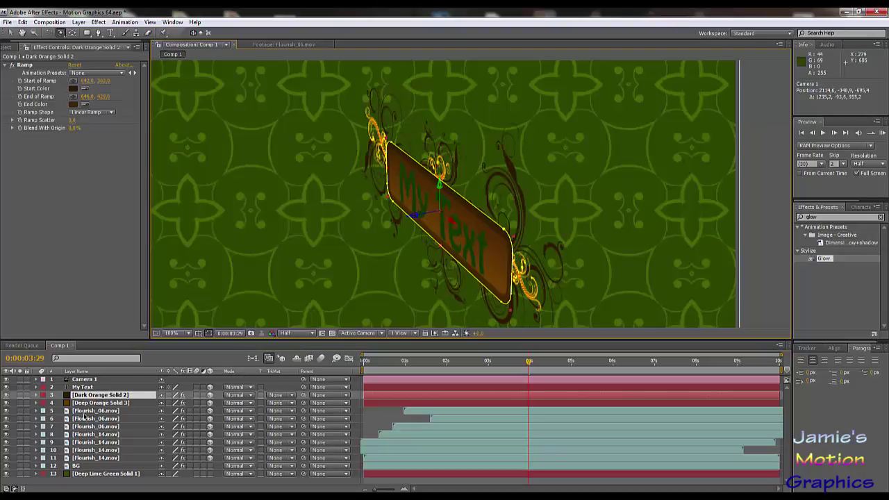
click(83, 412)
shift+click(85, 458)
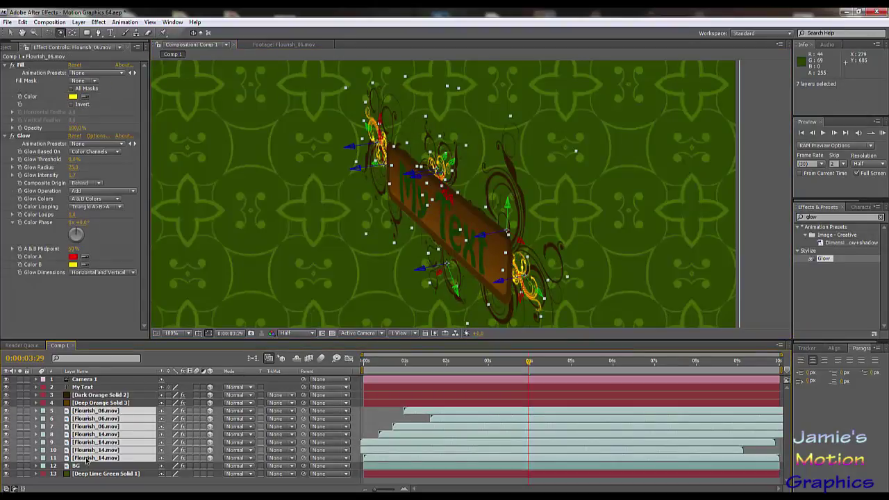
key(p)
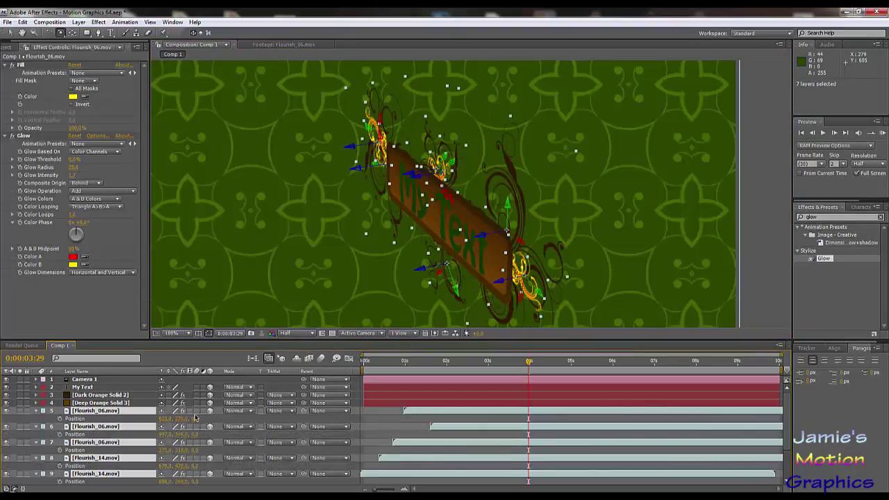
drag(197, 418, 199, 419)
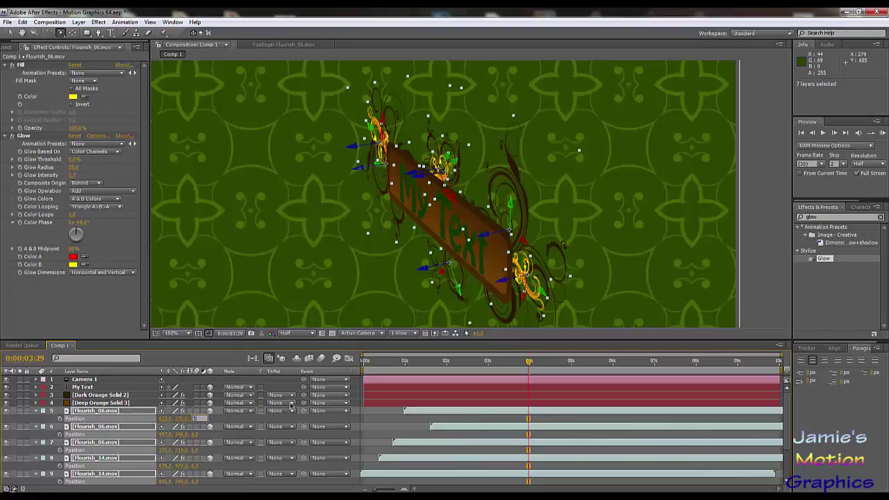
Try entering one exact Z position for all seven flourish layers, undo that entry and clear the layer selection
key(Return)
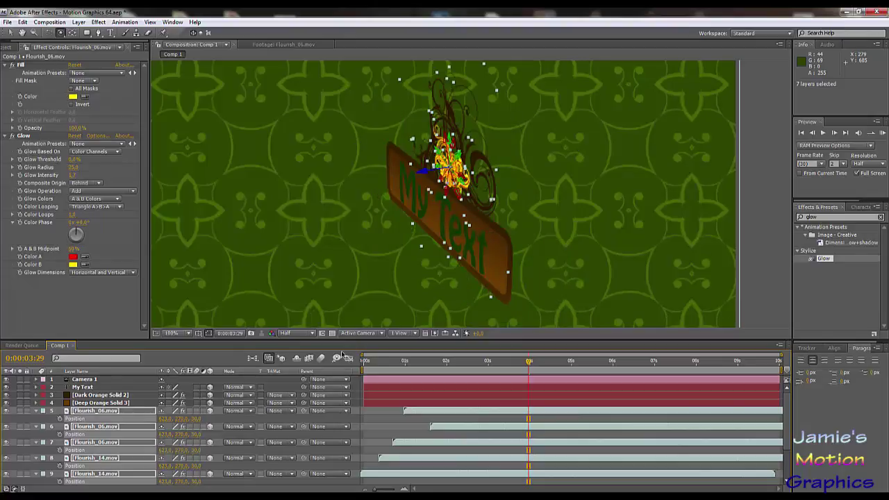
key(ctrl+z)
click(211, 422)
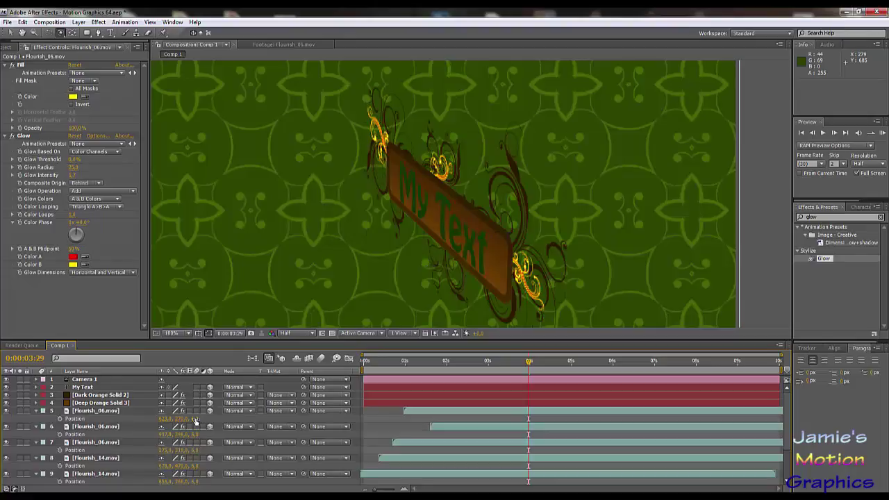
Restore the flourish layers' selection, move all seven to a Z position of 30, and orbit the camera to check the gap
key(ctrl+z)
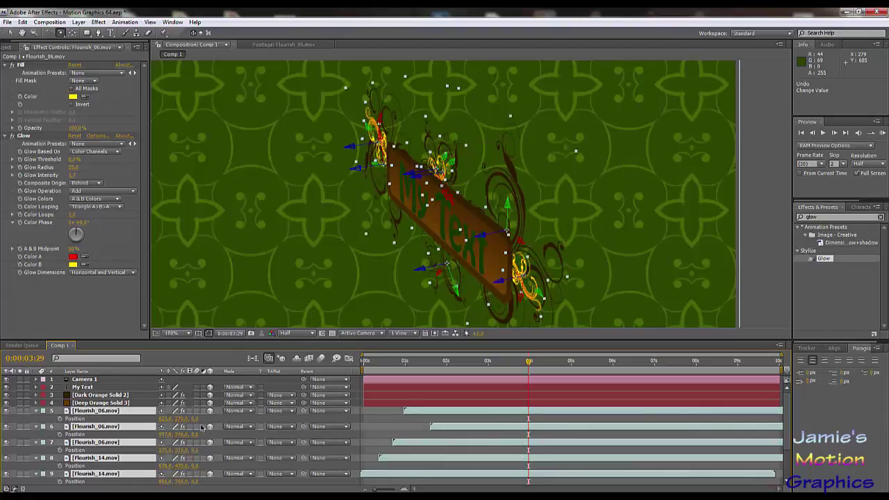
drag(196, 418, 213, 422)
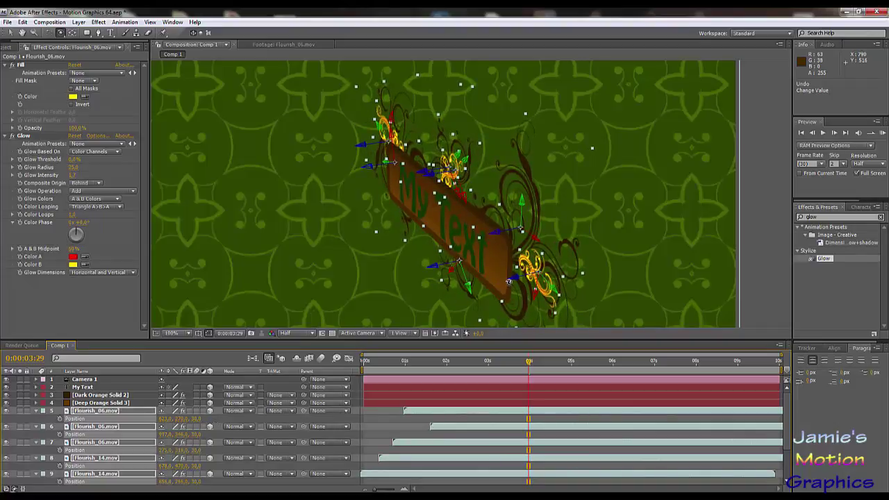
drag(461, 290, 407, 302)
Pre-compose My Text, Dark Orange Solid 2 and Deep Orange Solid 3 as Pre-comp 3, moving all attributes into the new composition
click(96, 388)
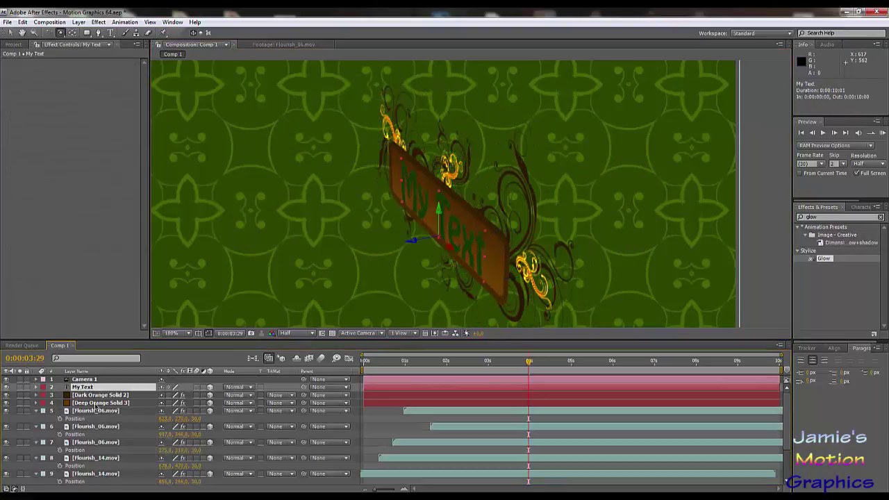
shift+click(95, 402)
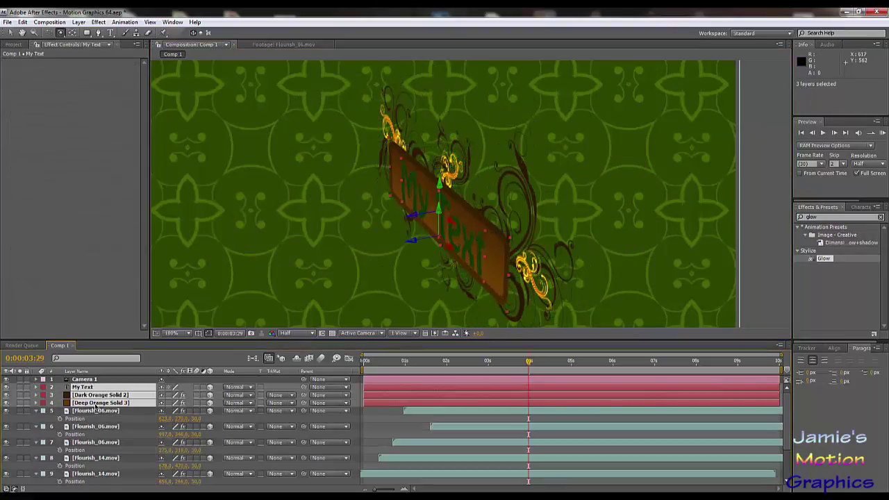
click(79, 22)
click(104, 355)
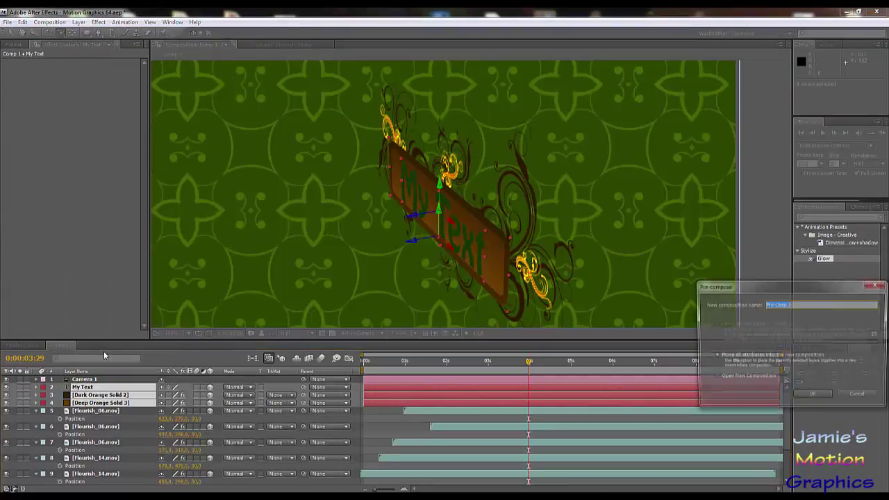
click(813, 399)
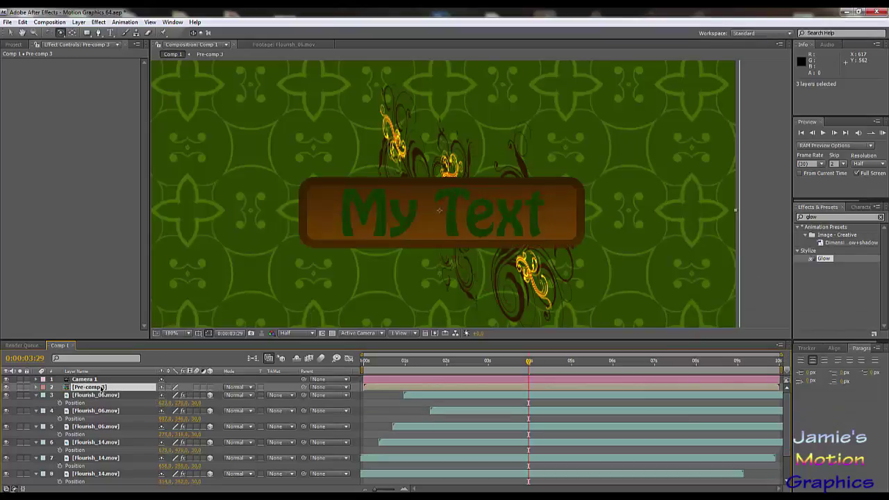
Open Pre-comp 3 and add a camera named Camera 1 with the 50mm preset
double_click(103, 388)
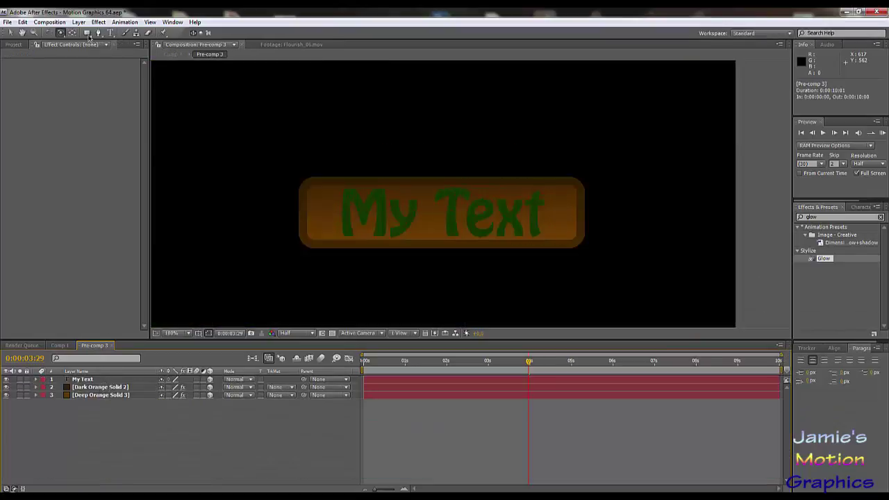
click(79, 22)
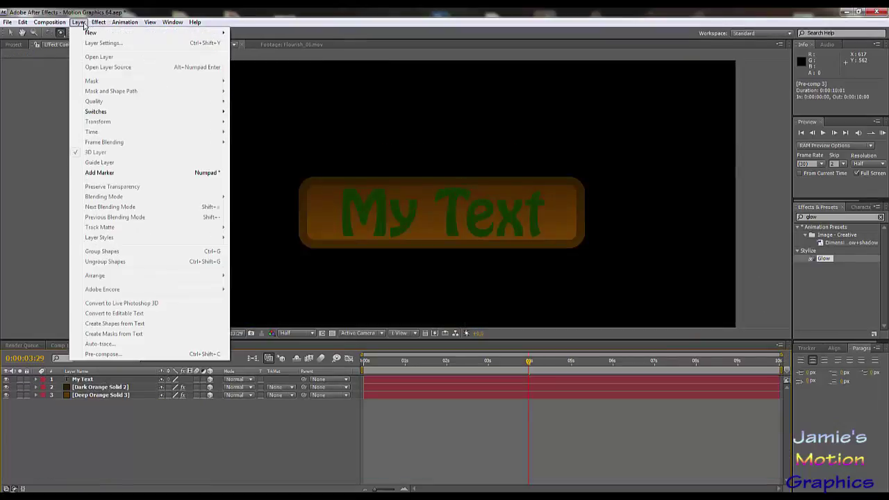
mouse_move(90, 33)
click(261, 63)
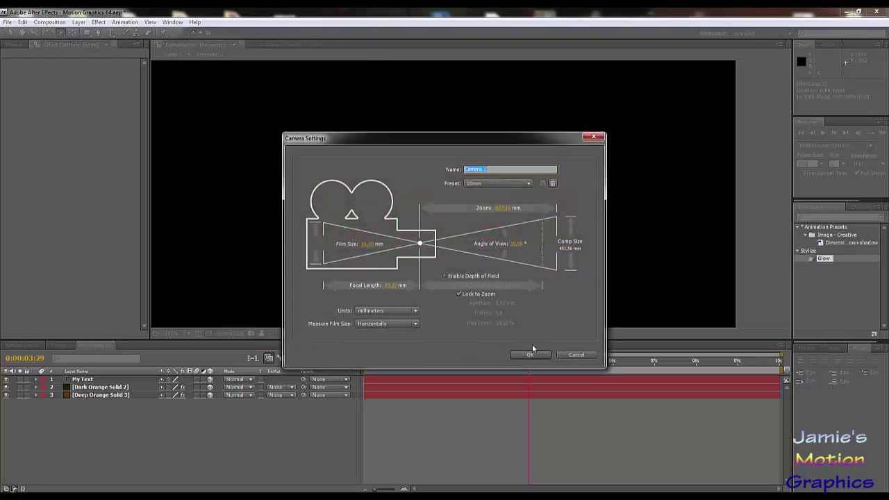
click(531, 354)
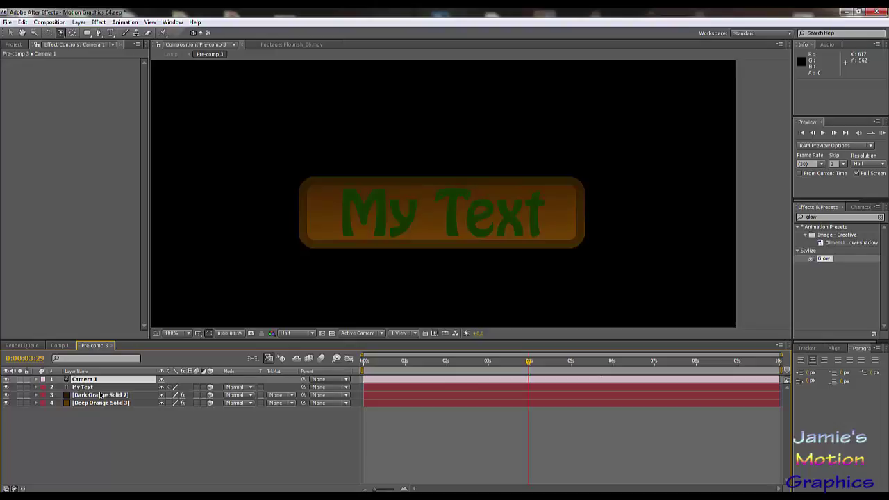
Return to Comp 1, enable Collapse Transformations for the Pre-comp 3 layer and duplicate that layer
click(64, 345)
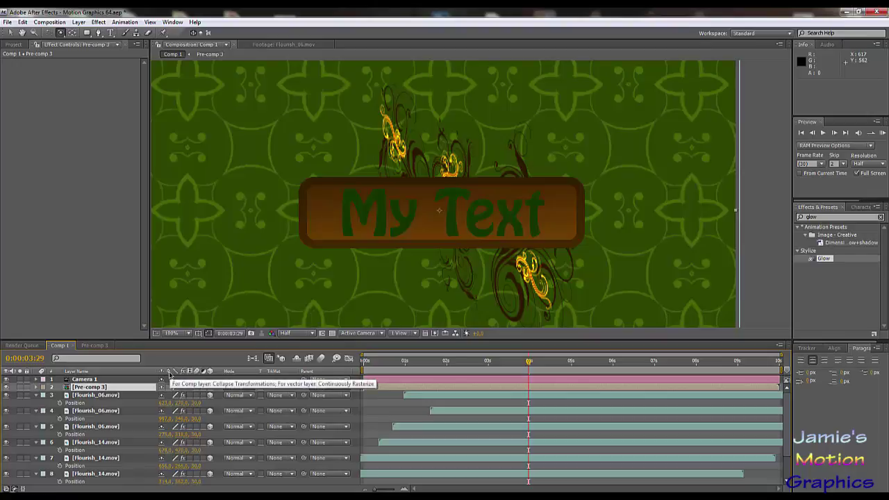
click(169, 387)
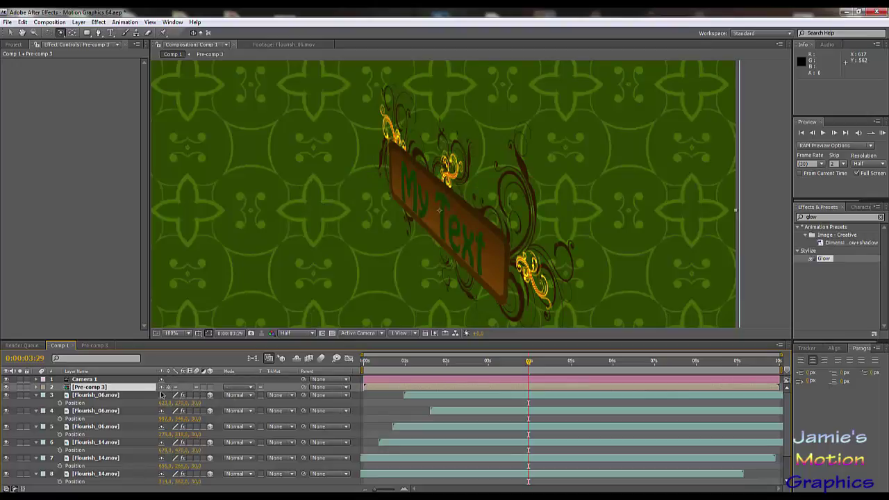
click(105, 388)
key(ctrl+d)
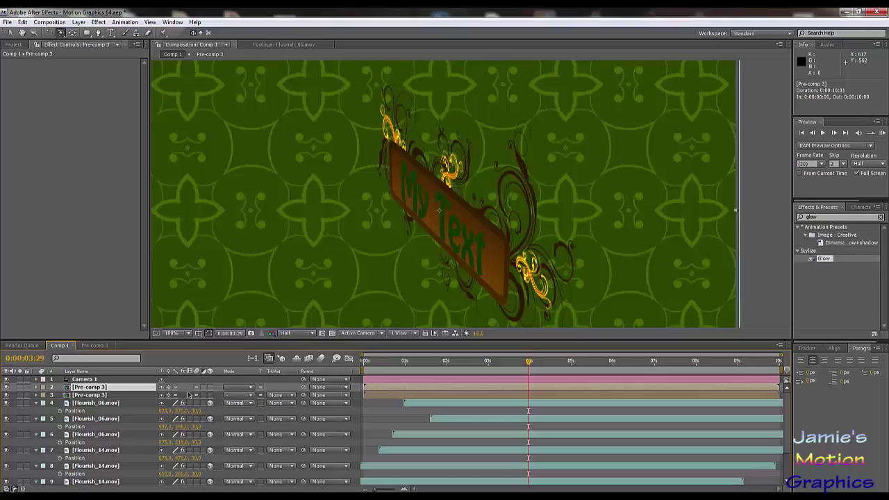
Make both Pre-comp 3 layers 3D and set the upper copy's Y Rotation to 180°
key(r)
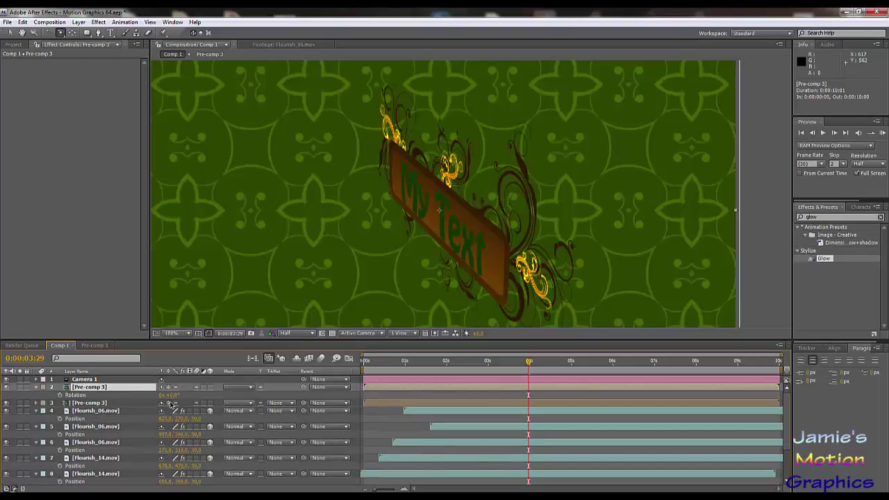
click(211, 387)
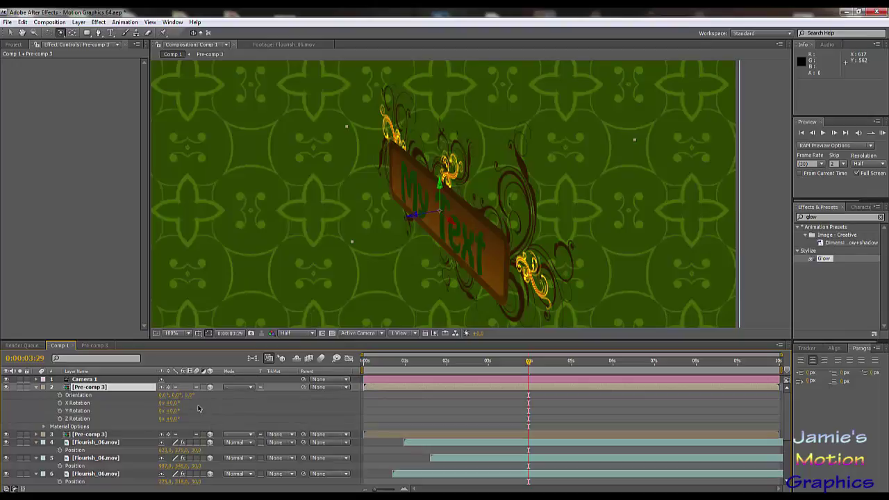
click(171, 410)
text(180)
key(Return)
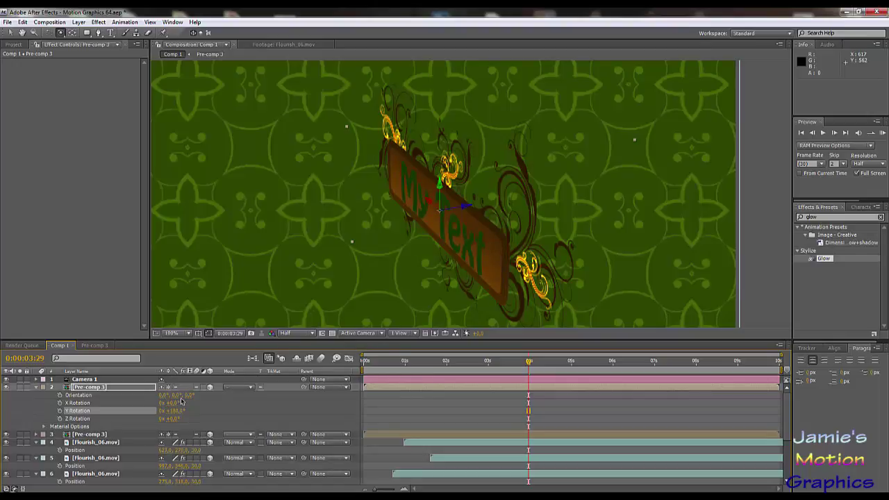
Set the upper Pre-comp 3 layer's Z position to 60 and orbit the camera around the title to inspect both sides
key(p)
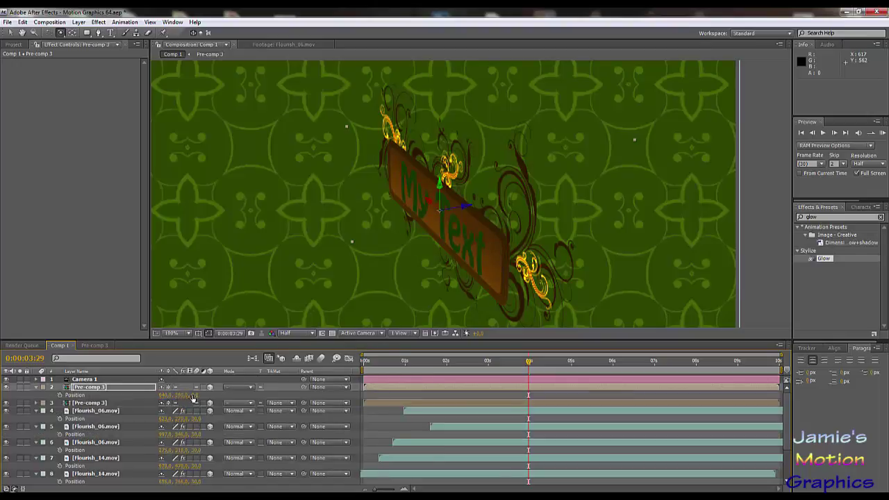
click(194, 395)
key(Return)
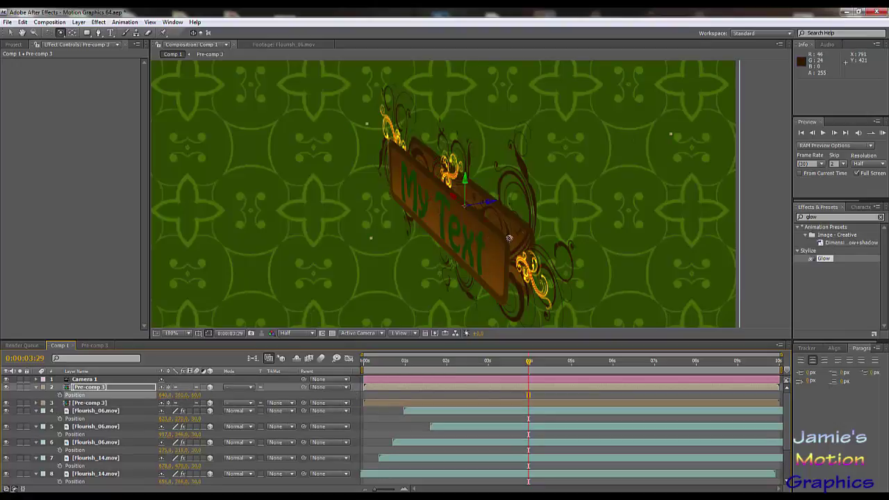
drag(500, 276, 456, 286)
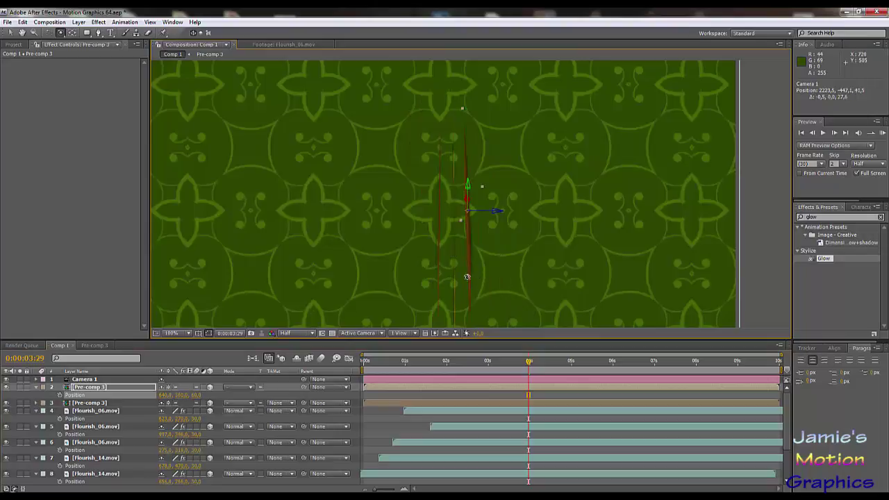
drag(452, 254, 365, 282)
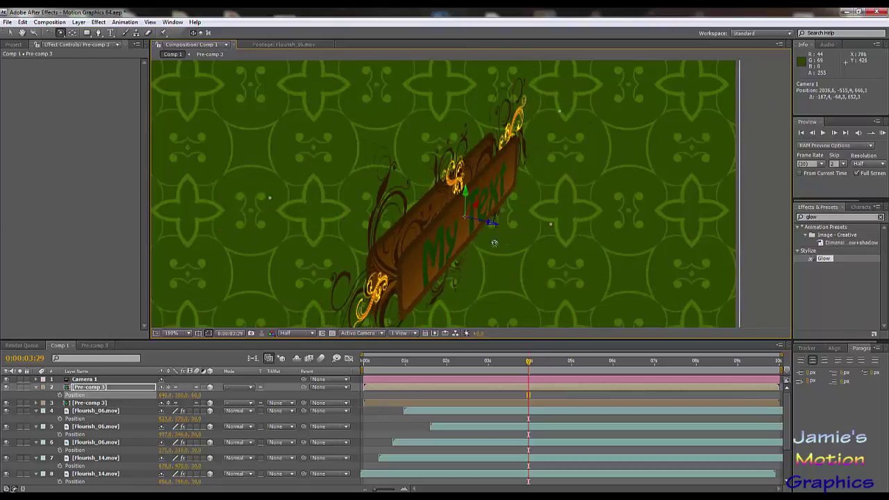
drag(384, 247, 540, 277)
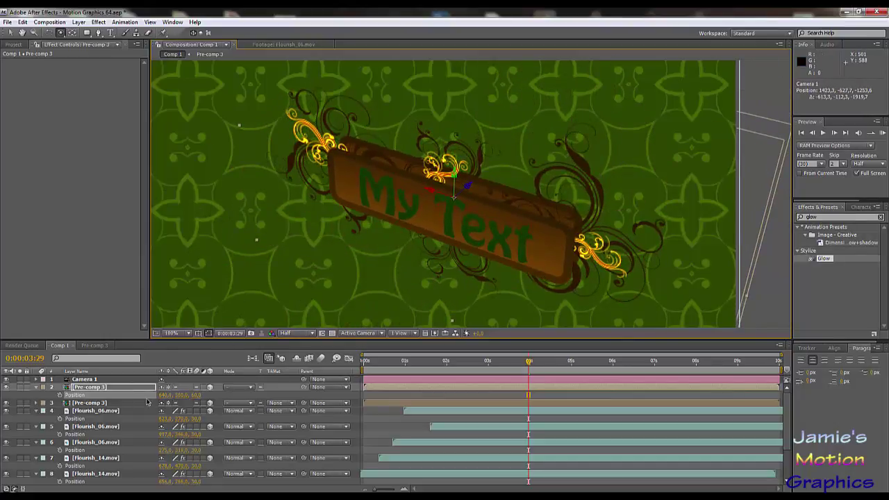
Turn off Collapse Transformations for both Pre-comp 3 layers and orbit the camera to the back of the title
click(170, 387)
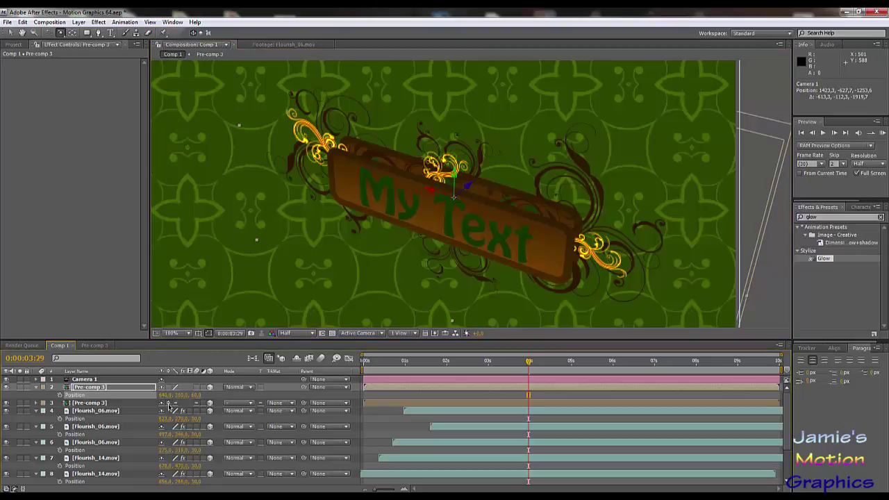
click(169, 403)
drag(545, 253, 393, 236)
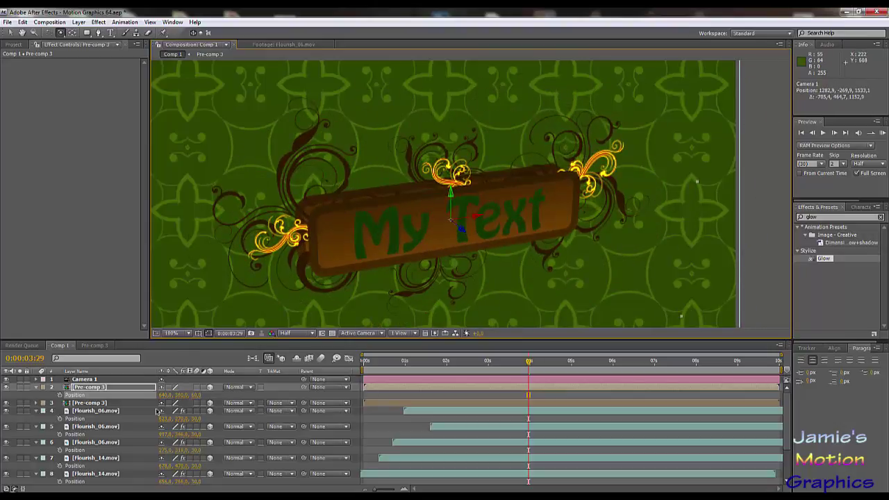
Try switching off 3D for the lower Pre-comp 3 layer while orbiting the camera, and switch it back on
click(210, 403)
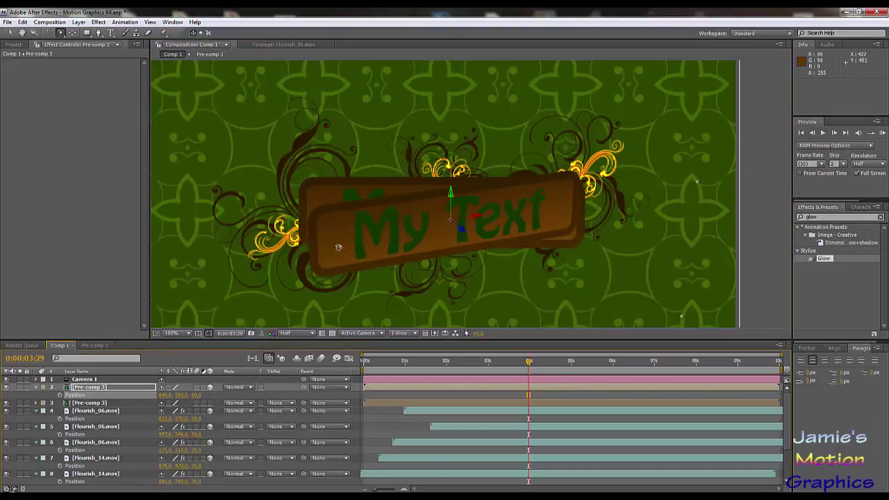
drag(324, 253, 343, 324)
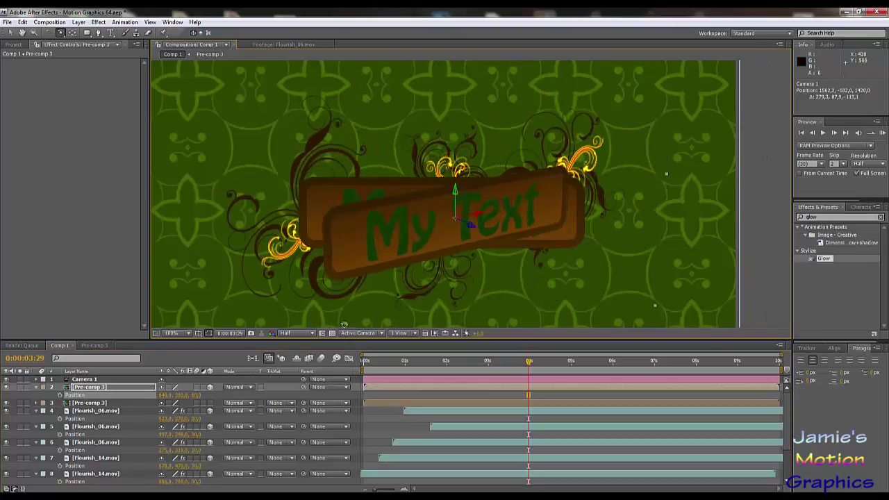
click(211, 403)
Orbit the camera to the front of the title, expand the Camera 1 layer and reset its transform
drag(360, 240, 484, 281)
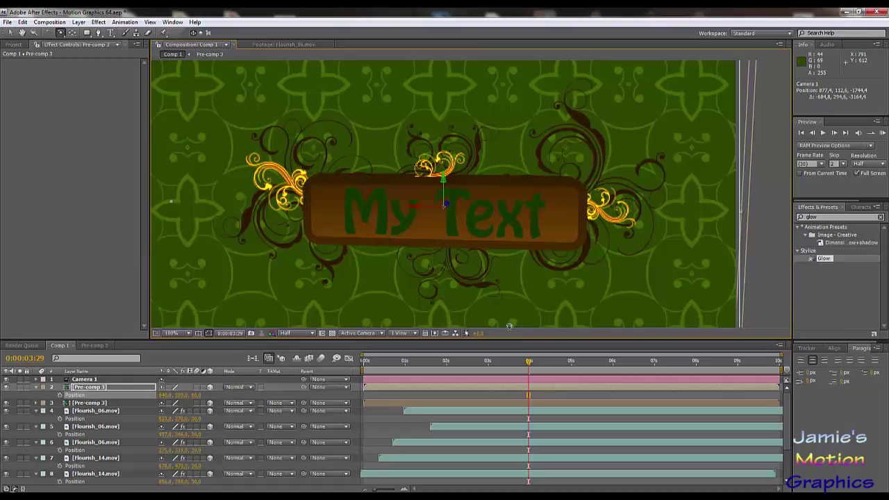
click(831, 218)
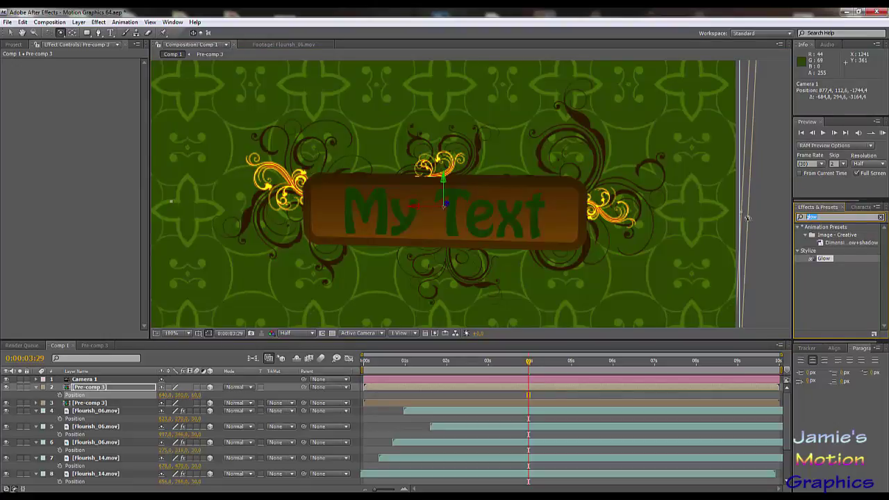
click(35, 379)
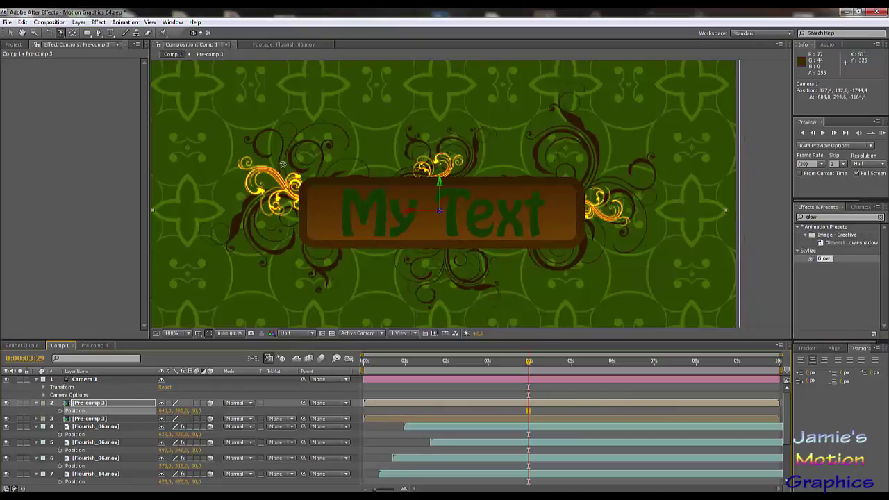
Create a pure red solid layer in Comp 1, 1280 px wide and 720 px high
click(61, 24)
mouse_move(75, 24)
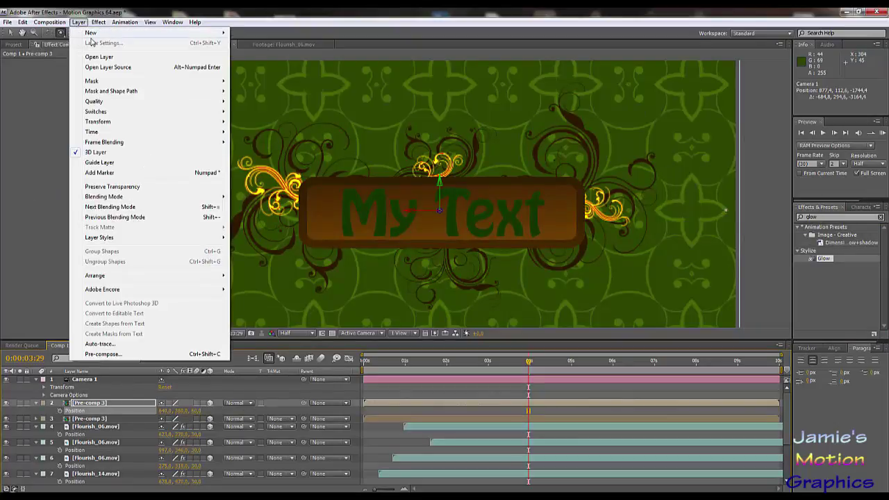
mouse_move(97, 33)
click(251, 43)
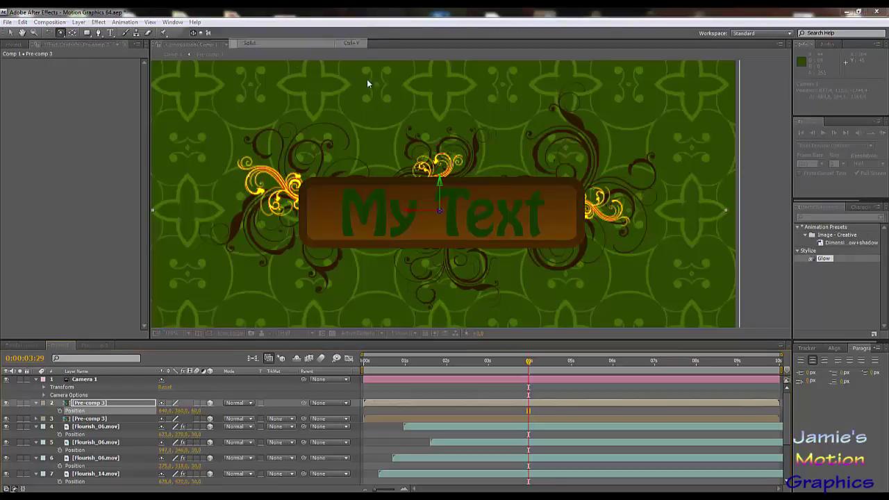
click(794, 390)
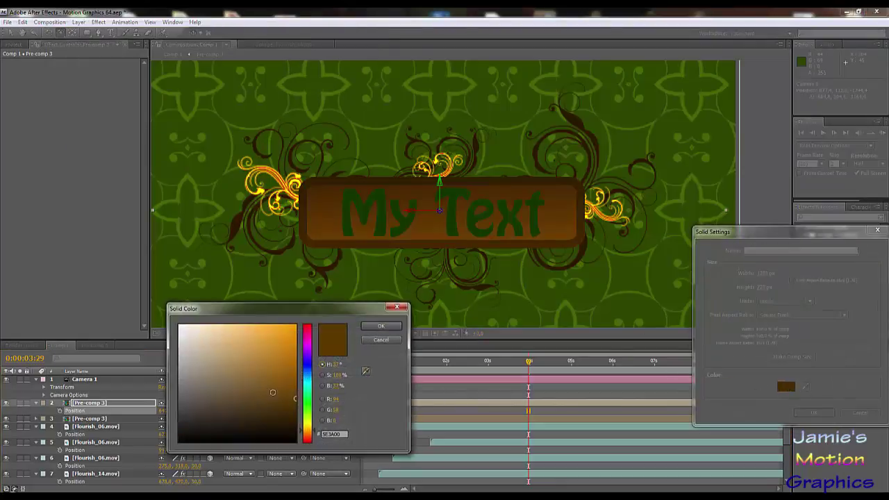
drag(306, 434, 311, 448)
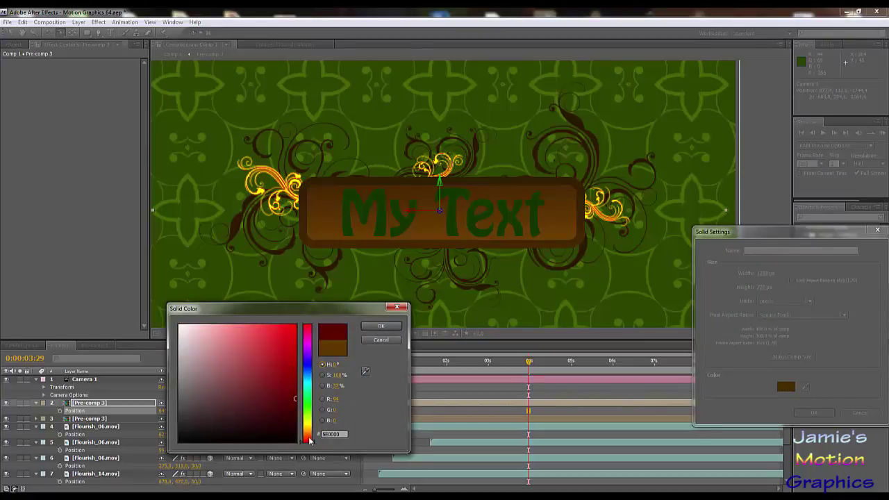
drag(309, 425, 314, 448)
drag(283, 371, 296, 325)
click(379, 327)
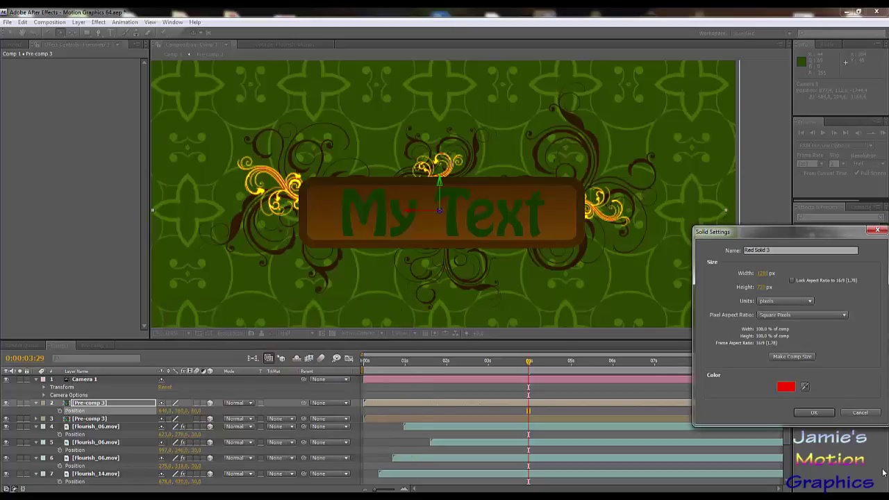
click(819, 413)
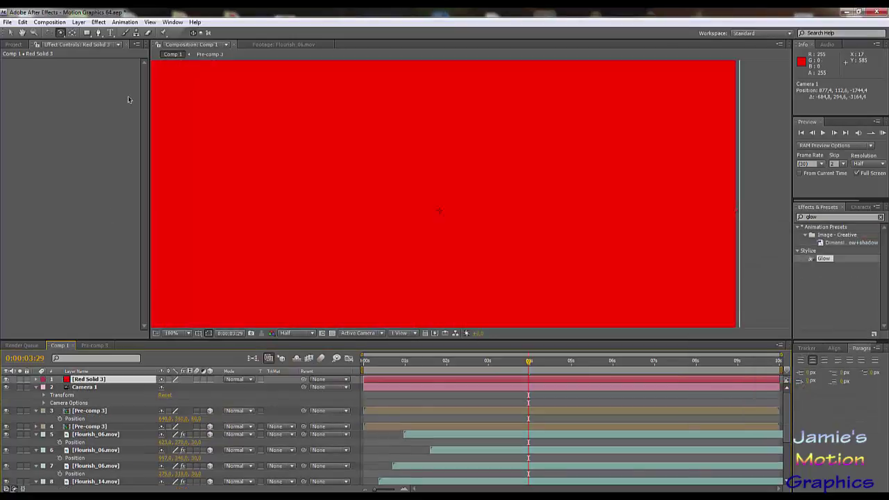
Draw an elliptical mask about 600 px wide and 150 px high on the red solid and centre it over the text panel
click(89, 34)
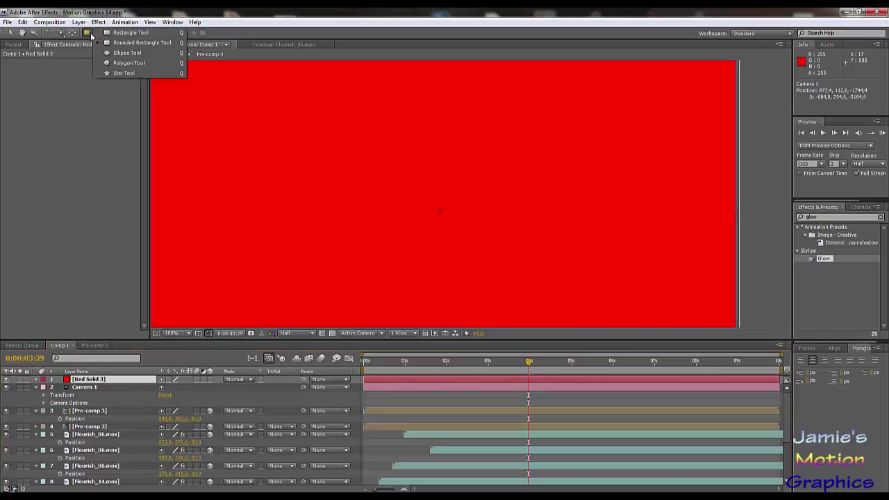
click(127, 53)
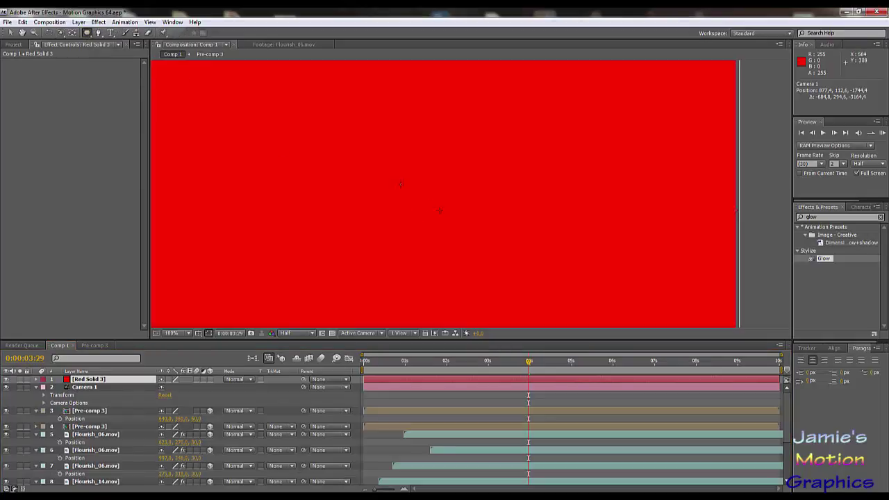
drag(332, 186, 608, 256)
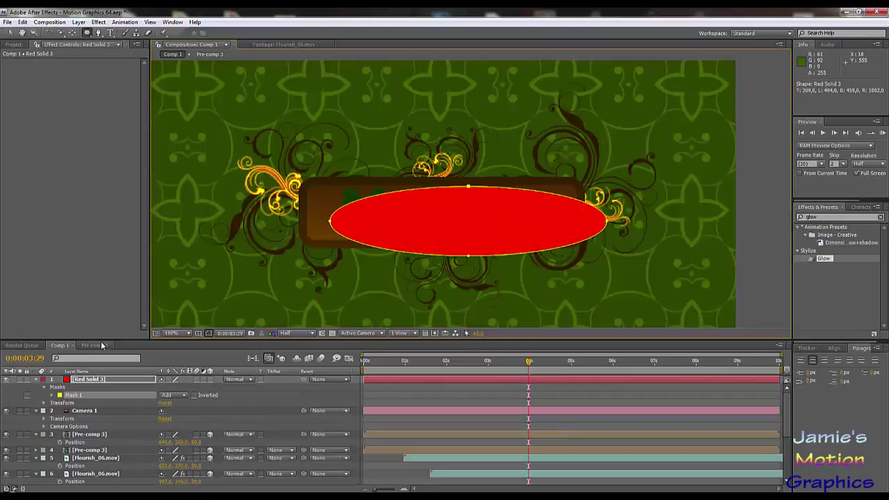
click(9, 32)
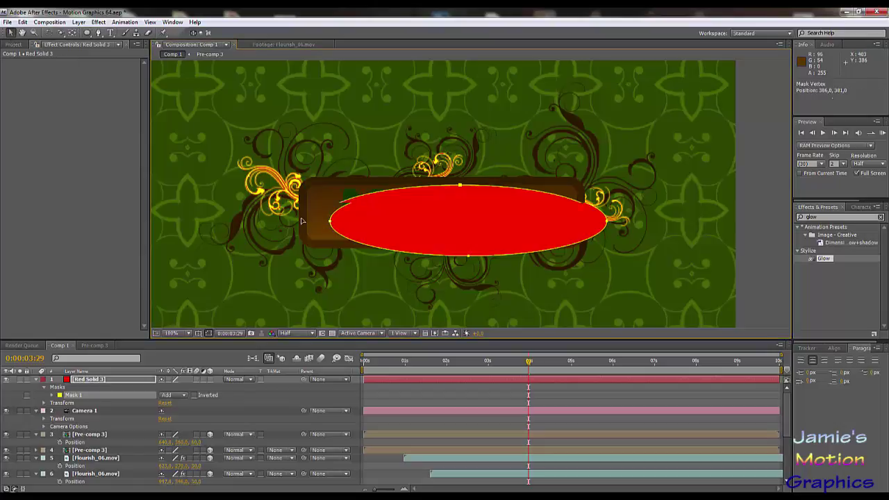
drag(330, 222, 305, 216)
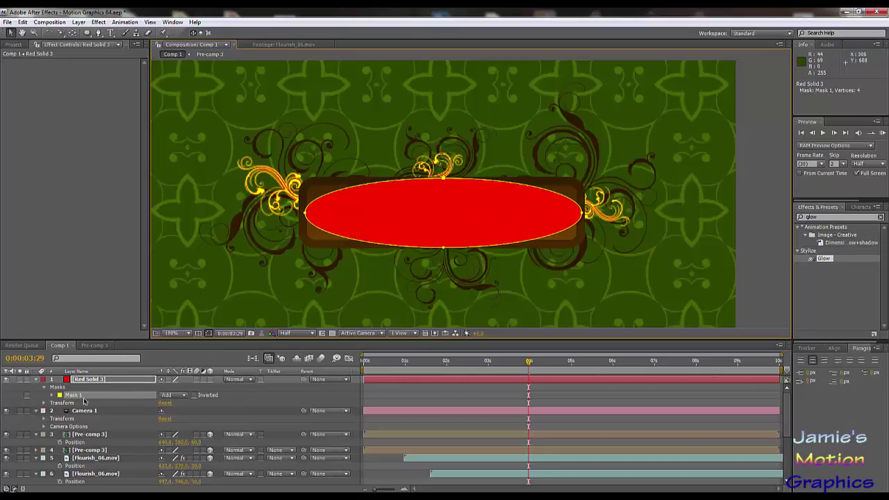
Set Mask 1's feather to 276 pixels and its expansion to 93 pixels on the red solid
click(51, 395)
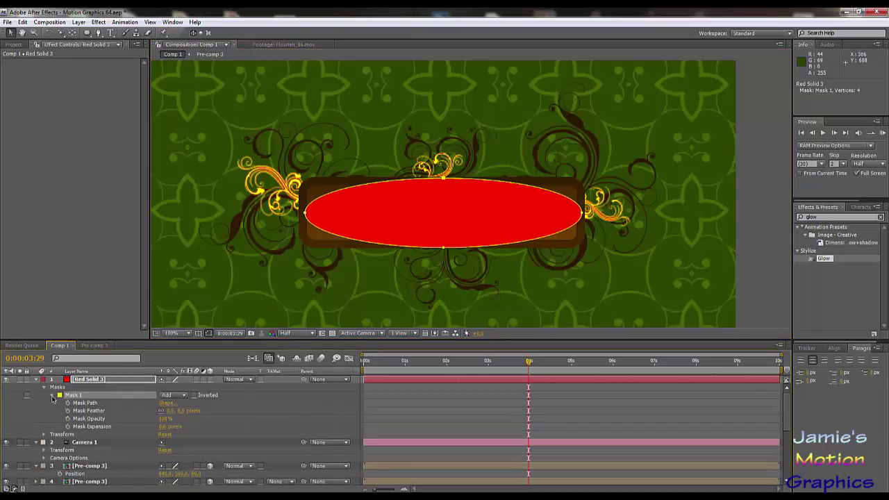
drag(167, 426, 299, 403)
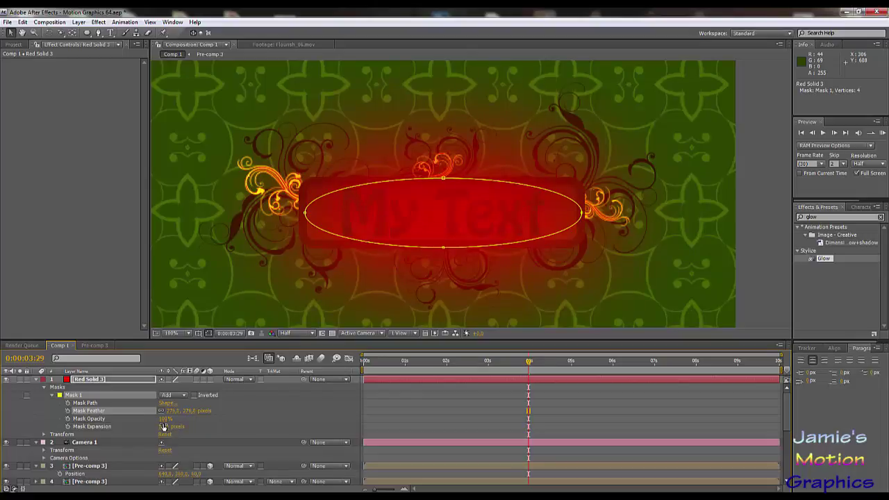
mouse_move(163, 428)
mouse_down()
mouse_move(188, 429)
mouse_move(161, 429)
mouse_up()
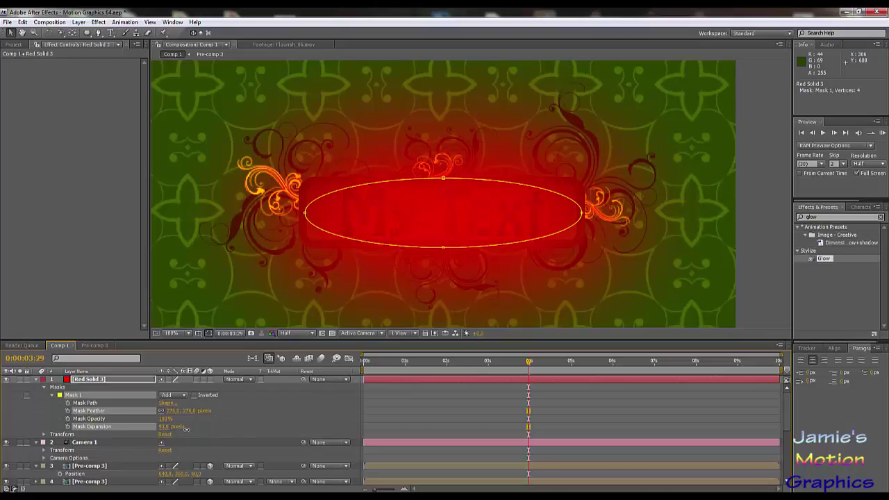
drag(186, 429, 186, 429)
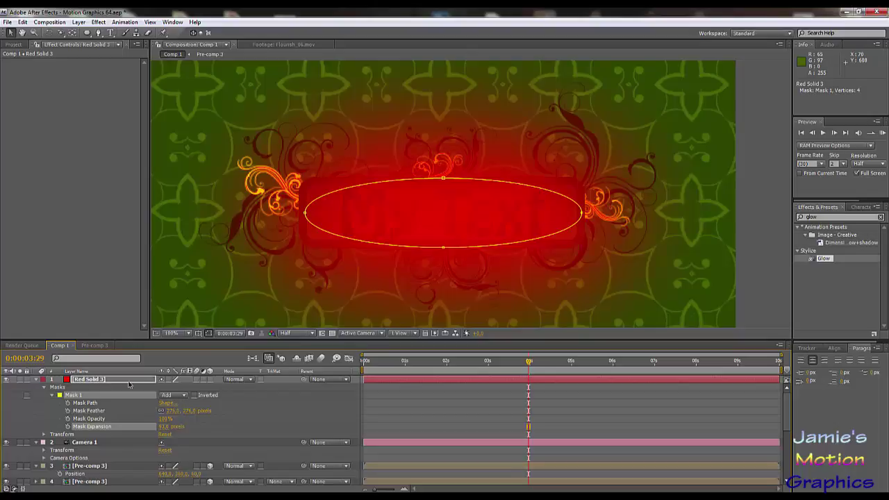
Make the red solid a 3D layer and set its Z position to 30
click(211, 379)
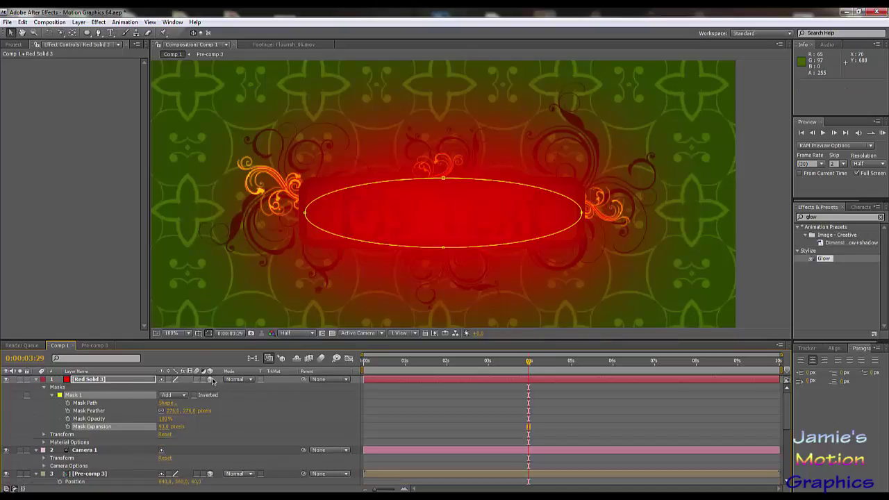
key(p)
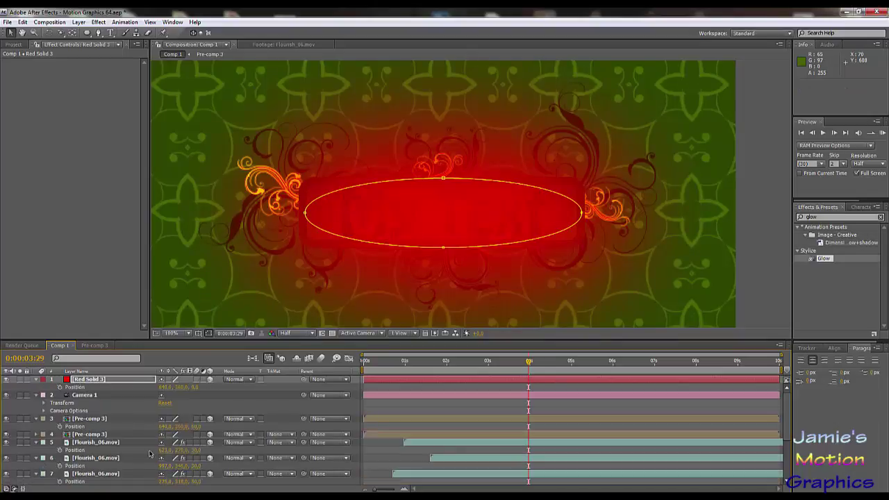
click(198, 387)
text(30)
key(Return)
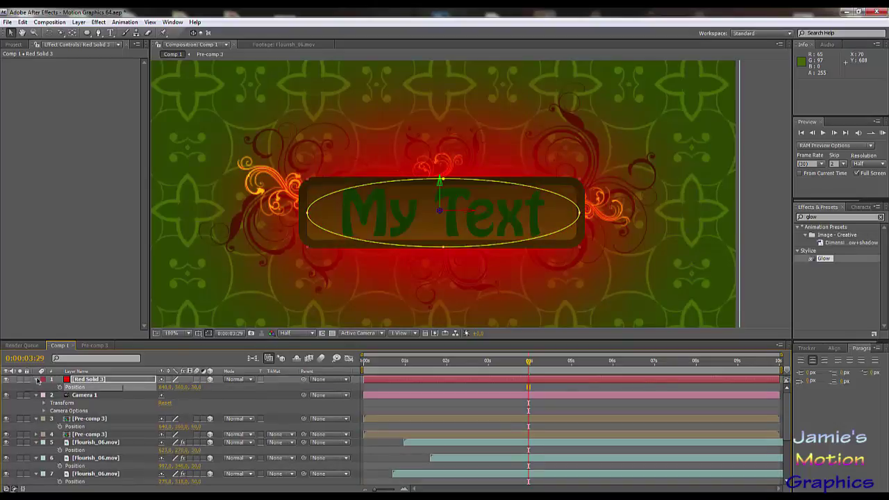
Move the red solid below both Pre-comp 3 layers in the stack and orbit the camera slightly around the title
drag(84, 382, 106, 424)
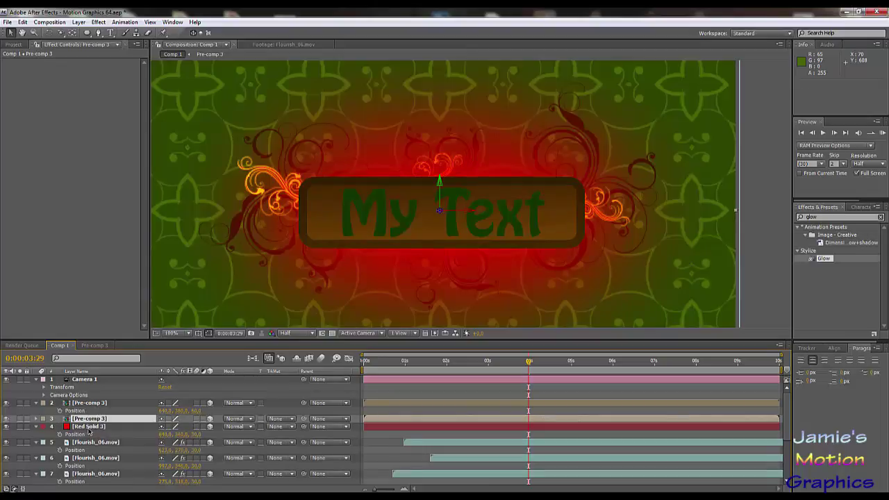
click(89, 428)
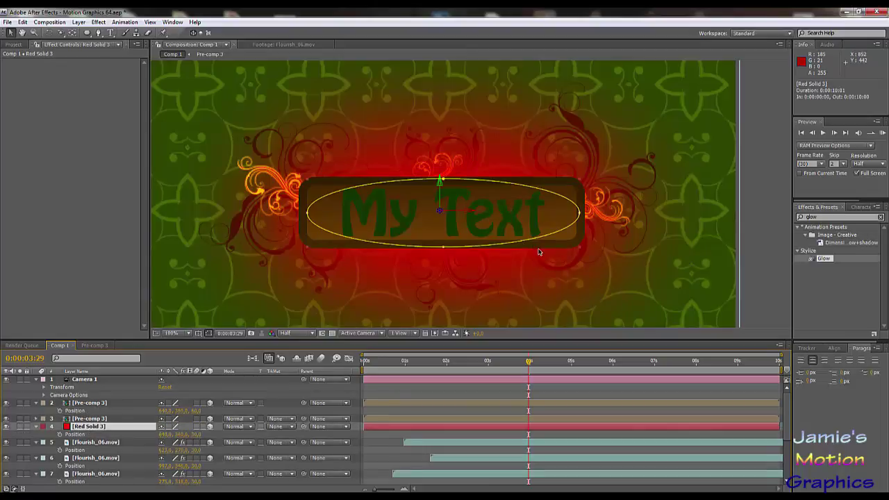
click(59, 33)
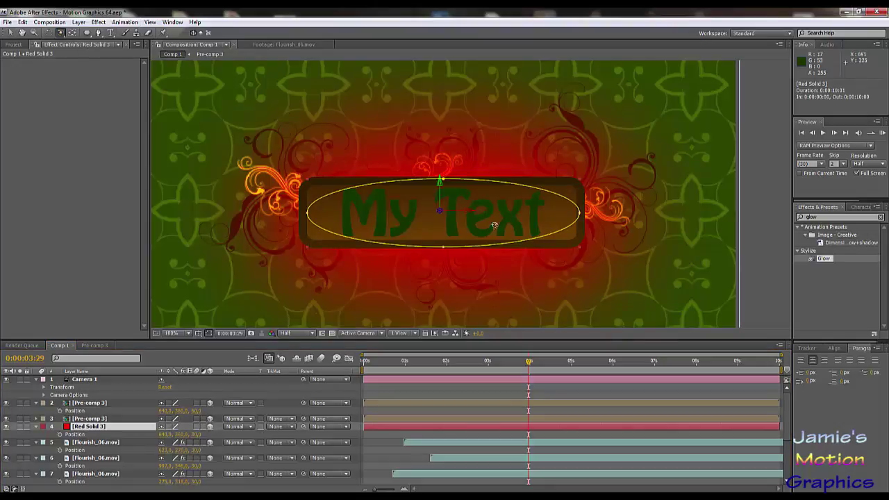
drag(459, 279, 444, 292)
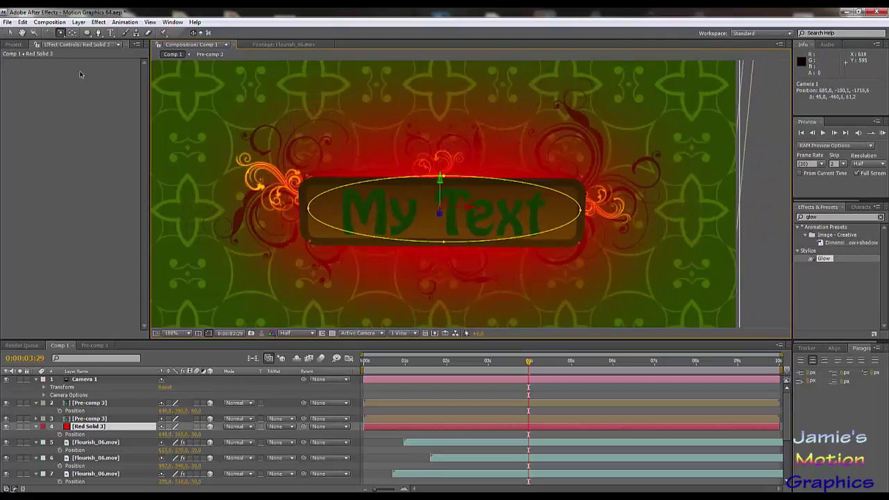
Change the red solid's colour to dark green (#196100) in its solid settings and orbit the camera to view the glow
click(78, 21)
click(94, 42)
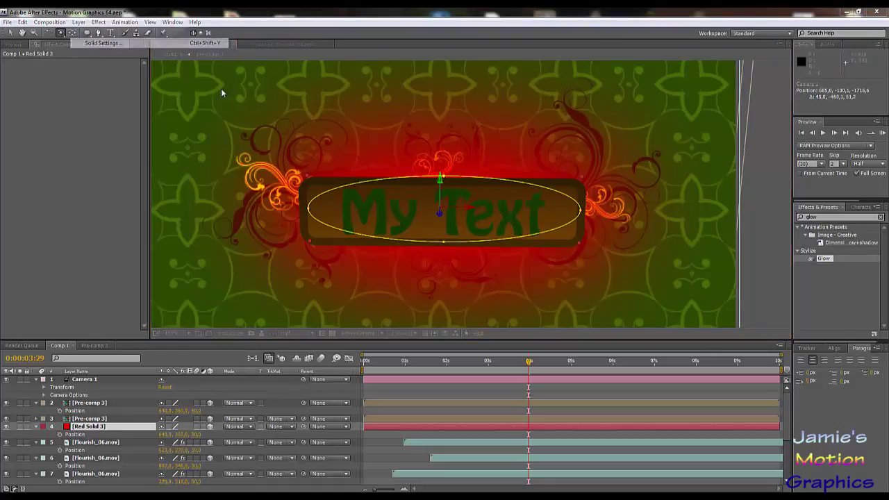
click(784, 370)
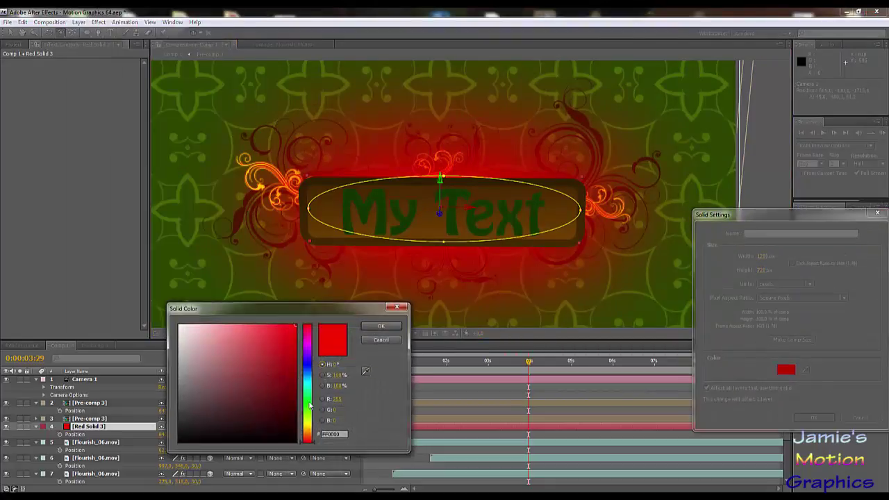
click(309, 408)
drag(284, 385, 322, 398)
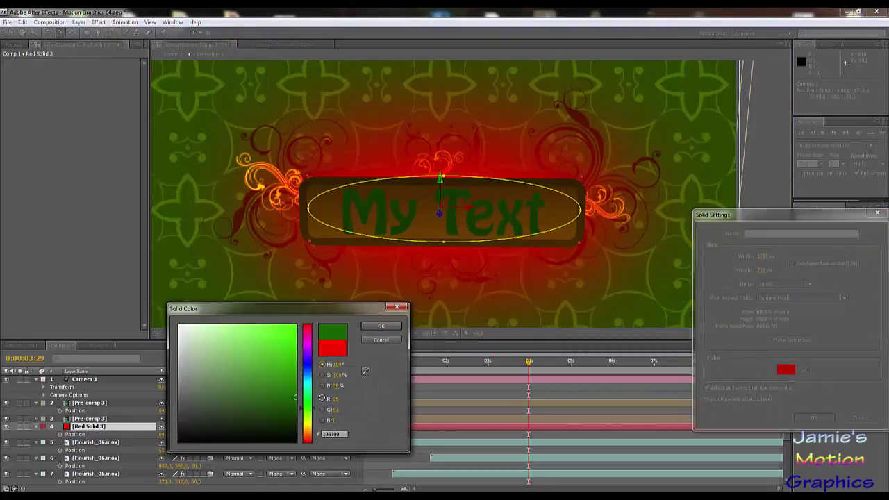
click(382, 327)
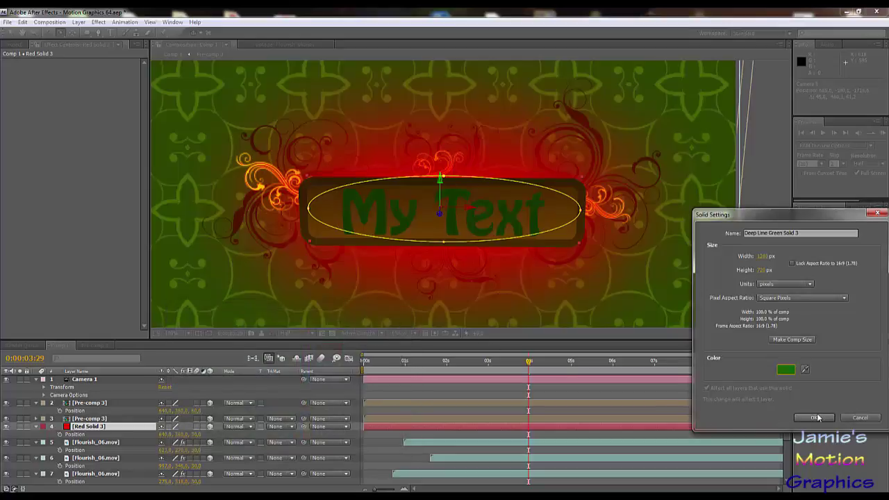
click(814, 417)
drag(430, 229, 547, 232)
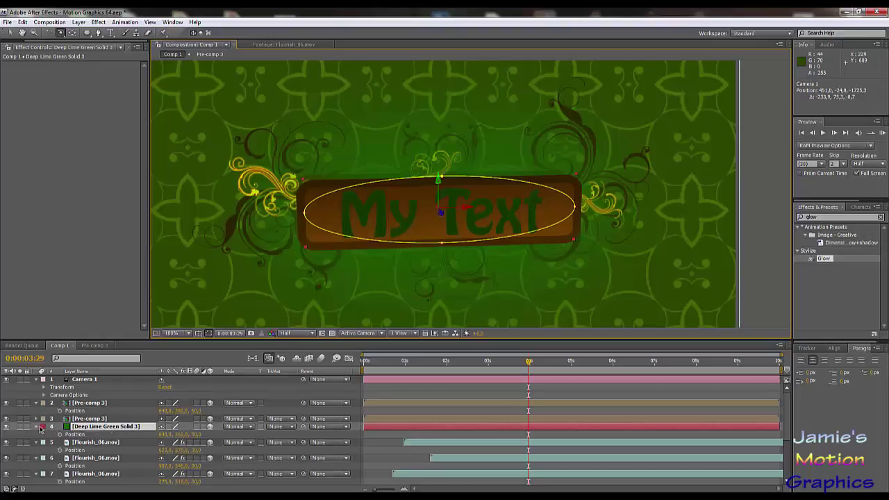
Reduce Mask 1's expansion on the green solid to about 8 pixels and orbit the camera to the title's side
click(36, 426)
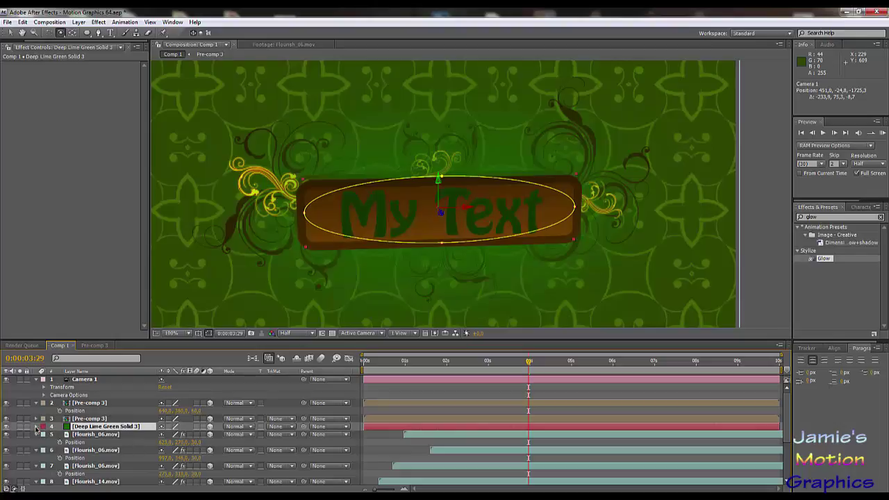
click(36, 426)
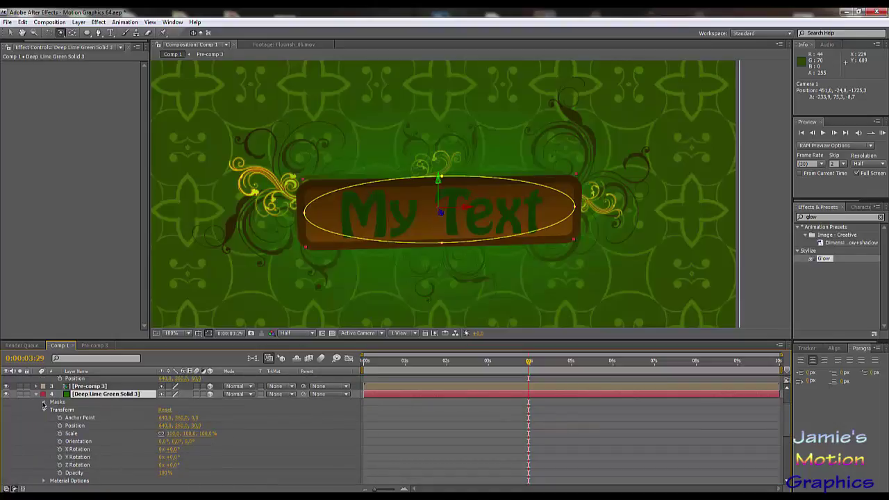
click(43, 402)
click(50, 414)
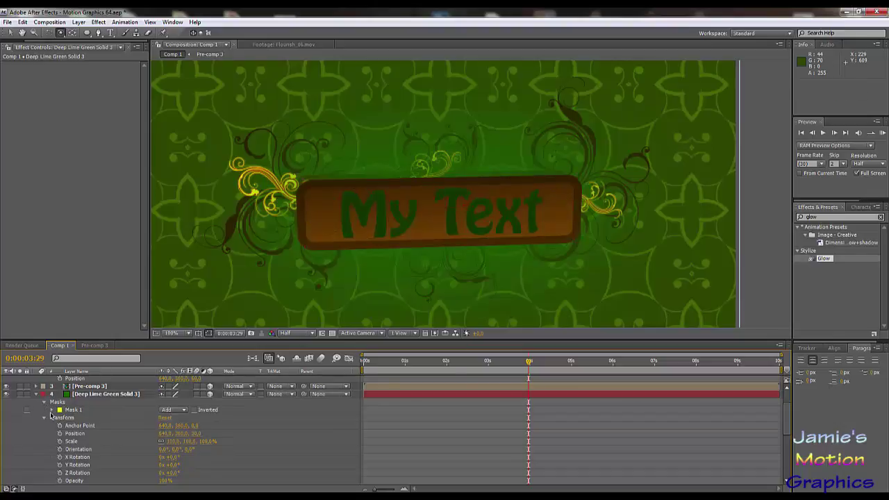
click(52, 410)
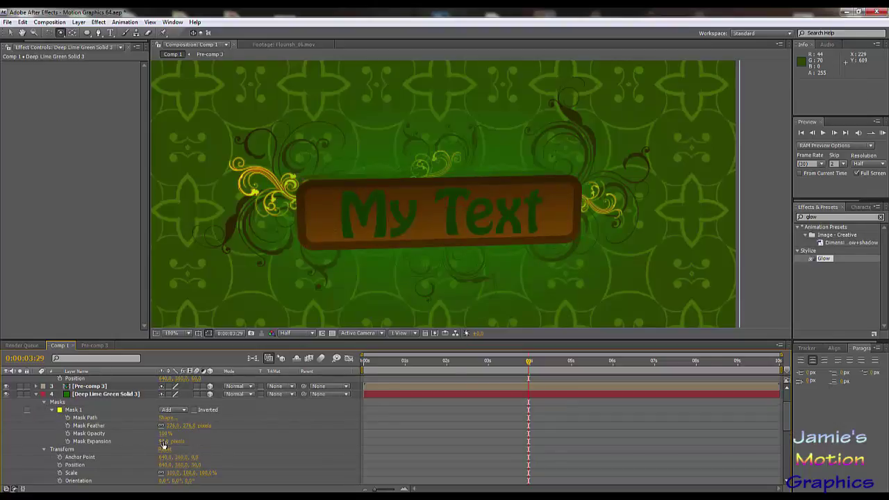
drag(163, 445, 123, 443)
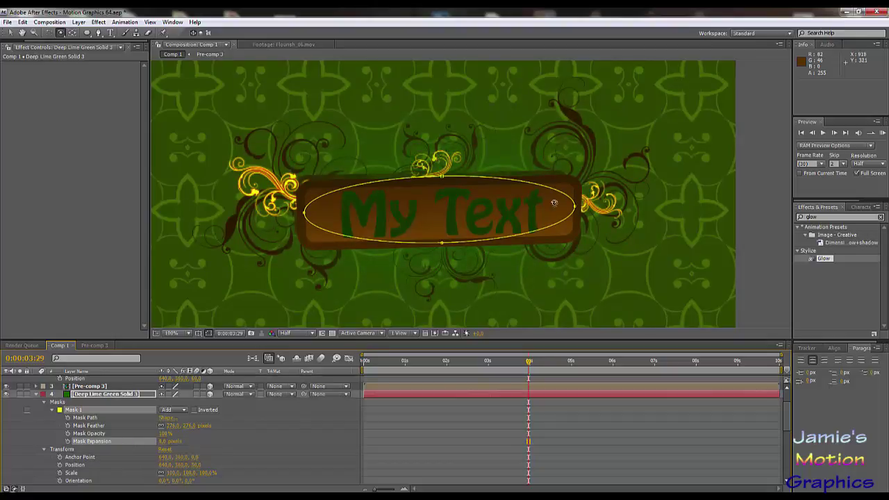
drag(539, 211, 478, 215)
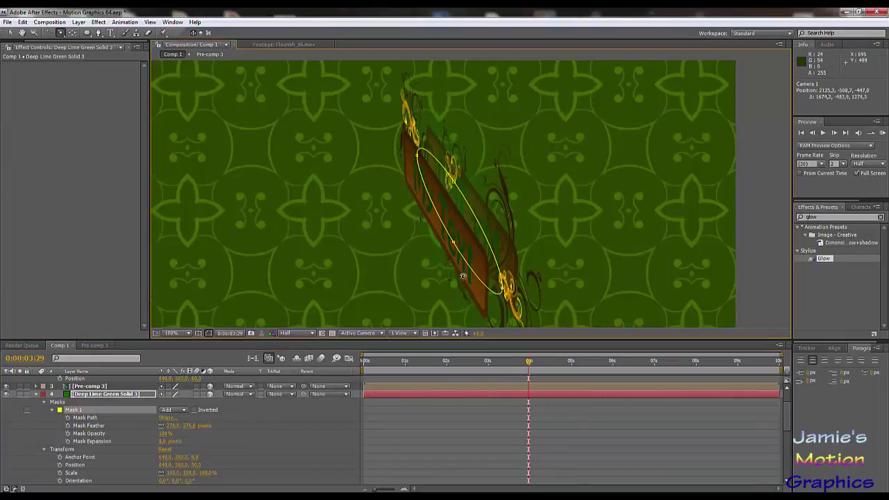
drag(462, 277, 420, 226)
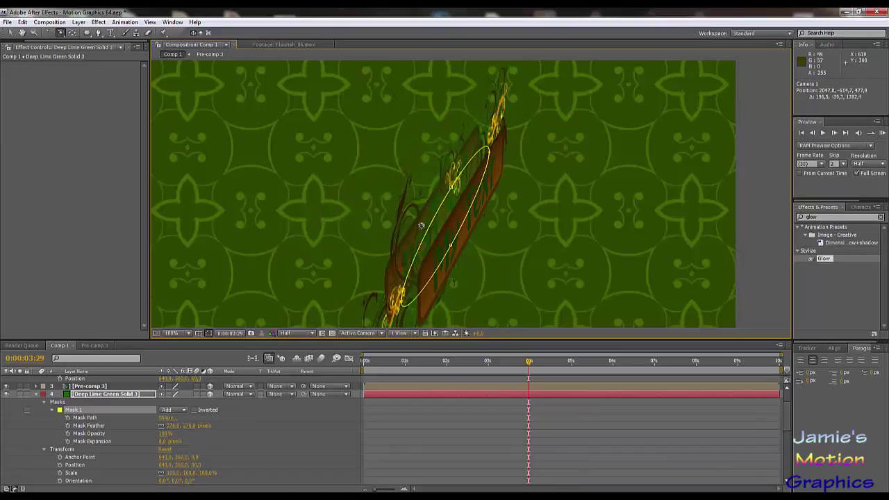
Turn on Collapse Transformations for both Pre-comp 3 layers, orbit the camera back toward the front and select the green solid
click(37, 395)
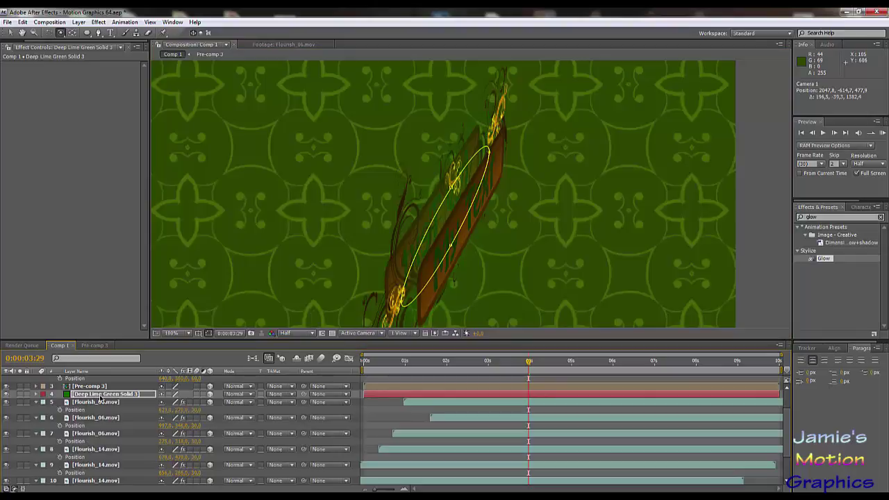
drag(100, 398, 162, 405)
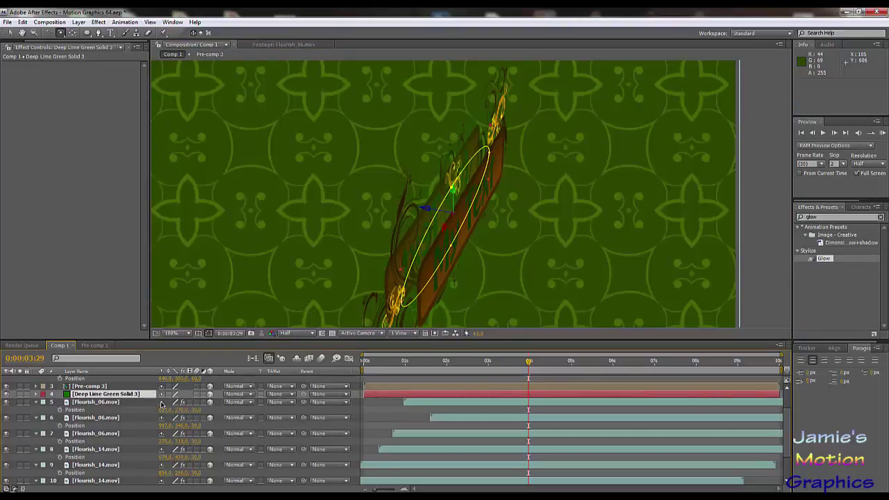
scroll(162, 404, up, 2)
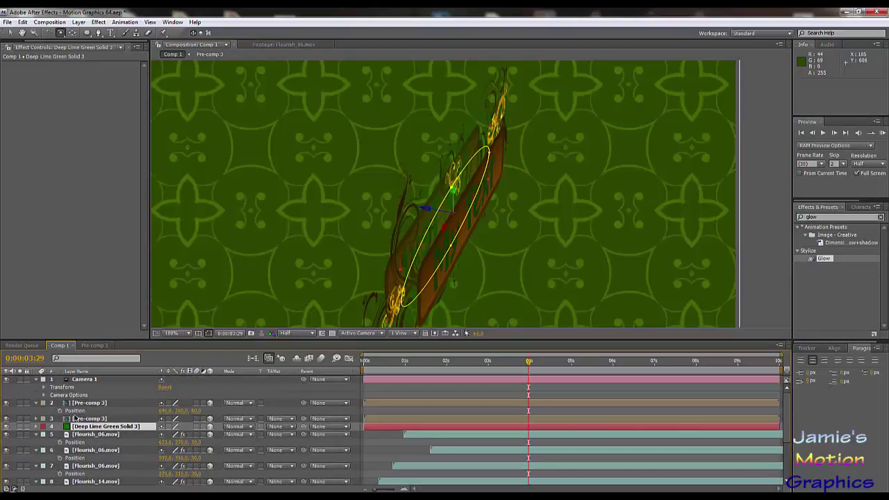
click(168, 402)
click(167, 418)
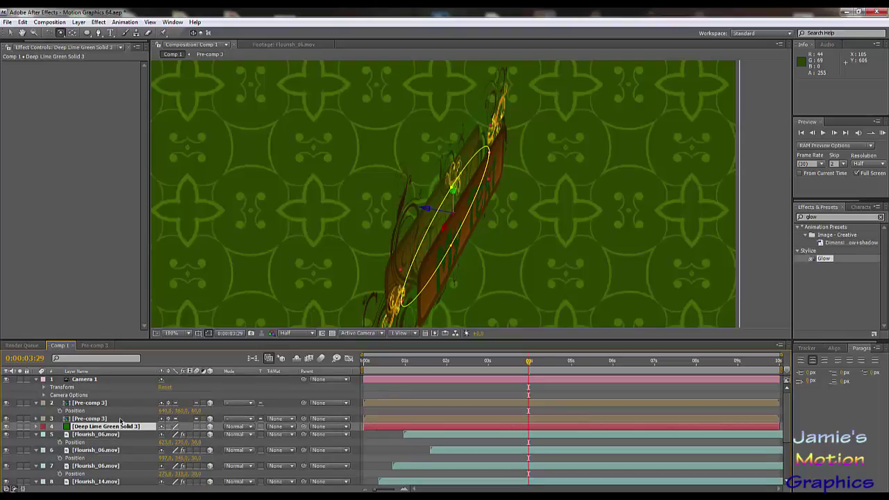
click(120, 420)
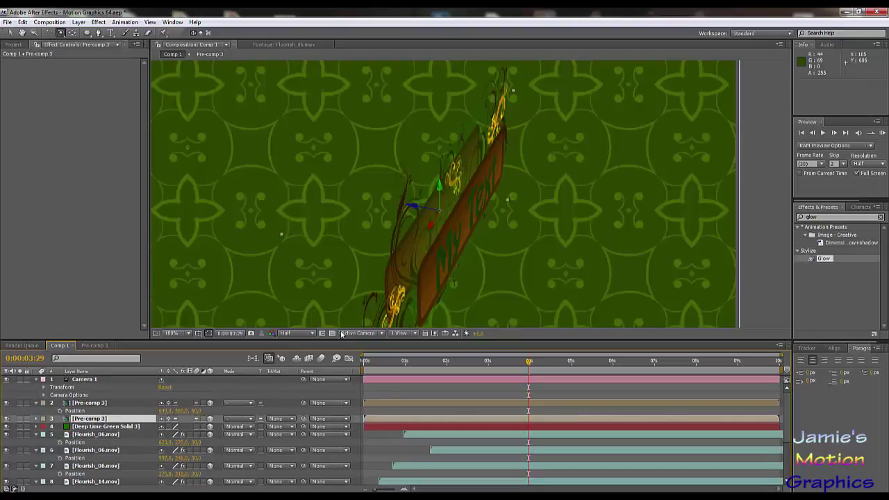
drag(404, 262, 538, 249)
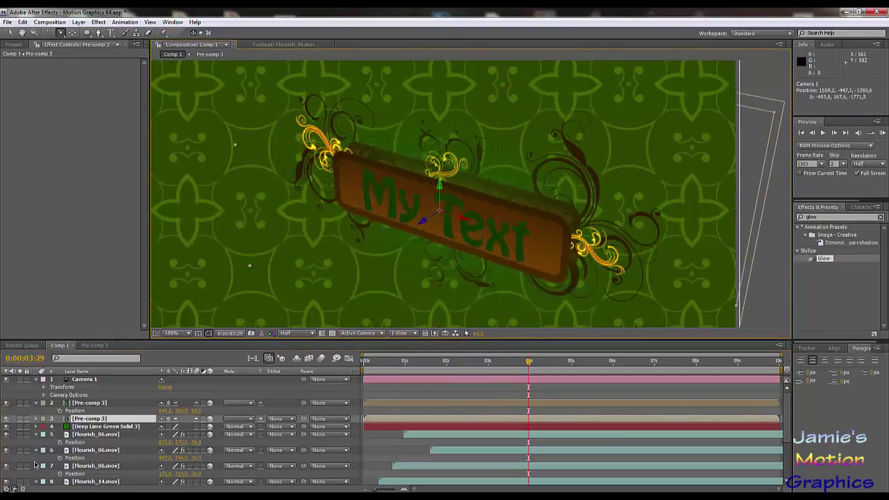
click(79, 428)
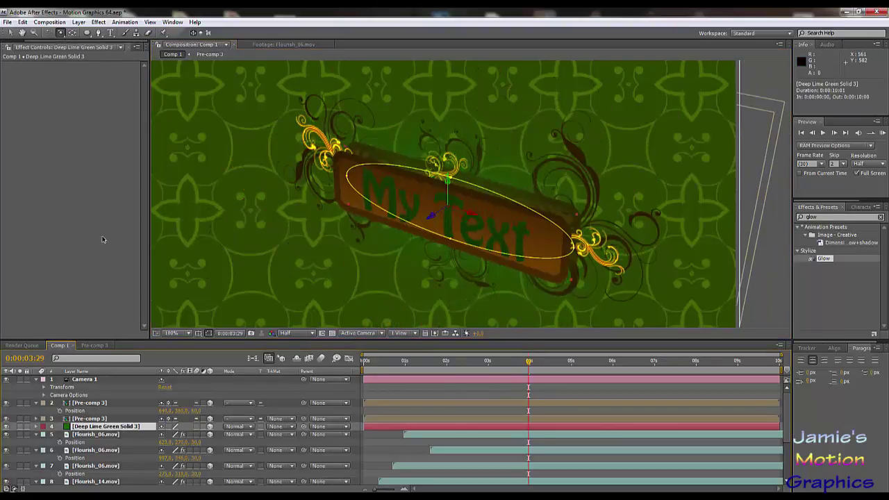
Change the green glow solid's colour to bright yellow (#F0FF00) in its solid settings
click(56, 23)
mouse_move(78, 22)
click(93, 46)
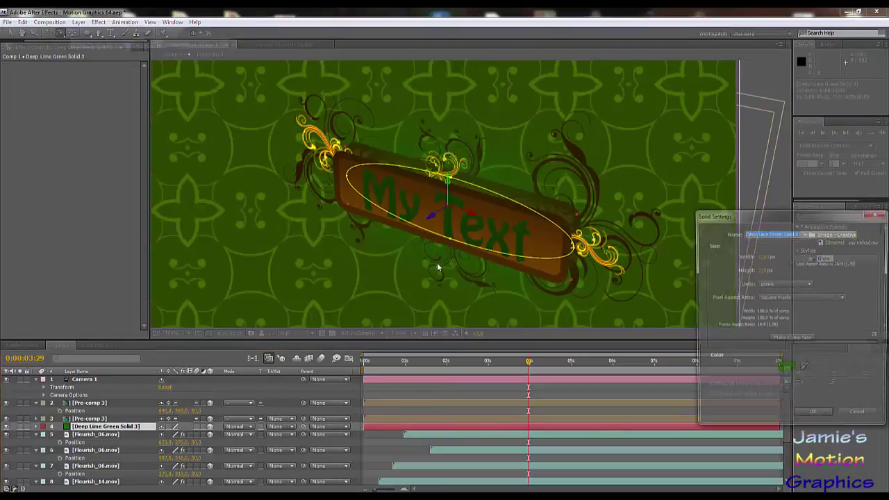
click(786, 370)
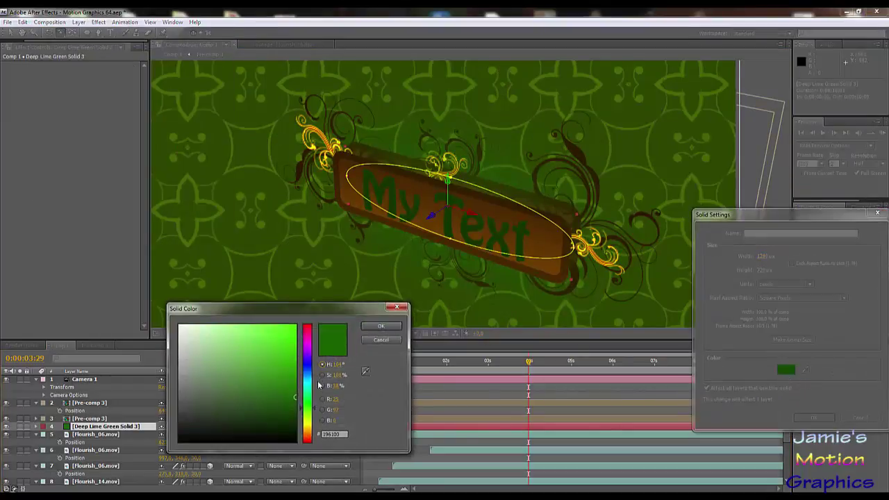
drag(308, 422, 307, 425)
drag(302, 389, 334, 284)
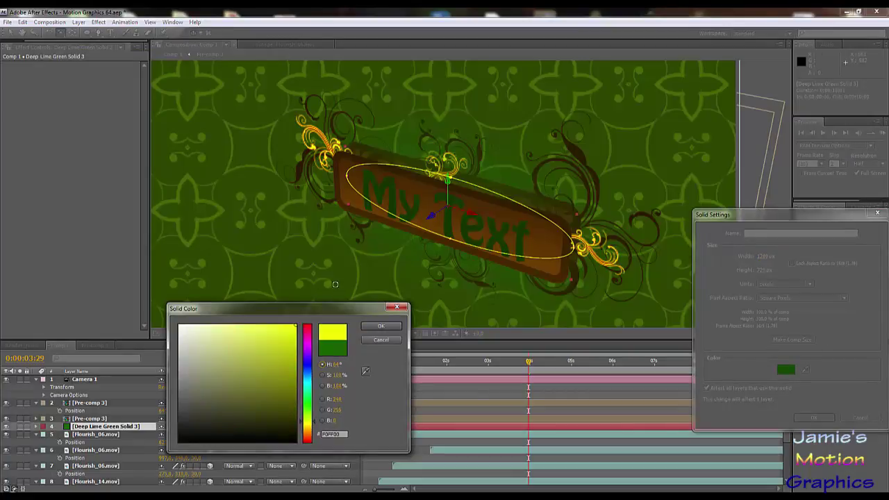
click(380, 325)
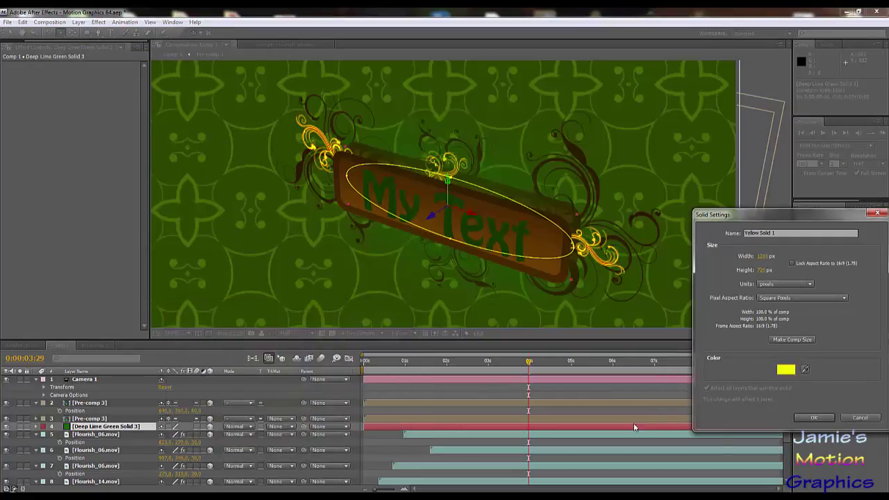
click(814, 417)
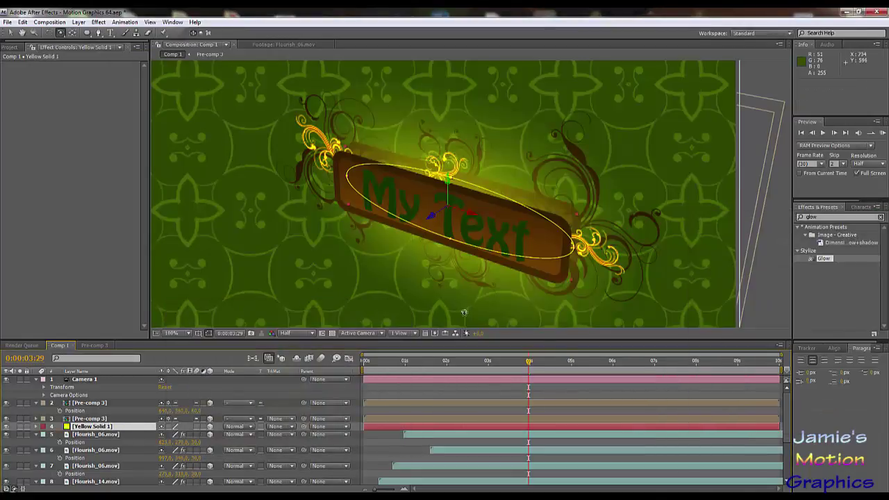
Orbit the camera around the title to inspect the yellow glow from several angles
drag(486, 230, 442, 154)
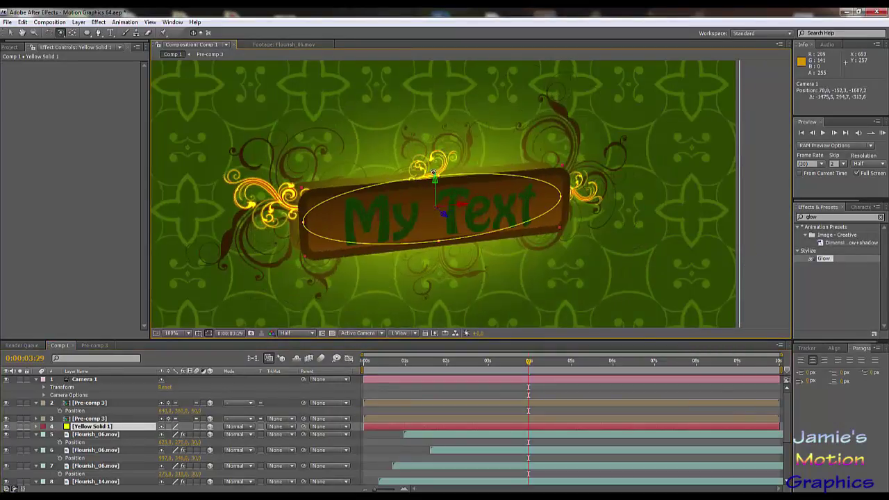
drag(470, 271, 452, 177)
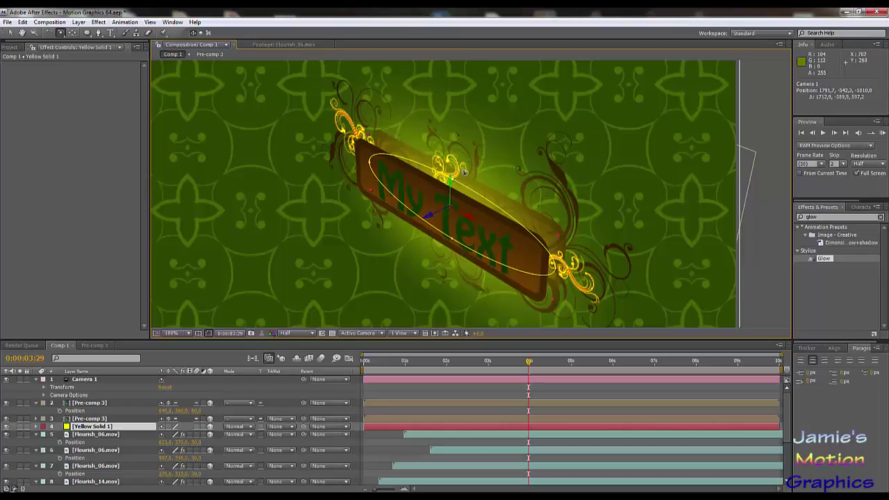
mouse_move(456, 188)
mouse_down()
mouse_move(624, 184)
mouse_move(372, 189)
mouse_move(445, 184)
mouse_up()
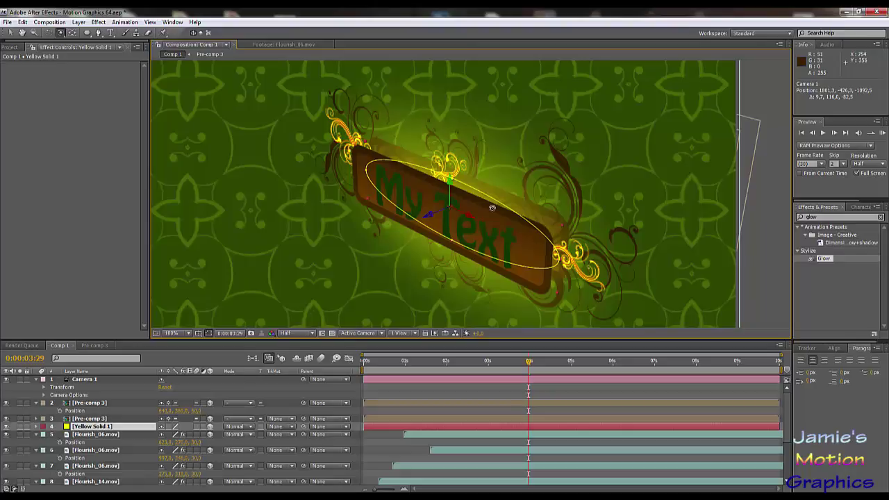
drag(534, 222, 499, 236)
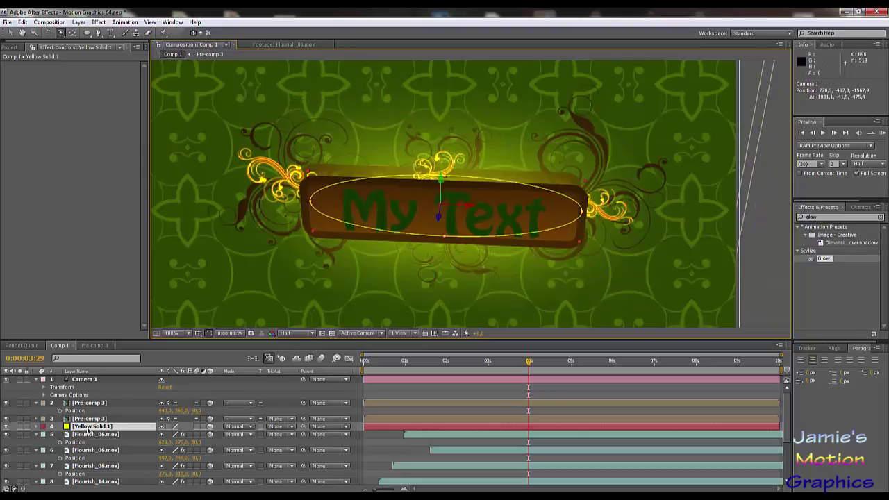
drag(278, 294, 364, 218)
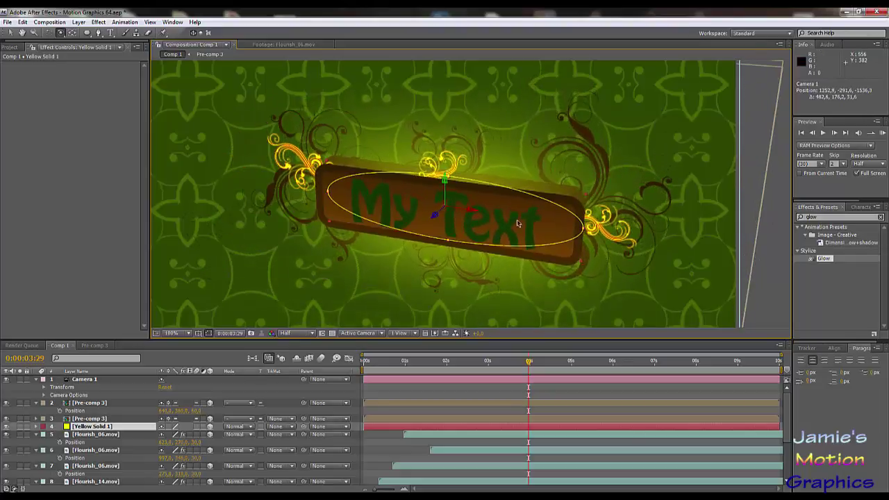
Search the effects for "part", and add a new yellow solid directly below both Pre-comp 3 layers
drag(824, 216, 788, 215)
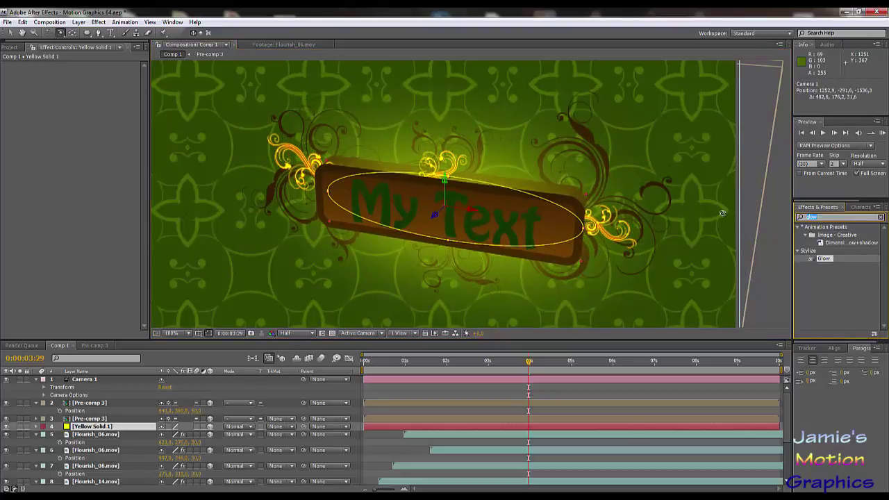
text(part)
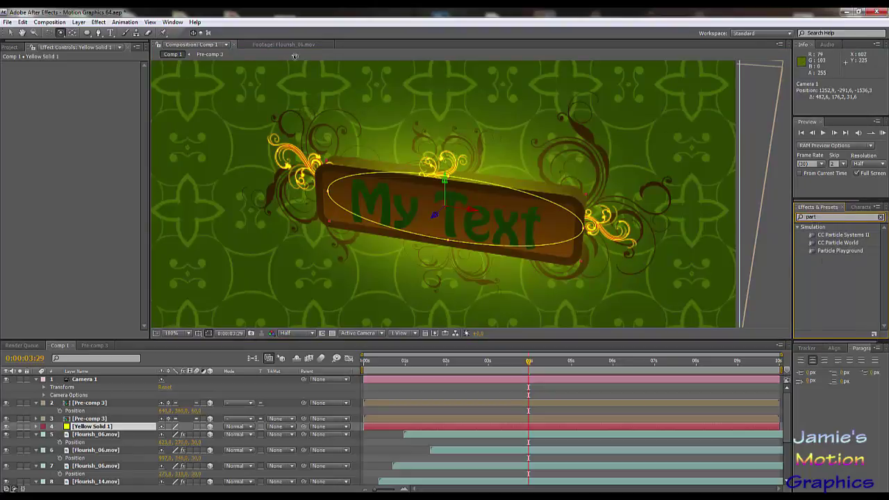
click(78, 23)
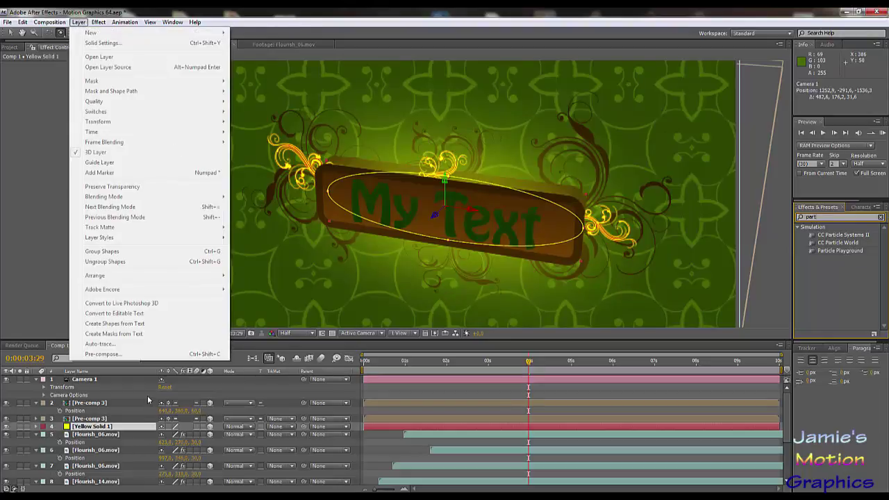
click(147, 396)
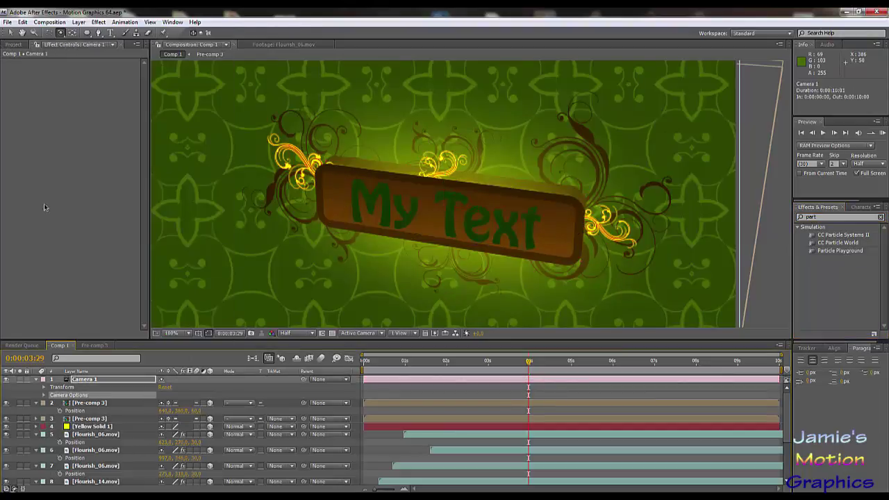
click(81, 23)
mouse_move(104, 33)
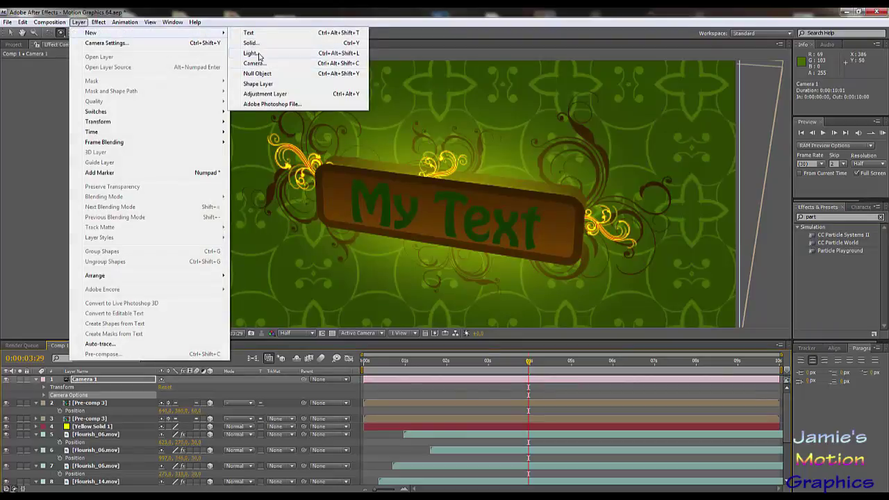
click(252, 42)
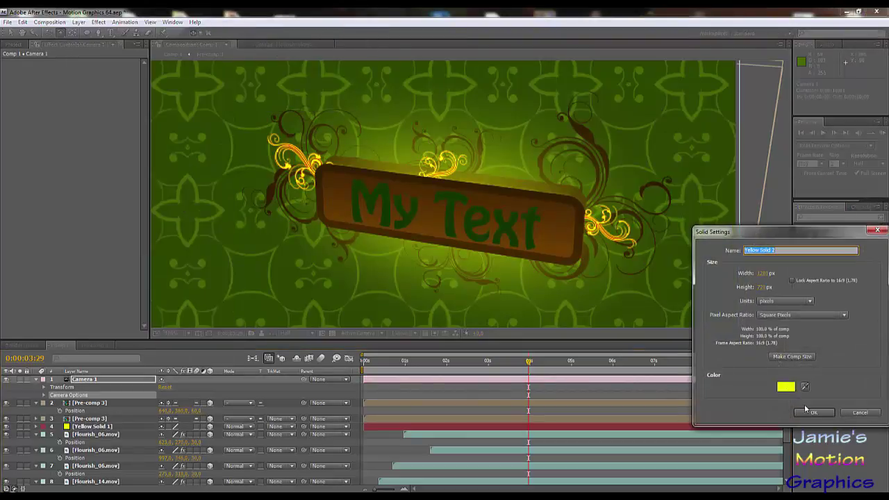
click(811, 413)
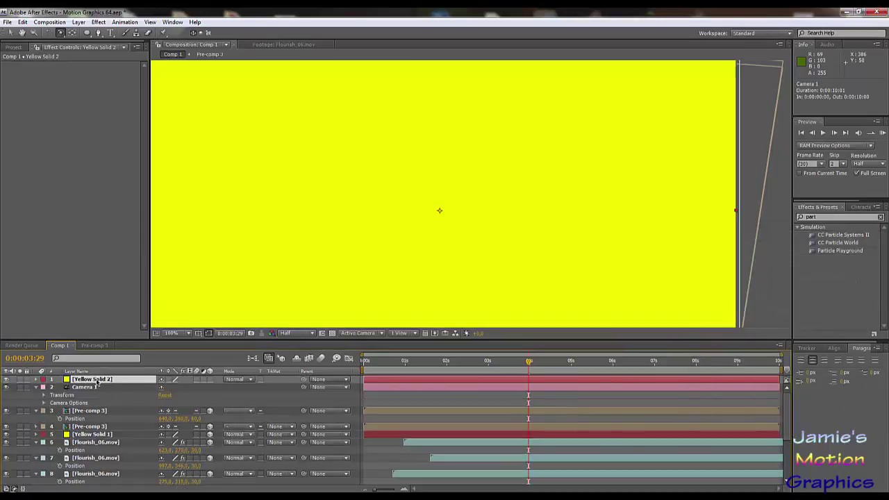
drag(97, 382, 104, 431)
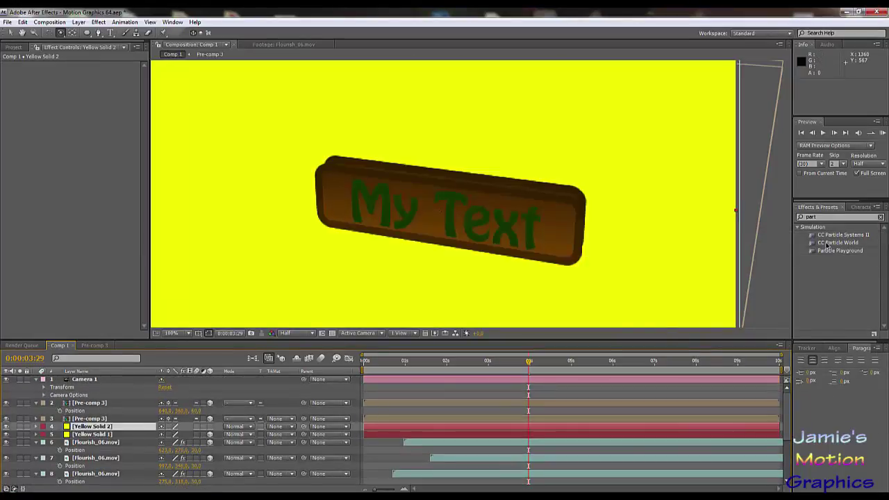
Apply CC Particle World to Yellow Solid 2 and switch the effect's grid off
click(838, 243)
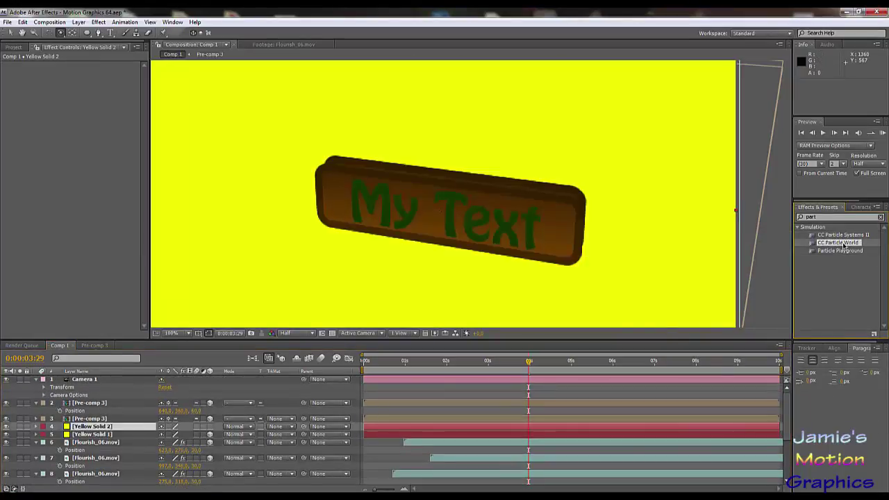
drag(842, 245, 101, 429)
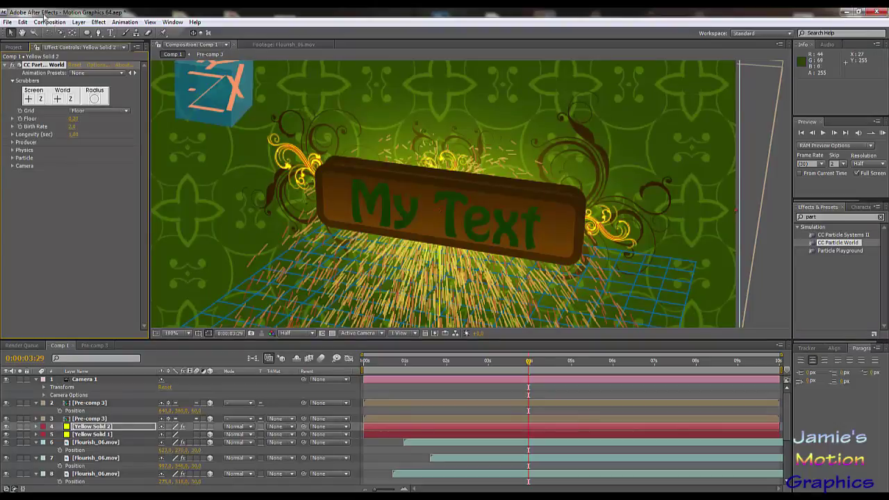
click(62, 33)
drag(371, 204, 434, 280)
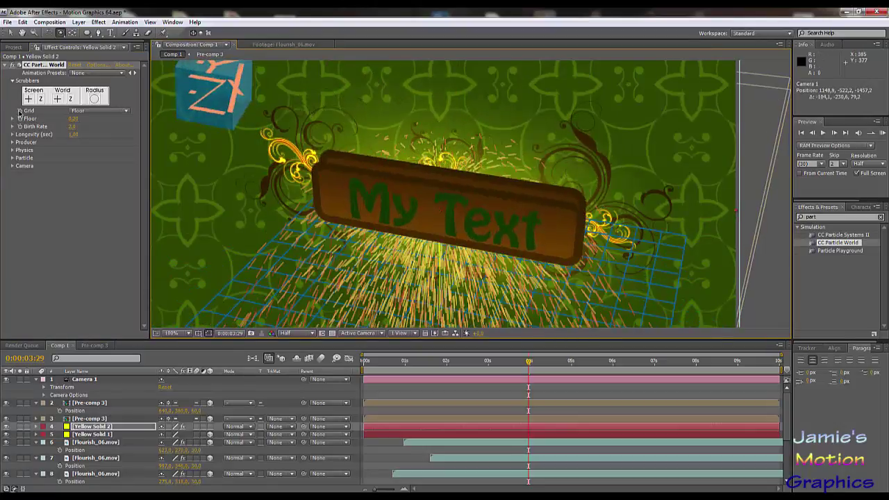
click(82, 112)
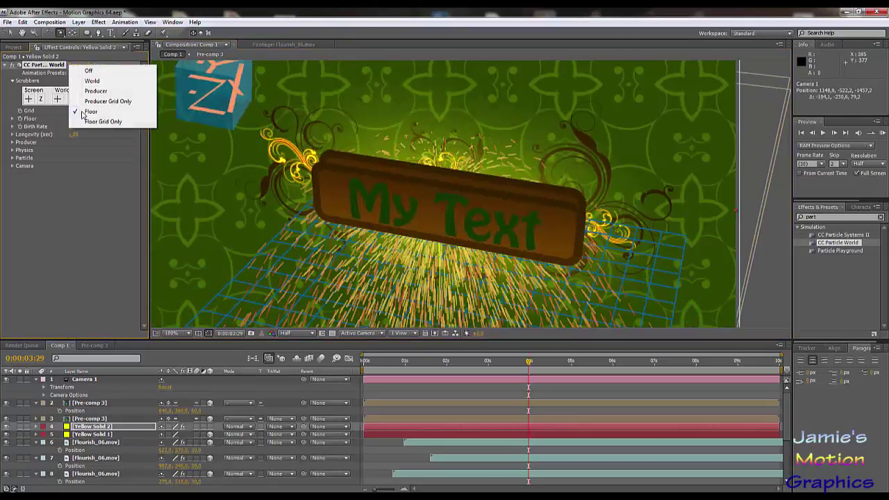
click(89, 72)
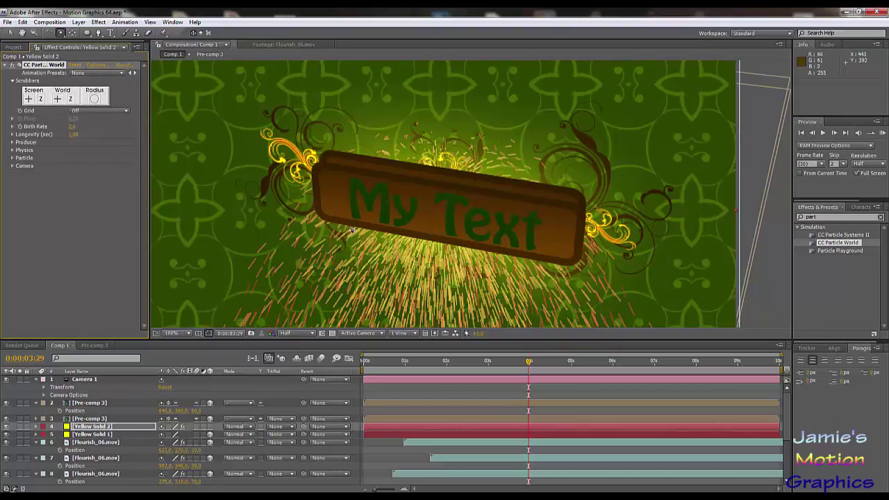
Try Cube as the particle type in CC Particle World, and settle on Faded Sphere
drag(378, 264, 348, 204)
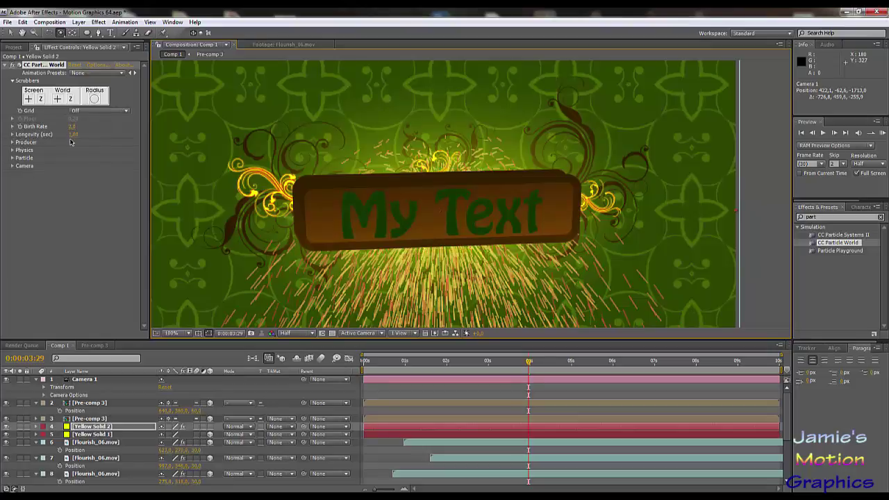
click(12, 158)
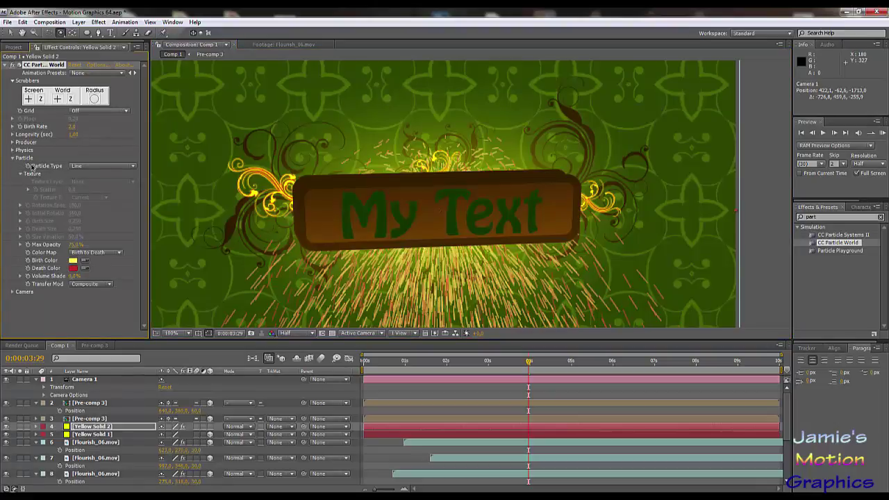
click(106, 169)
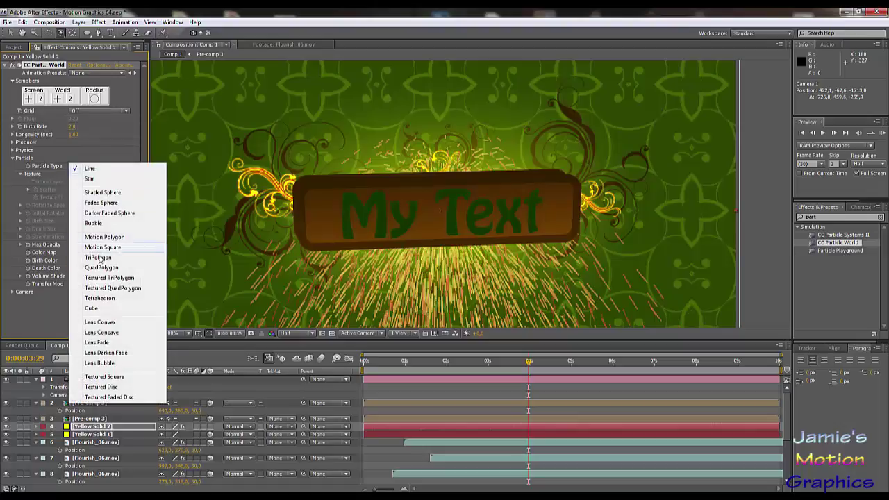
click(92, 308)
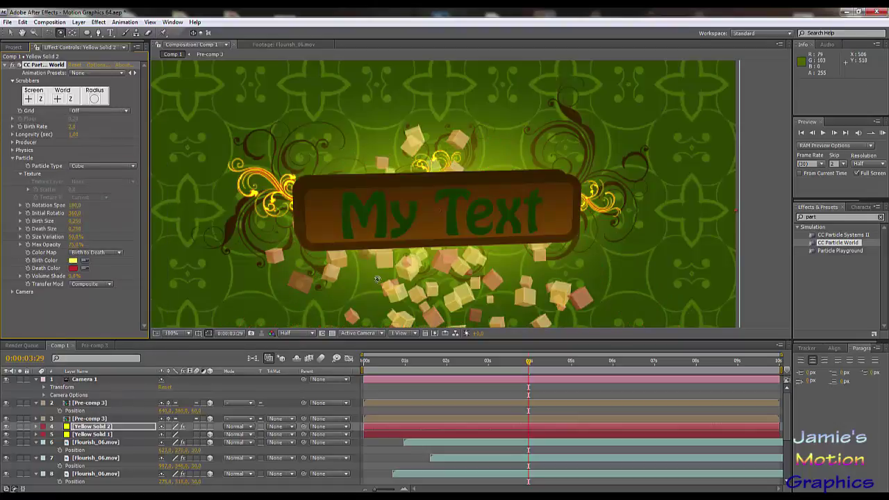
click(86, 168)
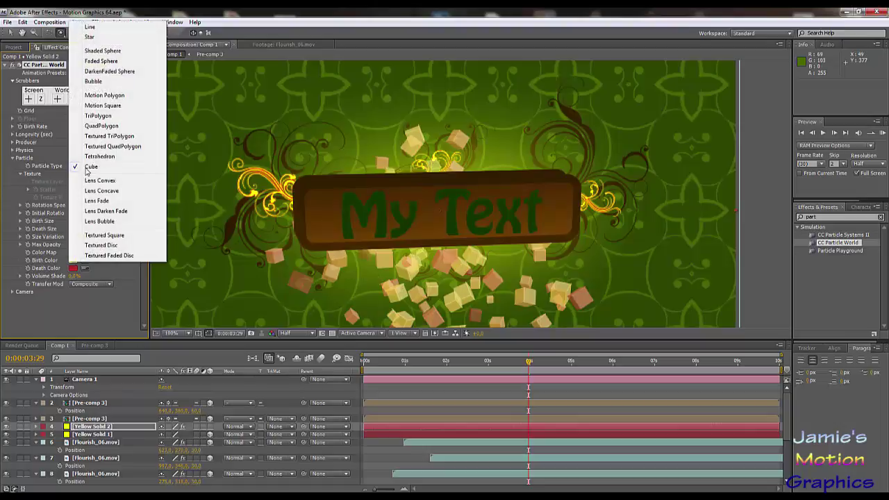
click(109, 61)
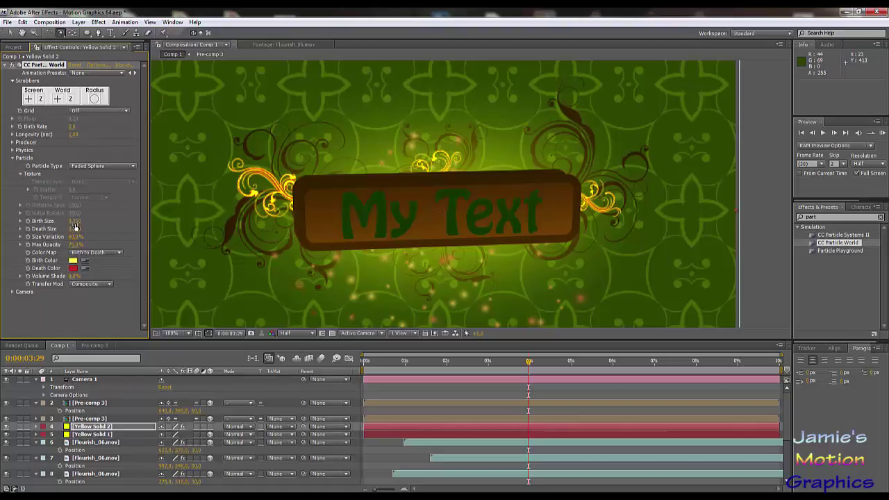
Set the particles' birth size to about 0.29, death size to about 0.87 and size variation to about 60%
mouse_move(76, 223)
mouse_down()
mouse_move(67, 221)
mouse_move(76, 227)
mouse_up()
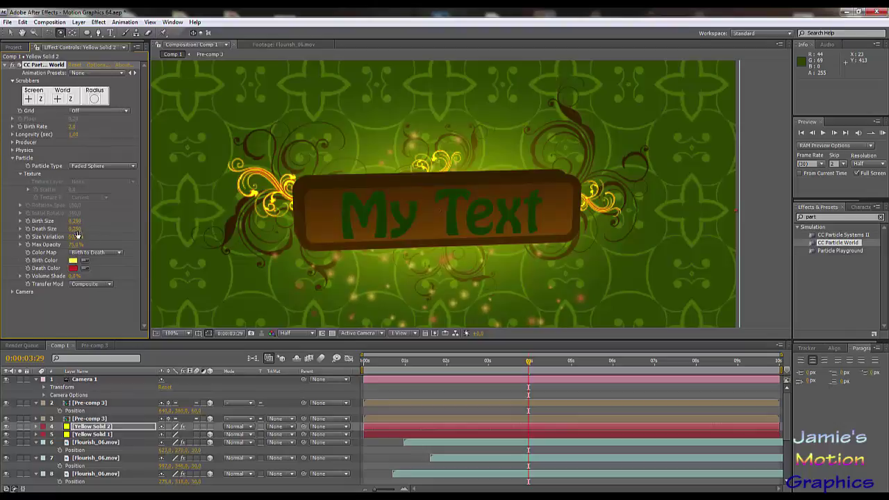
drag(89, 233, 96, 233)
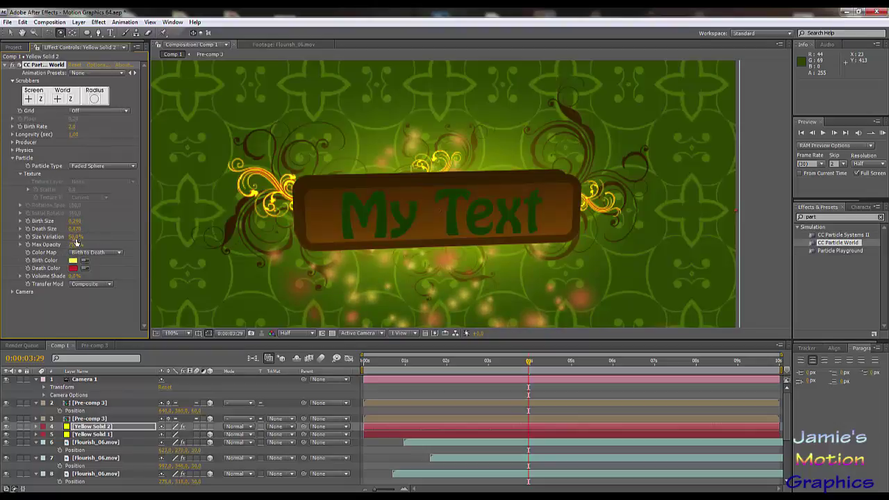
drag(76, 241, 92, 240)
Reduce the max opacity of the CC Particle World particles to about 50%
drag(70, 244, 63, 246)
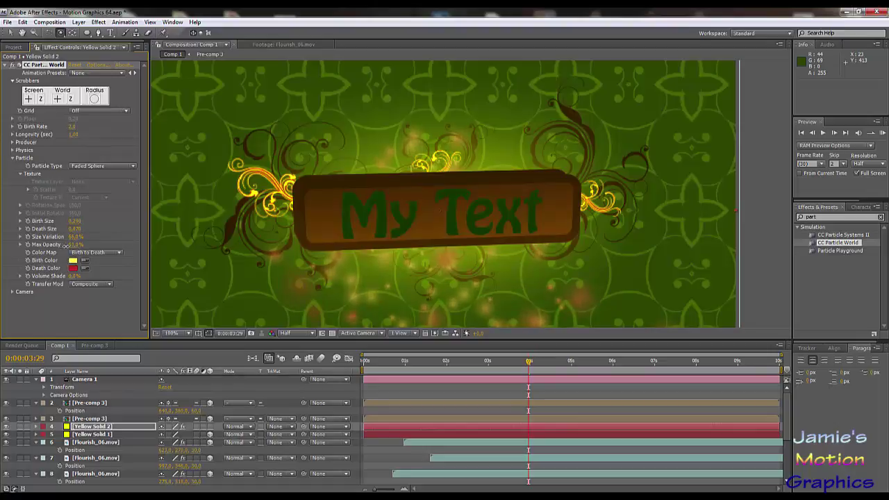
click(73, 244)
key(Return)
click(76, 244)
key(Return)
Set the particles' death color to bright green, 3CFF00, after trying a dark green
click(72, 269)
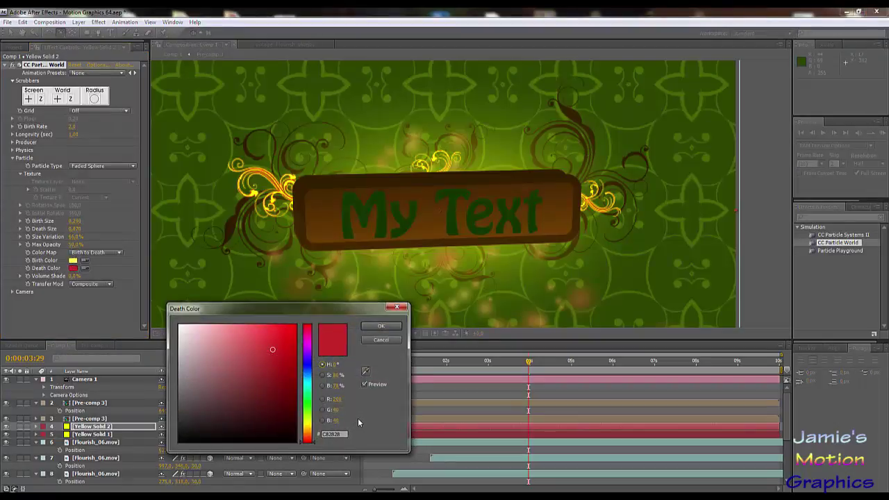
click(309, 411)
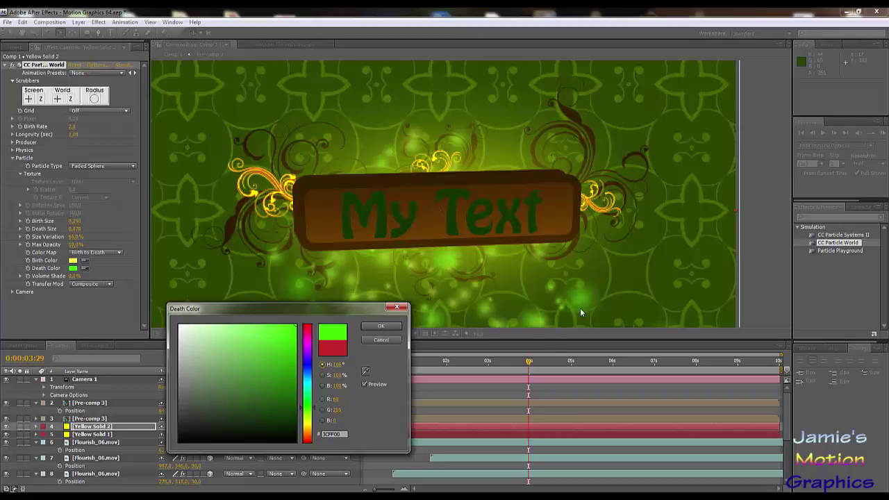
click(288, 418)
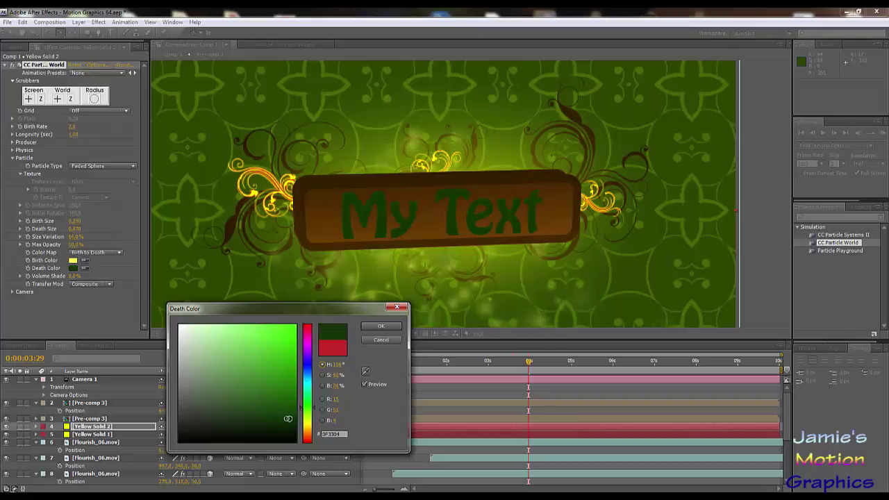
mouse_move(290, 418)
mouse_down()
mouse_move(274, 414)
mouse_move(259, 387)
mouse_move(260, 363)
mouse_move(316, 318)
mouse_up()
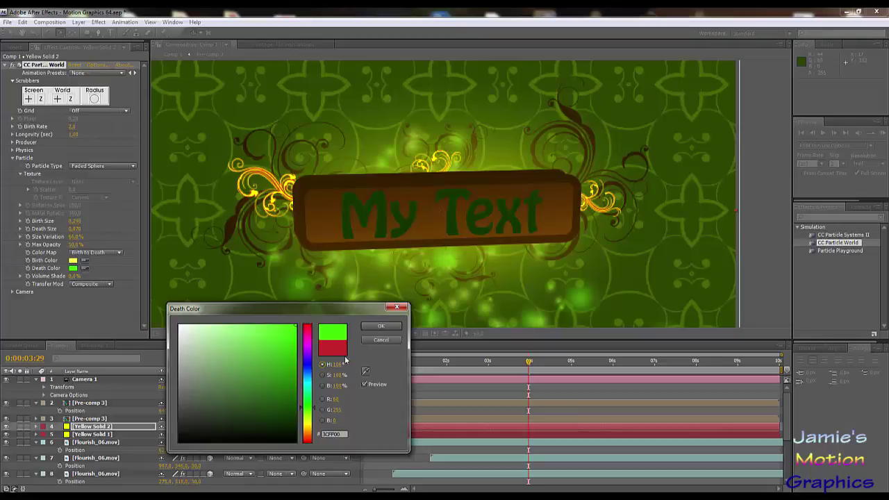
click(380, 326)
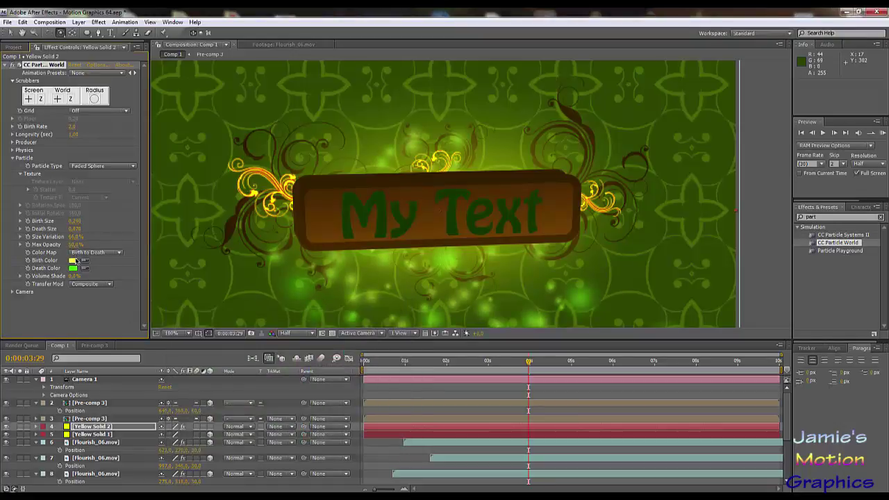
Set the particles' birth color to a saturated yellow after trying a yellow-green hue
click(73, 260)
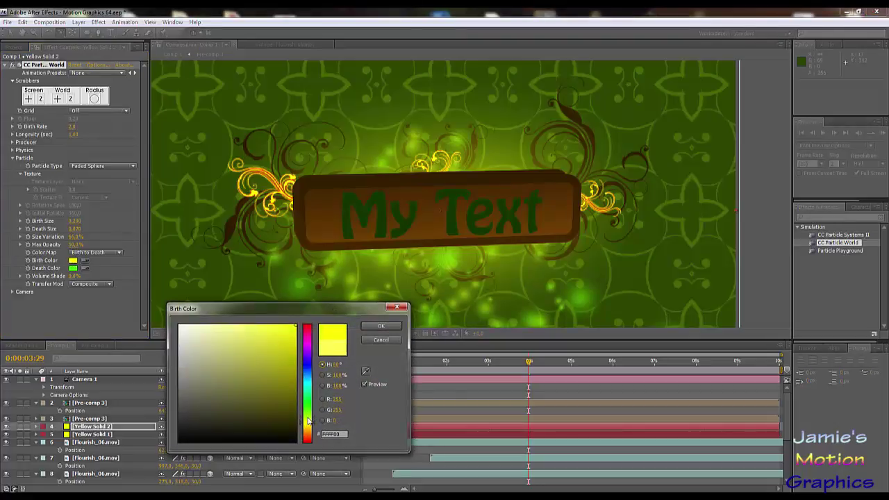
mouse_move(310, 420)
mouse_down()
mouse_move(312, 433)
mouse_move(311, 415)
mouse_move(312, 422)
mouse_up()
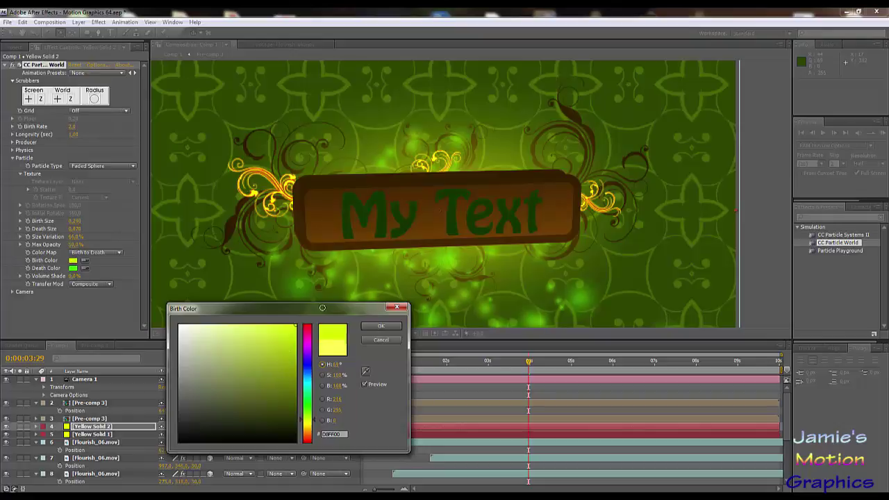
drag(310, 429, 309, 433)
click(395, 325)
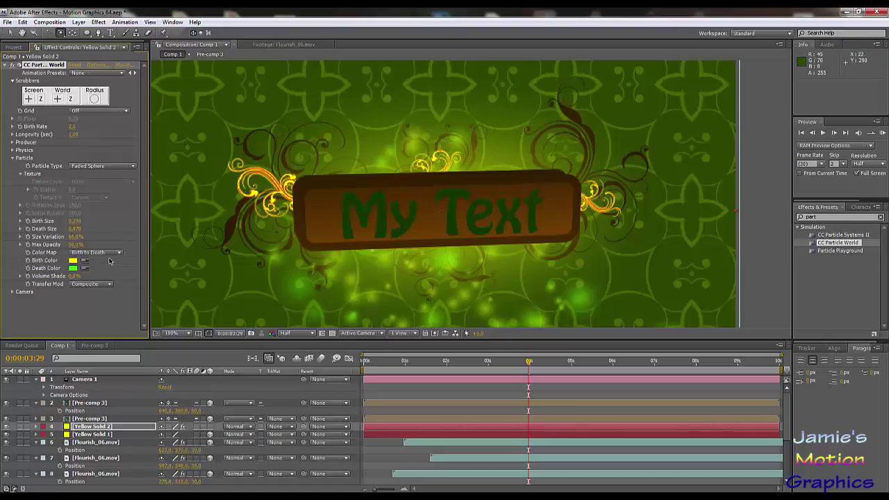
Set the gravity in the CC Particle World physics settings to 0
click(13, 158)
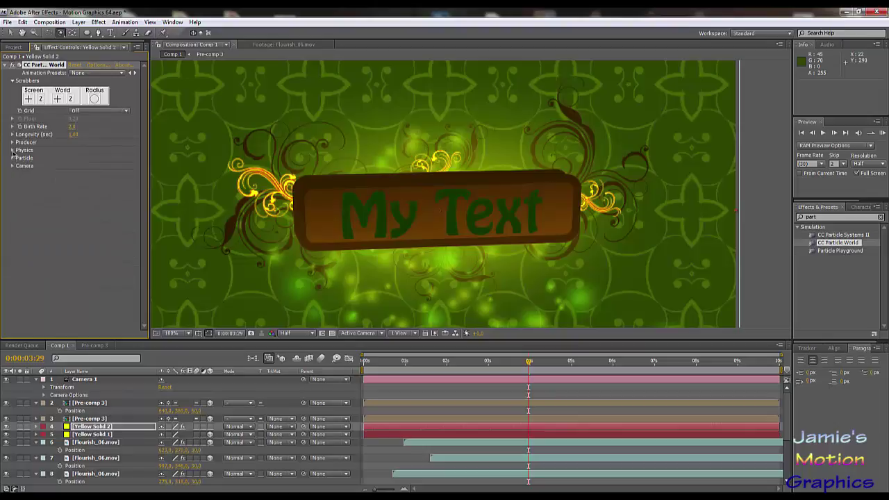
click(13, 150)
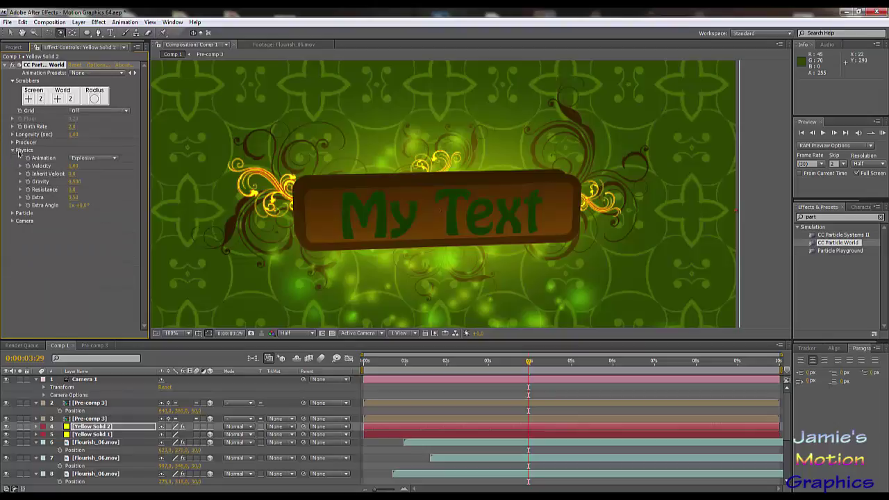
click(74, 182)
text(0)
key(Return)
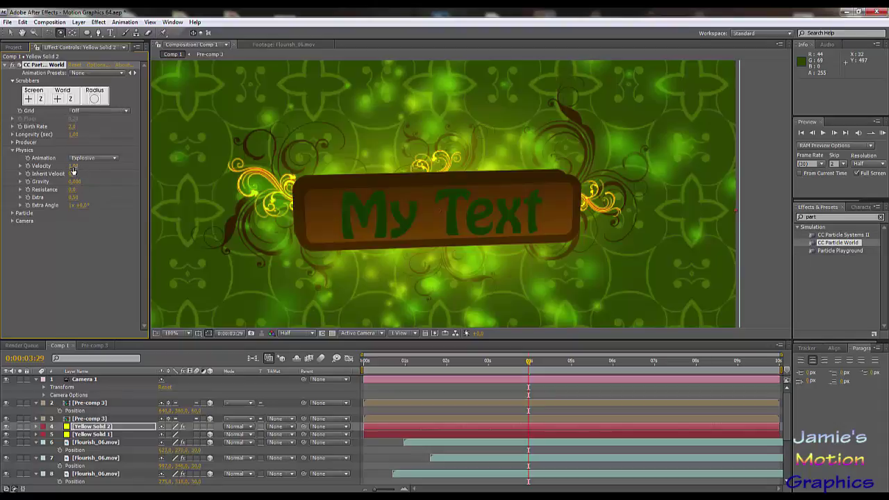
Set the particles' velocity to about 1.42 and the inherited velocity to 0
drag(73, 169, 115, 205)
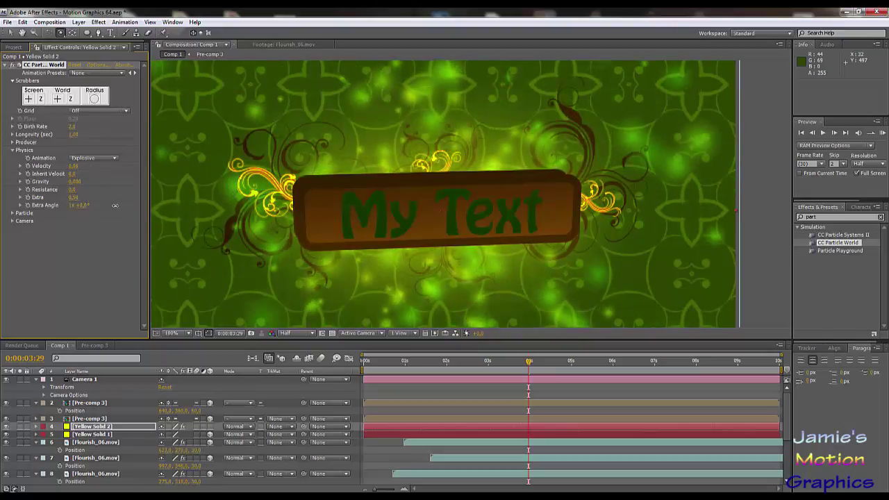
key(comma)
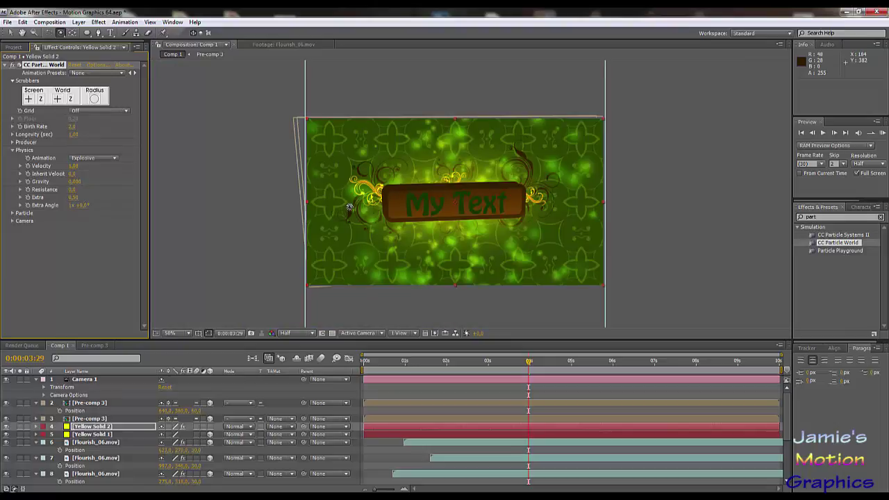
drag(73, 168, 83, 174)
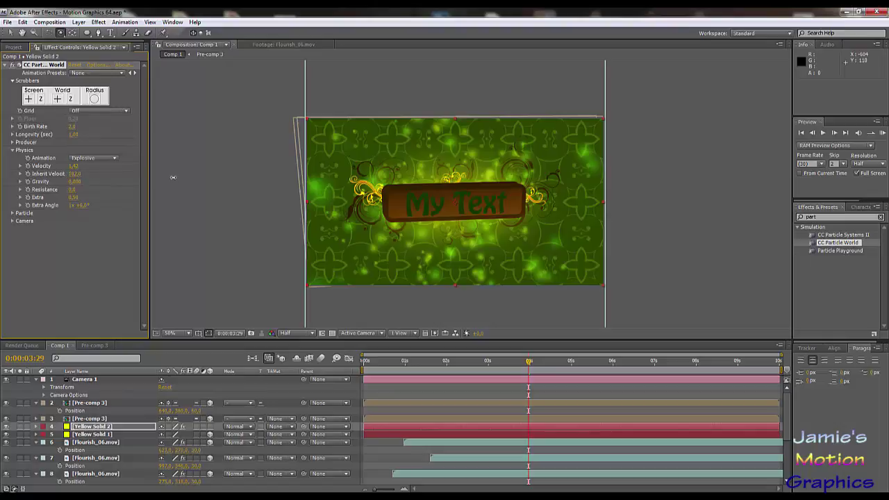
click(76, 175)
text(2)
key(Return)
Try Direction Axis, Cone Axis, Twirl and Vortex as the physics animation, and return to Explosive
click(94, 159)
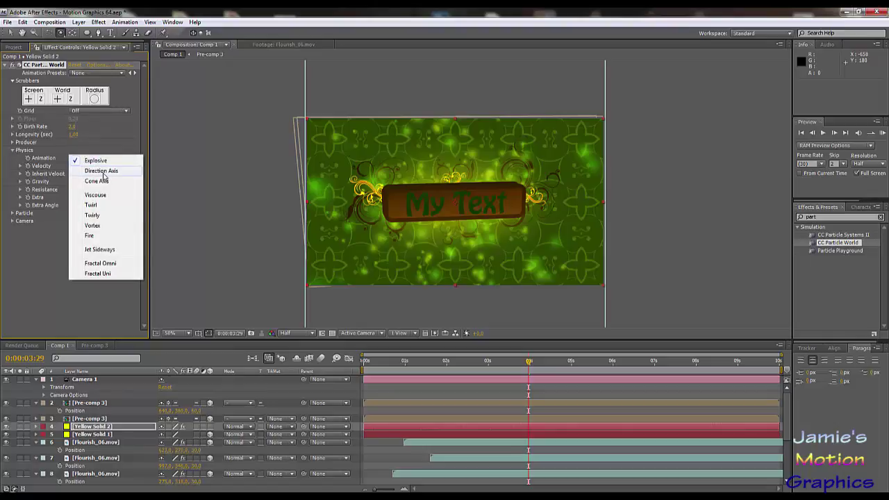
click(103, 171)
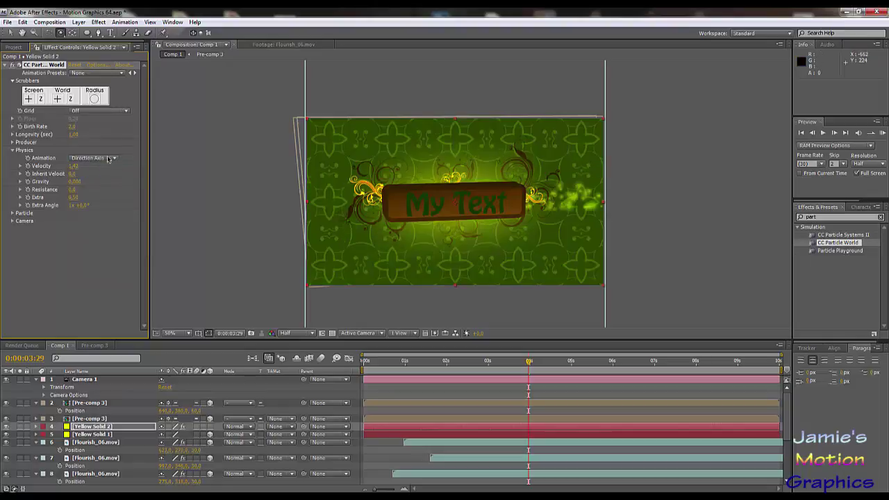
click(108, 159)
click(102, 170)
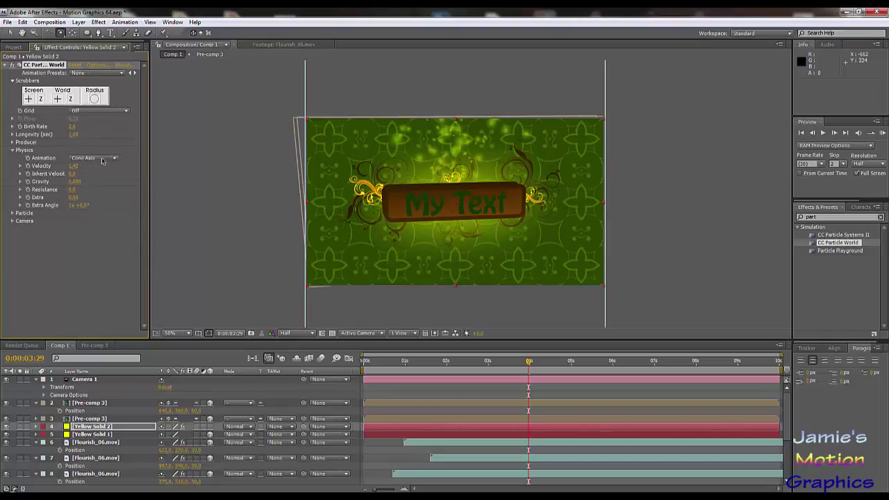
click(101, 159)
click(102, 185)
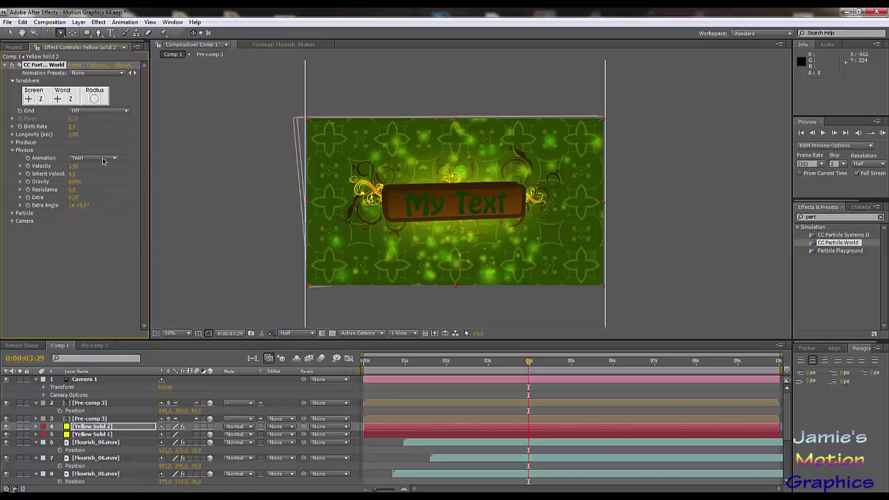
click(102, 159)
click(108, 184)
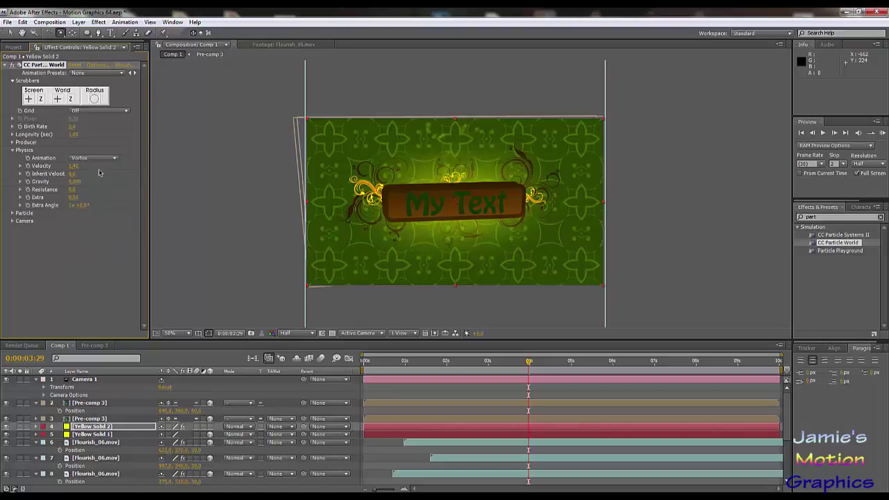
click(94, 158)
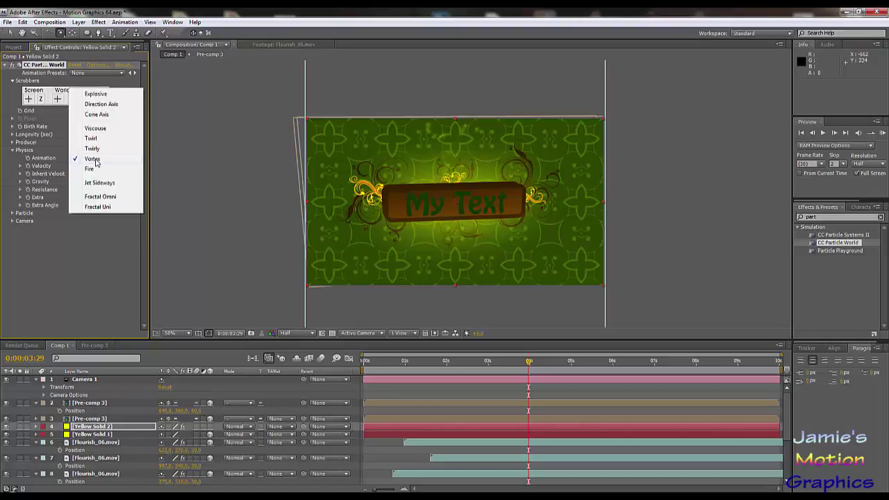
click(97, 94)
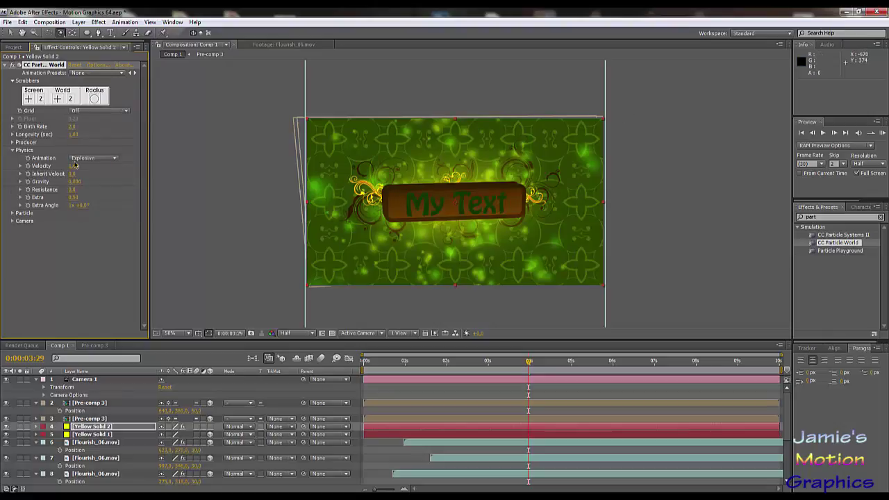
Widen the particle producer by setting its Radius X to about 0.22
click(11, 143)
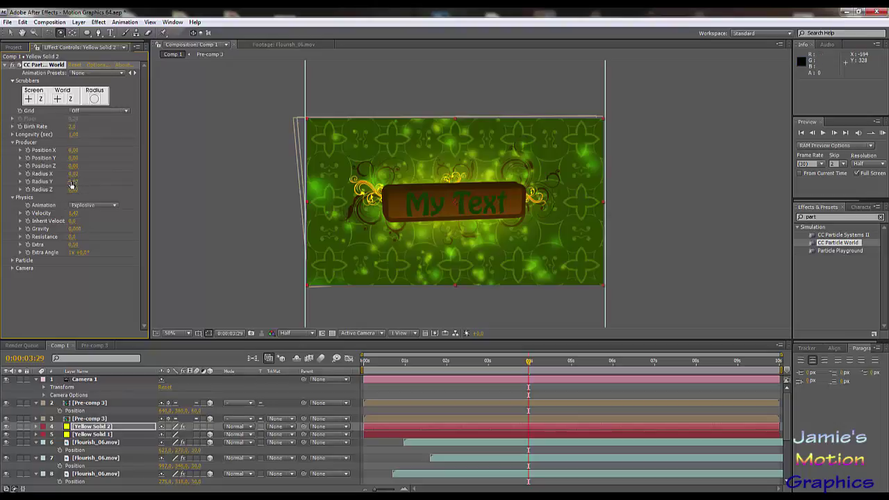
mouse_move(73, 181)
mouse_down()
mouse_move(120, 183)
mouse_move(61, 188)
mouse_up()
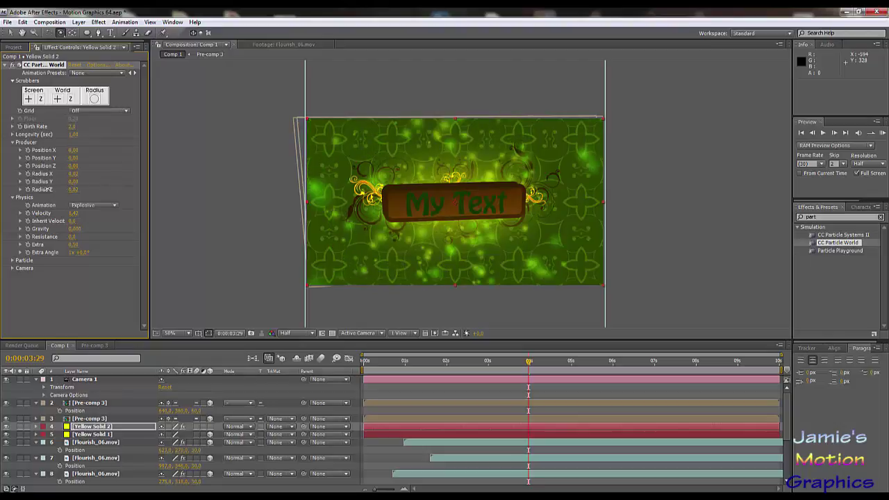
key(ctrl+z)
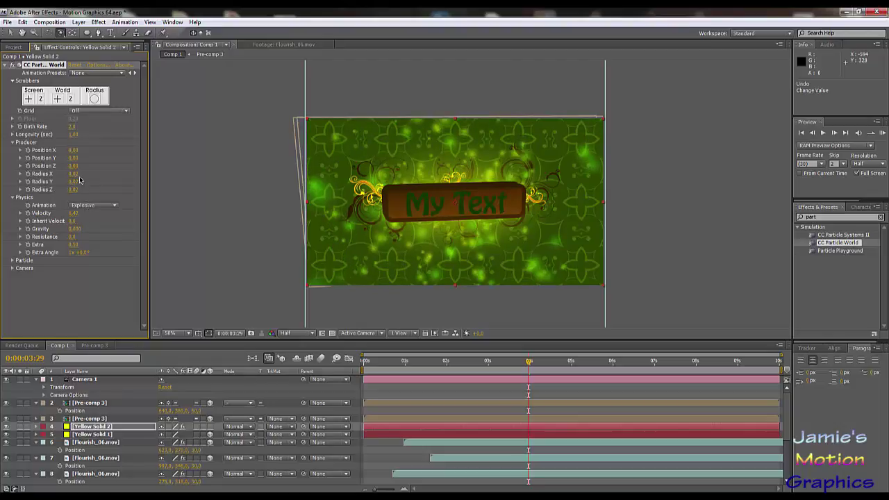
drag(74, 173, 97, 181)
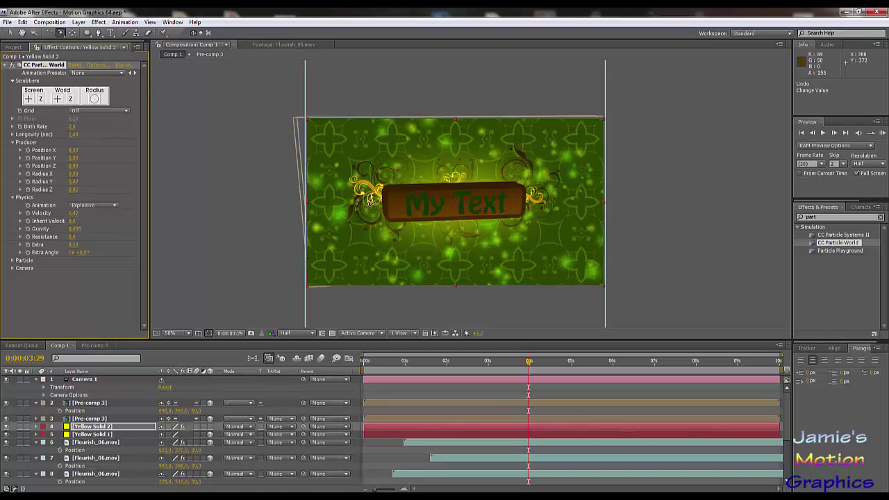
click(76, 174)
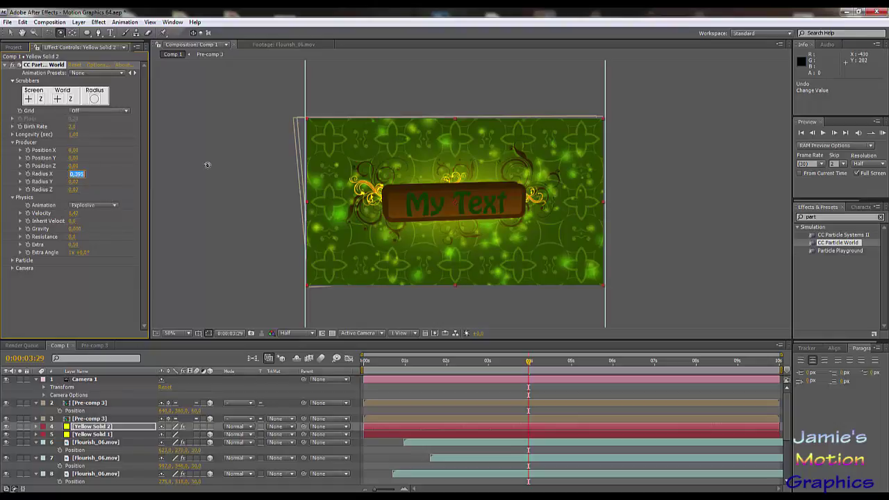
click(95, 196)
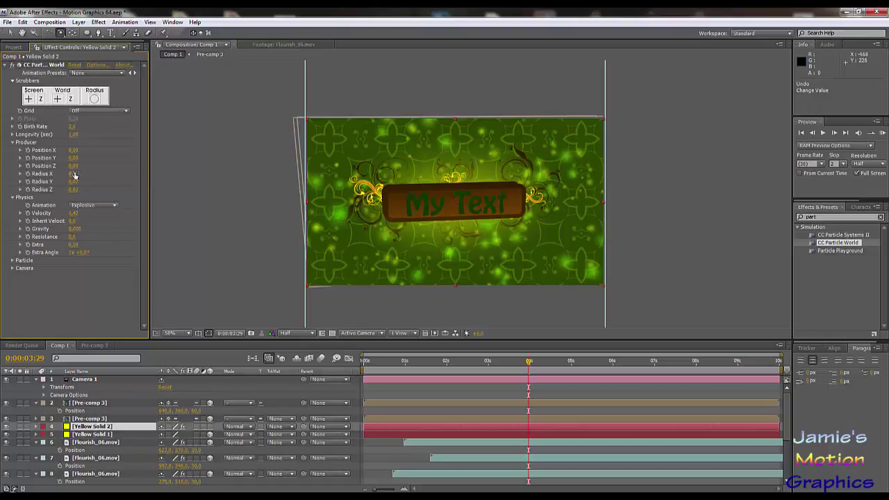
drag(75, 174, 69, 174)
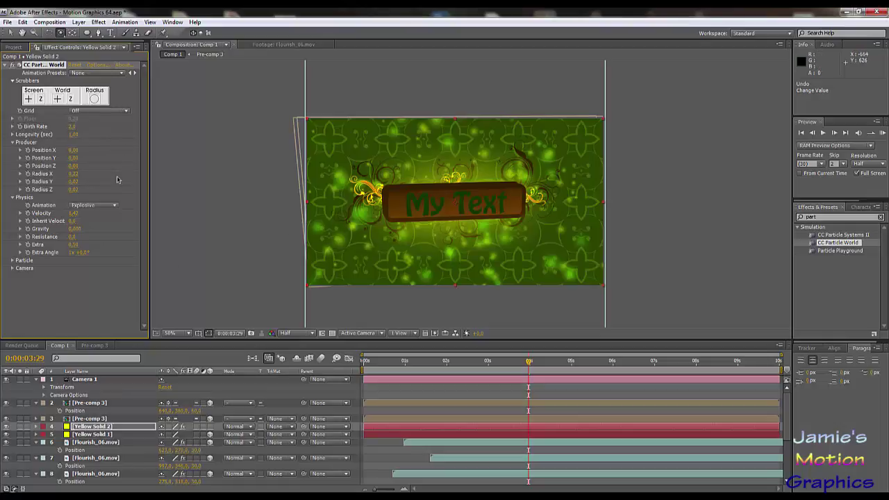
Set the particles' birth rate to 4 and longevity to 3 seconds
drag(72, 127, 60, 141)
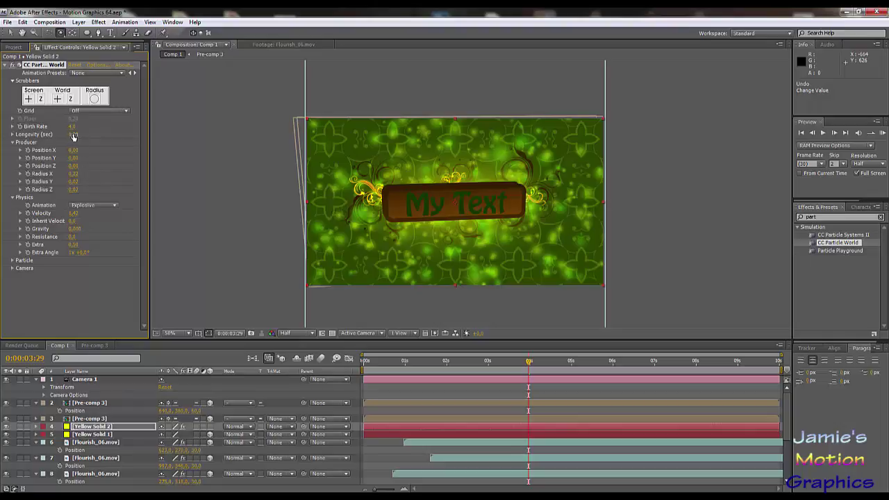
drag(73, 137, 94, 135)
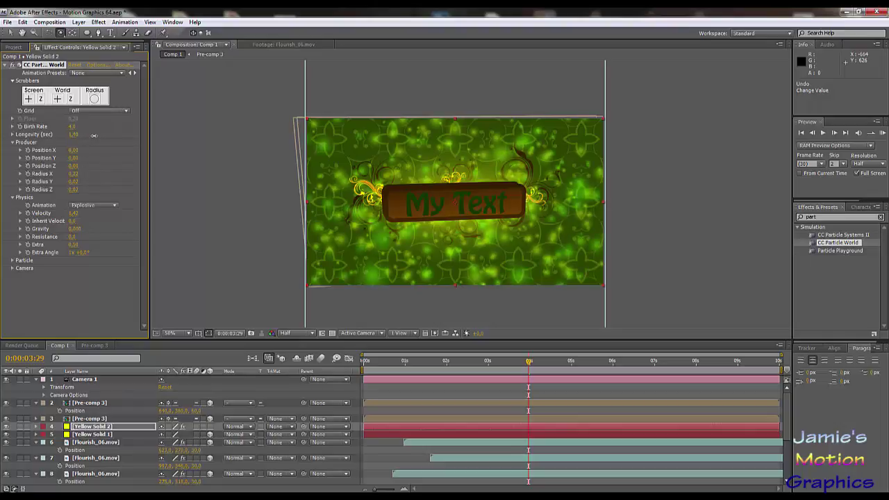
click(73, 136)
key(Return)
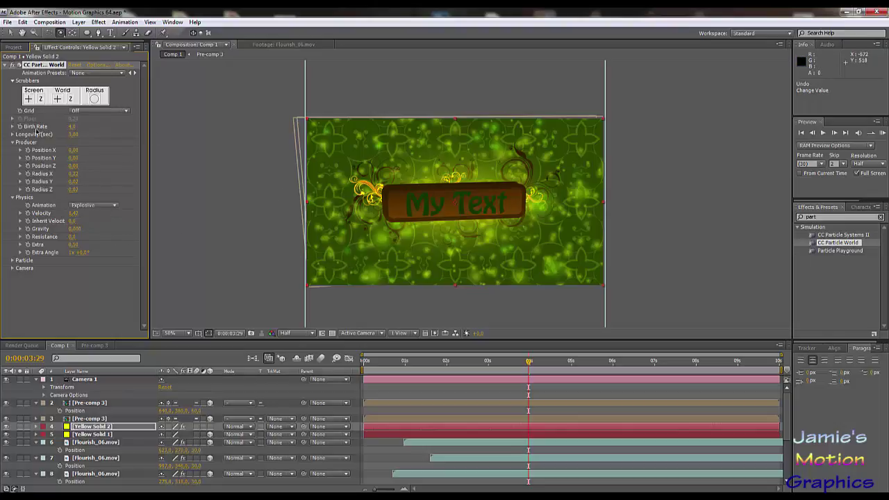
Try a much longer particle longevity, and bring it down to about 1 second
click(13, 260)
scroll(19, 260, down, 3)
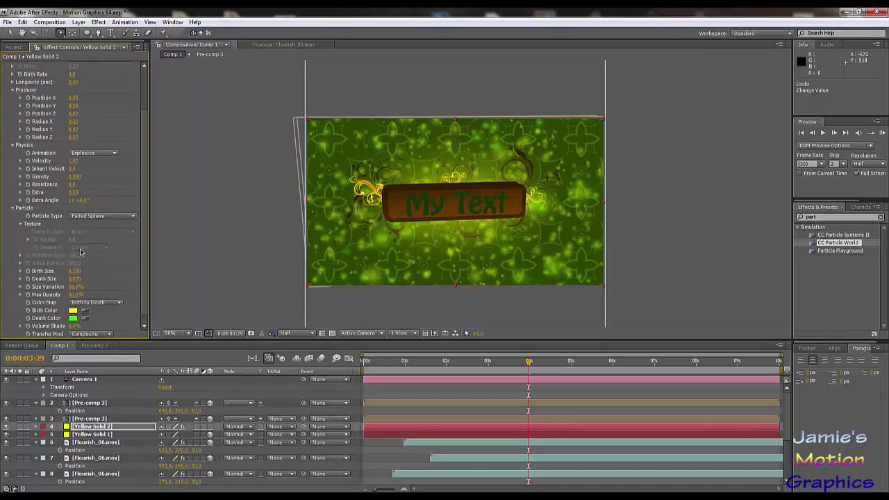
scroll(80, 252, up, 3)
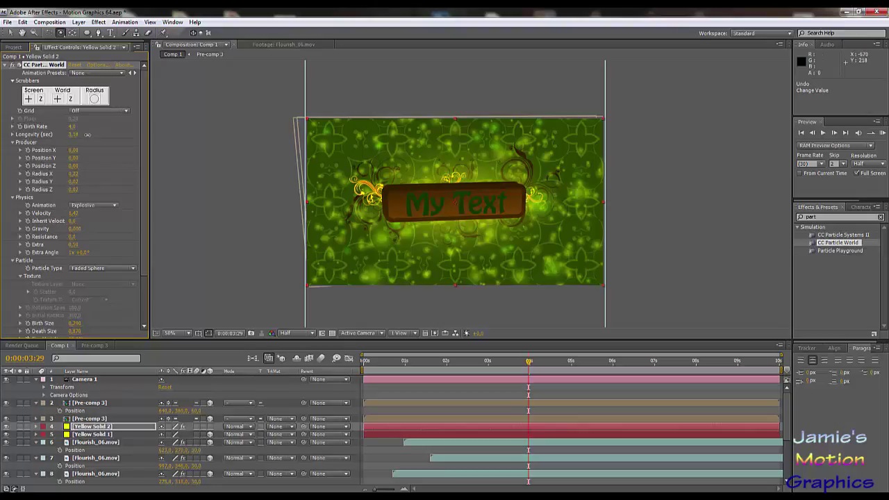
drag(88, 135, 228, 138)
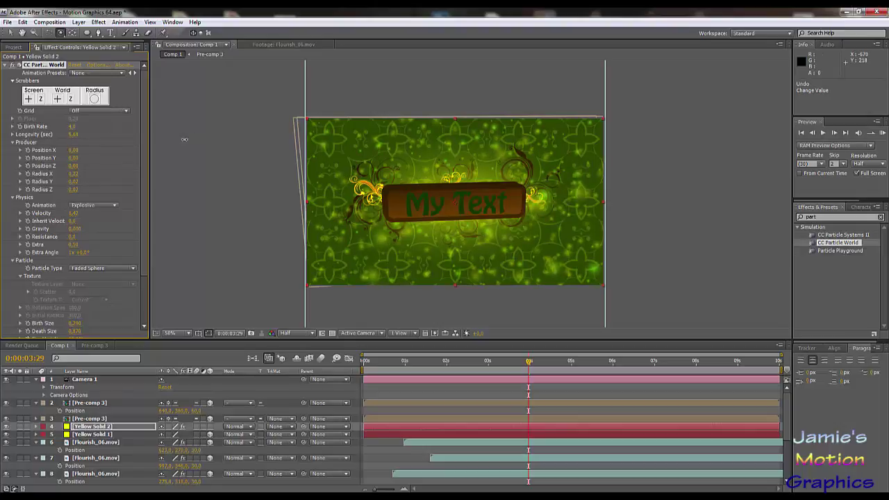
drag(130, 144, 4, 150)
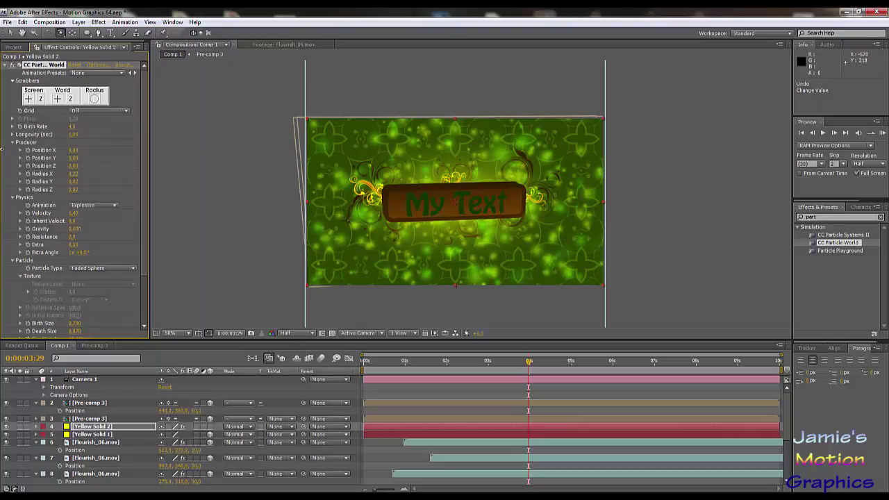
Set the particles' longevity to exactly 1 second and check the particle spread over the first five seconds
click(73, 134)
text(1)
key(Return)
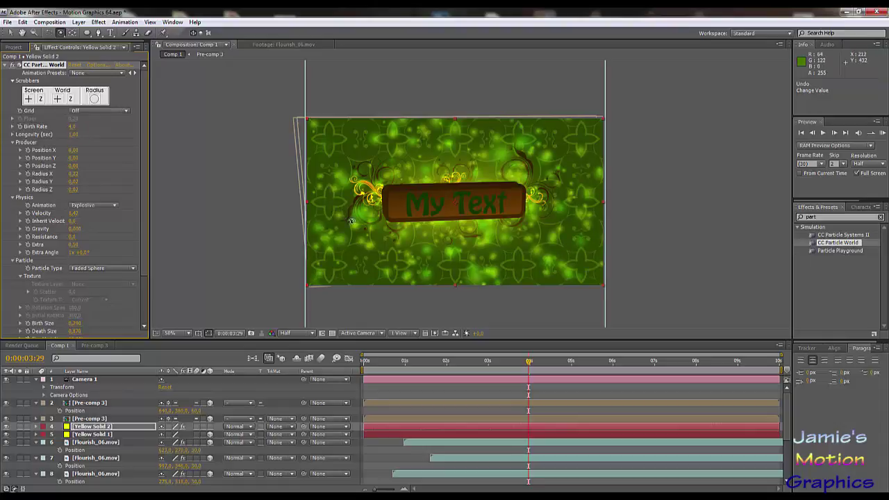
scroll(144, 289, down, 1)
scroll(143, 290, down, 2)
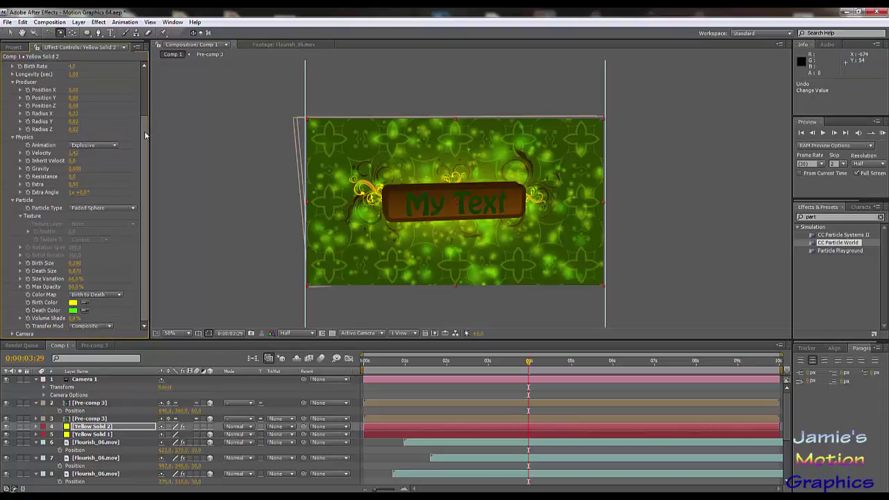
scroll(145, 135, up, 3)
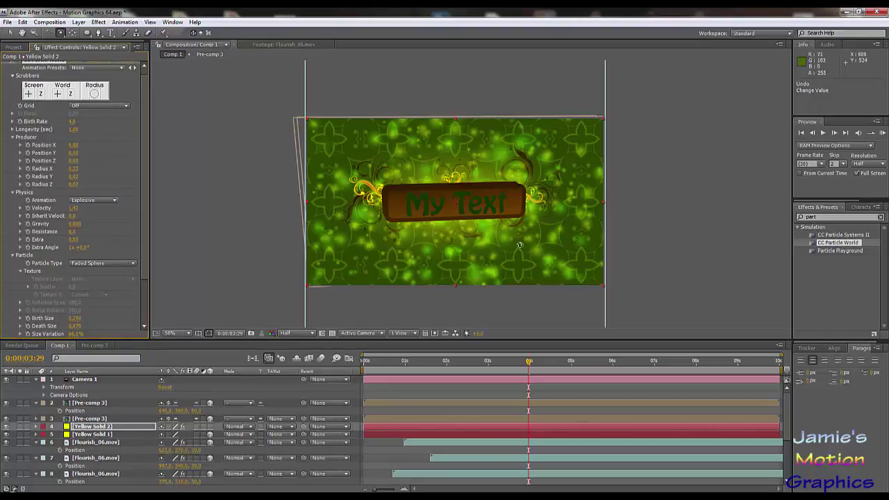
drag(406, 364, 571, 381)
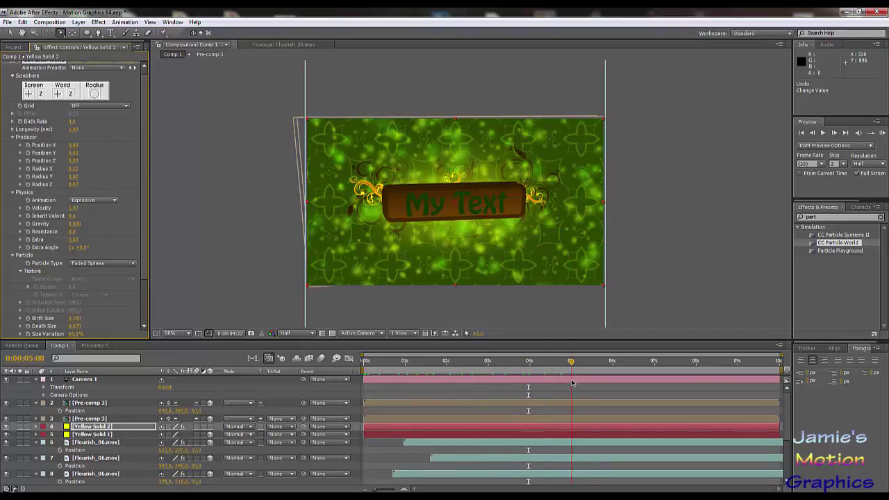
Try a particle velocity of 0.5, and settle on a velocity of 1
click(73, 208)
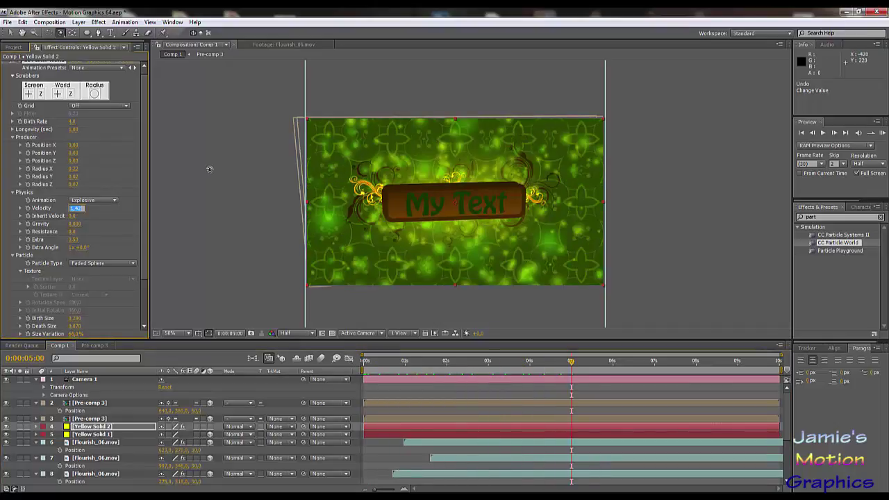
text(0,5)
key(Return)
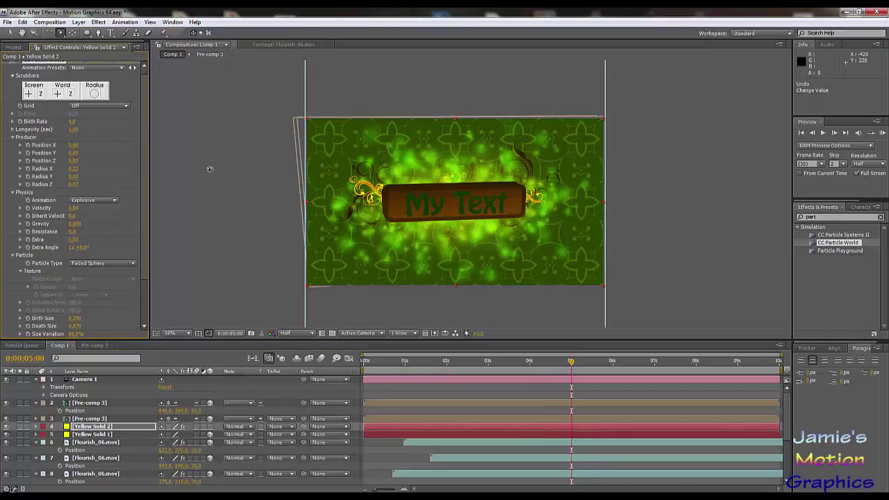
drag(429, 363, 527, 375)
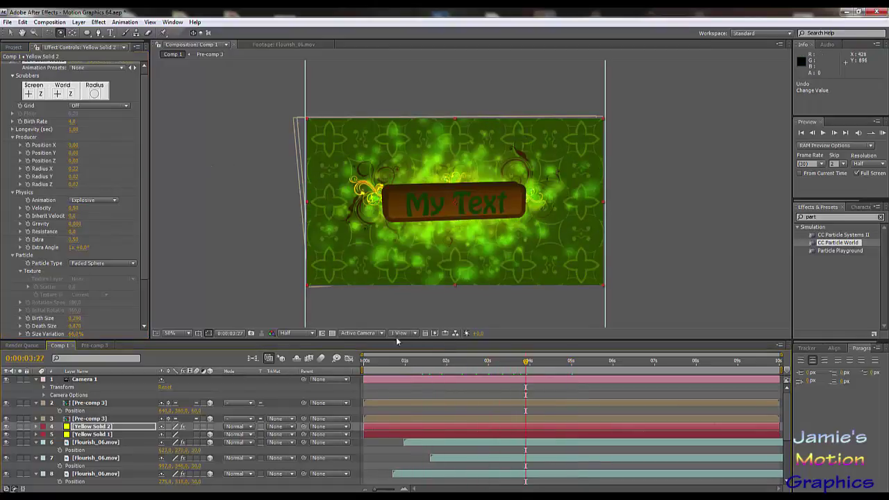
click(75, 207)
text(1)
key(Return)
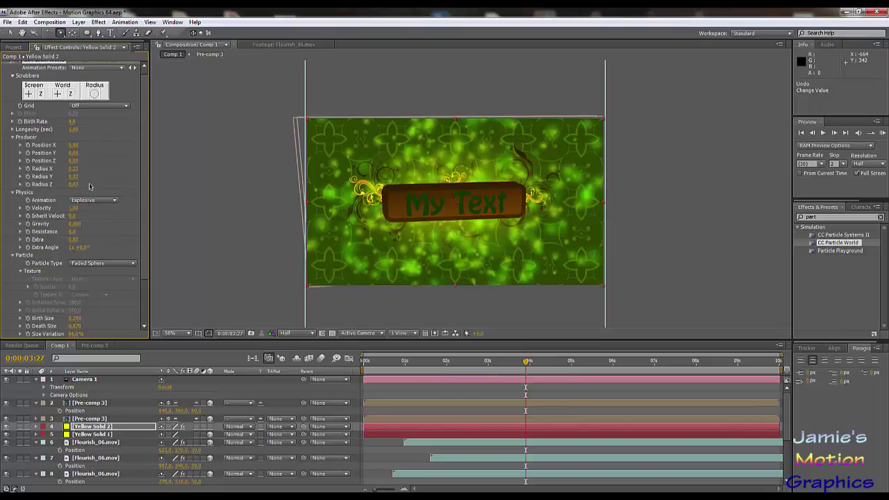
Set the particles' birth rate to 2 and check the thinner spread along the timeline
click(74, 123)
text(2)
key(Return)
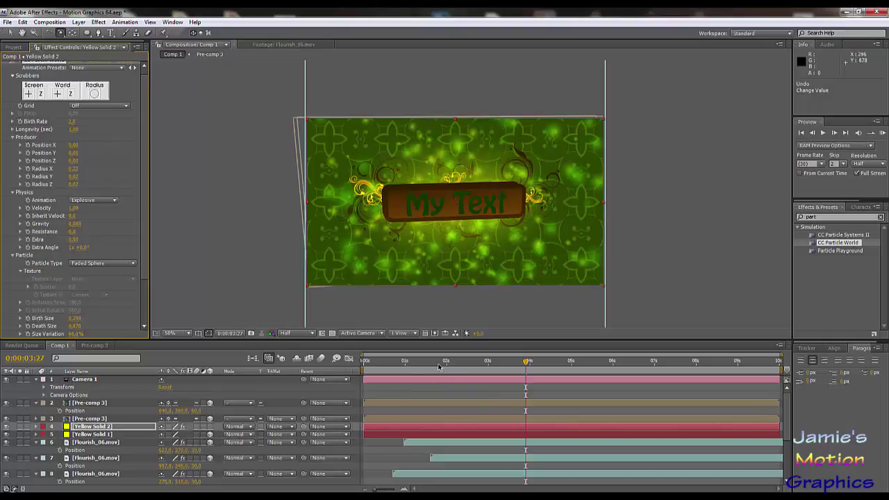
mouse_move(438, 367)
mouse_down()
mouse_move(389, 368)
mouse_move(572, 369)
mouse_move(423, 370)
mouse_up()
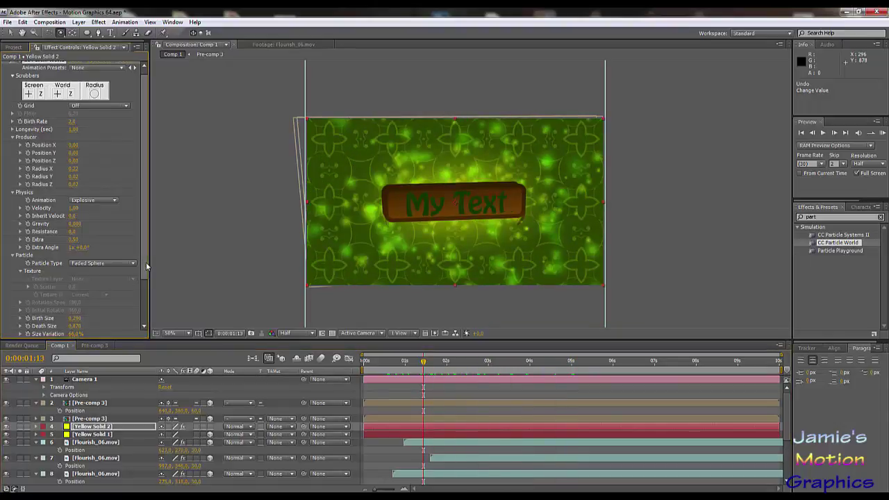
Lower the opacity of the particle layer Yellow Solid 2 to 67% and preview the softer particles at several times
scroll(145, 266, down, 3)
click(93, 426)
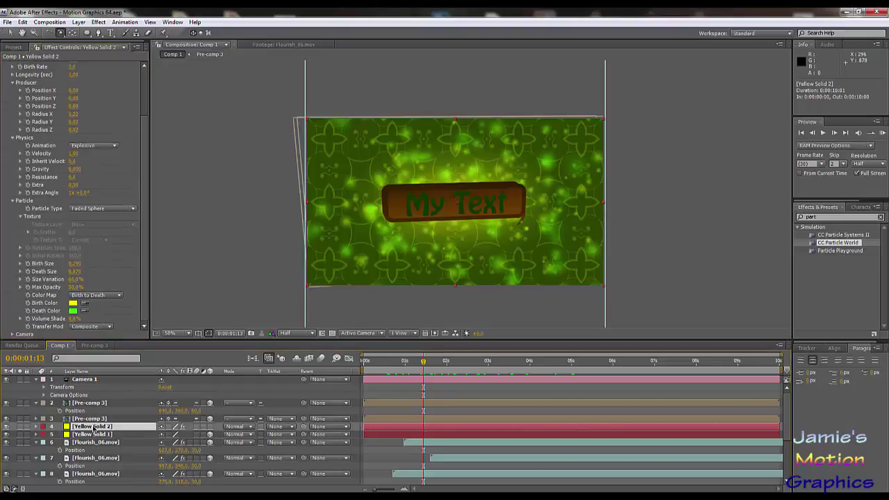
key(t)
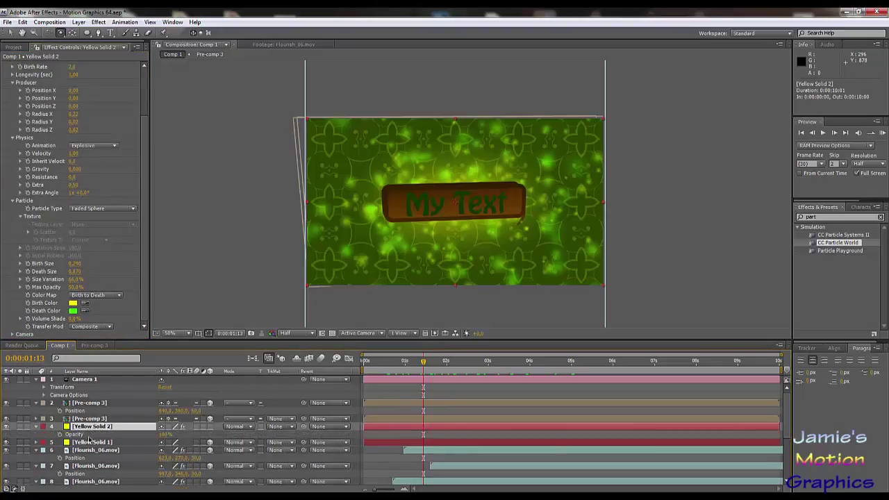
drag(164, 435, 141, 436)
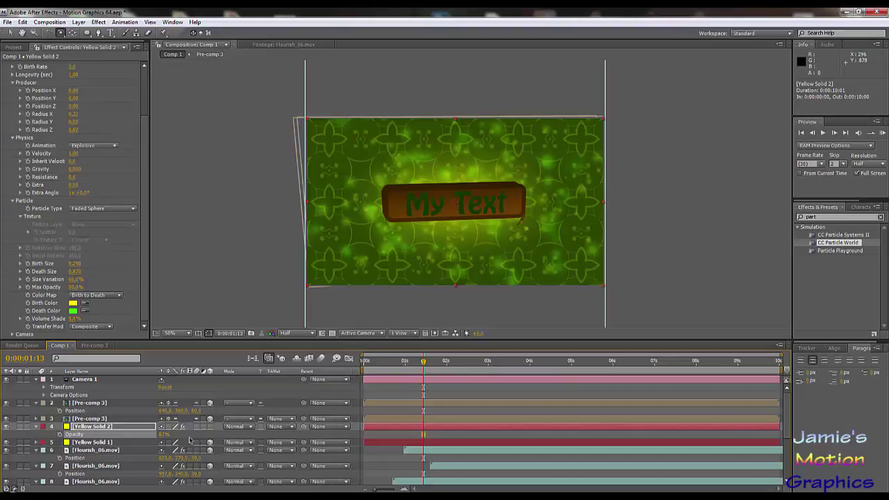
key(space)
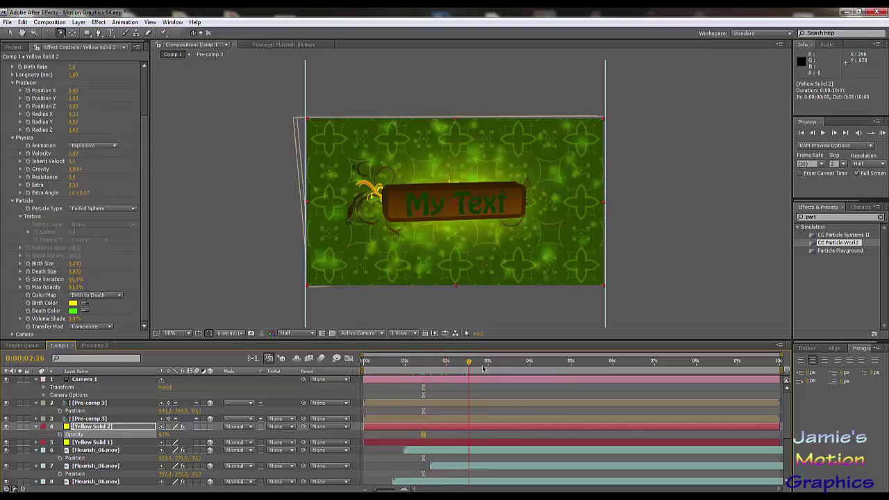
drag(520, 373, 584, 374)
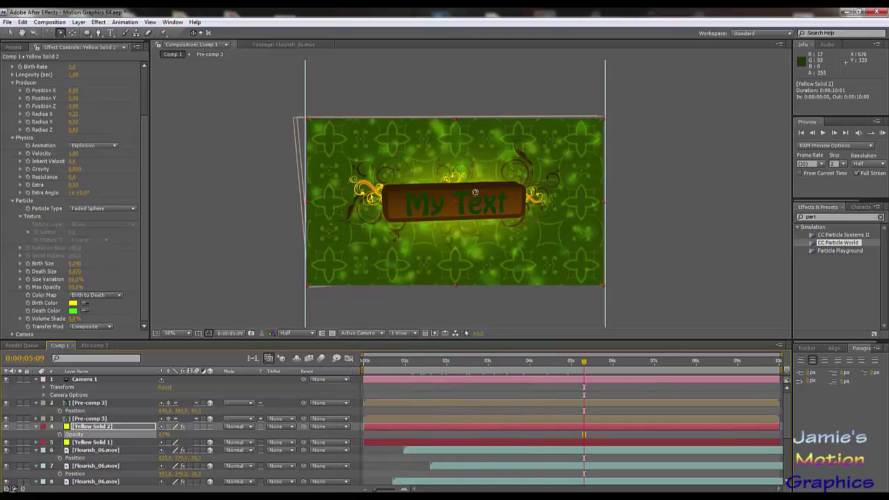
drag(492, 368, 492, 386)
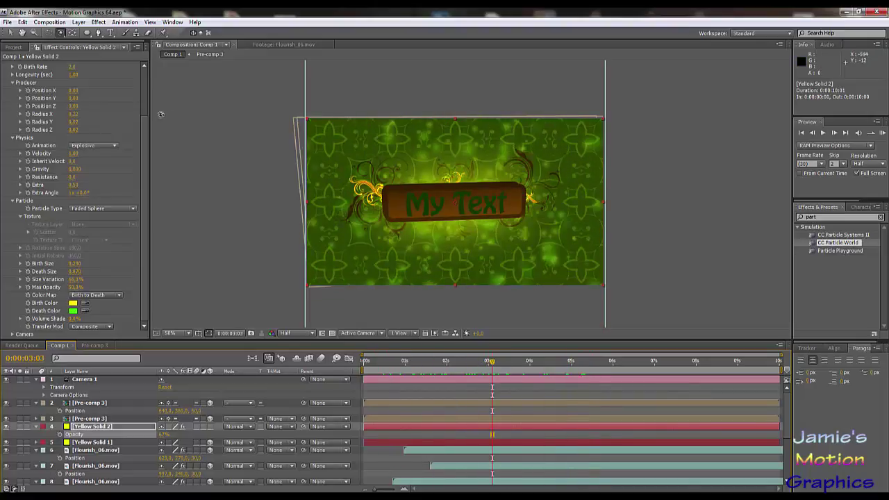
Lower the opacity of the BG pattern layer to 4% and Deep Lime Green Solid 1 to 85%, and preview the darker background
scroll(146, 115, up, 3)
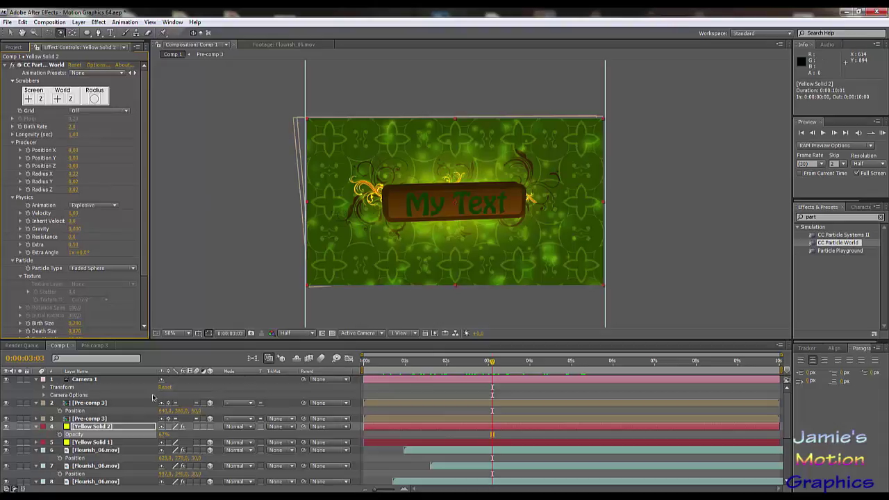
scroll(173, 434, down, 2)
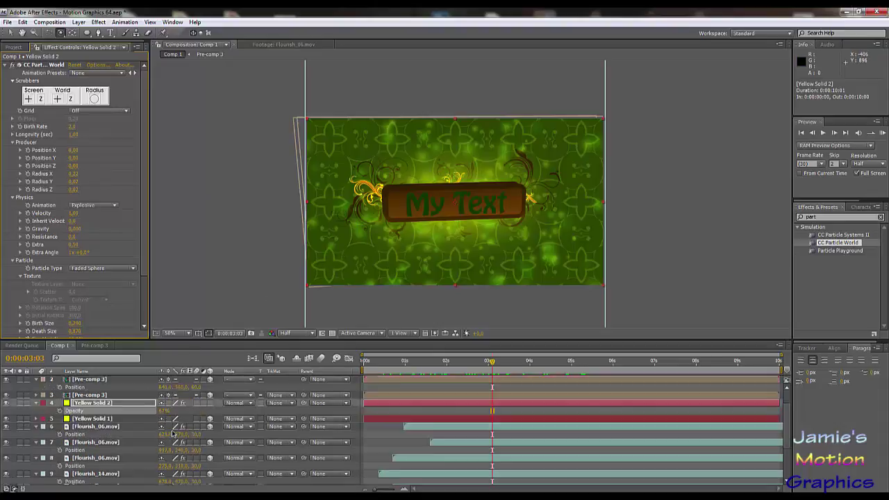
scroll(172, 434, down, 3)
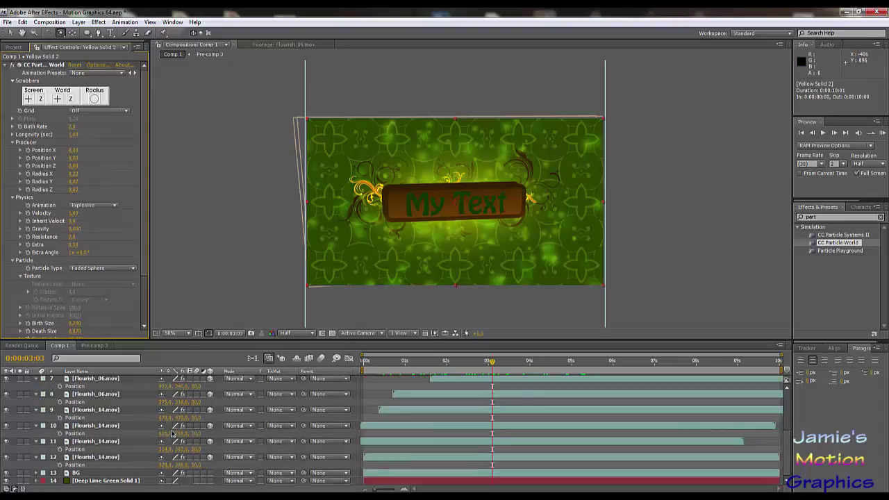
click(106, 482)
ctrl+click(99, 473)
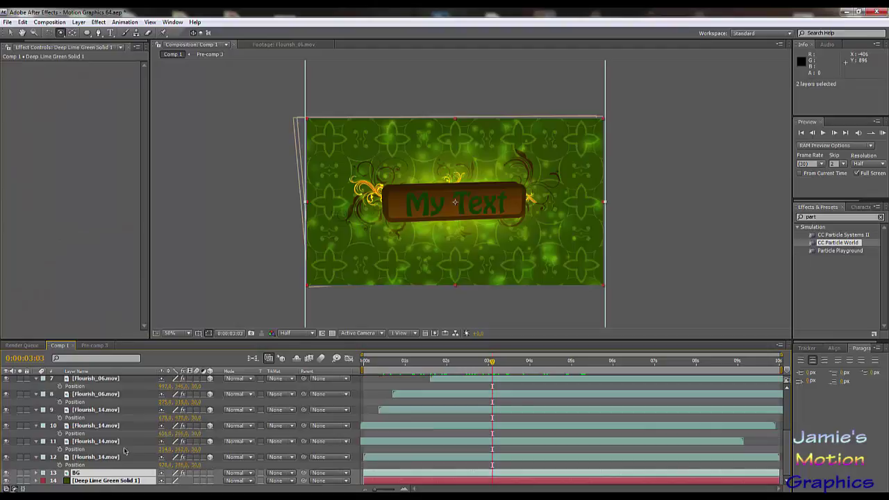
key(t)
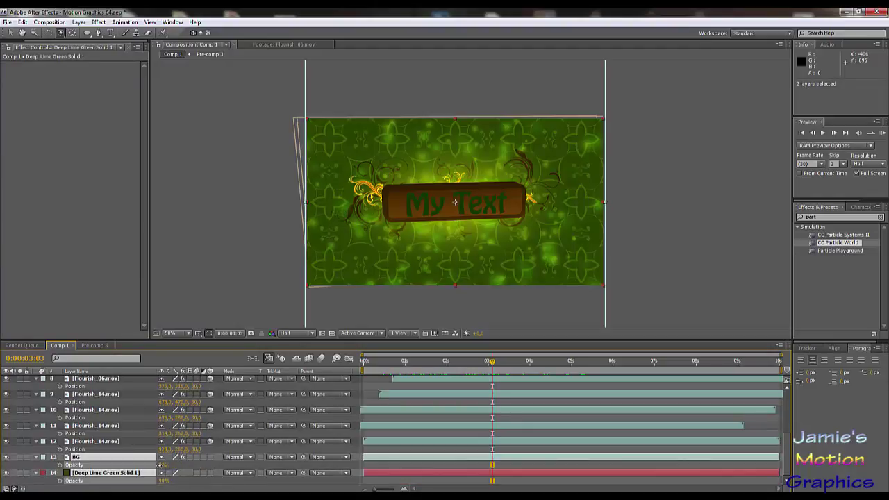
drag(163, 468, 158, 465)
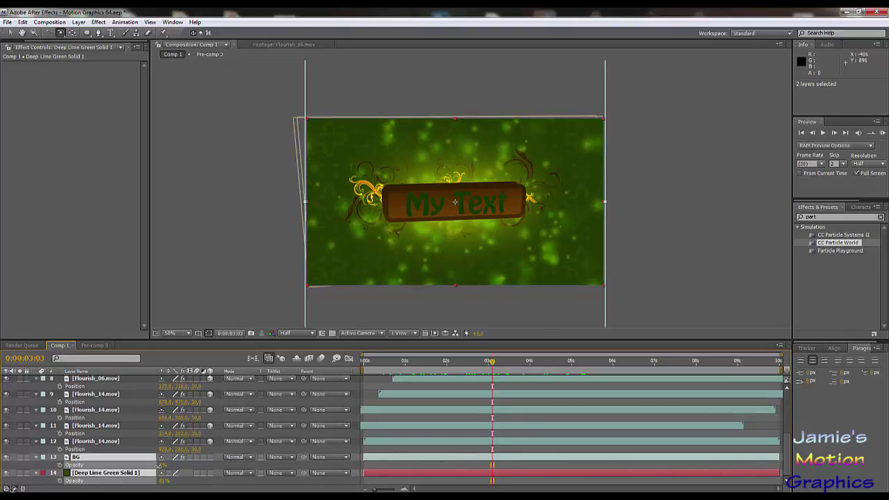
drag(158, 466, 158, 466)
mouse_move(442, 362)
mouse_down()
mouse_move(389, 361)
mouse_move(459, 362)
mouse_up()
key(space)
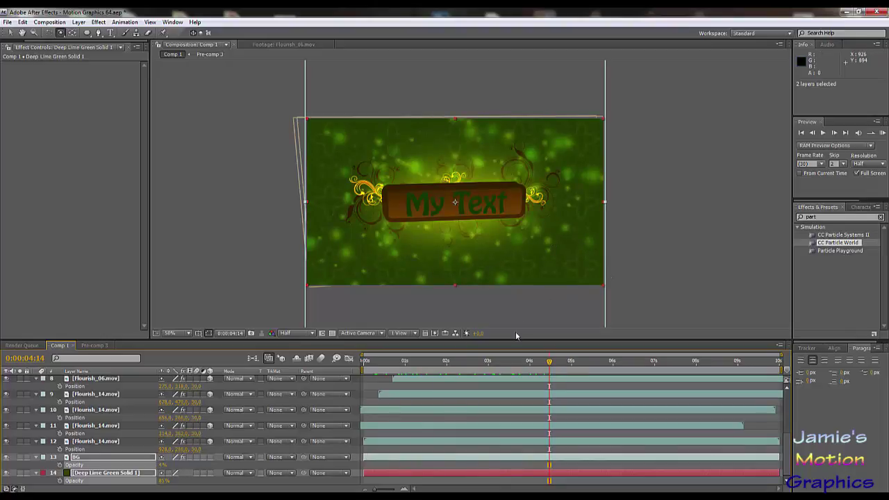
drag(491, 357, 415, 361)
Pre-compose all layers between the camera and the BG layer, moving all attributes into the new composition
key(Home)
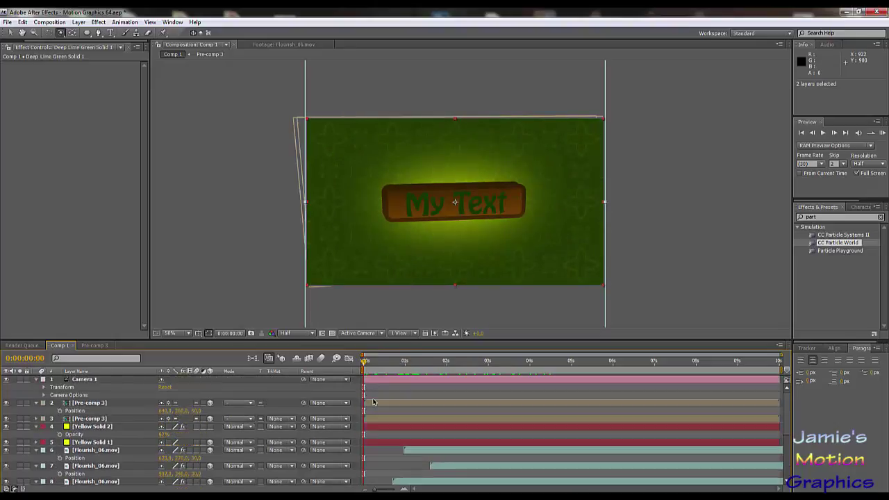
scroll(373, 402, up, 5)
click(92, 404)
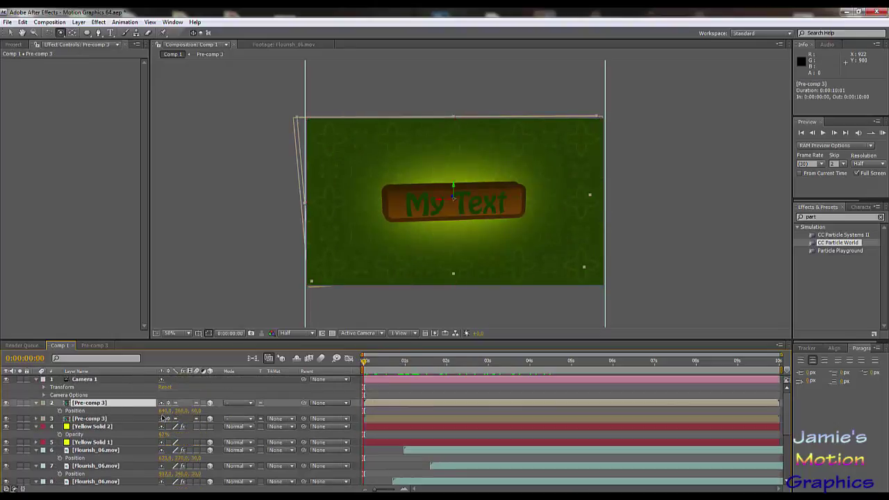
scroll(149, 424, down, 5)
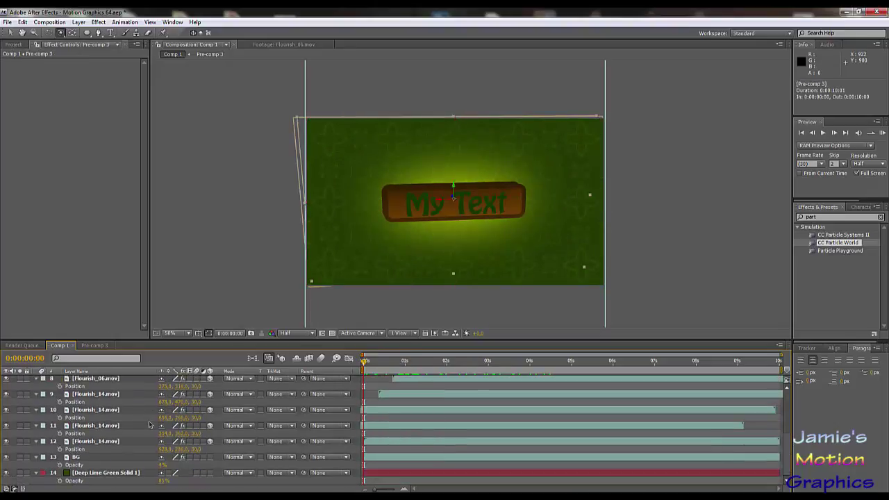
shift+click(93, 442)
scroll(104, 441, up, 5)
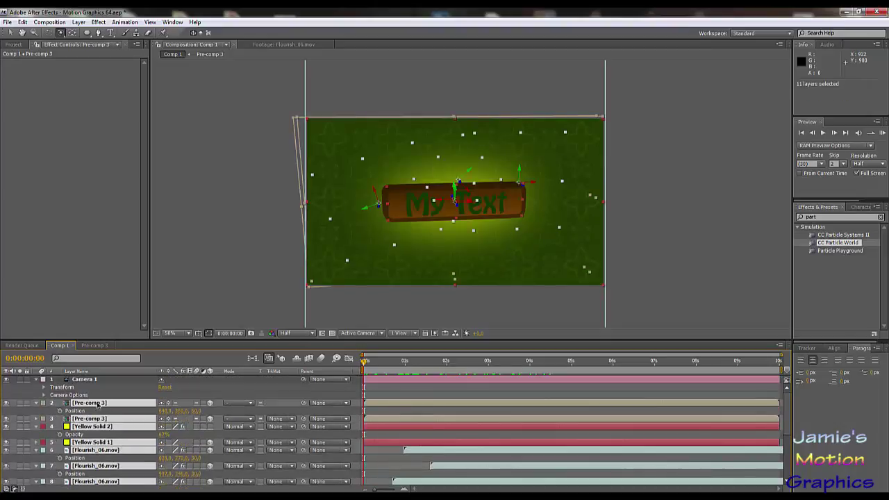
right_click(97, 404)
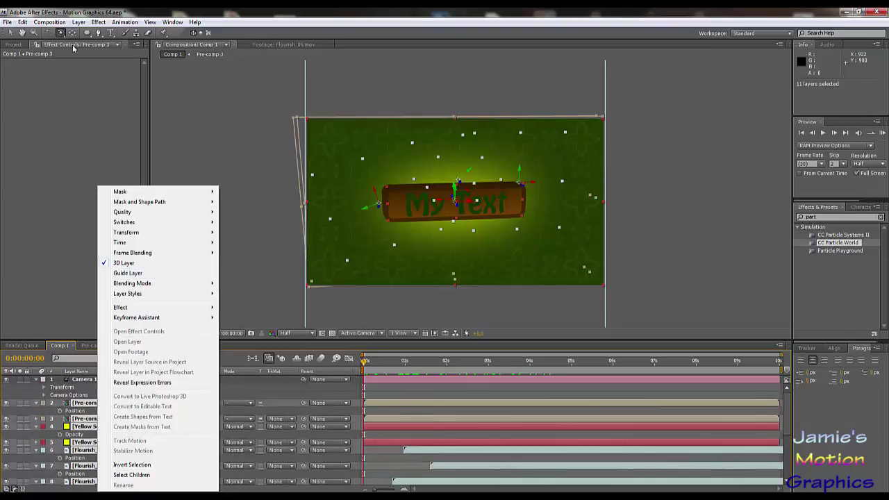
click(78, 21)
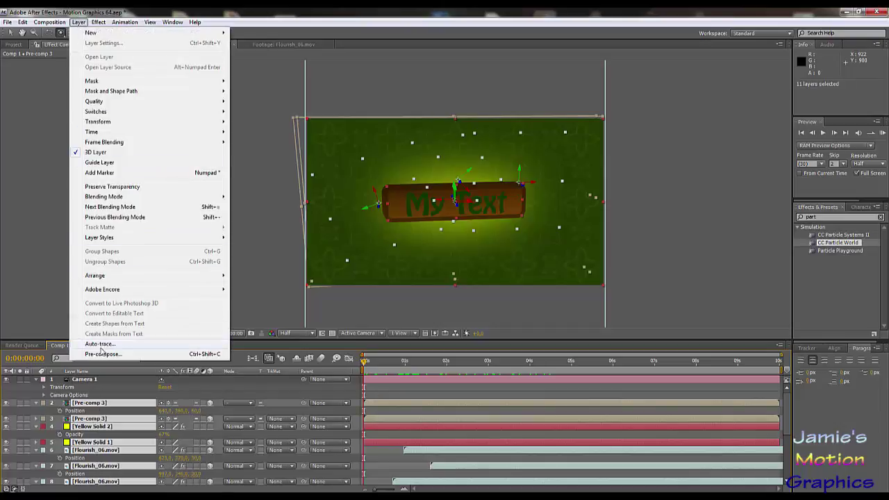
click(103, 355)
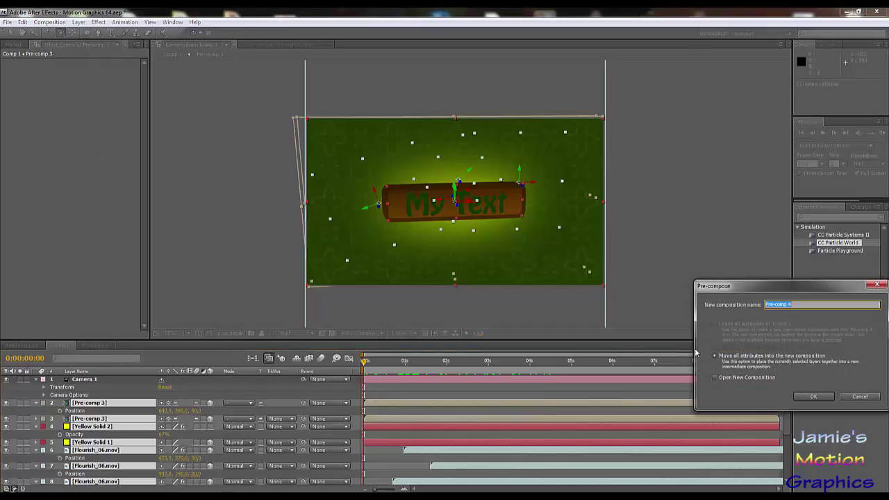
click(803, 396)
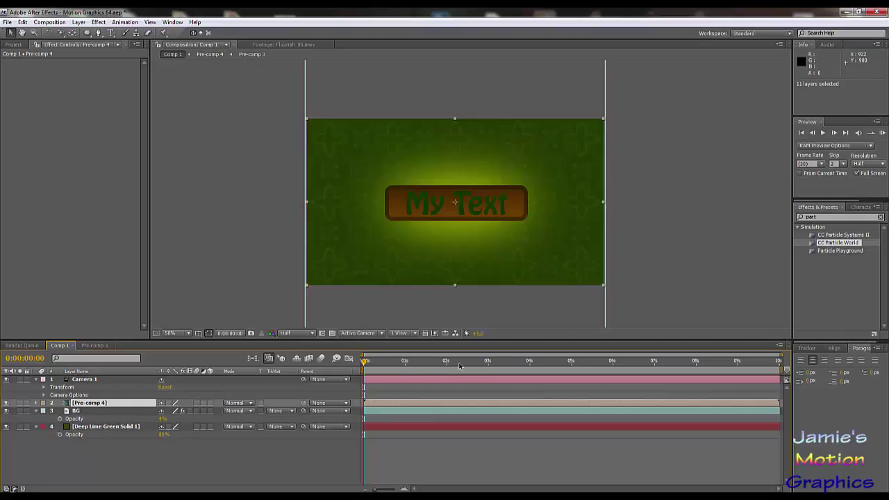
Enable Collapse Transformations on the Pre-comp 4 layer to restore its 3D depth, and check it along the timeline
click(169, 404)
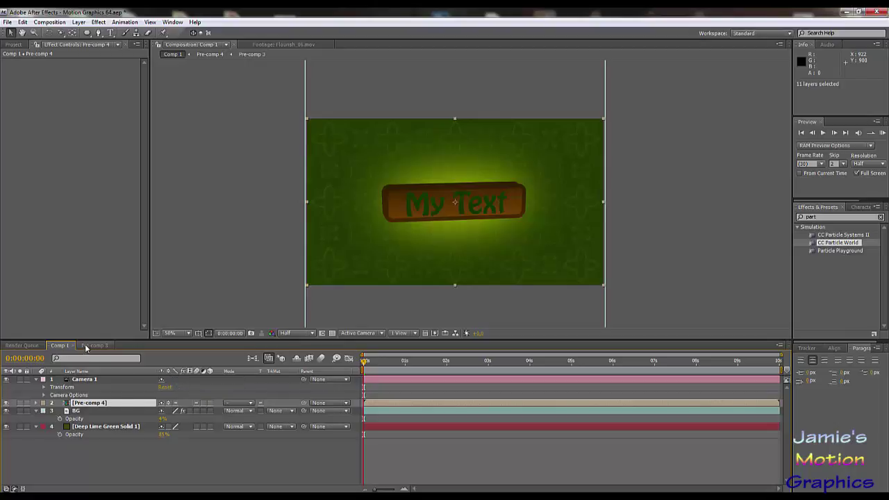
drag(375, 362, 469, 350)
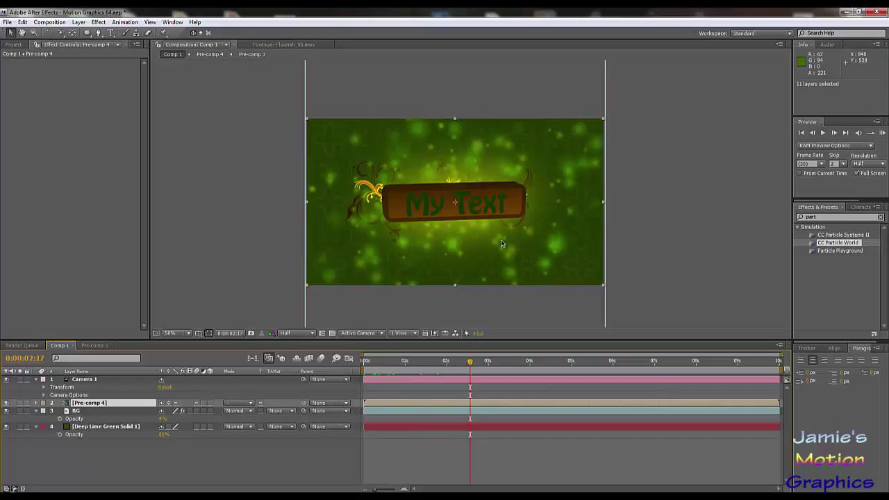
Open the Pre-comp 4 composition, add a new camera layer to it, and check the scene along the timeline
double_click(88, 403)
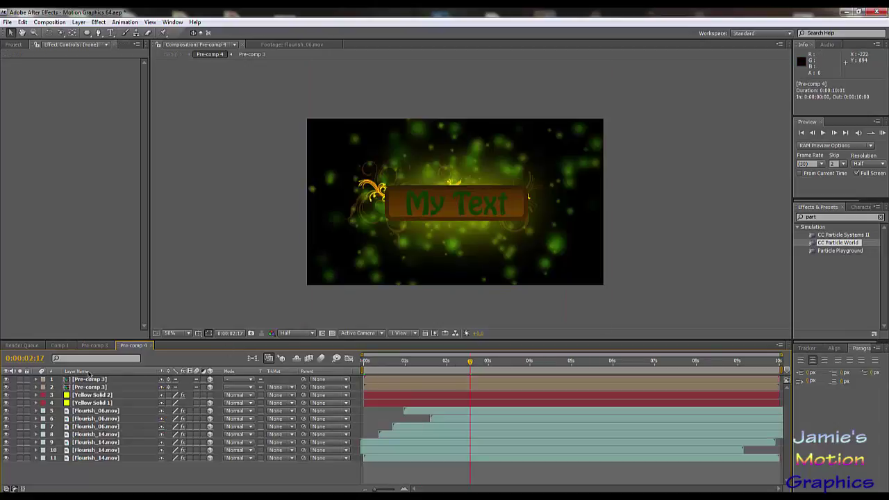
click(78, 22)
mouse_move(61, 26)
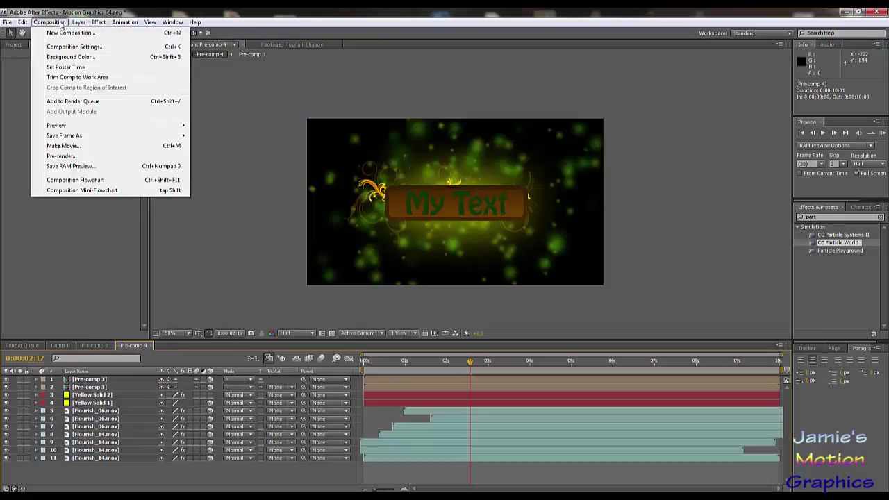
mouse_move(91, 27)
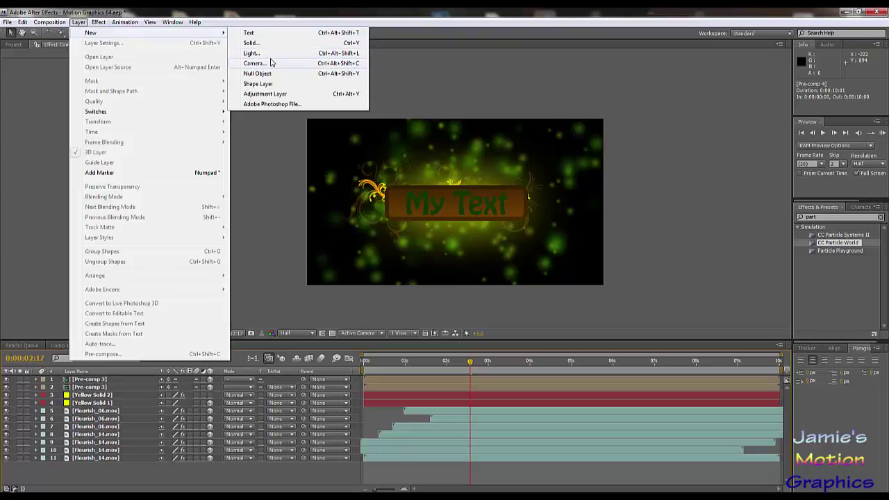
click(271, 63)
click(526, 354)
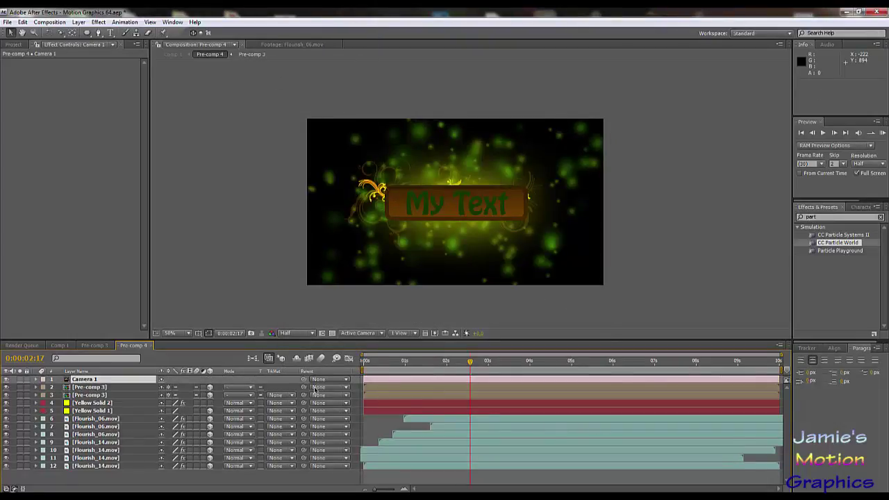
drag(403, 371, 646, 368)
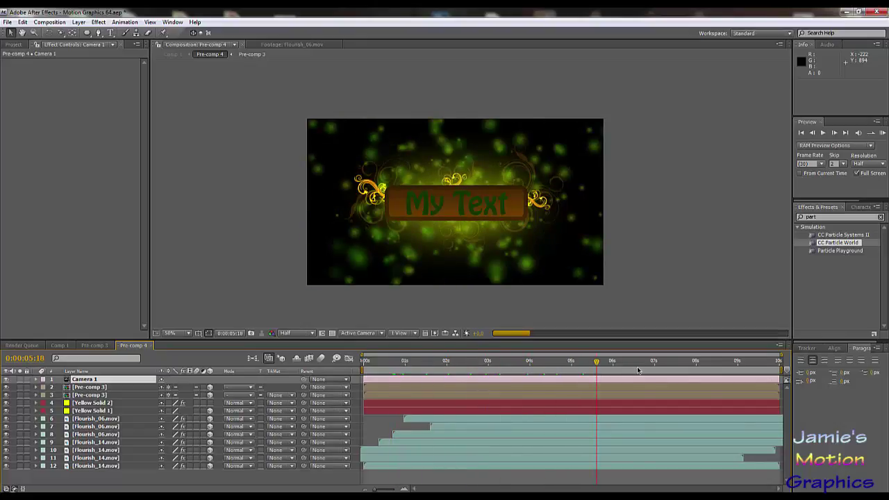
In Comp 1, keyframe the Pre-comp 4 layer's Rotation from 0° at the start to 180° at 4 seconds
click(59, 345)
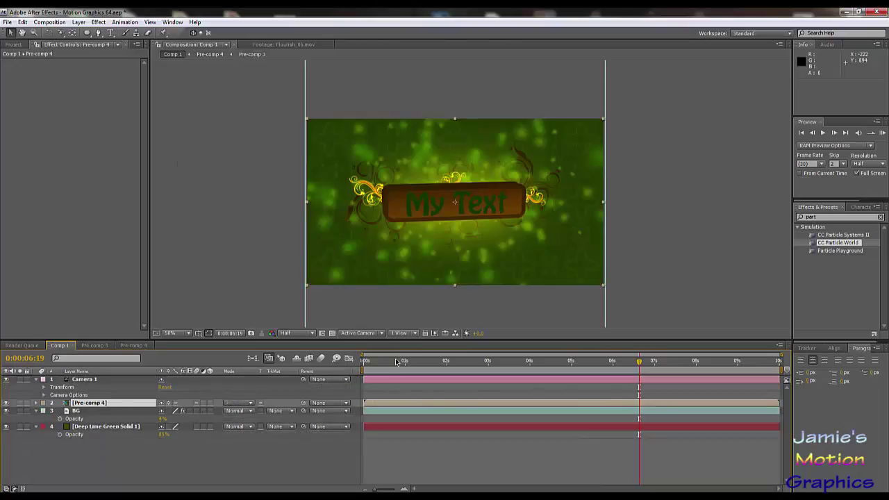
drag(396, 362, 363, 362)
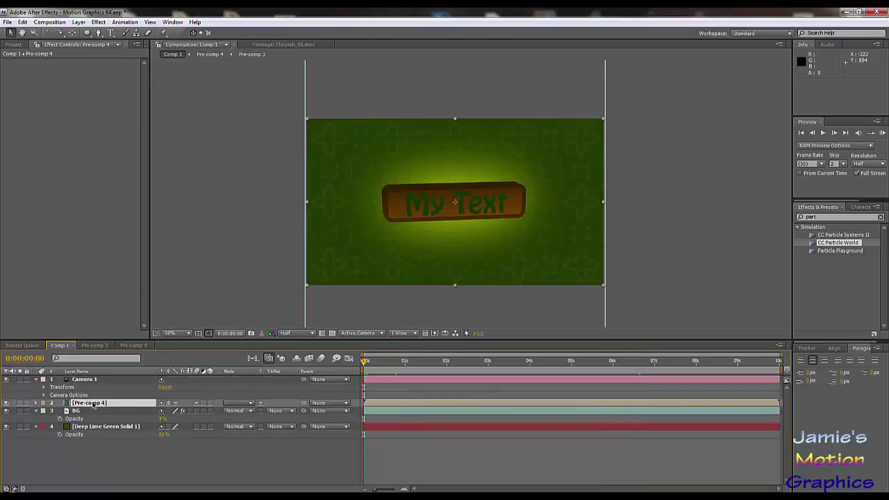
key(r)
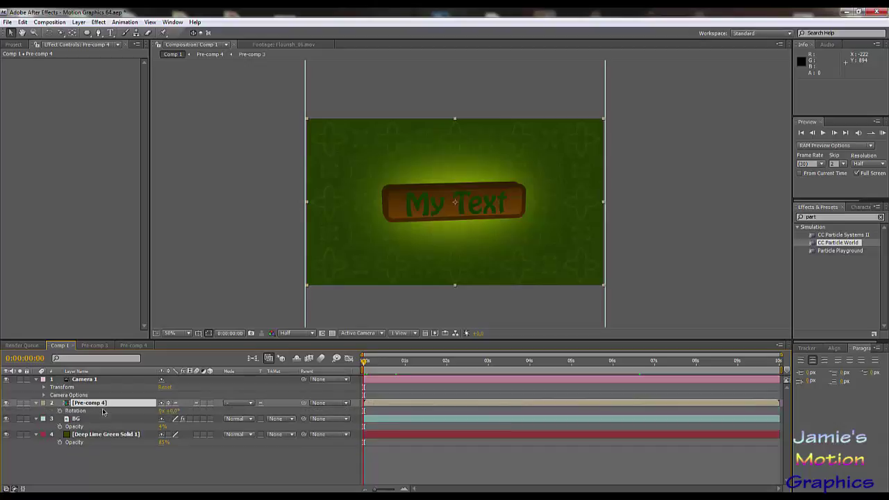
click(60, 410)
drag(391, 371, 530, 370)
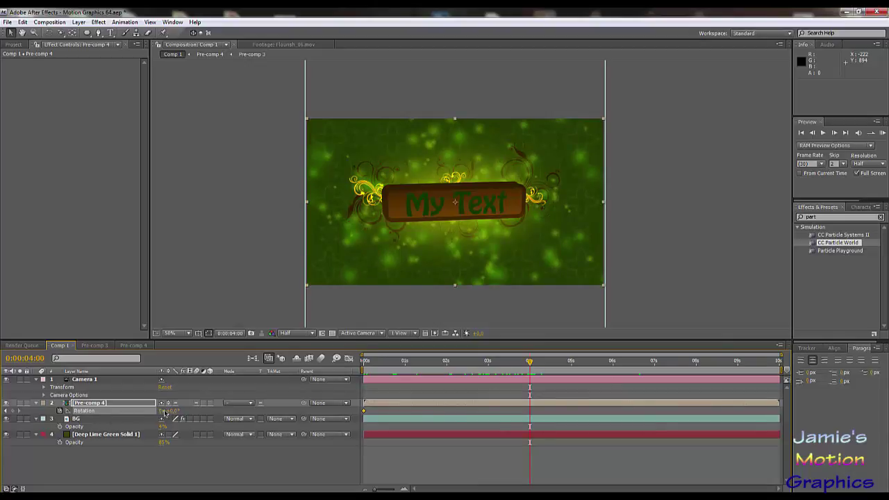
click(172, 410)
text(180)
key(Return)
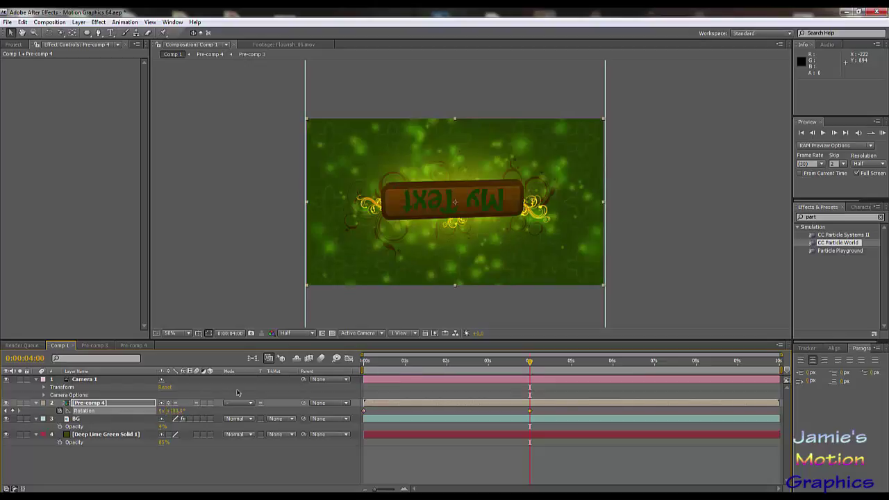
Apply Easy Ease to both Rotation keyframes of the Pre-comp 4 layer, at the start and at 4 seconds
click(364, 412)
right_click(365, 412)
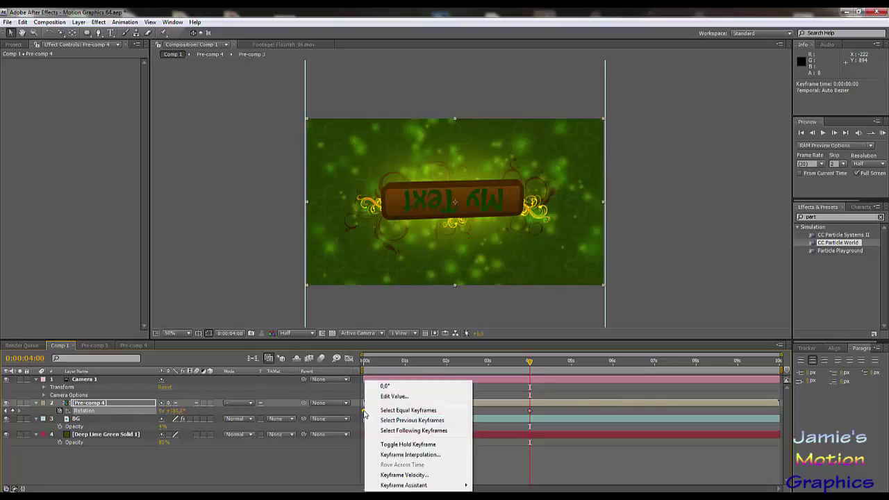
mouse_move(425, 485)
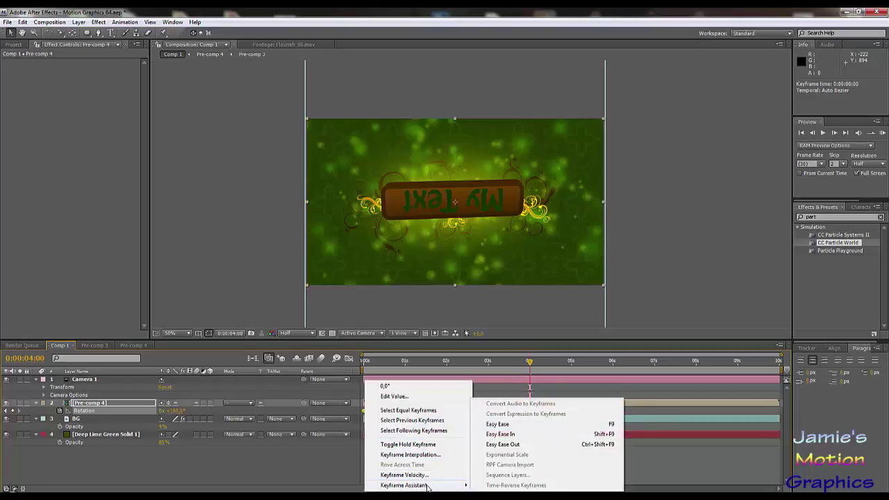
click(509, 426)
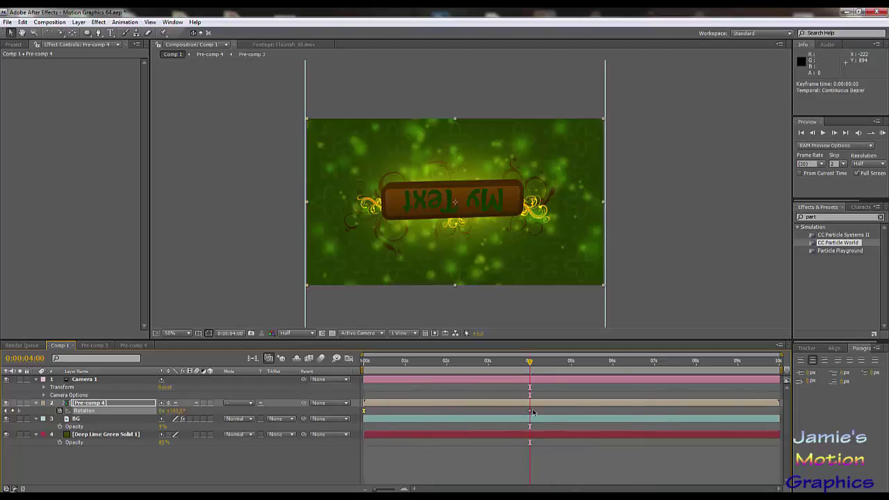
click(529, 412)
right_click(529, 413)
mouse_move(570, 485)
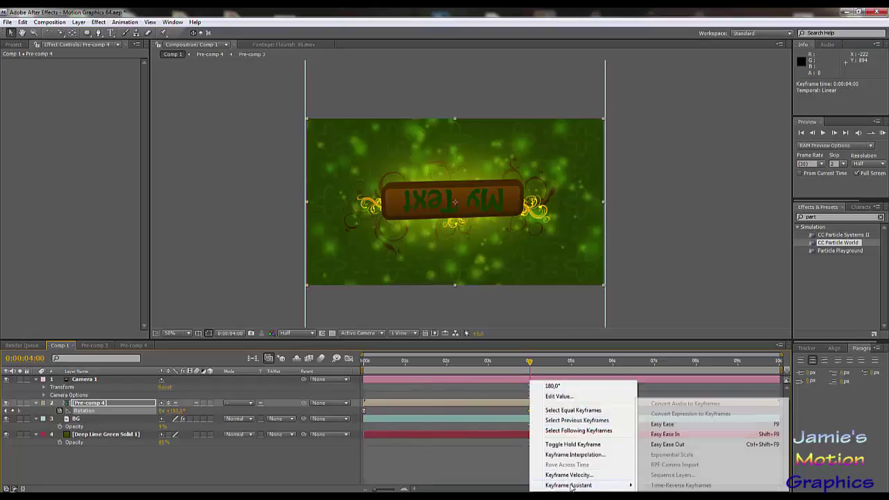
click(665, 424)
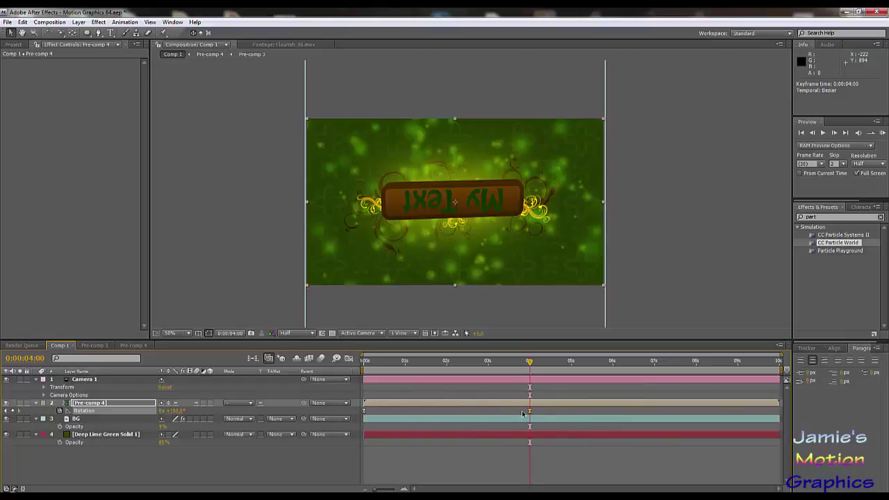
Make Pre-comp 4 a 3D layer and turn off its Z Rotation keyframing with the playhead at the start
drag(448, 358, 360, 392)
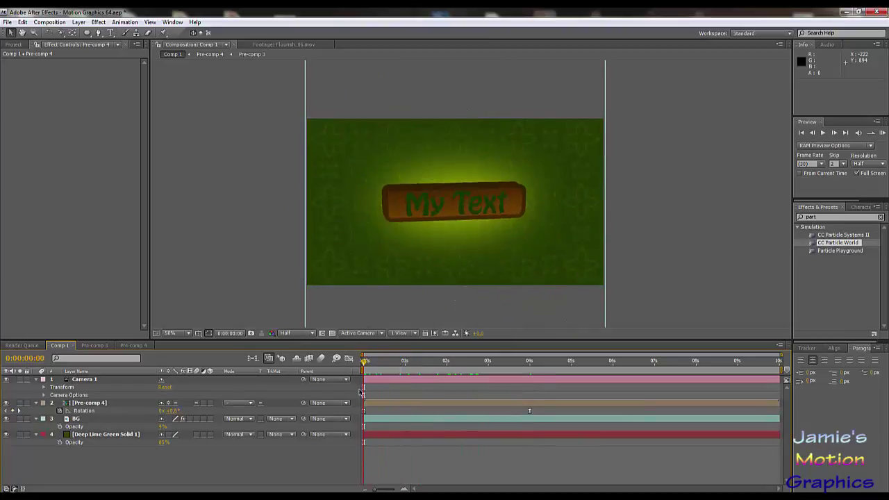
click(209, 402)
click(60, 434)
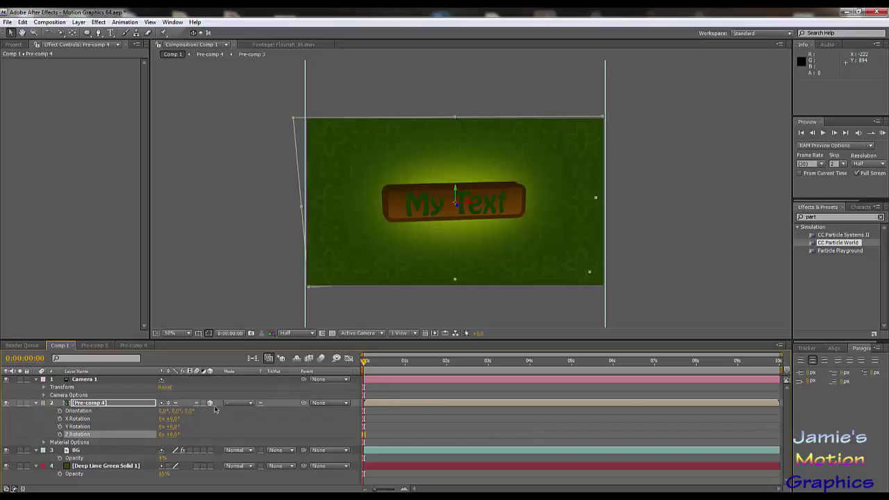
Keyframe Pre-comp 4's Y Rotation from 0° at the start to 180° at 4 seconds, and preview the turn
click(60, 426)
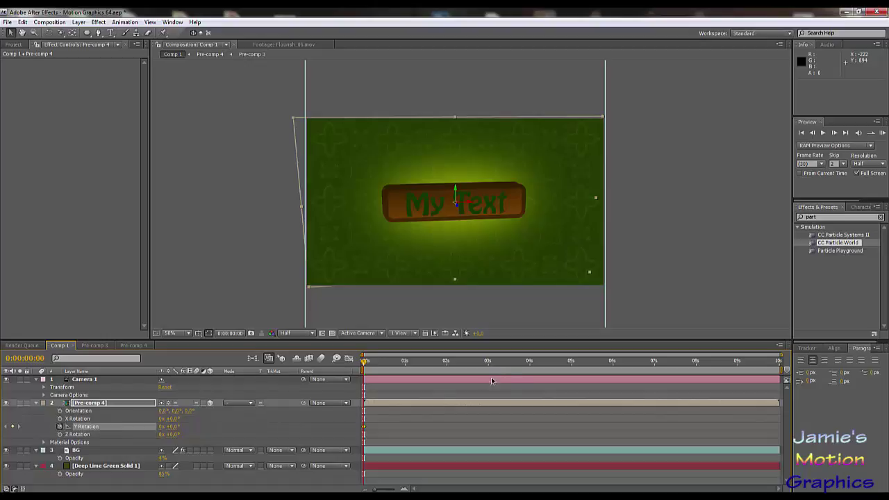
click(530, 362)
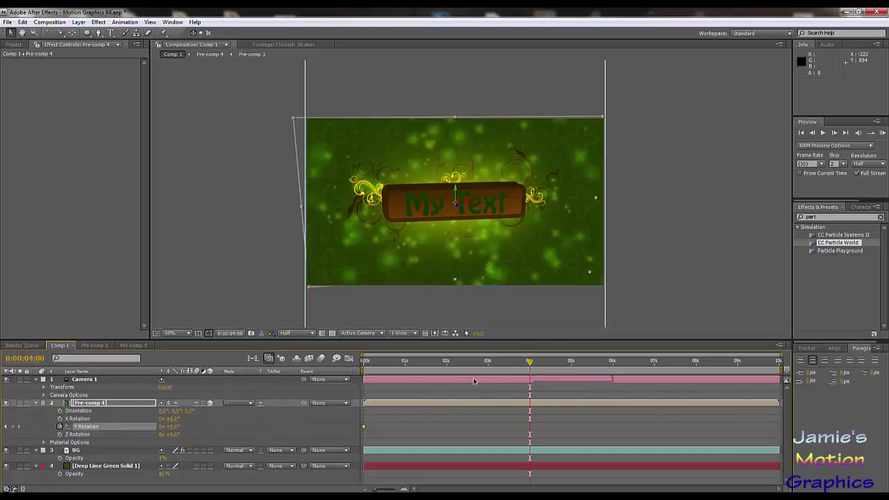
click(171, 426)
text(180)
key(Return)
drag(499, 368, 361, 394)
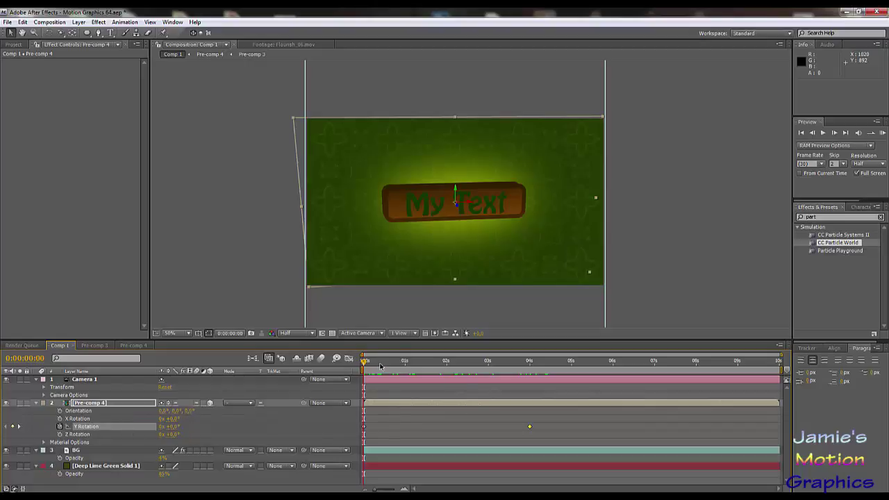
drag(380, 366, 522, 387)
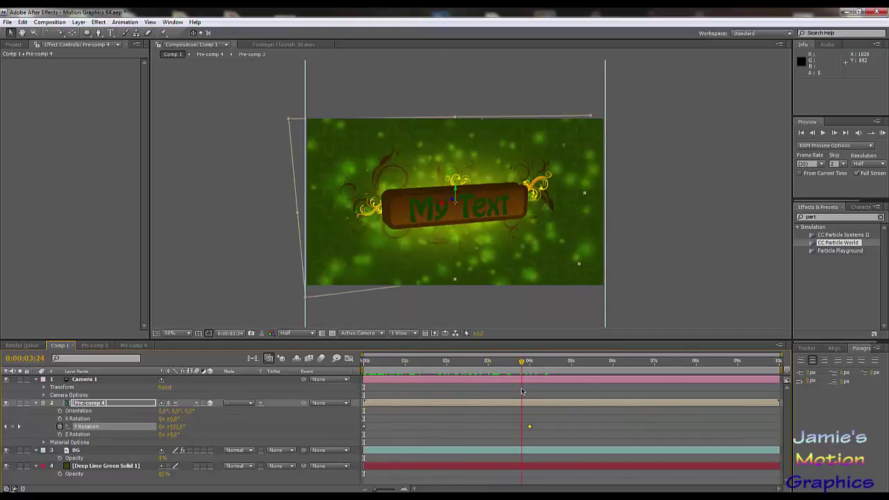
Apply Easy Ease to the Y Rotation keyframes at 4 seconds and at the start, and preview the smoothed turn
right_click(529, 426)
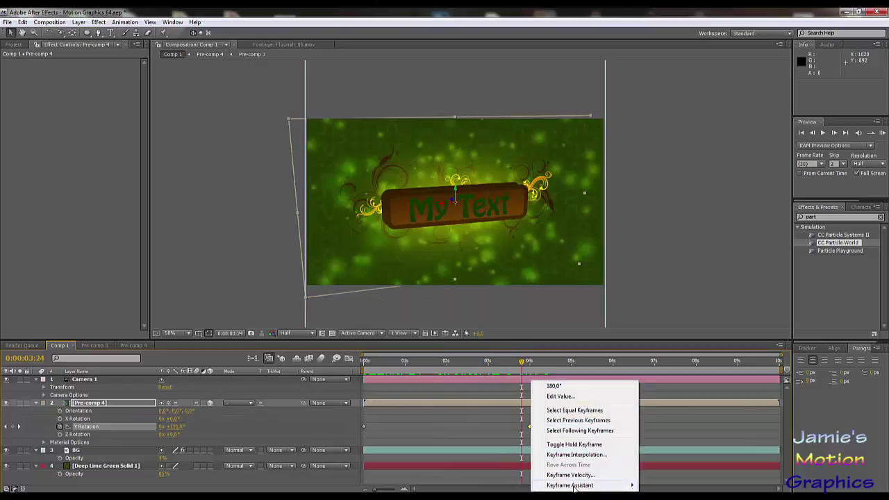
mouse_move(629, 484)
click(687, 425)
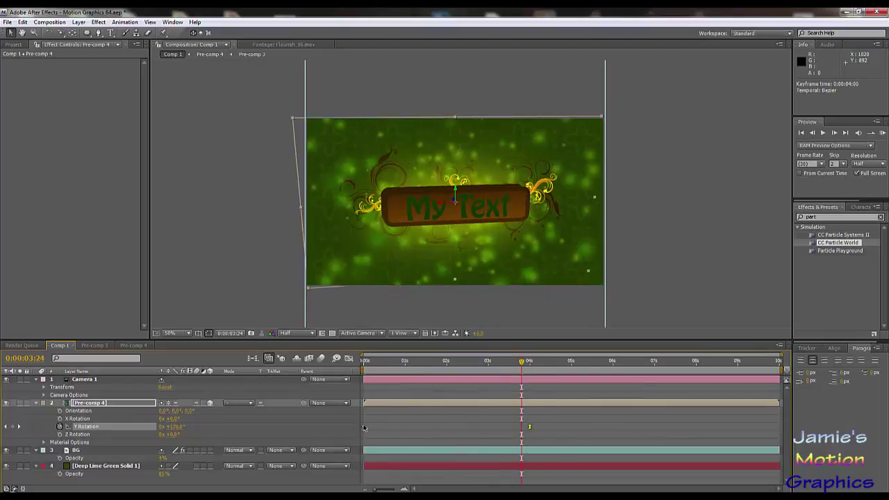
right_click(364, 428)
mouse_move(445, 484)
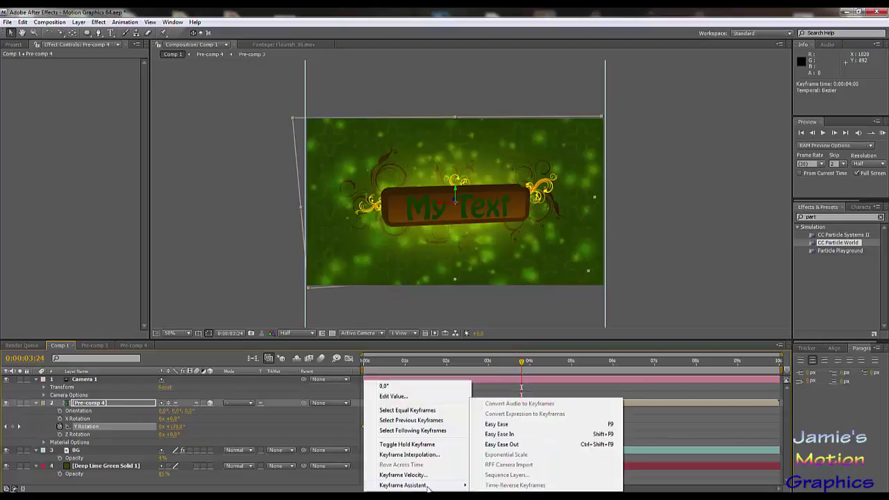
click(516, 434)
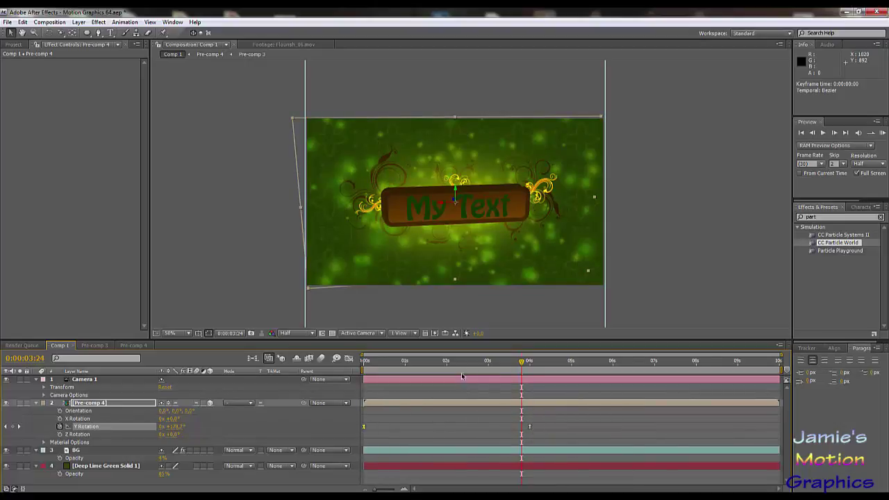
drag(459, 365, 440, 387)
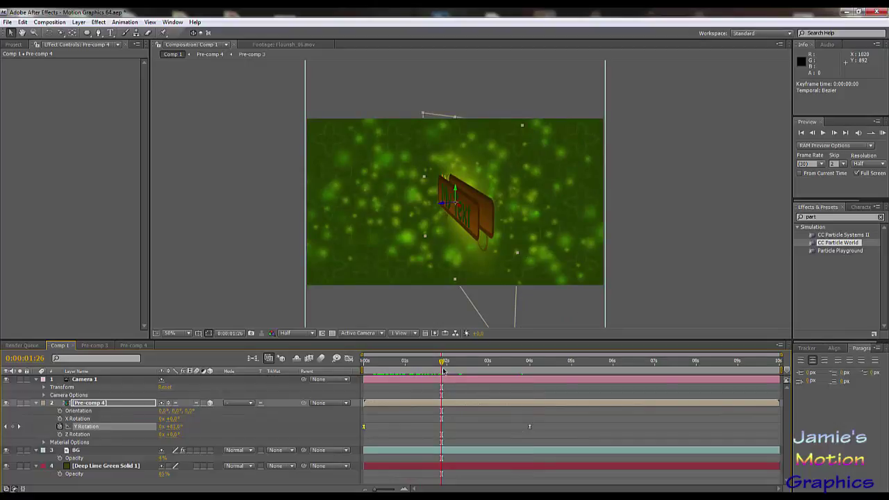
Add a Y Rotation keyframe at 0:00:01:23, move it to 0:00:02:20, and preview the changed timing
drag(442, 361, 436, 363)
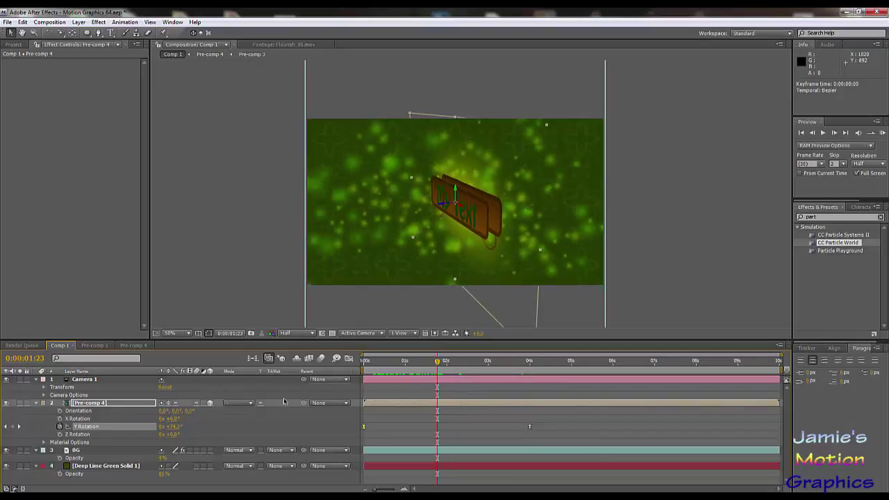
click(12, 426)
drag(438, 429, 475, 431)
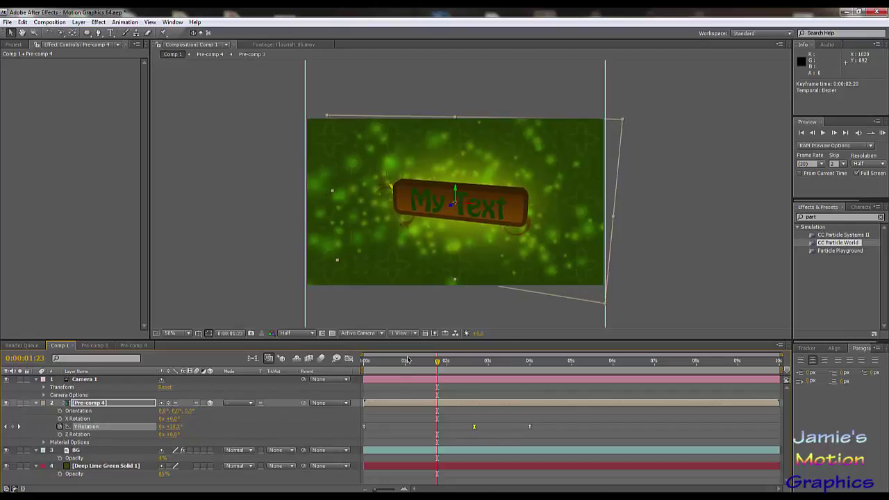
drag(407, 359, 530, 407)
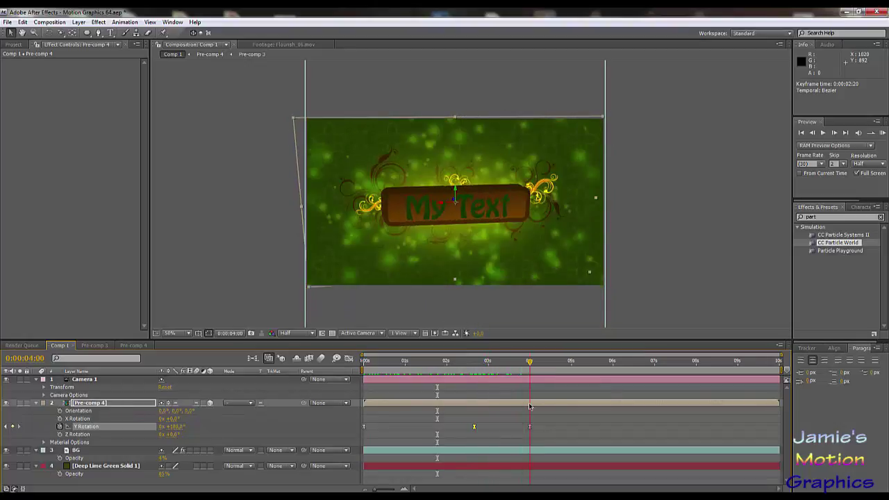
Convert the middle Y Rotation keyframe at 0:00:02:20 to Auto Bezier and preview the rotation up to it
ctrl+click(475, 428)
right_click(474, 428)
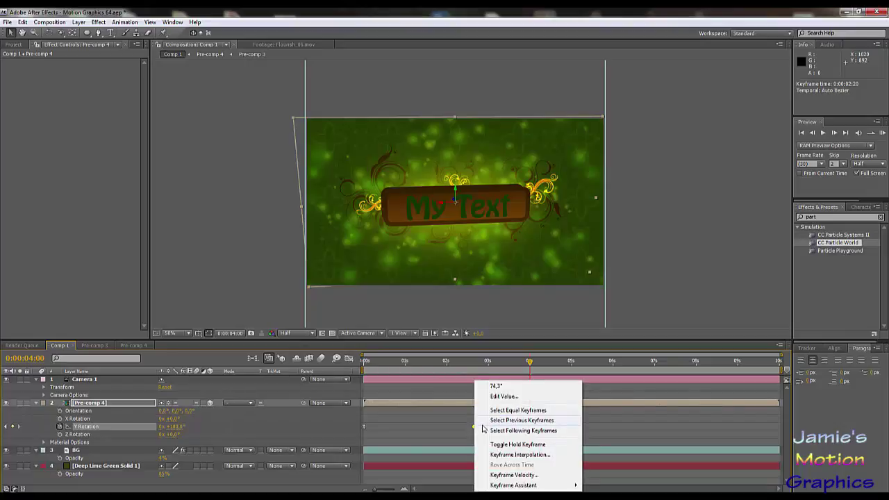
click(459, 431)
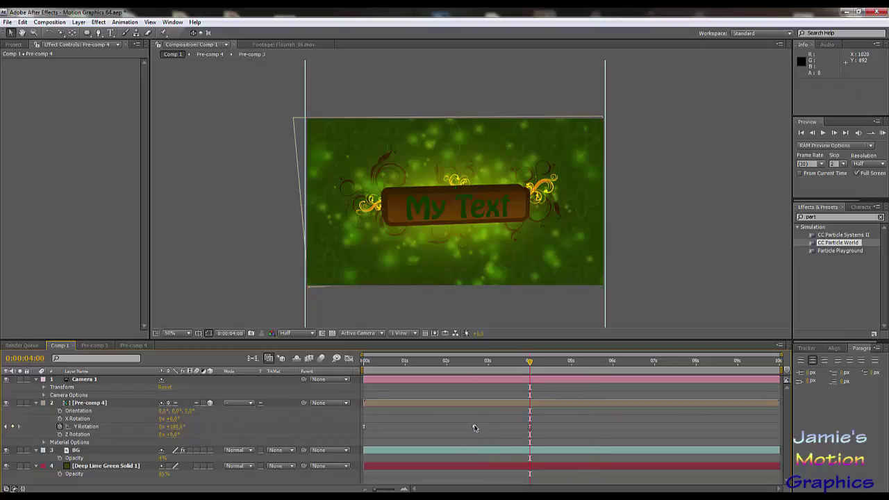
click(473, 425)
right_click(473, 426)
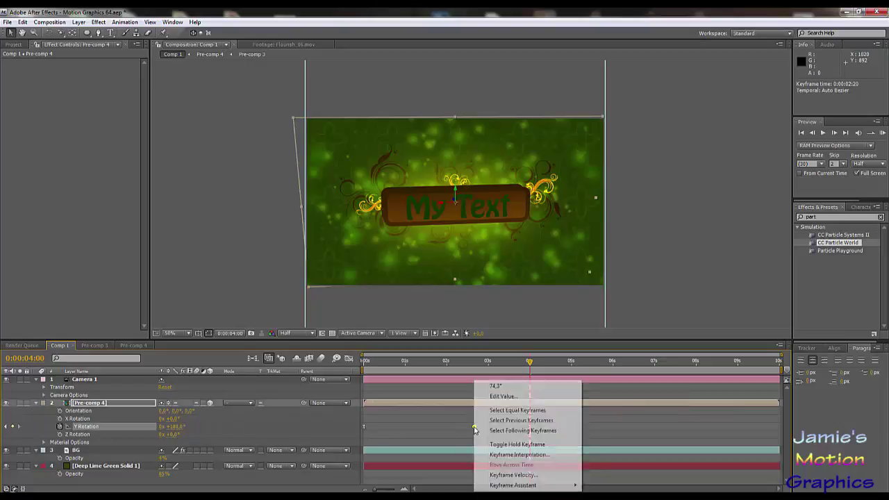
mouse_move(522, 486)
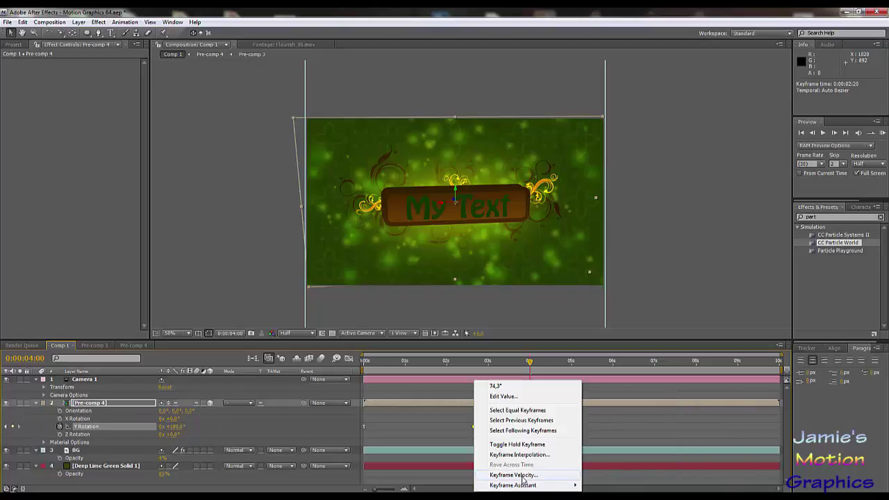
click(415, 415)
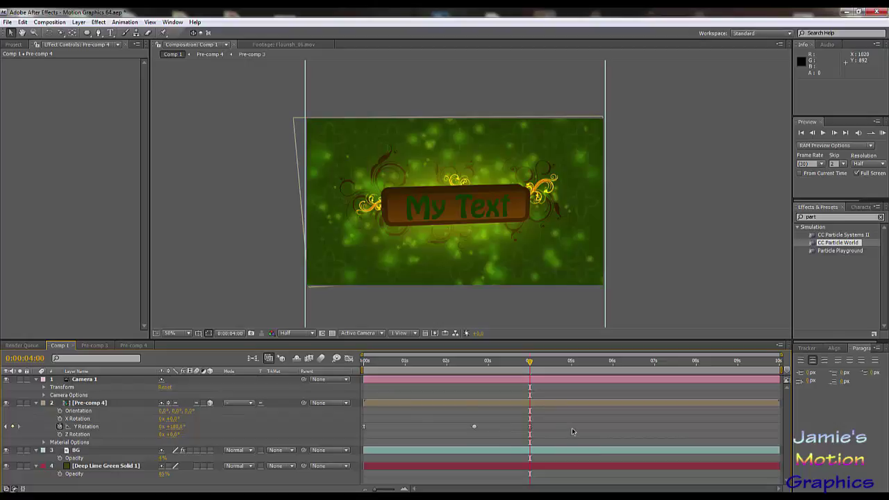
drag(452, 363, 474, 405)
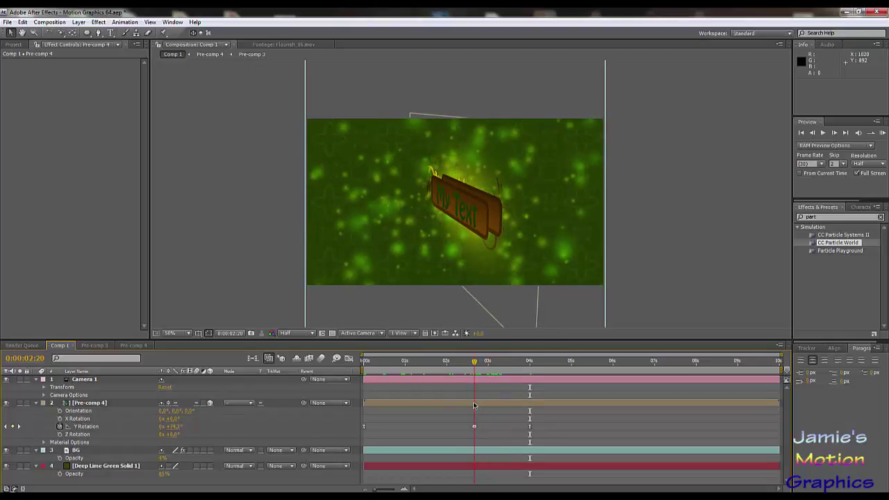
Preview Comp 1's Y rotation with a RAM preview and scrub through the turn to about 4 seconds
drag(476, 406, 436, 414)
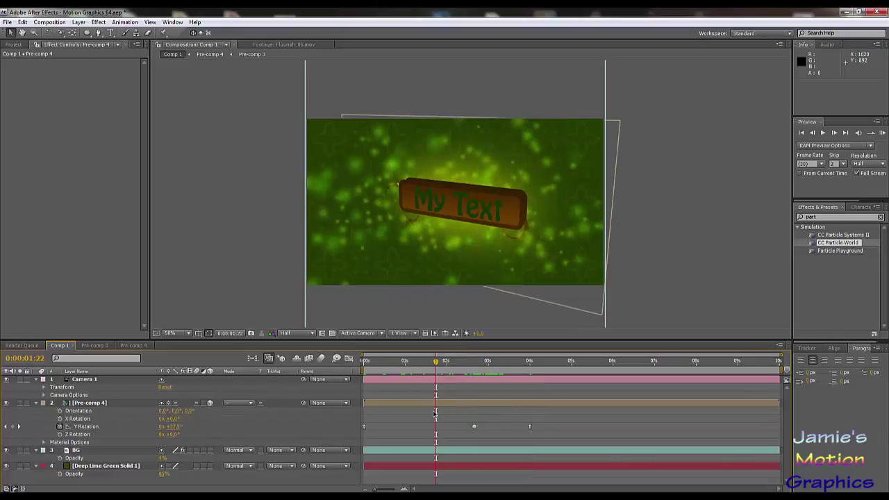
key(KP_0)
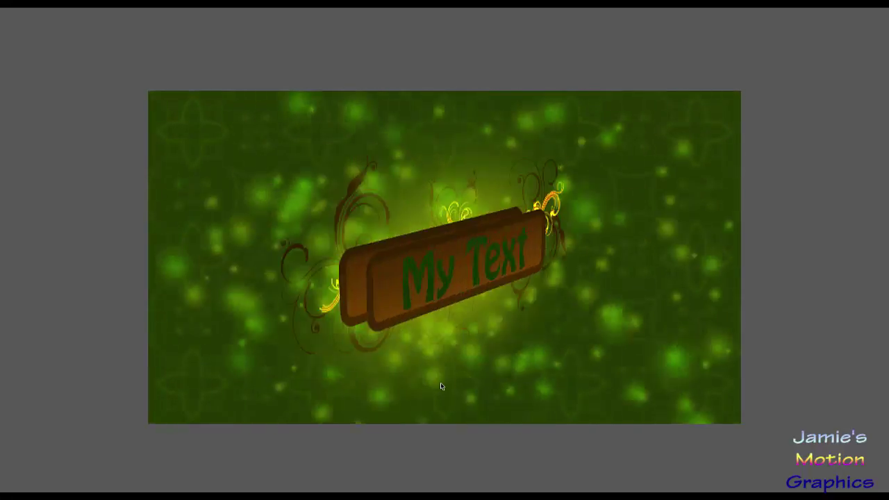
click(441, 386)
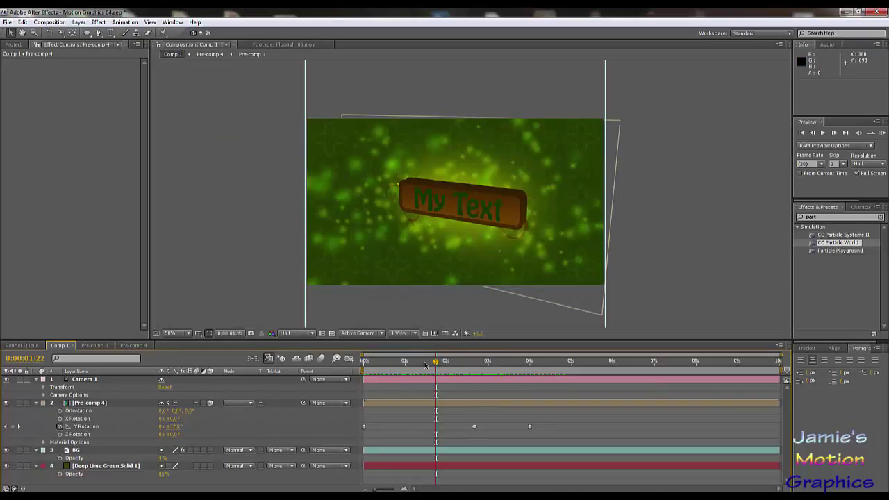
key(space)
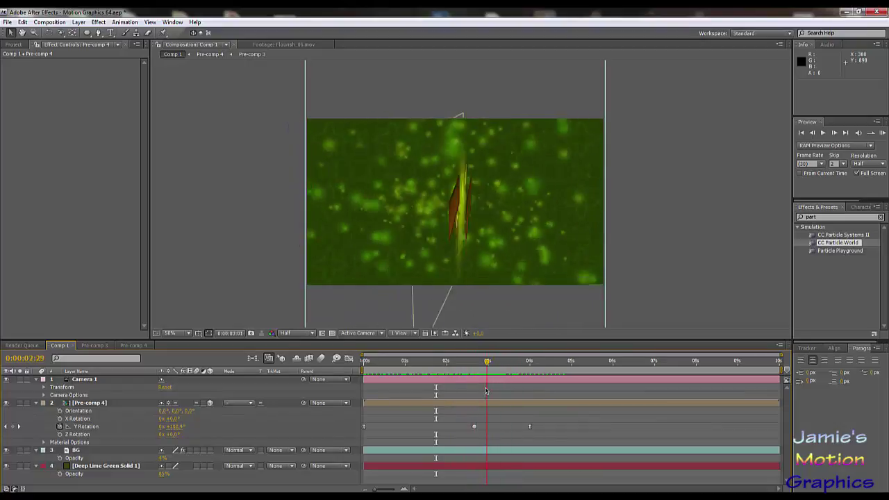
drag(486, 391, 536, 376)
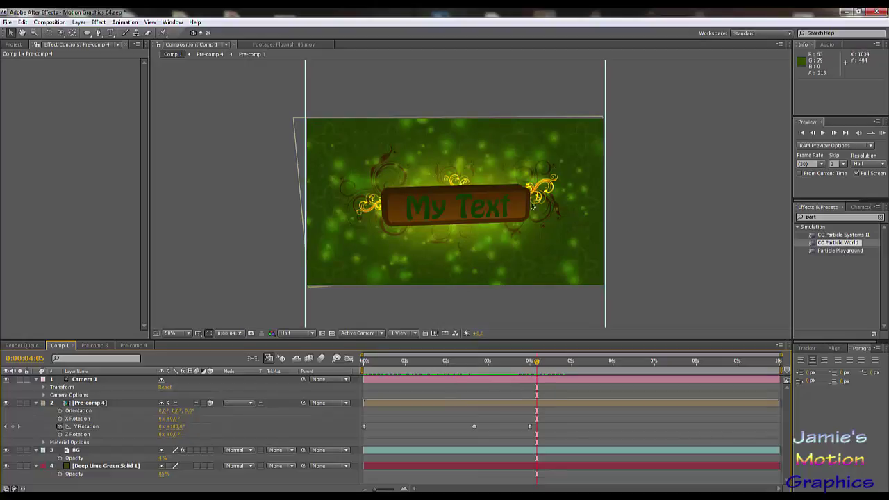
drag(526, 362, 527, 429)
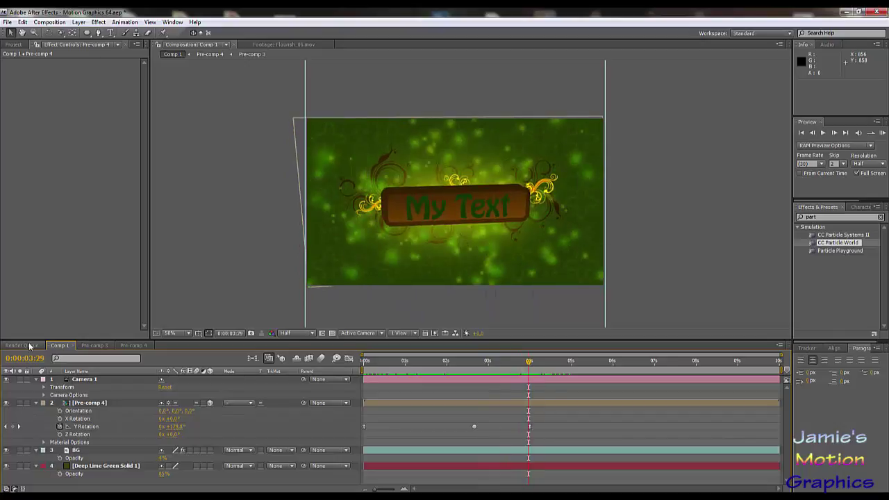
Review Pre-comp 1, Flourish_14, Pre-comp 4 and Pre-comp 3 for comparison, and return to Comp 1
click(13, 44)
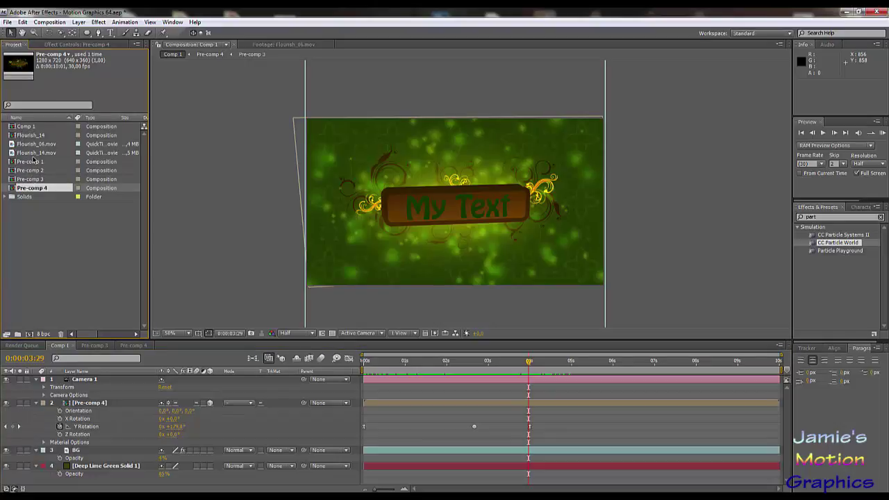
click(30, 127)
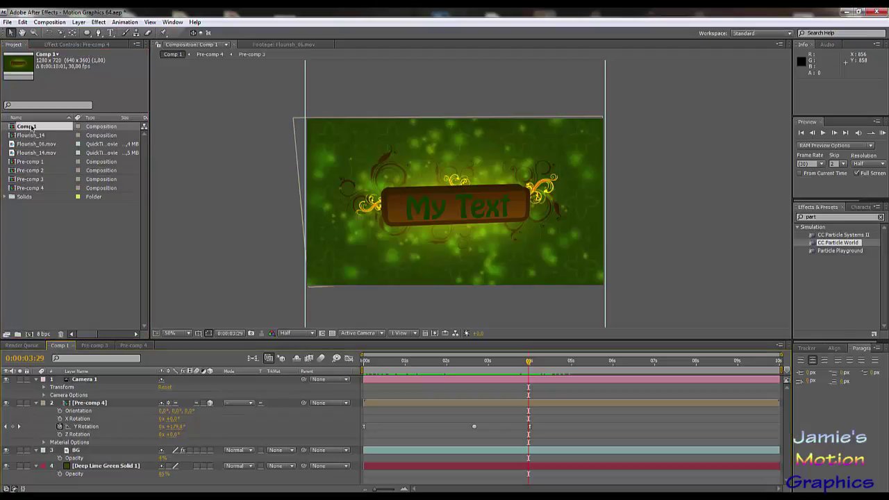
double_click(34, 164)
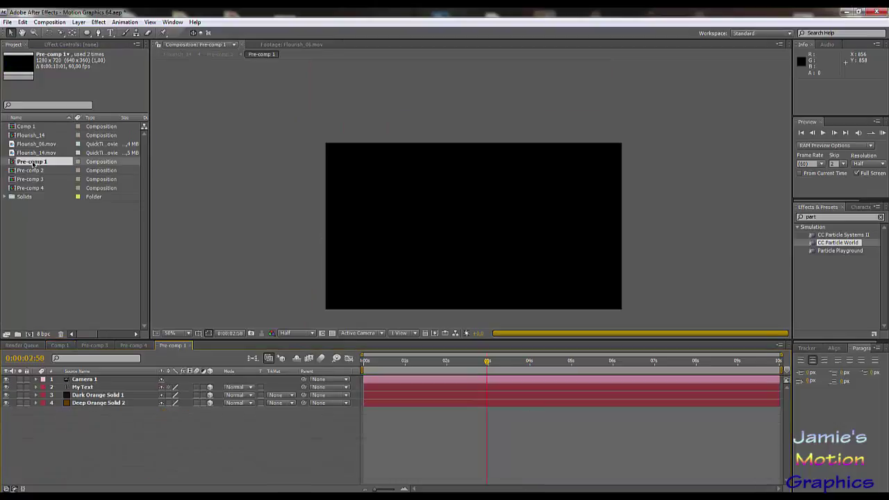
double_click(34, 136)
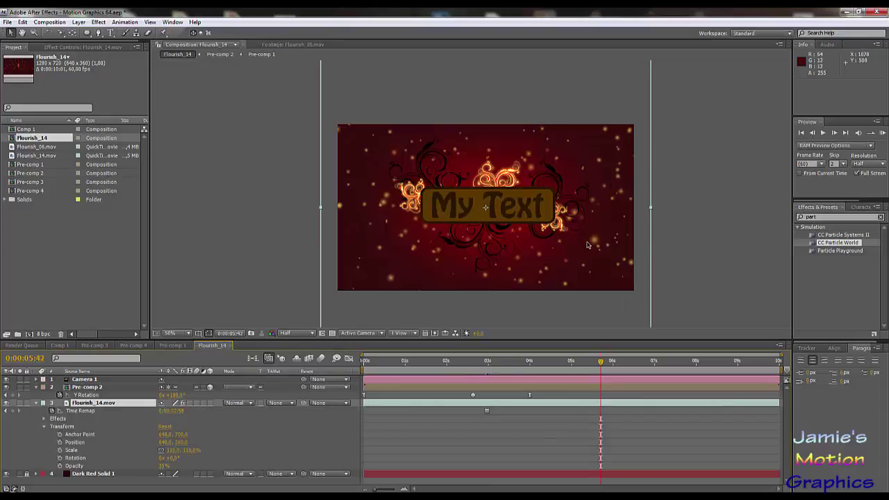
click(171, 345)
click(133, 345)
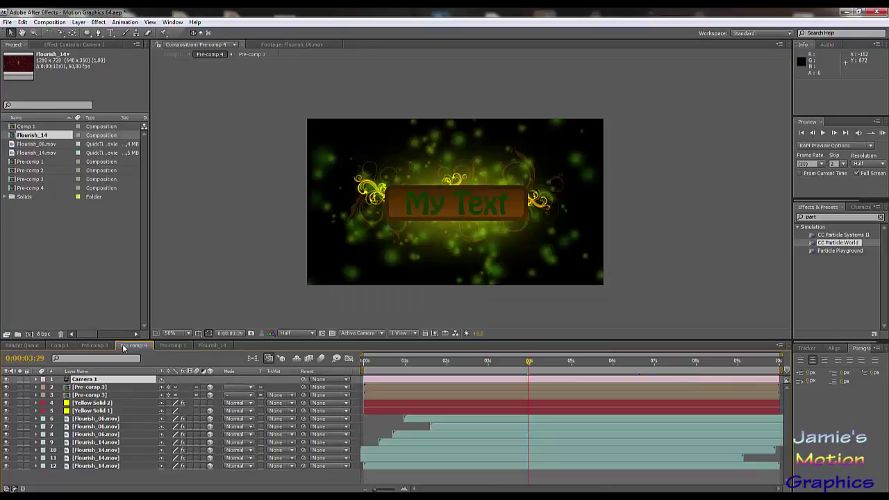
click(94, 345)
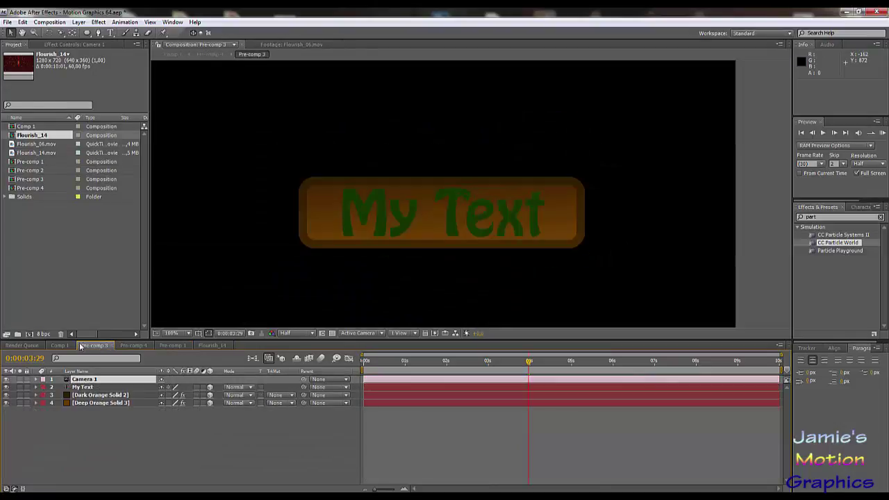
click(59, 345)
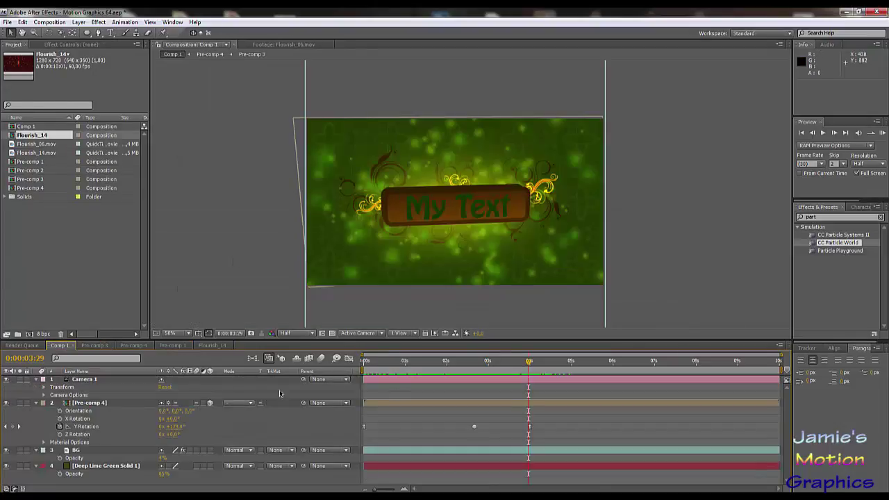
Create a black 1280 x 720 solid in Comp 1 and place it between BG and Deep Lime Green Solid 1
click(107, 466)
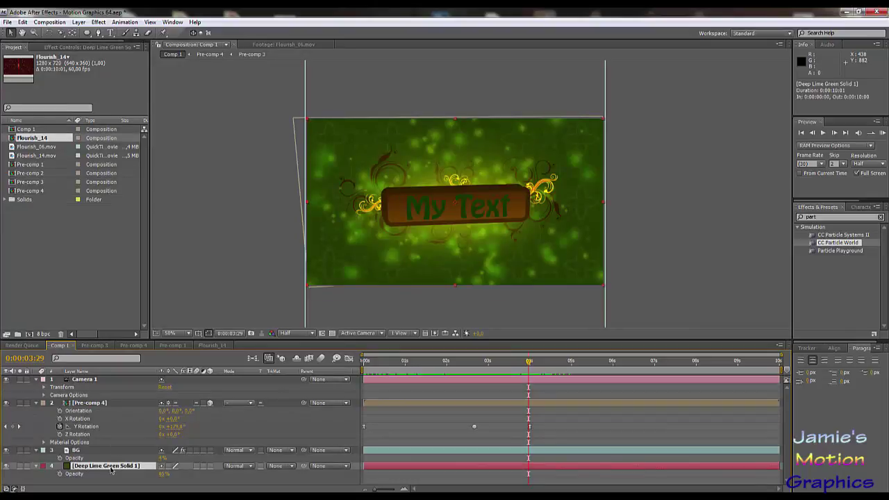
click(77, 22)
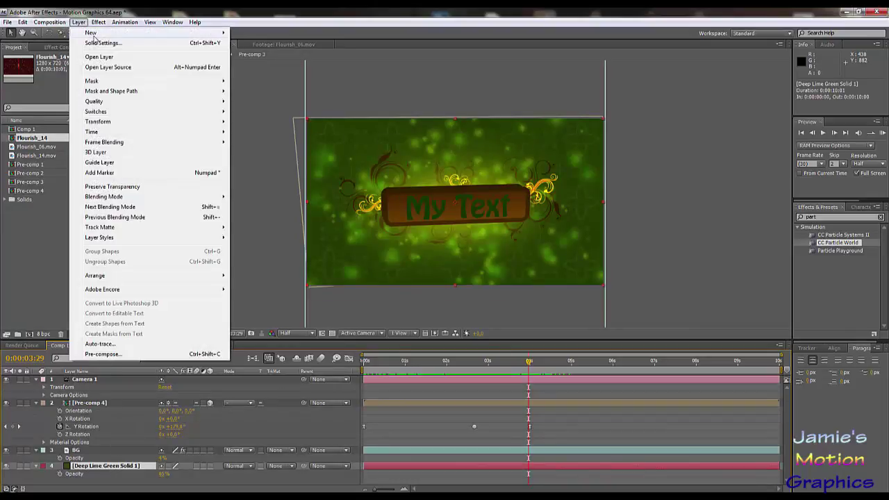
mouse_move(169, 36)
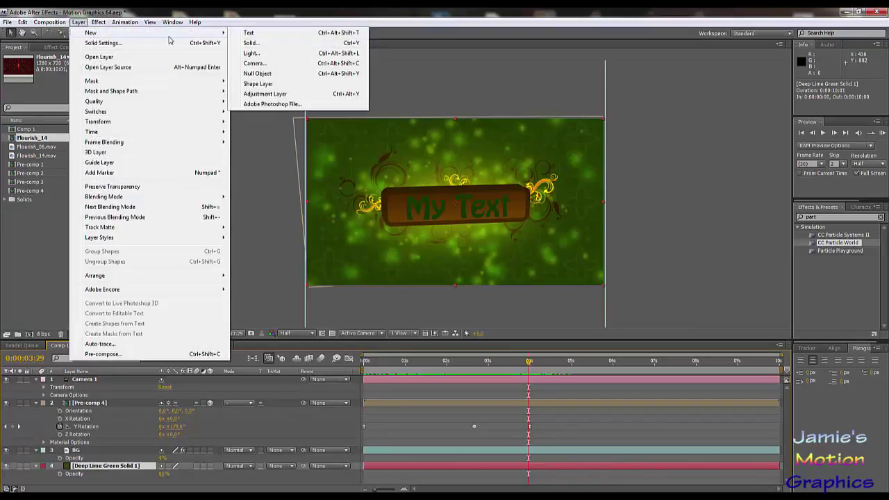
click(264, 43)
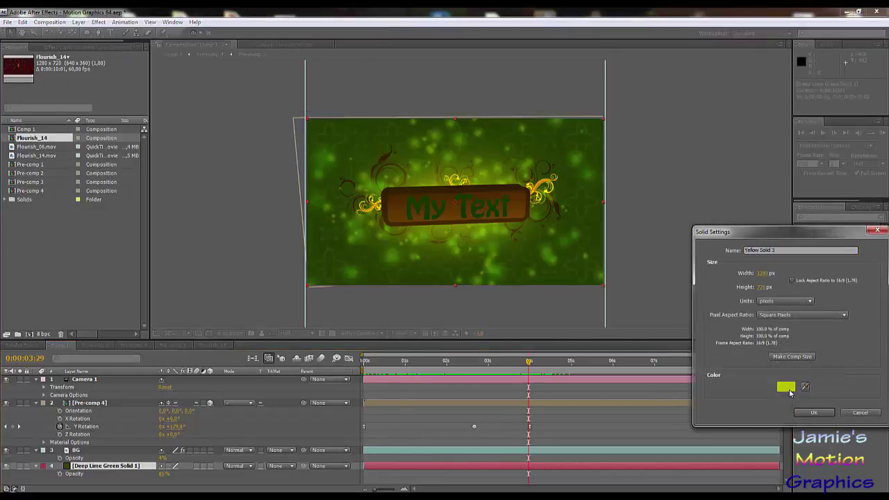
click(785, 387)
click(365, 371)
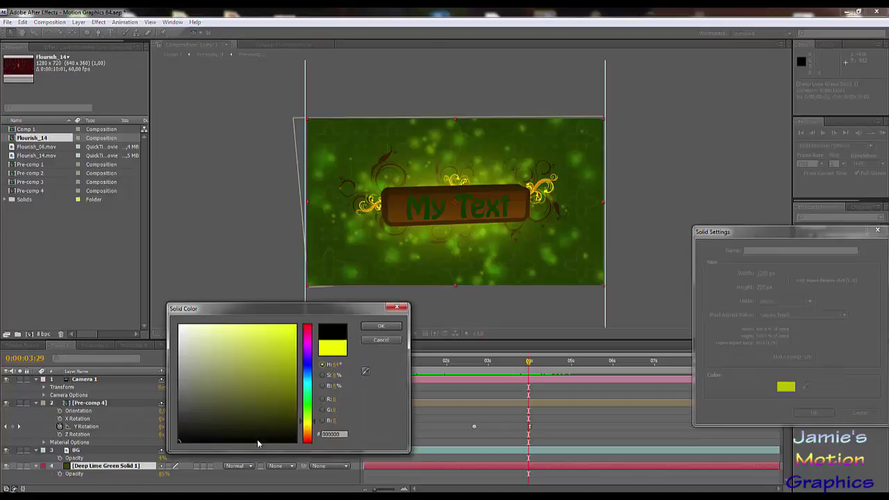
click(380, 326)
click(813, 412)
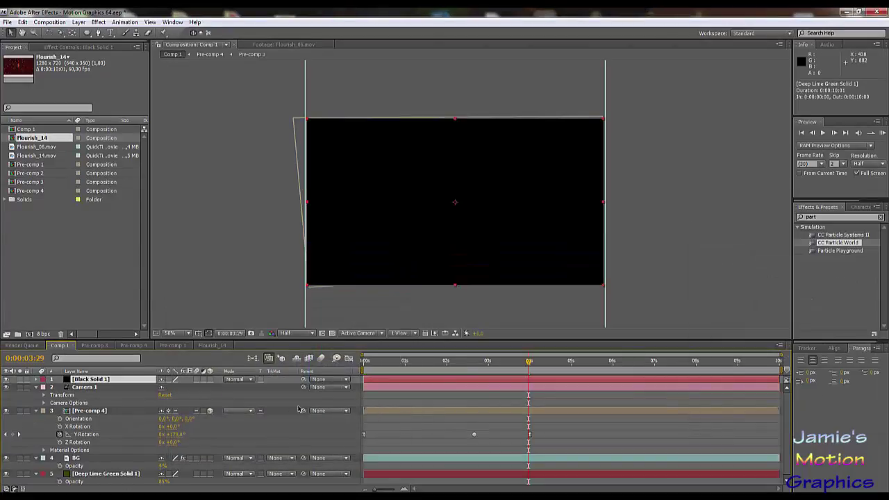
drag(95, 386, 92, 476)
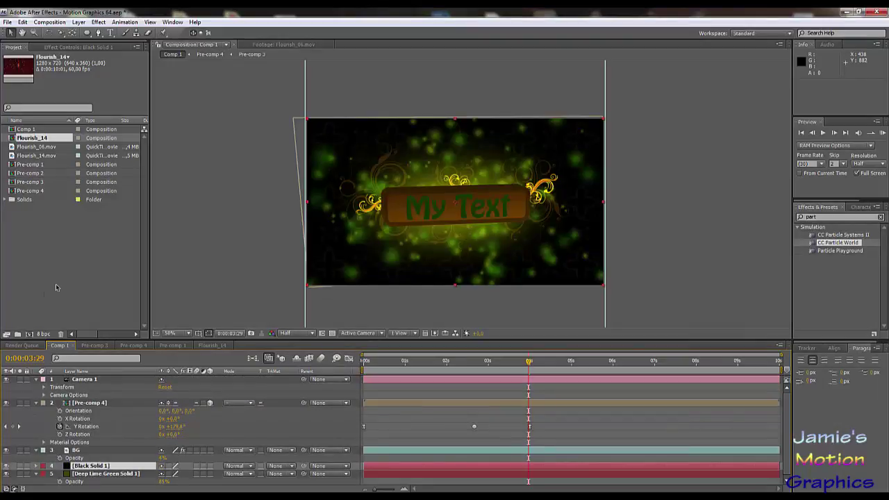
Add a full-frame elliptical mask to the black solid and set its mode to Subtract
double_click(87, 33)
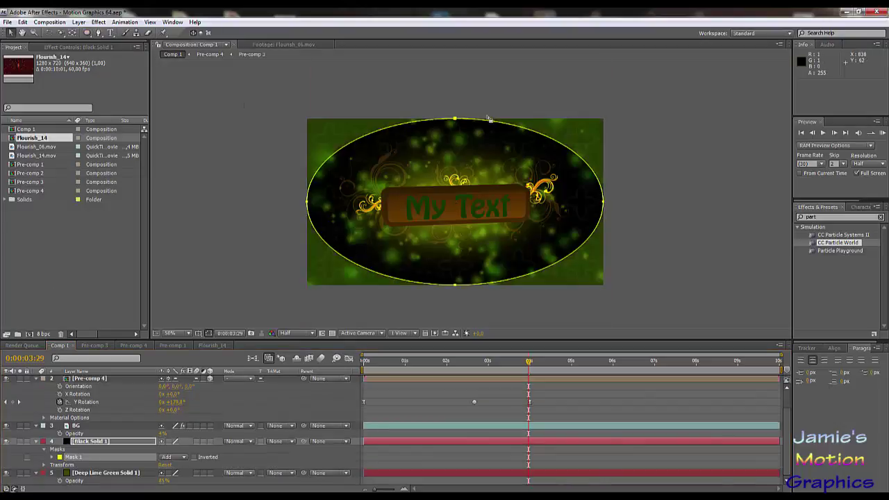
click(184, 458)
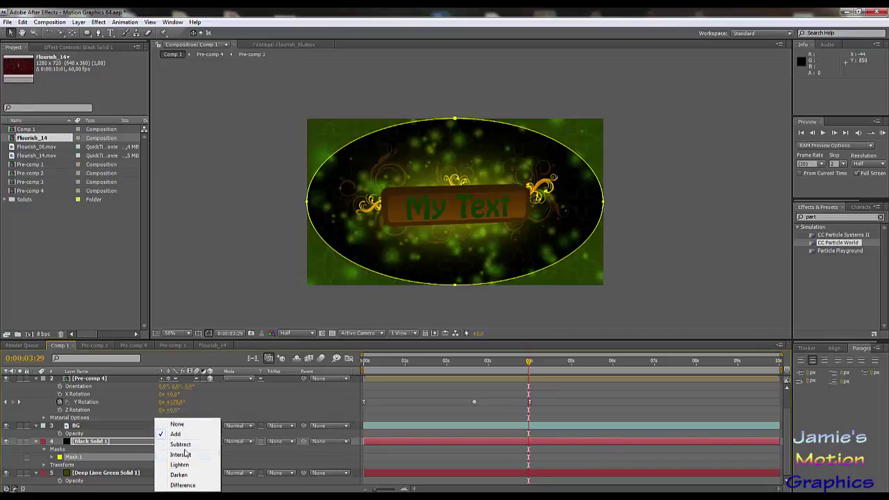
click(186, 447)
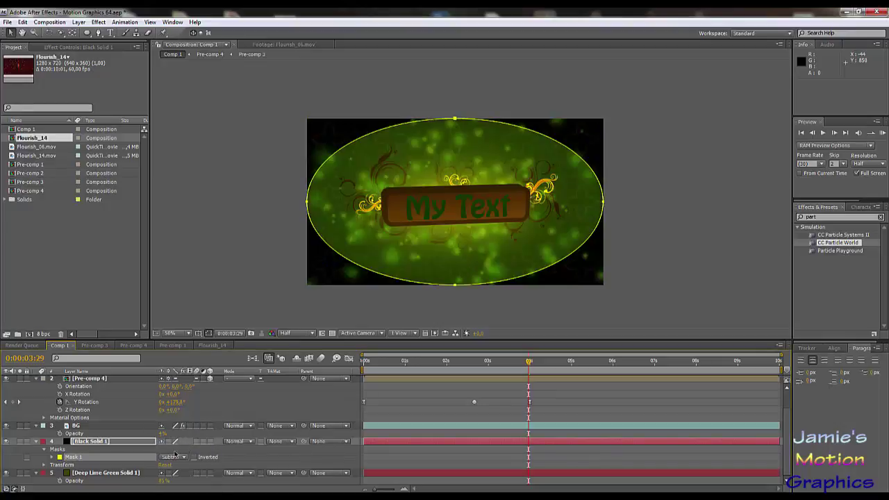
Feather the black solid's mask to 326 pixels, deselect the layer, and preview the vignette over the animation
key(f)
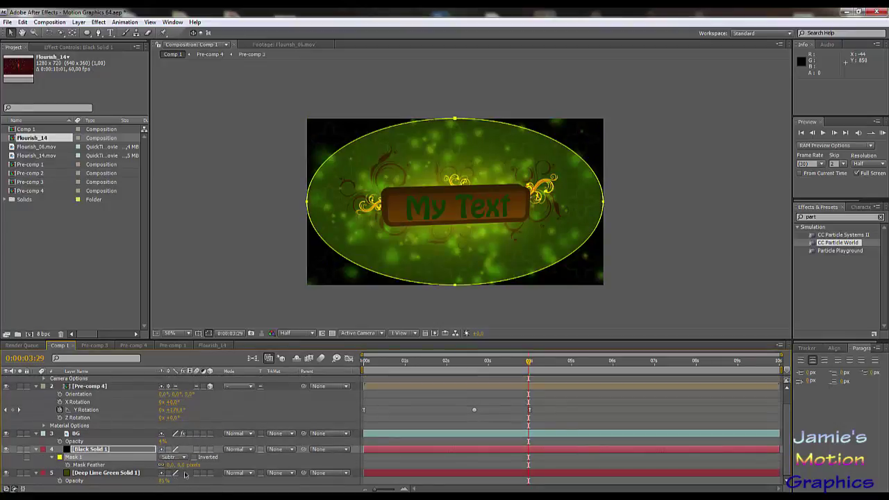
drag(179, 466, 189, 466)
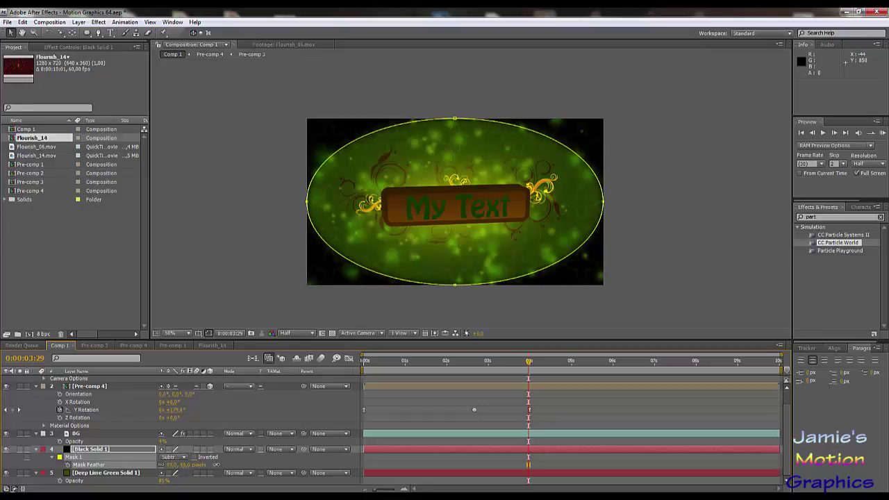
drag(260, 461, 264, 460)
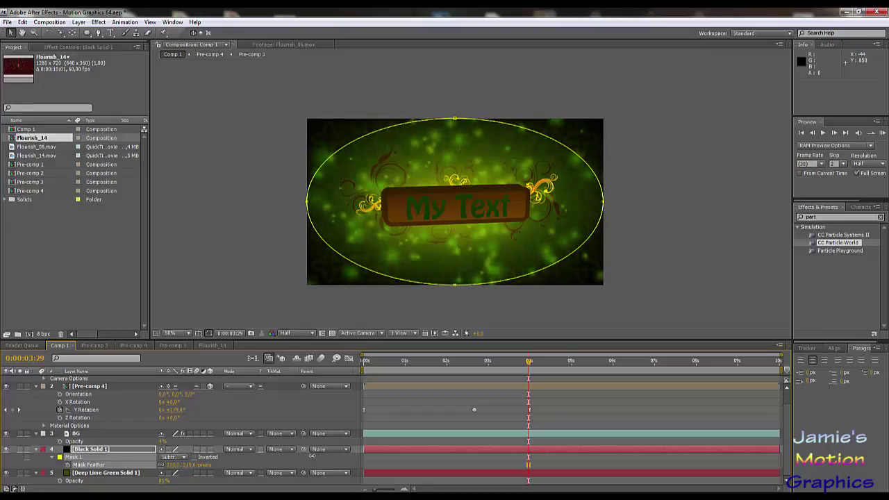
click(252, 300)
key(F2)
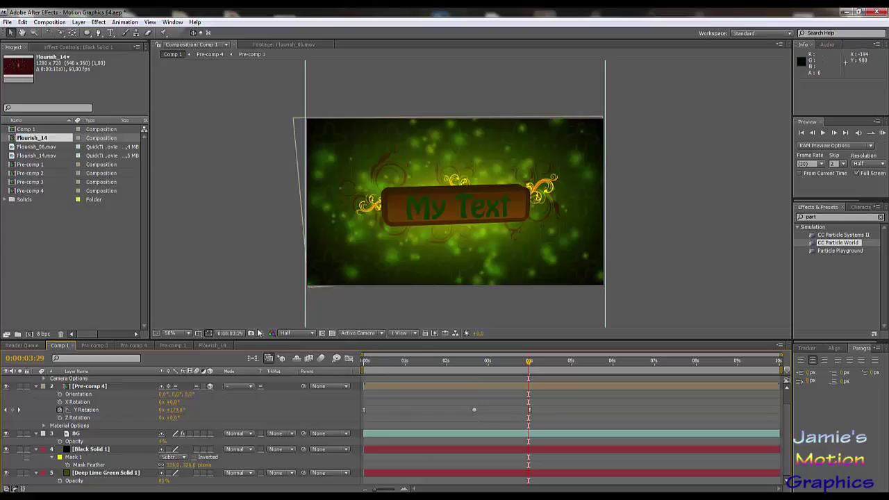
drag(471, 369, 414, 398)
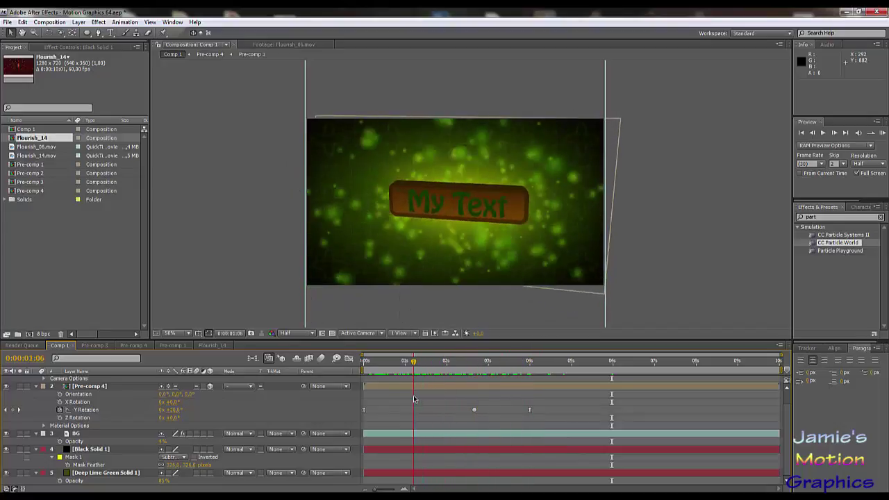
Open Pre-comp 4, try Yellow Solid 2 directly beneath Camera 1, and scrub to check the particles in front of the text
click(87, 387)
double_click(88, 388)
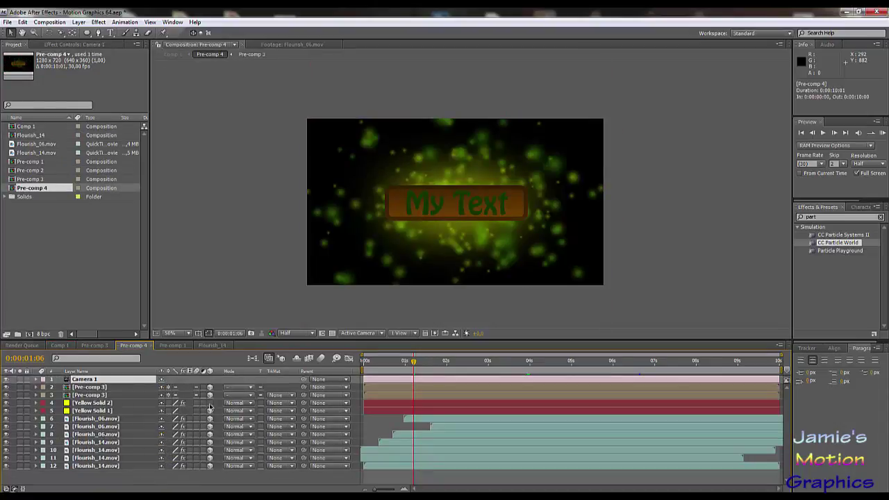
click(95, 405)
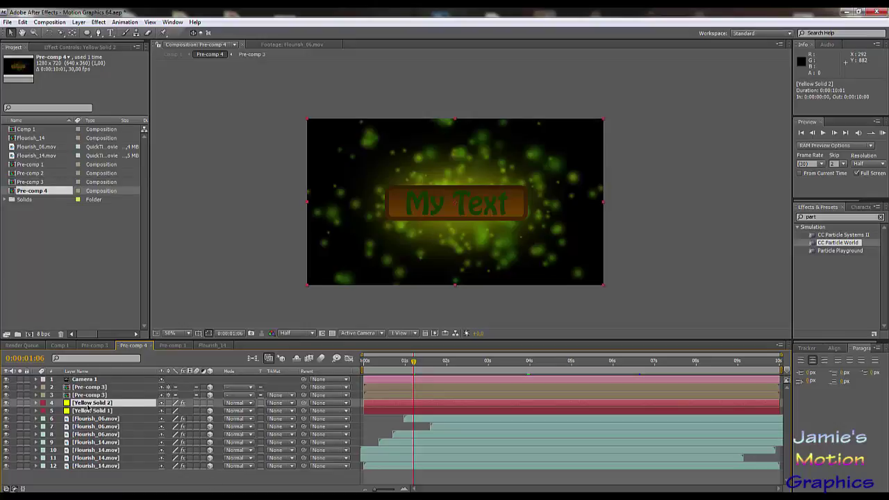
drag(89, 404, 90, 387)
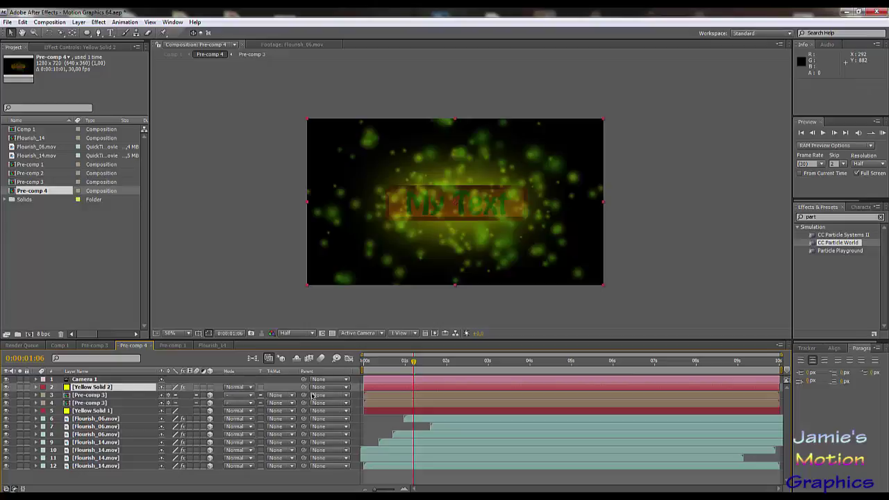
drag(389, 362, 522, 373)
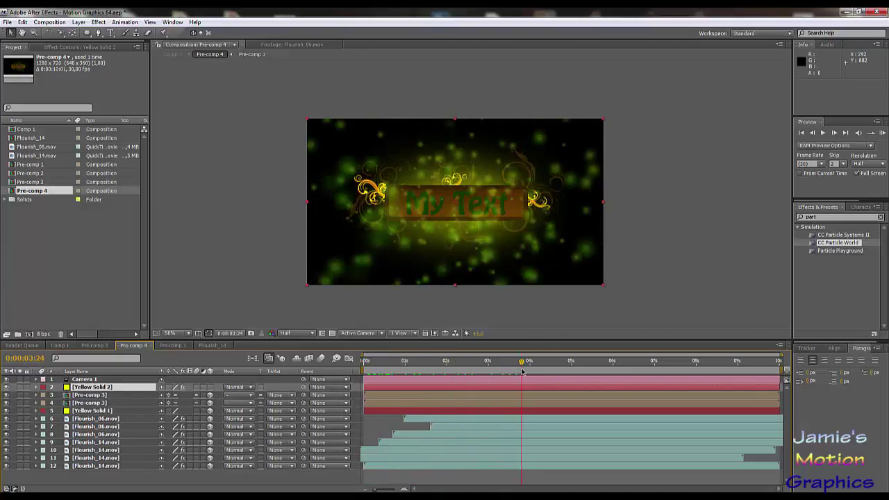
Move Yellow Solid 2 to the end of Pre-comp 4's layer stack, scrub to check the particles, and switch to Pre-comp 3
drag(91, 390, 94, 469)
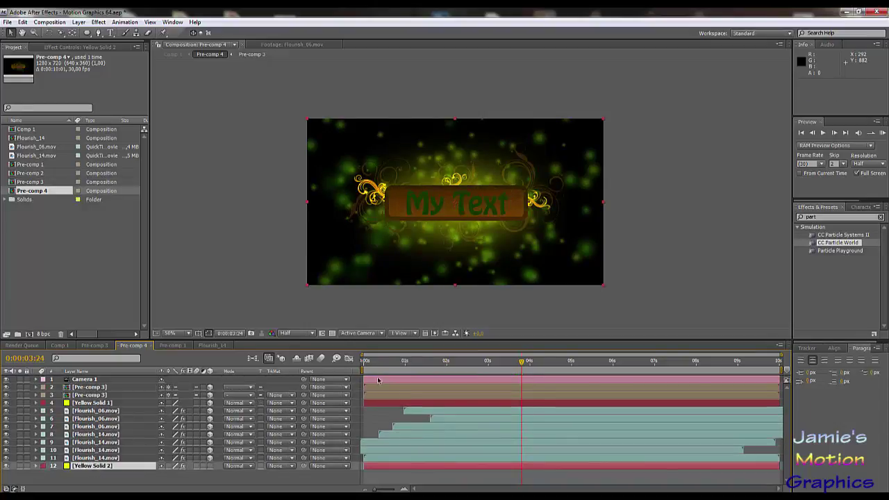
drag(395, 365, 584, 390)
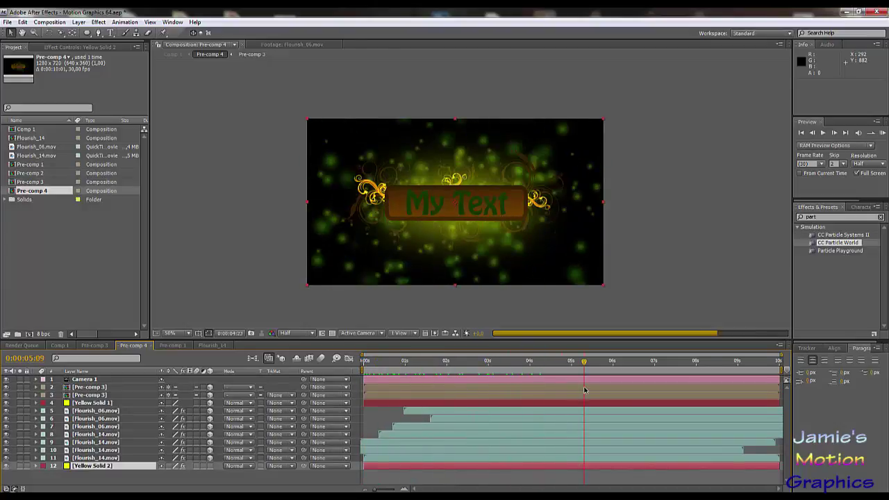
click(98, 349)
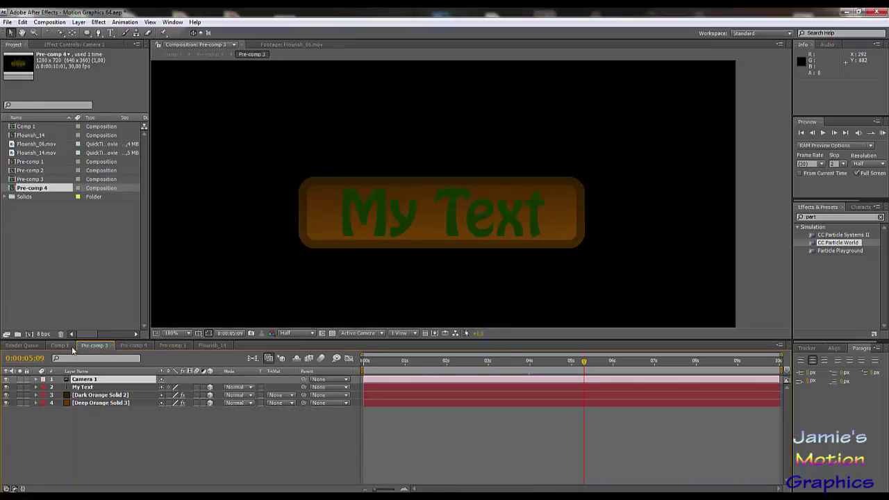
Scrub the title animation in Comp 1, compare it with Pre-comp 4, and return to Comp 1
click(64, 345)
drag(459, 375, 535, 401)
drag(551, 402, 447, 425)
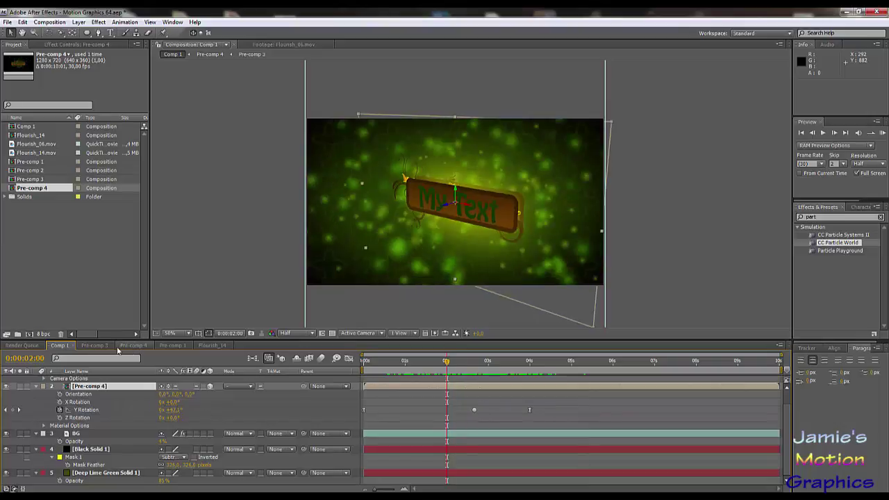
click(133, 345)
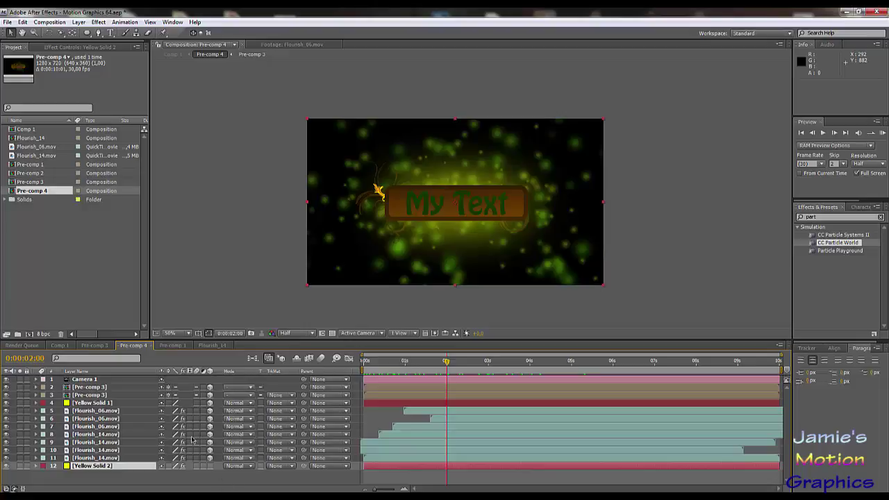
drag(400, 366, 547, 388)
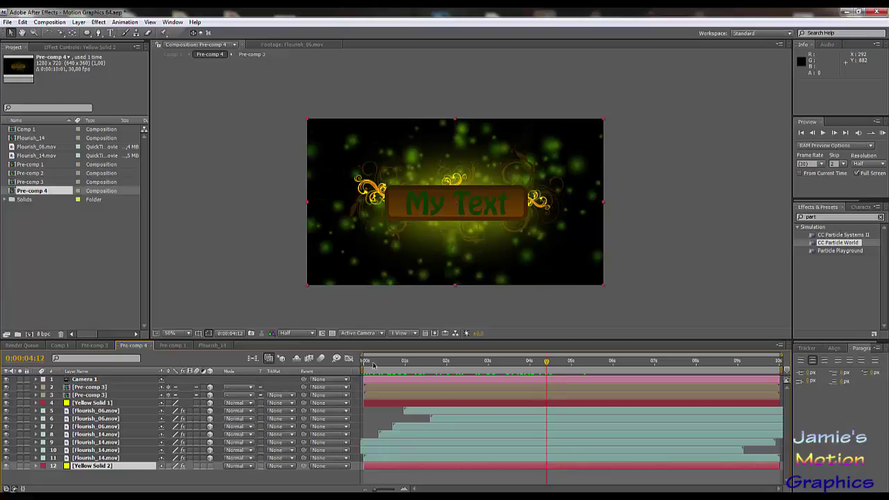
click(60, 345)
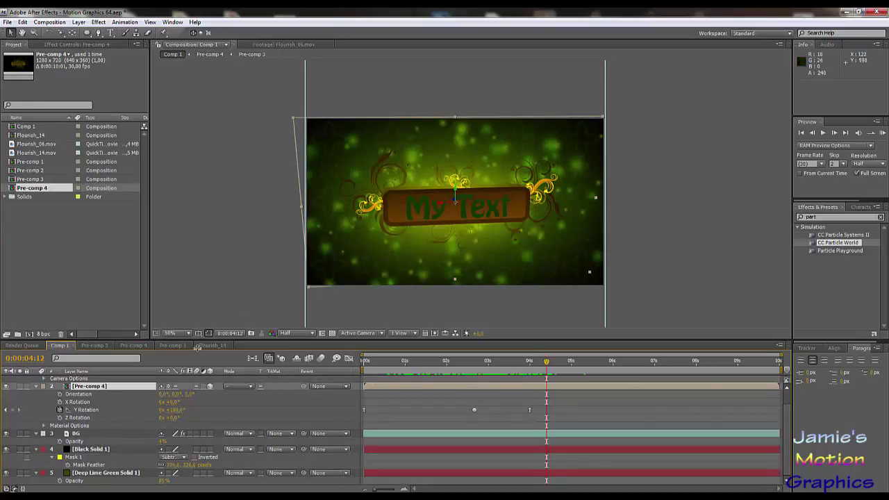
Reset Camera 1's transform in Comp 1 and scrub the animation from the straight-on view
scroll(109, 422, up, 1)
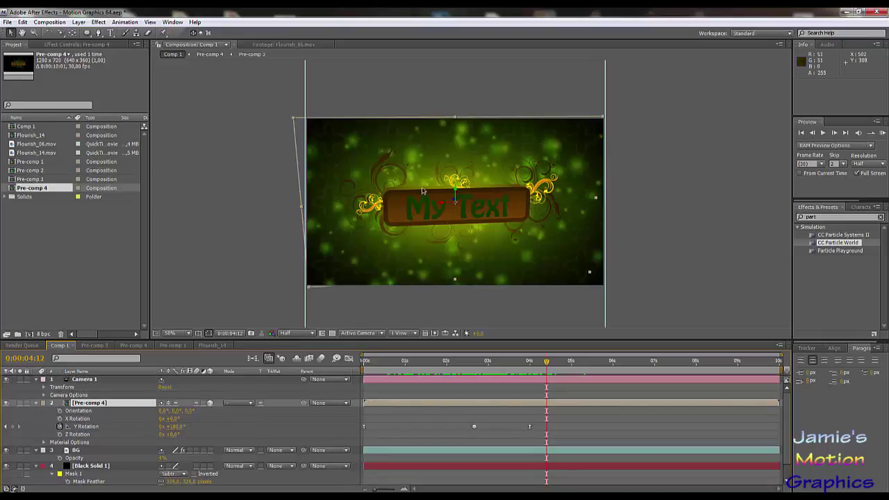
click(164, 388)
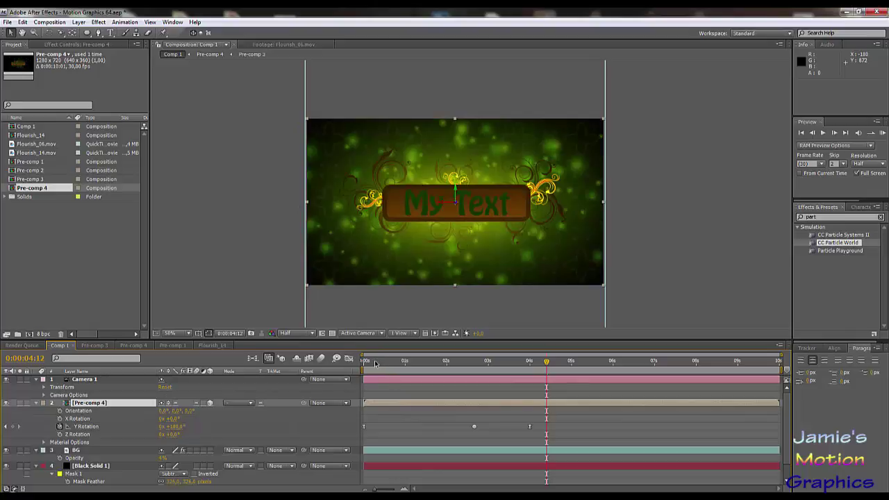
drag(375, 362, 587, 376)
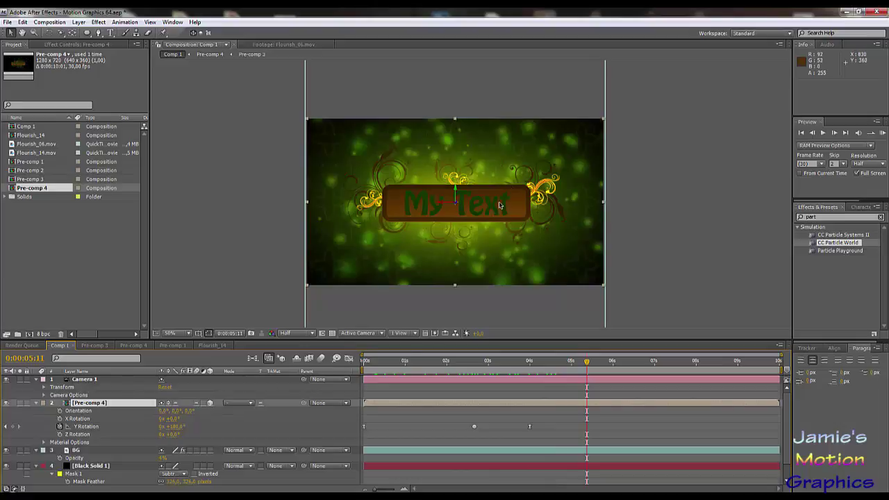
drag(366, 362, 387, 374)
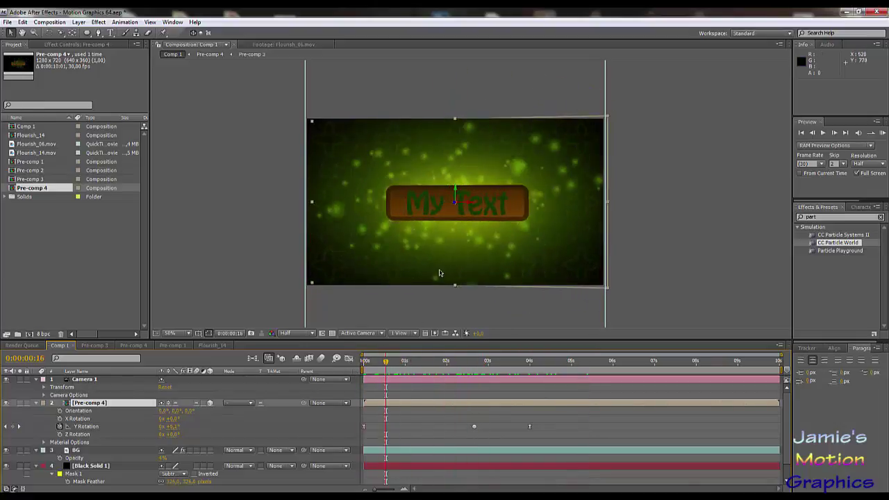
Try an orbited view of the title with Camera 1, scrub through the rotation, and reset the camera's transform
click(61, 34)
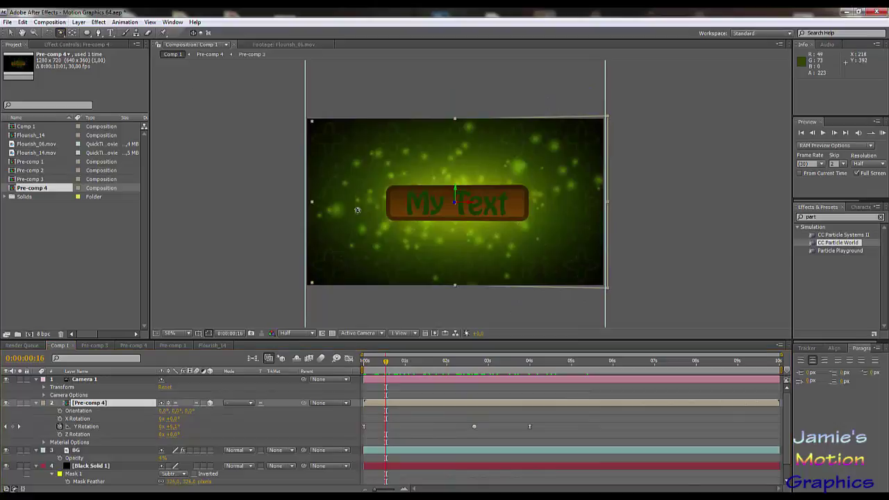
drag(371, 228, 367, 255)
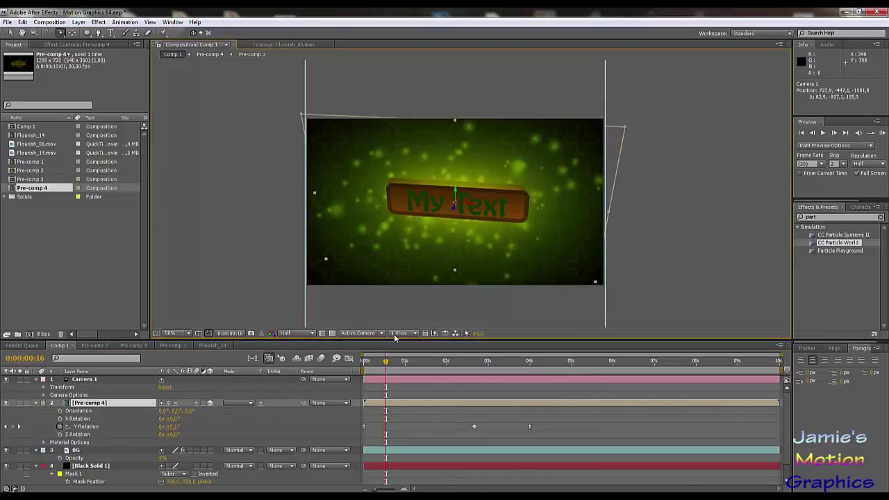
drag(378, 363, 553, 369)
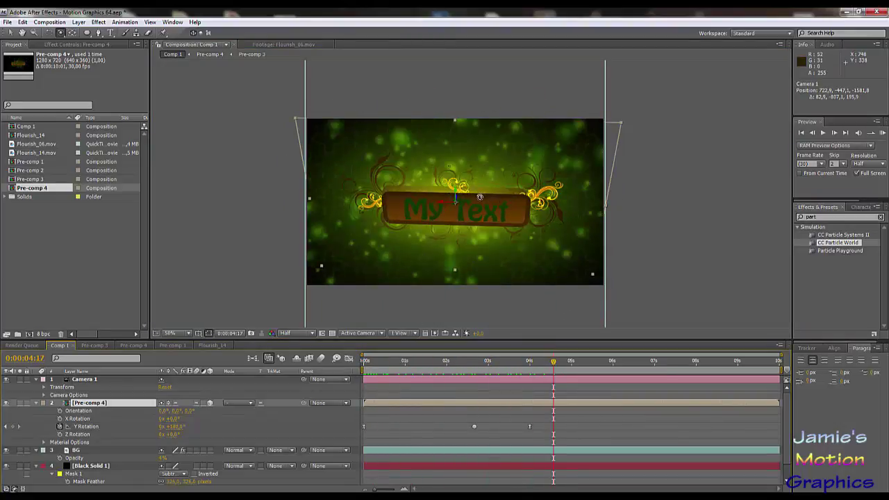
click(164, 388)
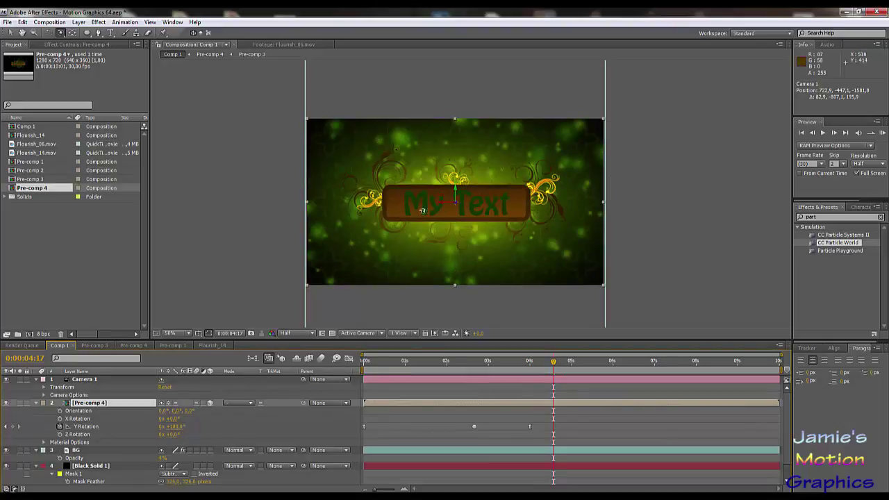
Scrub Comp 1, return to its first frame, and play a full-screen RAM preview of the title animation
drag(381, 361, 537, 391)
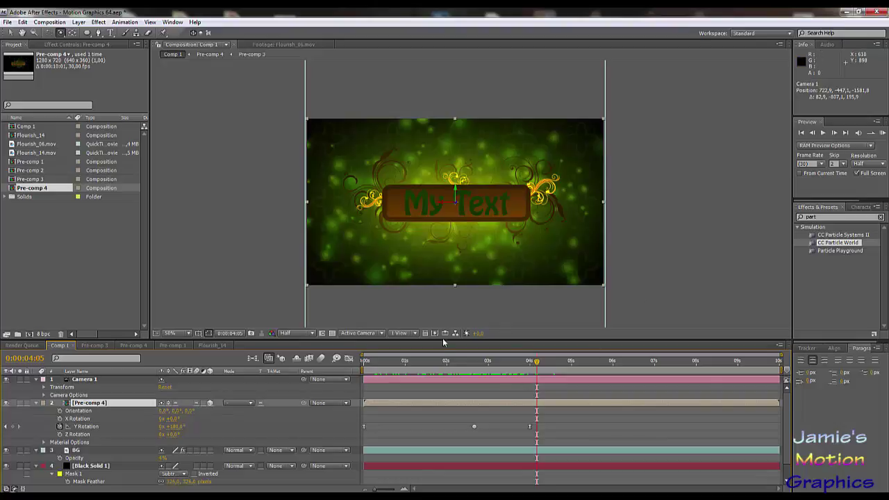
drag(423, 363, 364, 362)
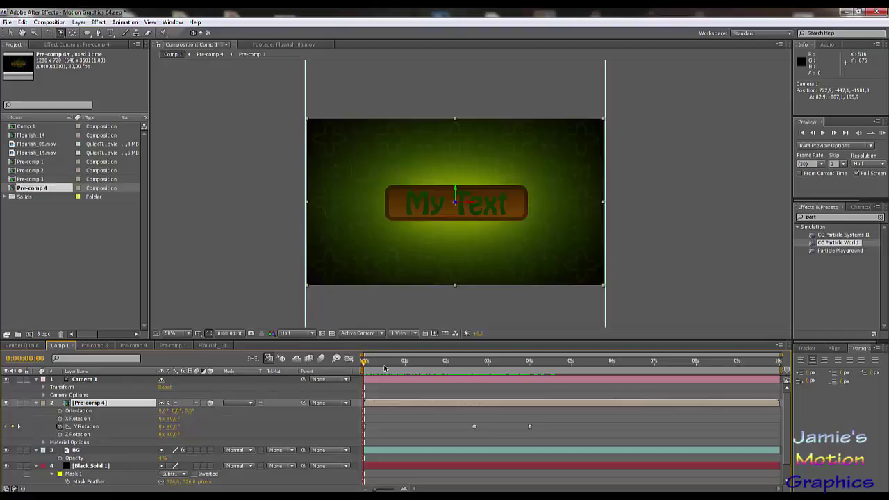
key(KP_0)
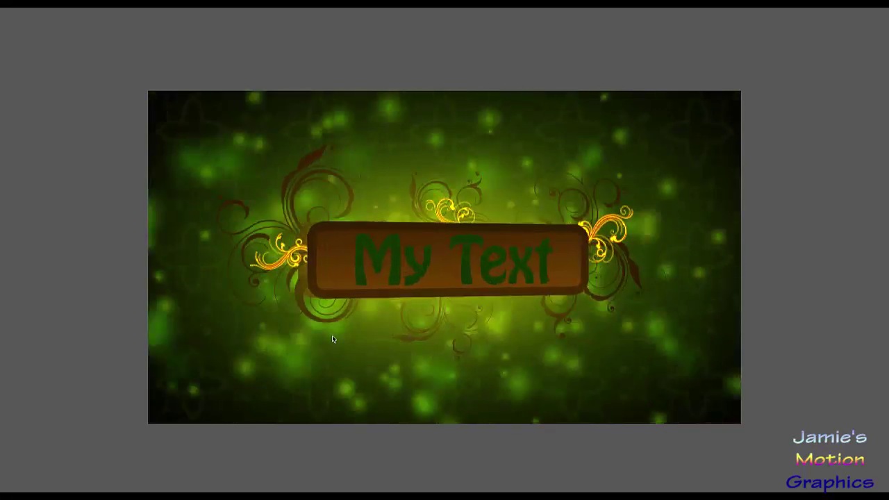
key(space)
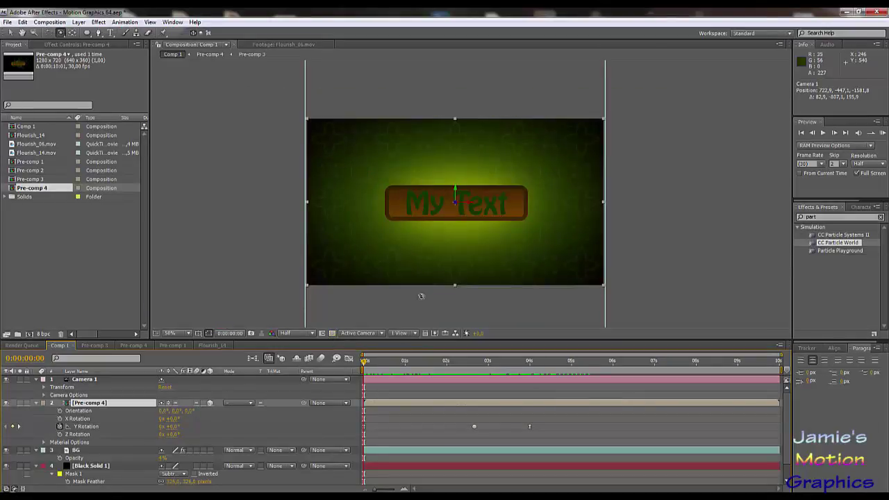
Move Pre-comp 4's middle Y Rotation keyframe earlier to 0:00:02:11 and check the rotation in an enlarged RAM preview
click(472, 361)
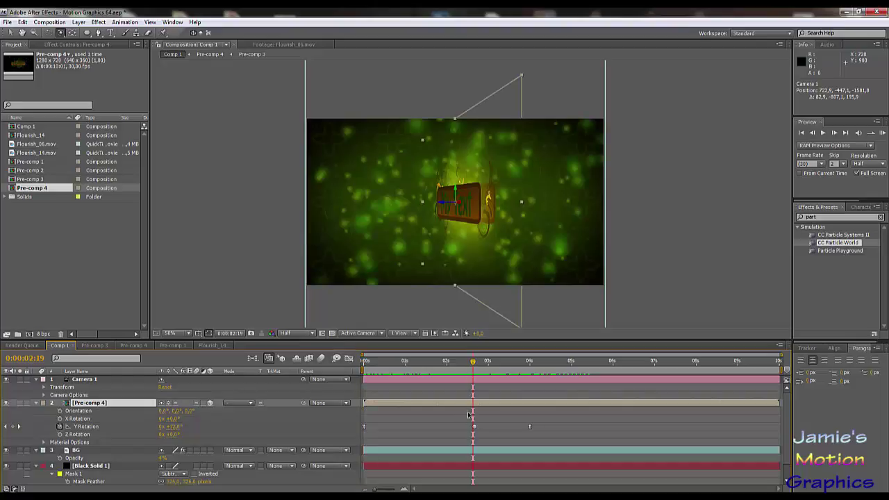
drag(473, 428, 462, 429)
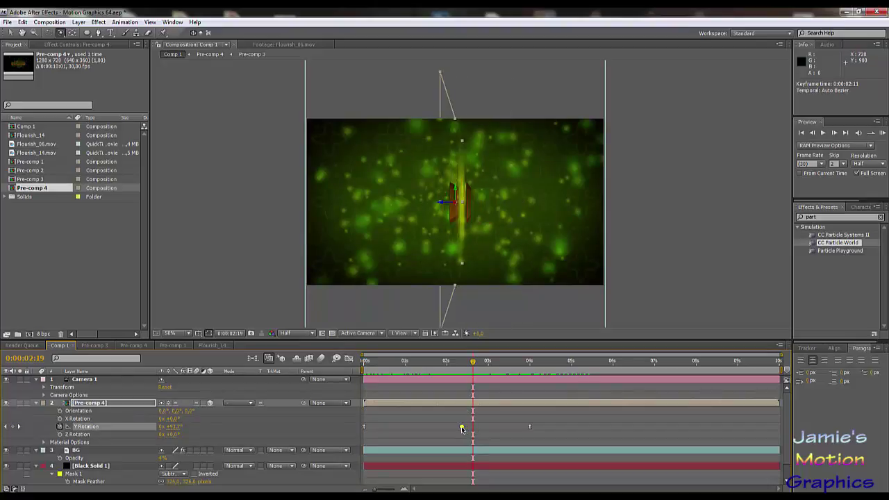
drag(442, 368, 412, 375)
key(KP_0)
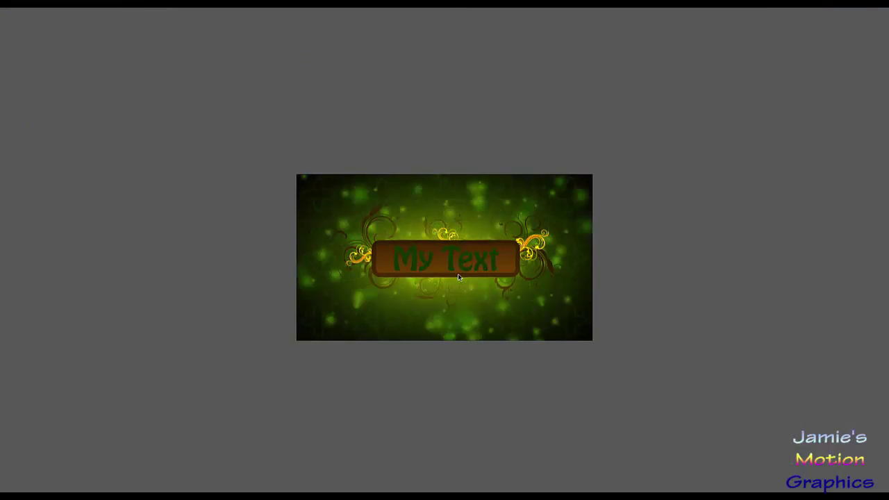
scroll(458, 275, up, 1)
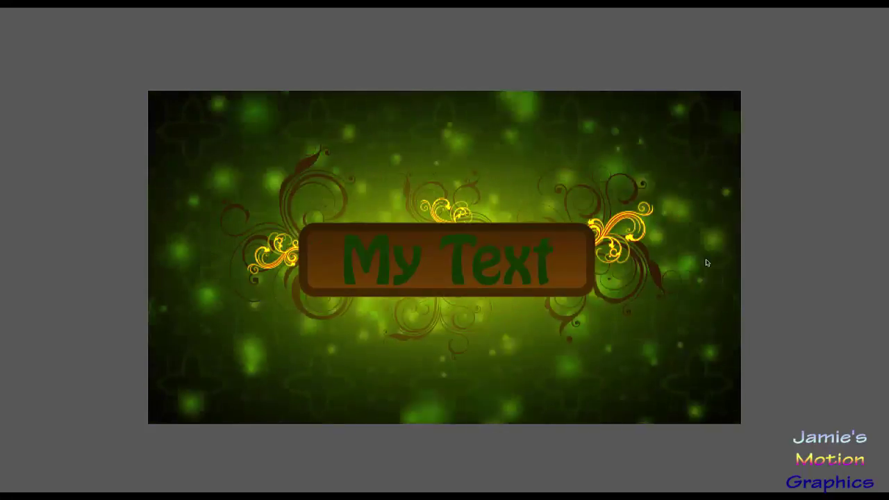
click(768, 253)
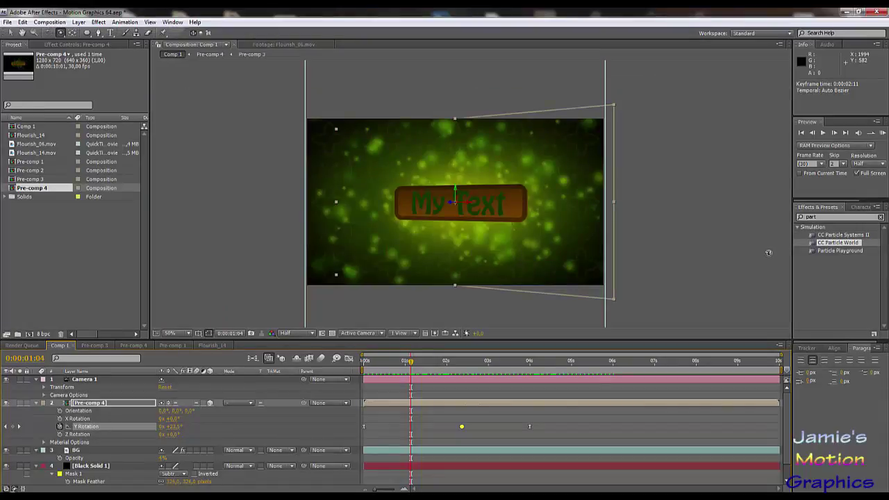